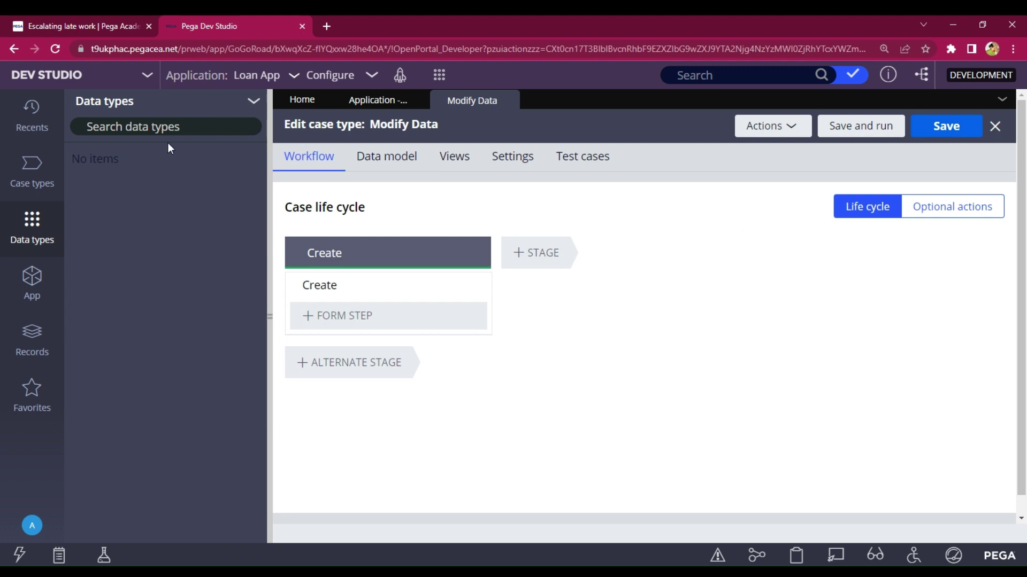
# - Add a new data type labelled 'Customer details' from the Data types header menu
pyautogui.click(32, 170)
pyautogui.click(33, 236)
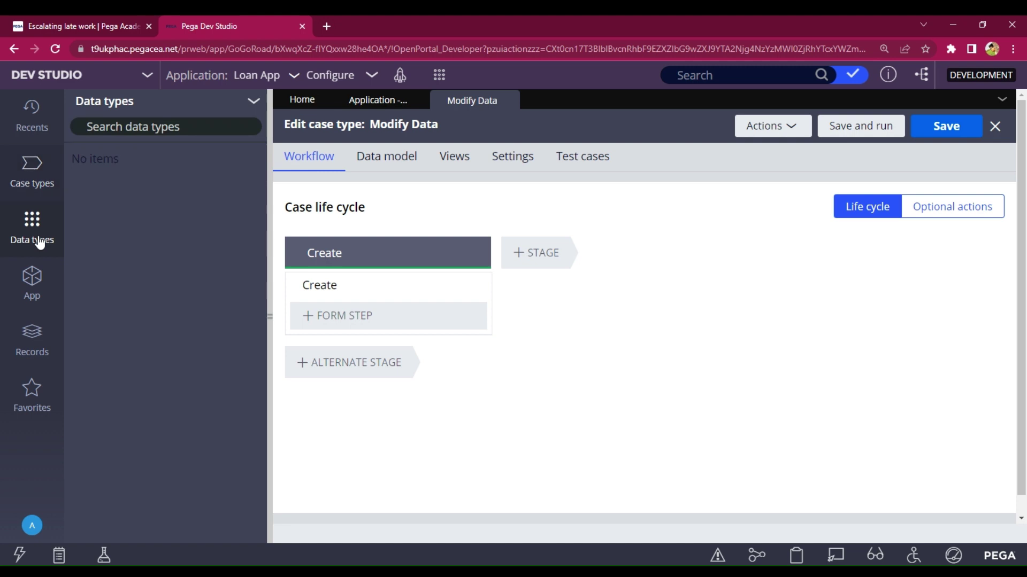
pyautogui.click(253, 101)
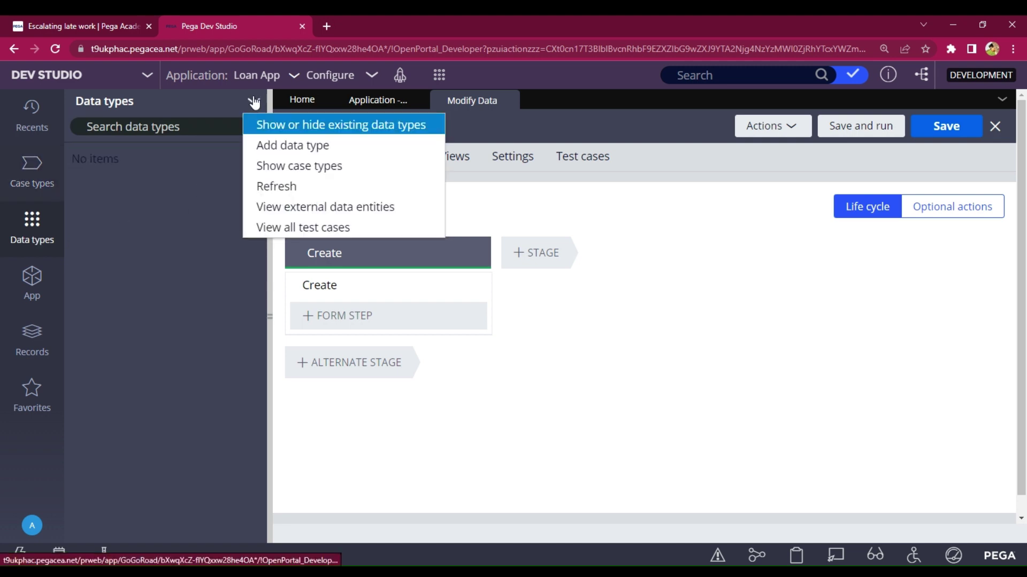
pyautogui.click(298, 155)
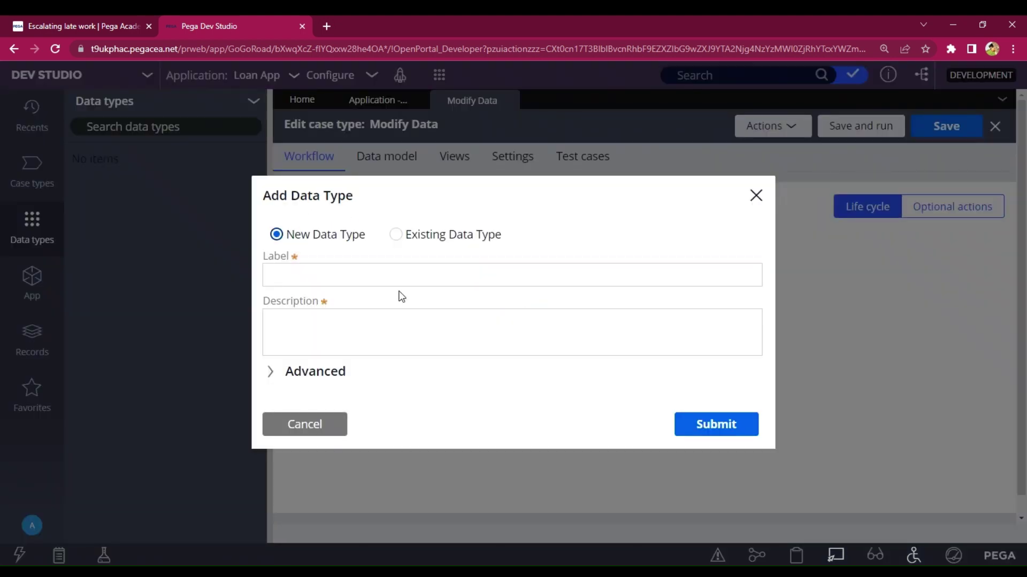
pyautogui.click(391, 270)
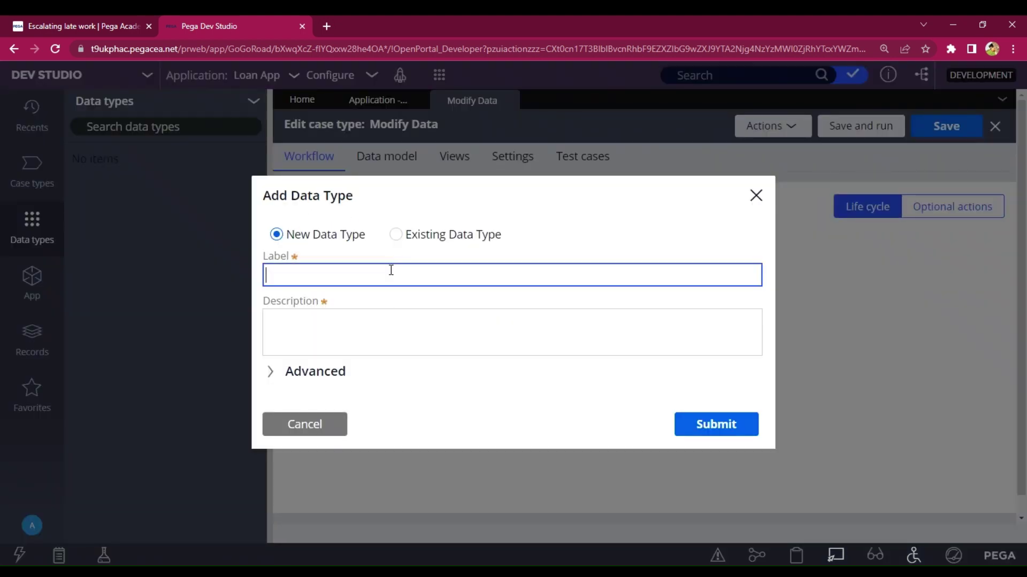
pyautogui.write('Customer details')
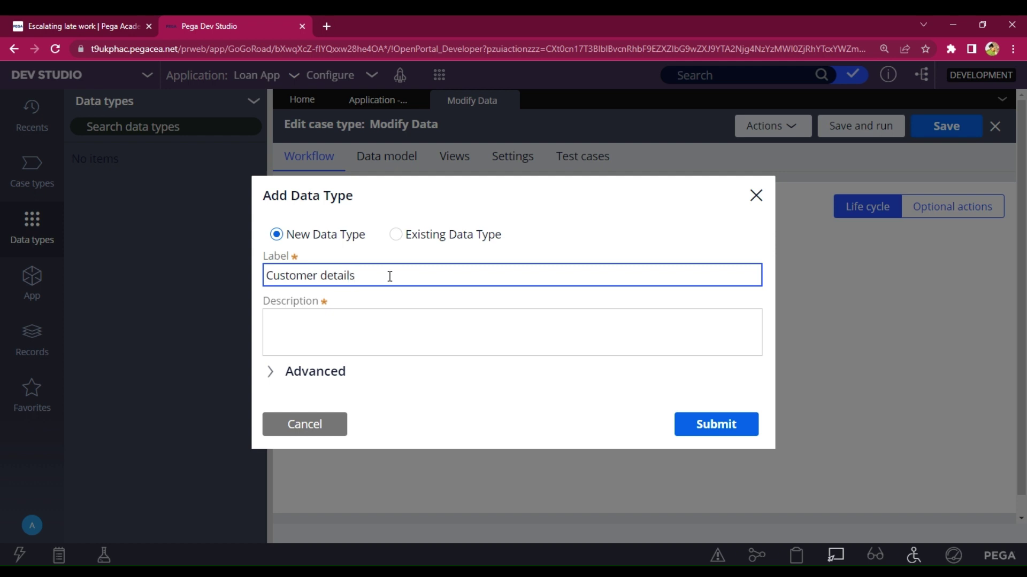
pyautogui.click(740, 431)
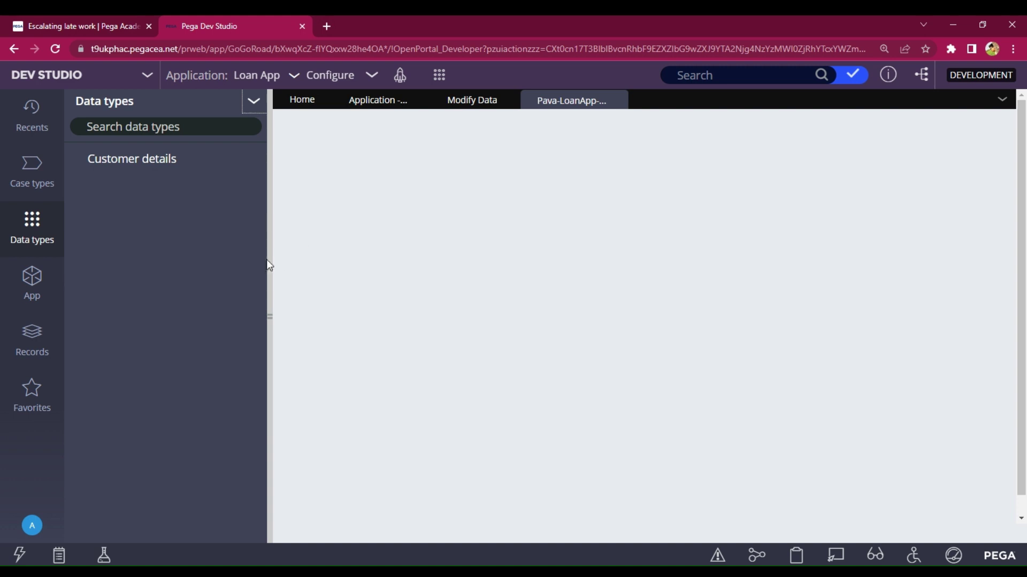
# - Add Customer ID, First name and Last name fields to Customer details
pyautogui.moveTo(268, 265); pyautogui.dragTo(262, 239)
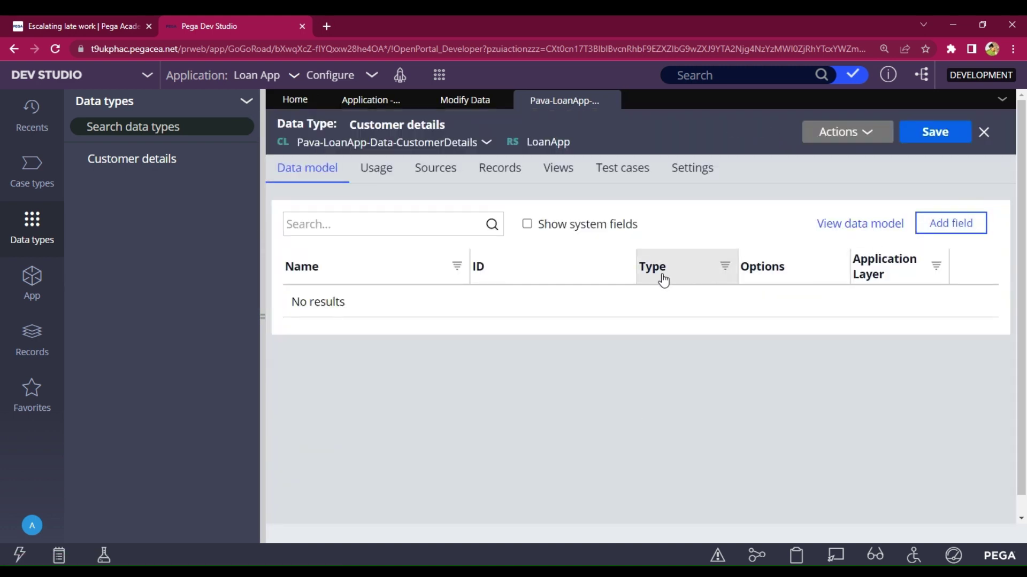
pyautogui.click(977, 235)
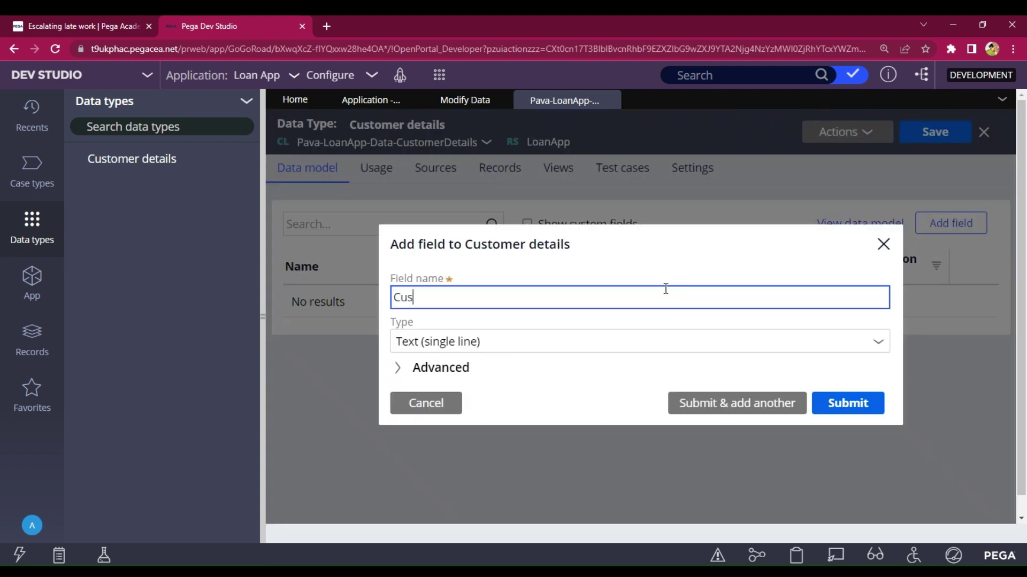
pyautogui.write('Customer ID')
pyautogui.click(698, 401)
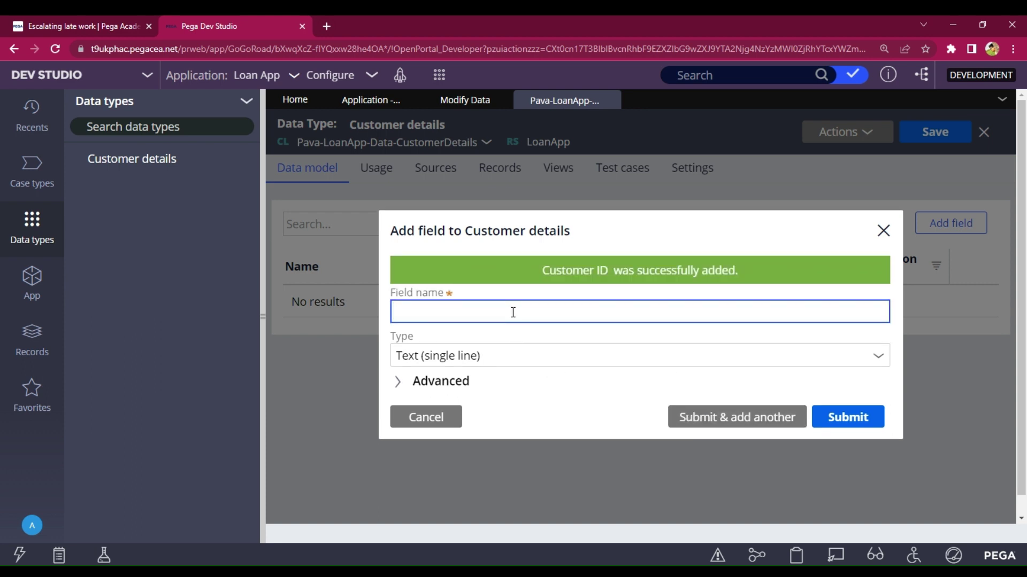
pyautogui.write('First name')
pyautogui.click(742, 427)
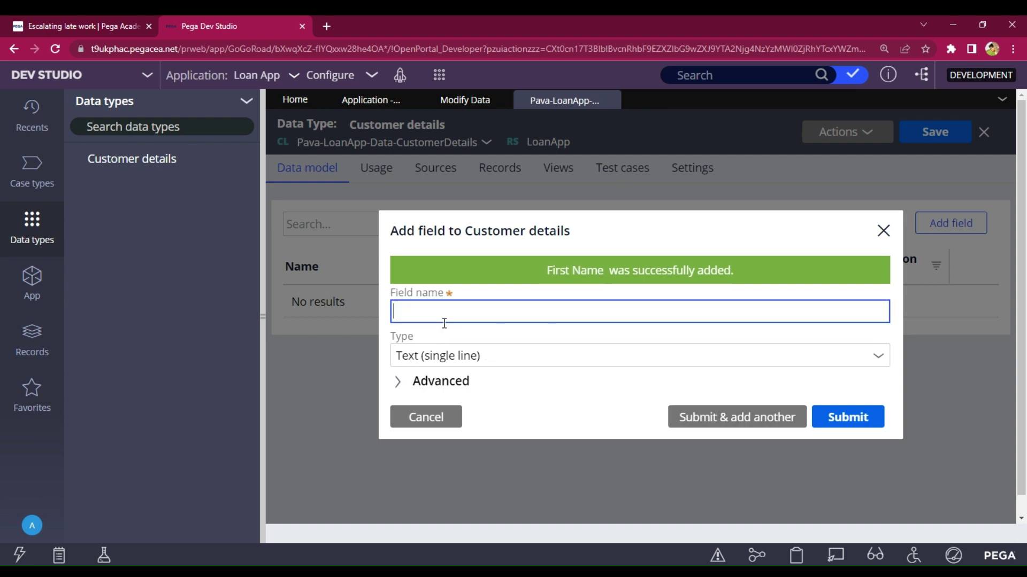
pyautogui.write('last name')
pyautogui.click(742, 418)
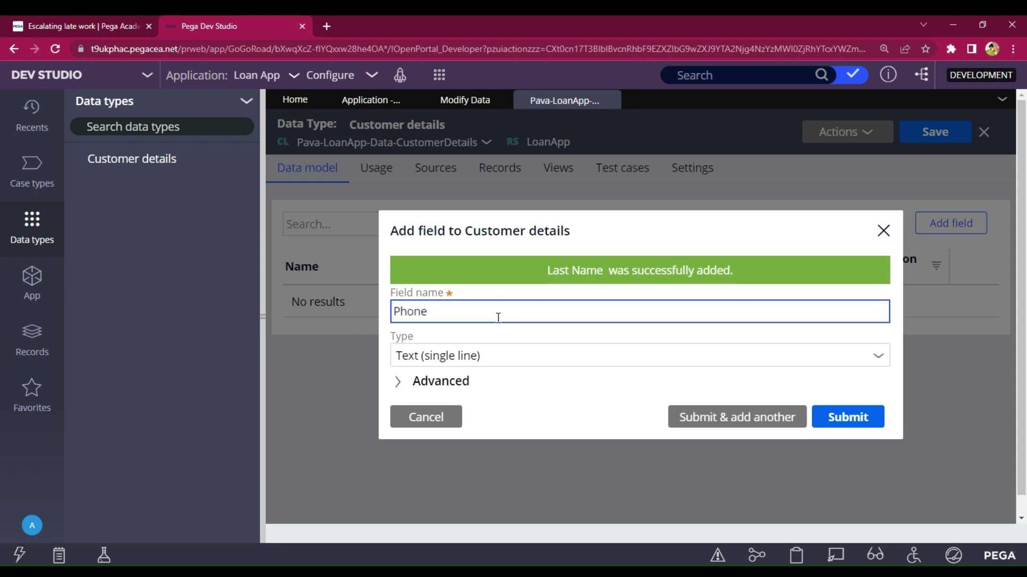
# - Add a Phone field of type Phone and an Email field of type Email, then save
pyautogui.click(877, 358)
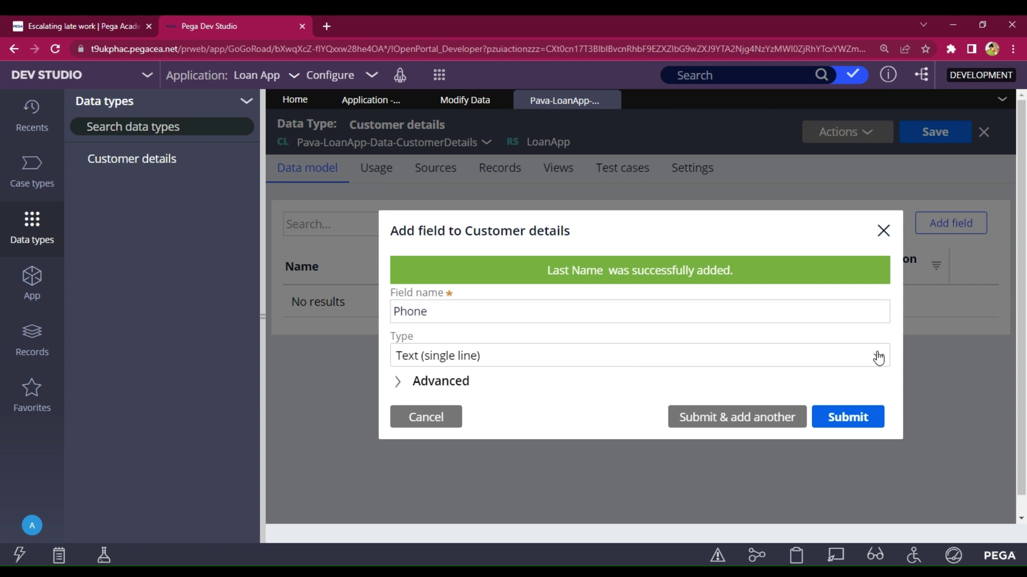
pyautogui.click(879, 357)
pyautogui.write('p')
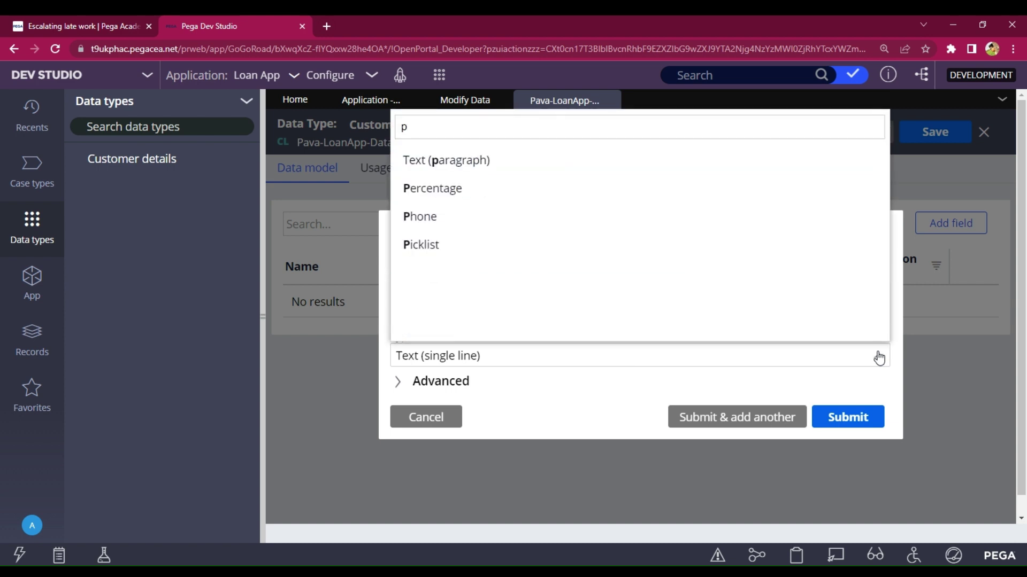
pyautogui.click(471, 223)
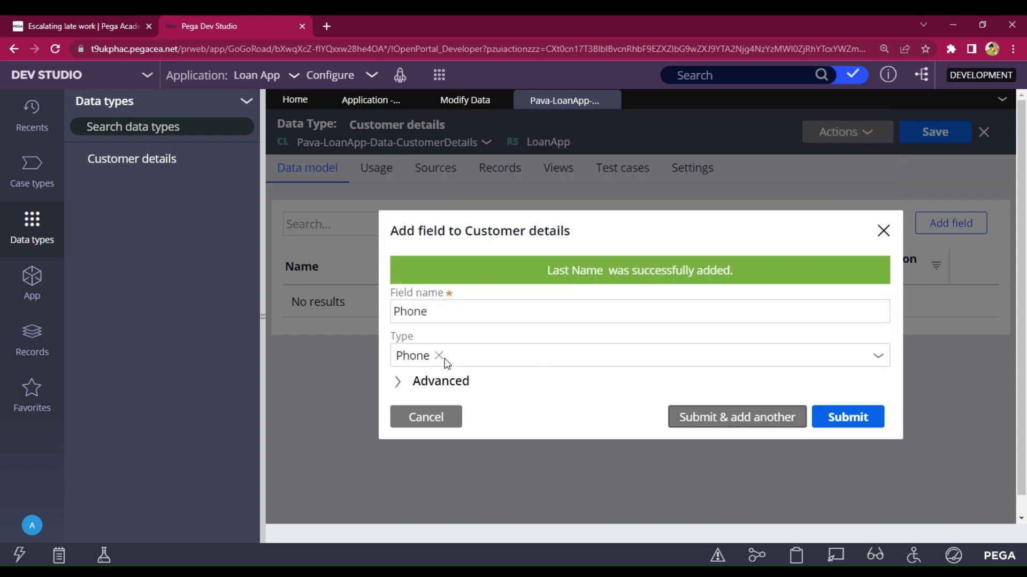
pyautogui.press('Return')
pyautogui.write('E')
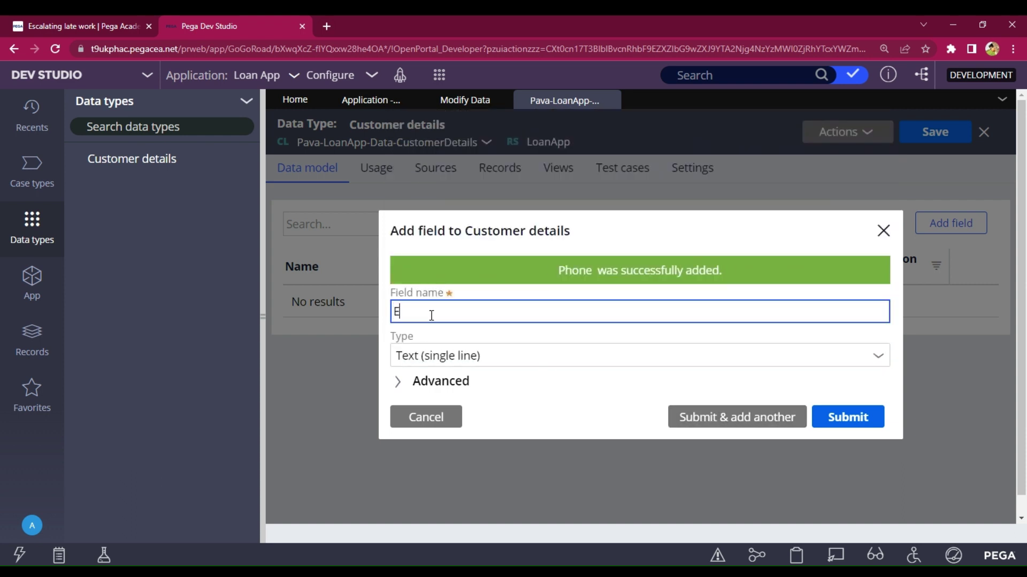
pyautogui.write('mail')
pyautogui.click(879, 359)
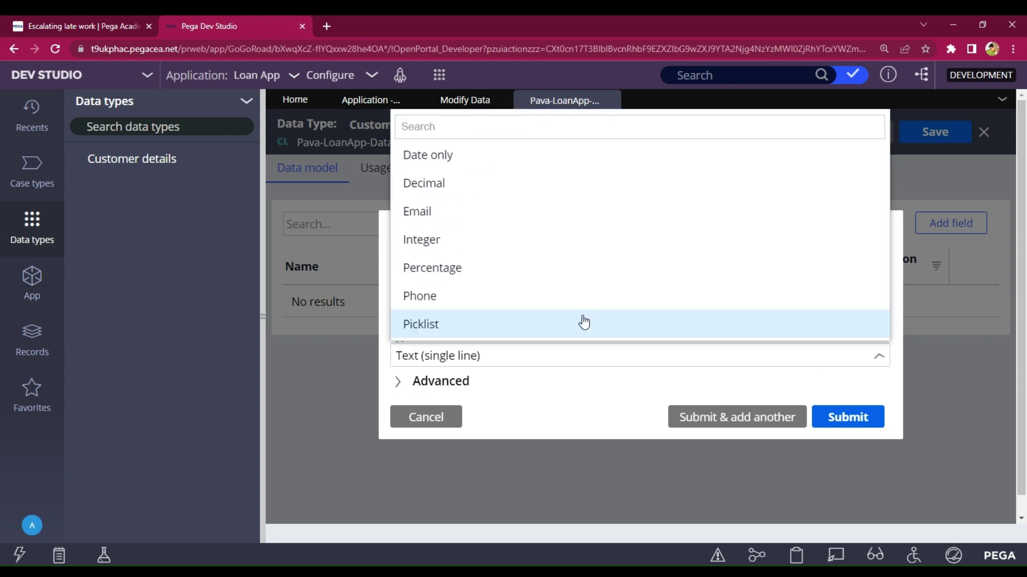
pyautogui.write('email')
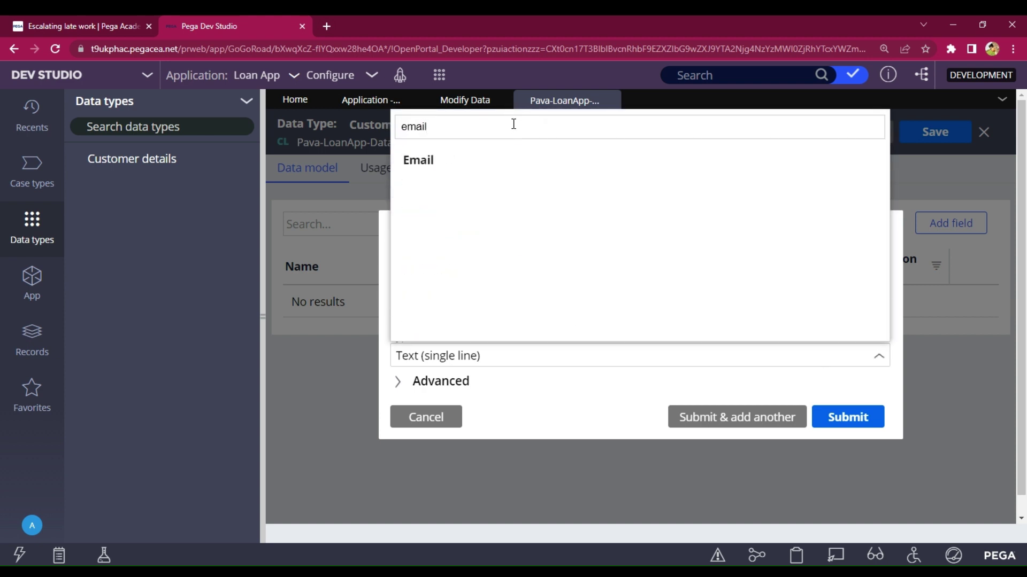
pyautogui.click(501, 171)
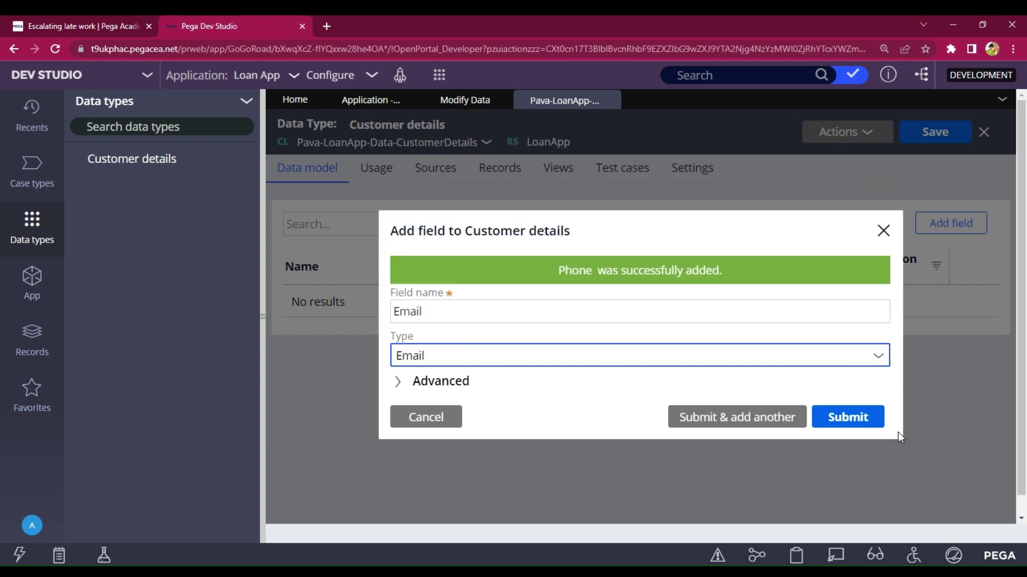
pyautogui.click(844, 418)
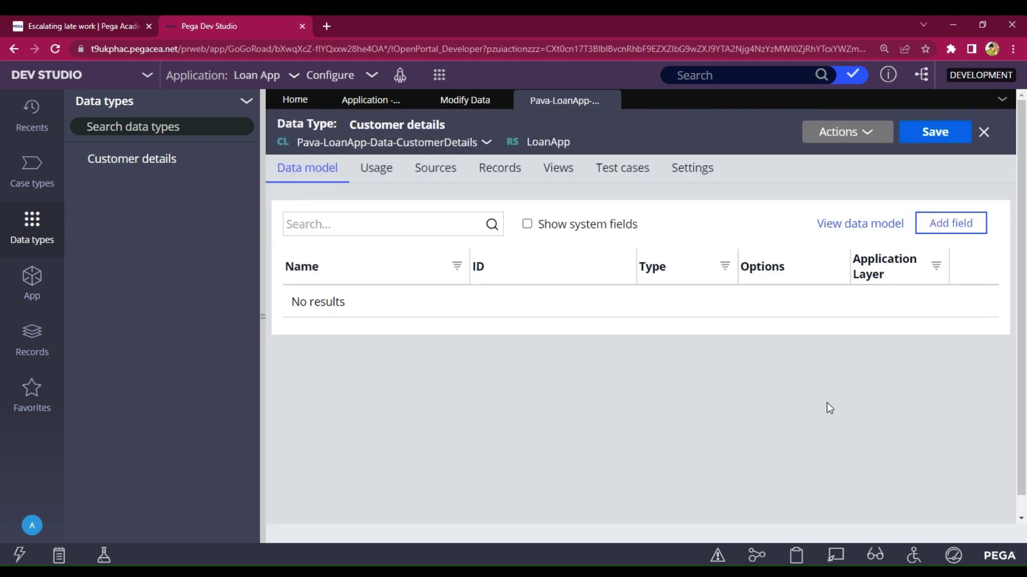
pyautogui.click(953, 136)
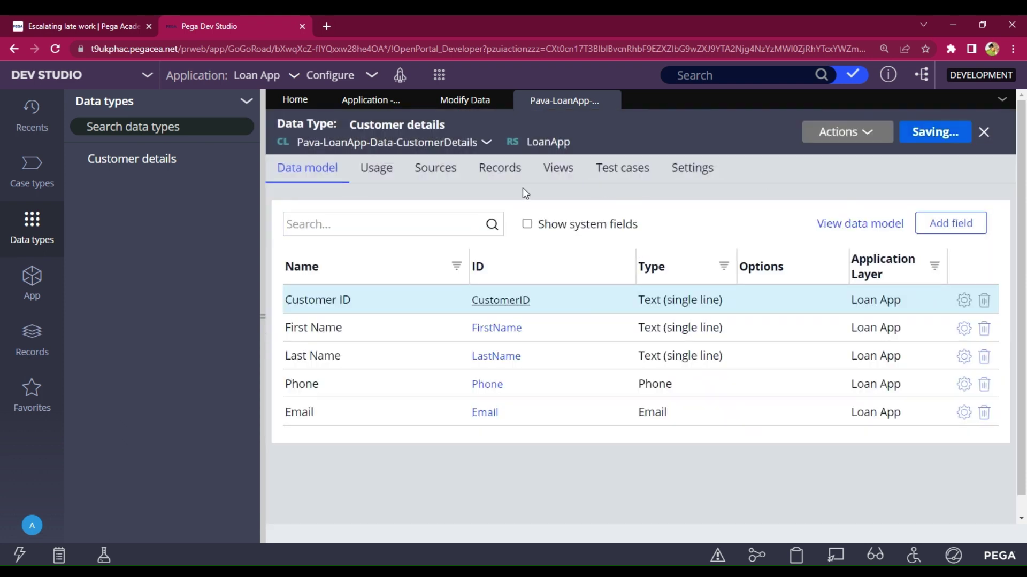
# - Configure local data storage for Customer details with Customer ID as the key
pyautogui.click(502, 182)
pyautogui.click(642, 319)
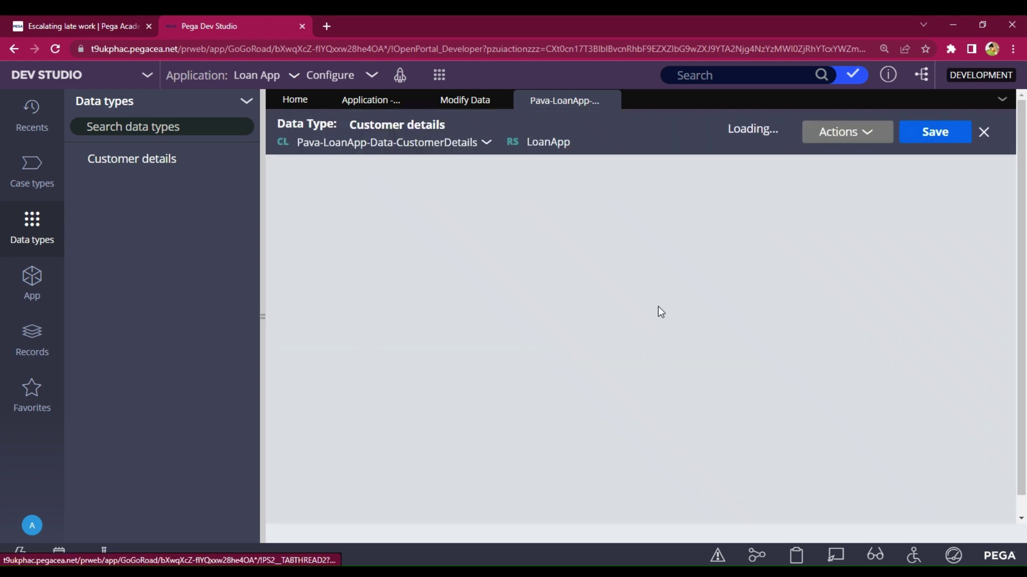
pyautogui.click(670, 324)
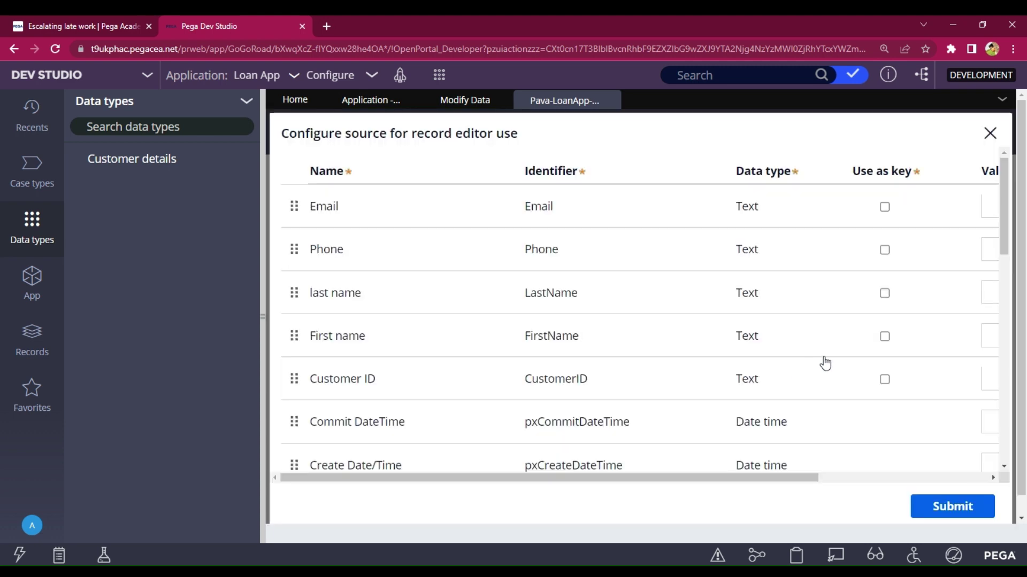
pyautogui.scroll(-1, 826, 361)
pyautogui.scroll(2, 826, 362)
pyautogui.click(885, 379)
pyautogui.click(947, 505)
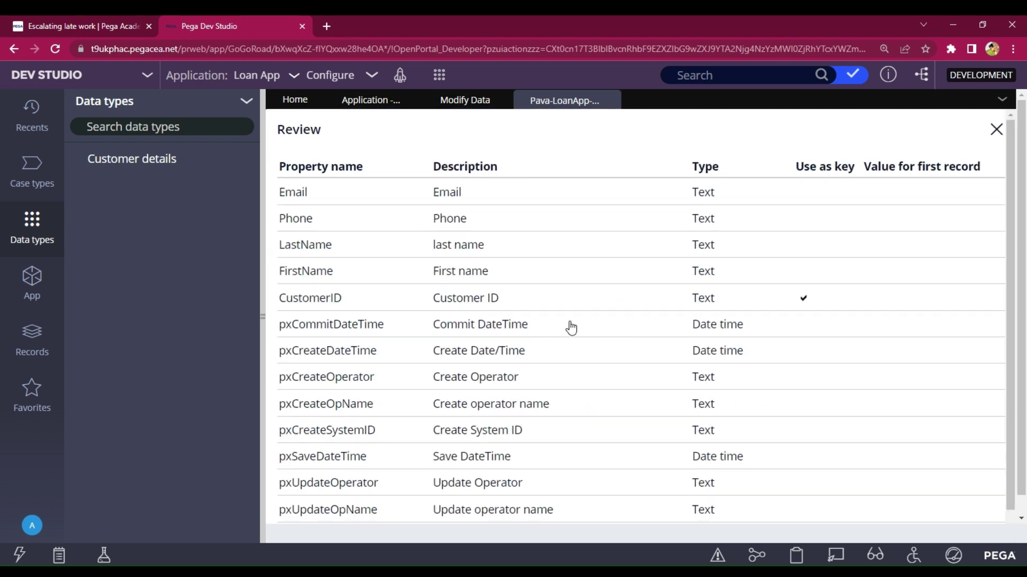
pyautogui.scroll(-5, 588, 327)
pyautogui.click(678, 495)
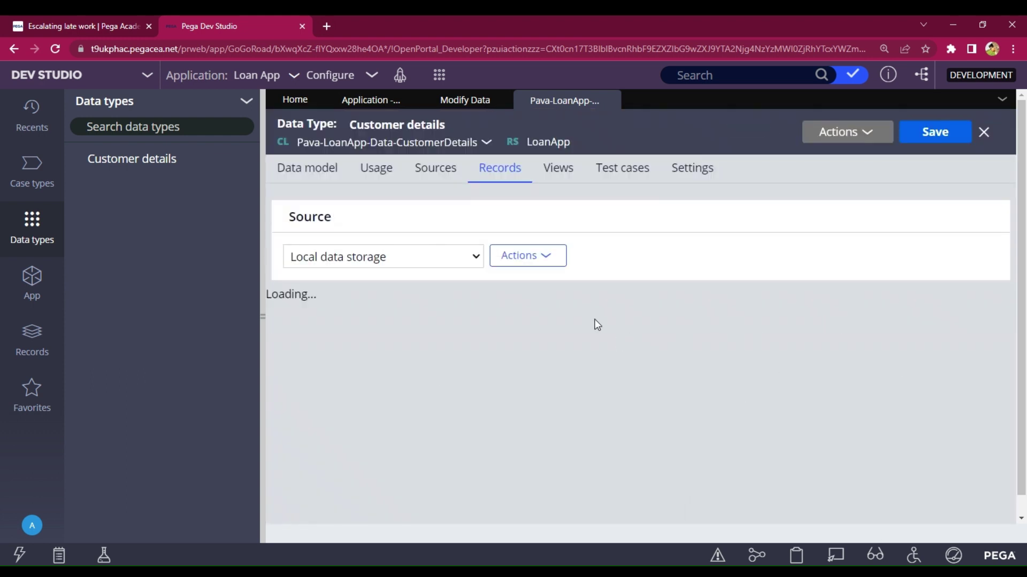
# - Refresh the Data types list, expand Customer details to view its data pages, then list case types
pyautogui.moveTo(262, 324); pyautogui.dragTo(234, 321)
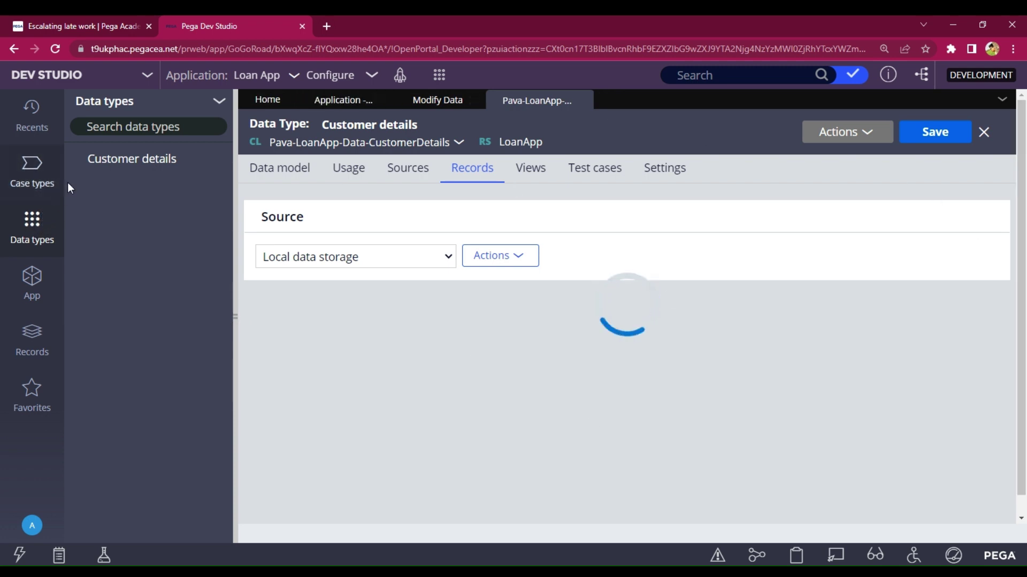
pyautogui.click(220, 102)
pyautogui.click(219, 103)
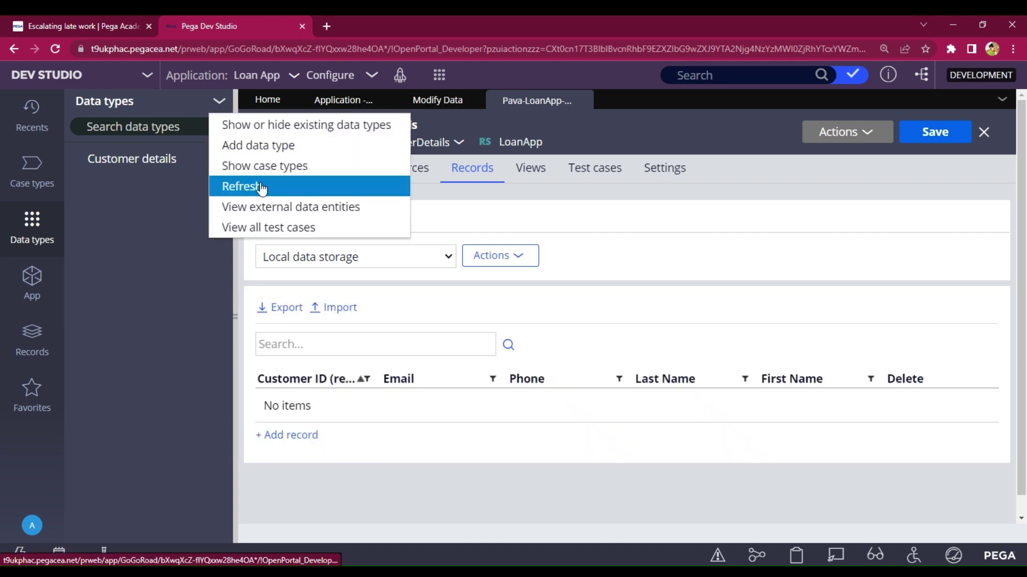
pyautogui.click(244, 184)
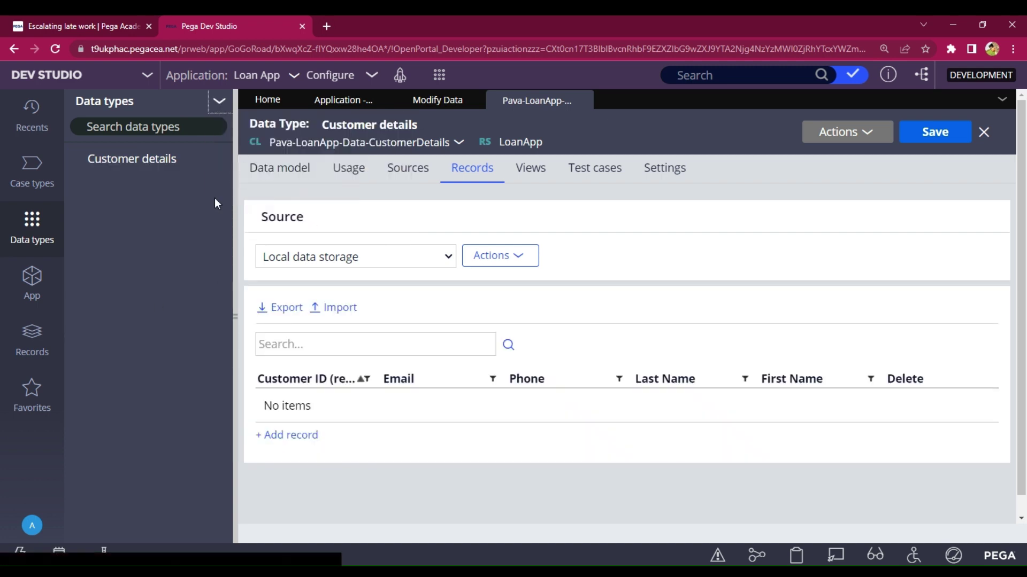
pyautogui.click(85, 152)
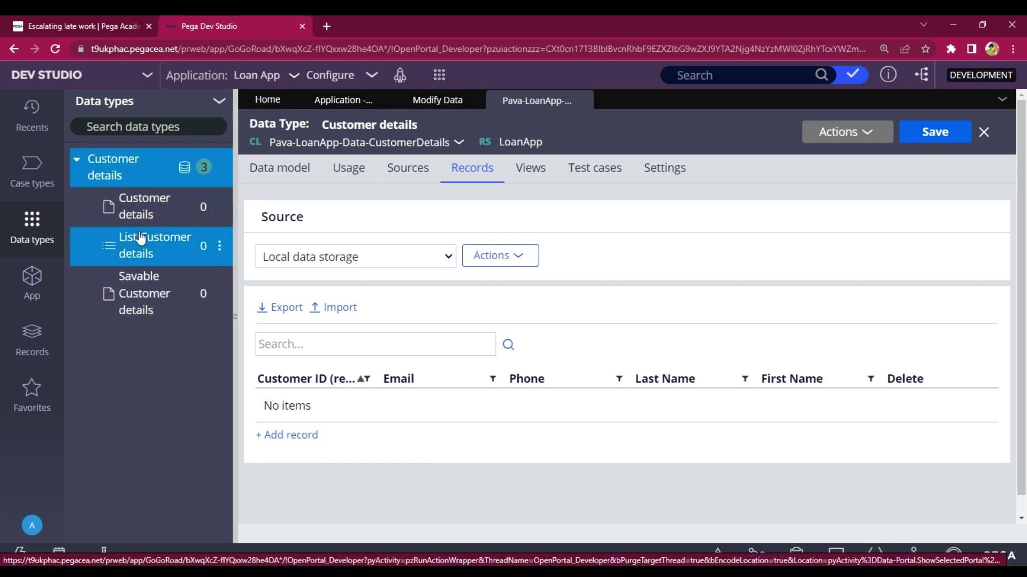
pyautogui.click(32, 171)
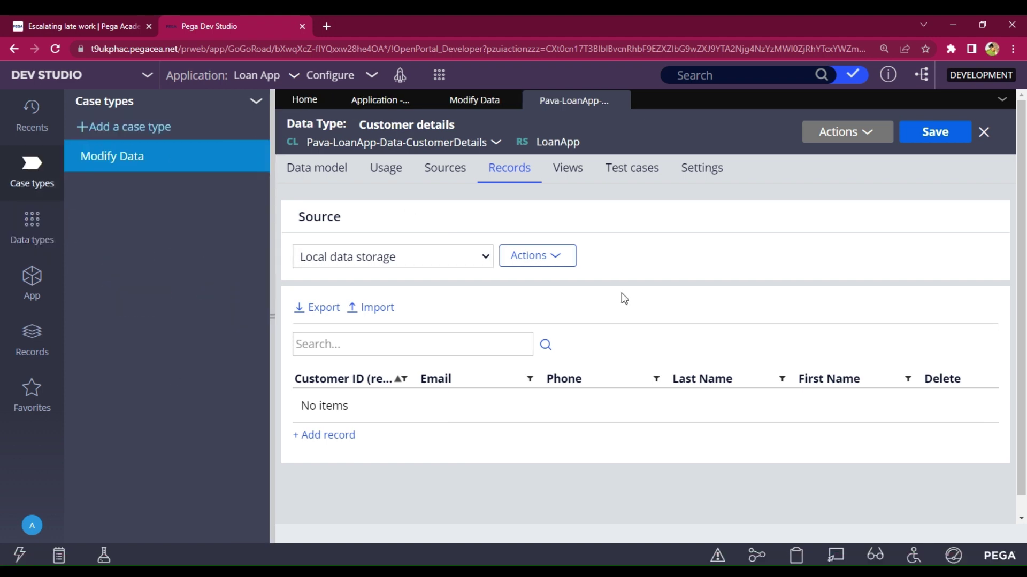
# - In the Modify Data case type, add a Collect Operation stage after Create
pyautogui.click(123, 168)
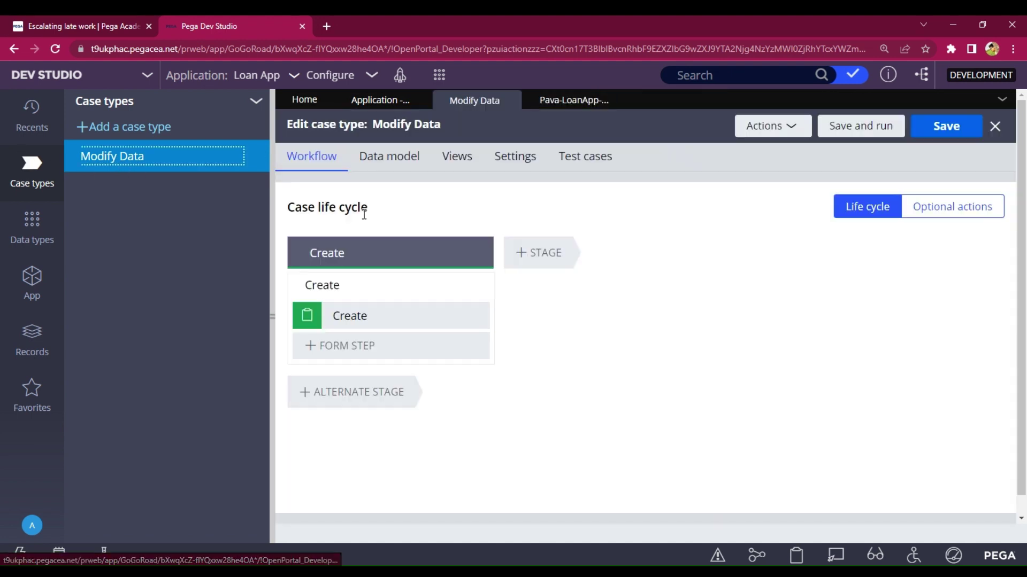
pyautogui.moveTo(471, 316)
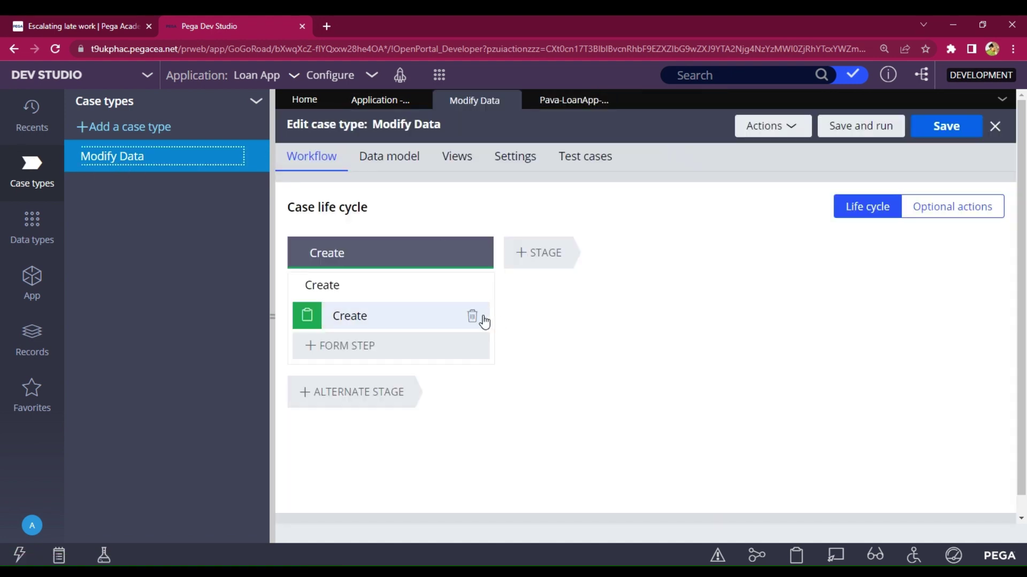
pyautogui.click(472, 316)
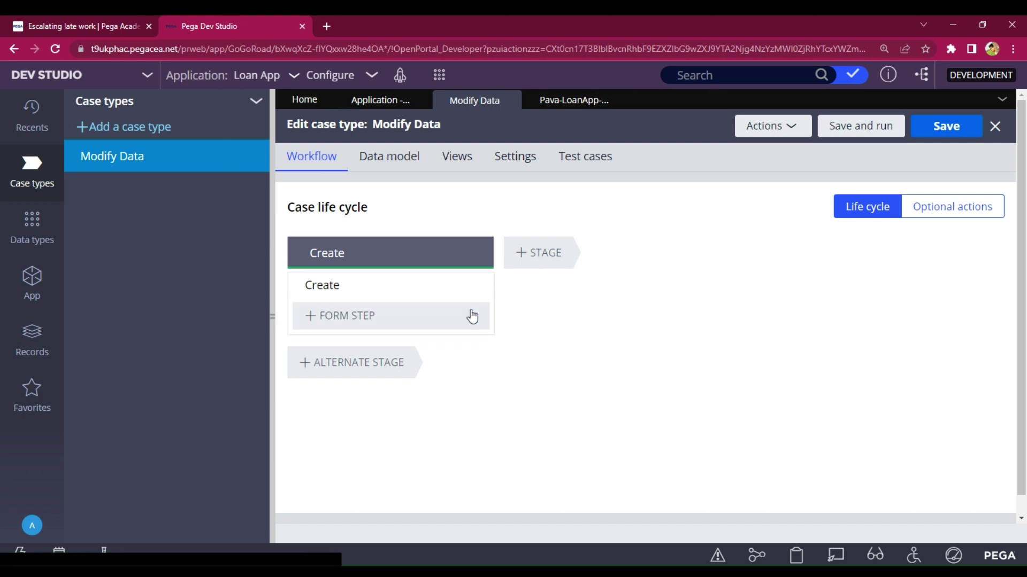
pyautogui.click(526, 254)
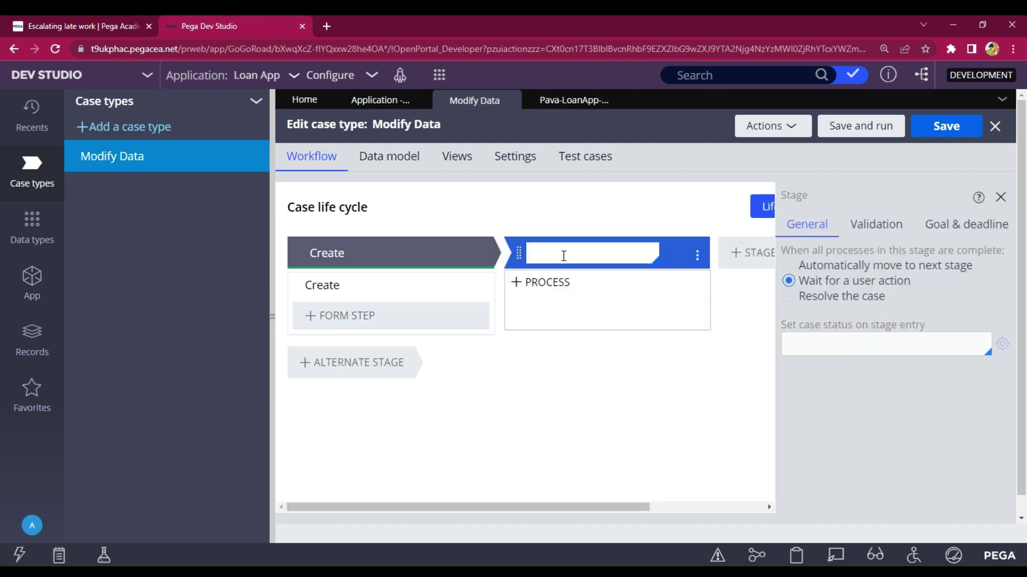
pyautogui.write('Coolect  Operation')
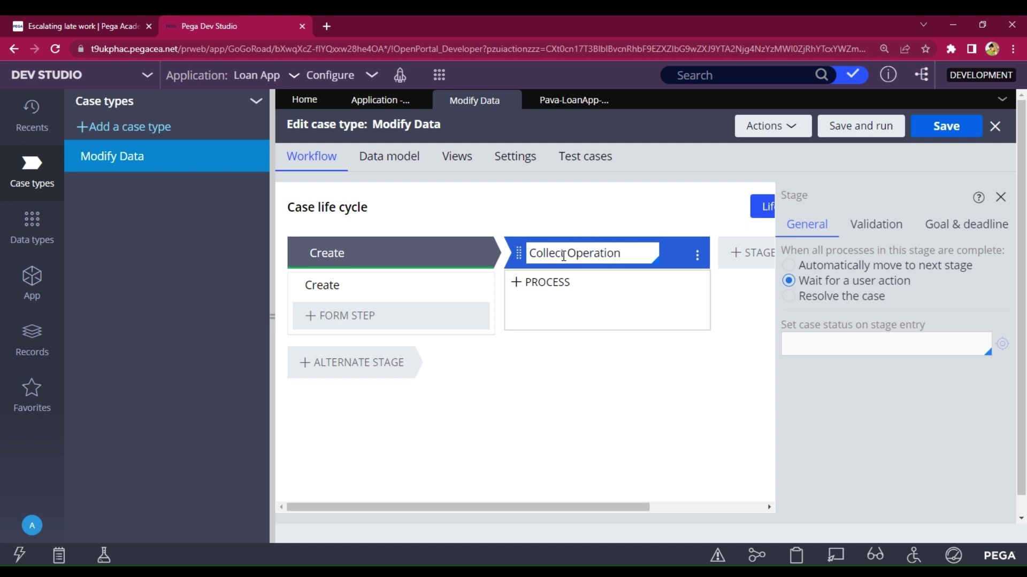
# - Add a Collect information step named Select Choice to the Collect Operation stage
pyautogui.click(544, 353)
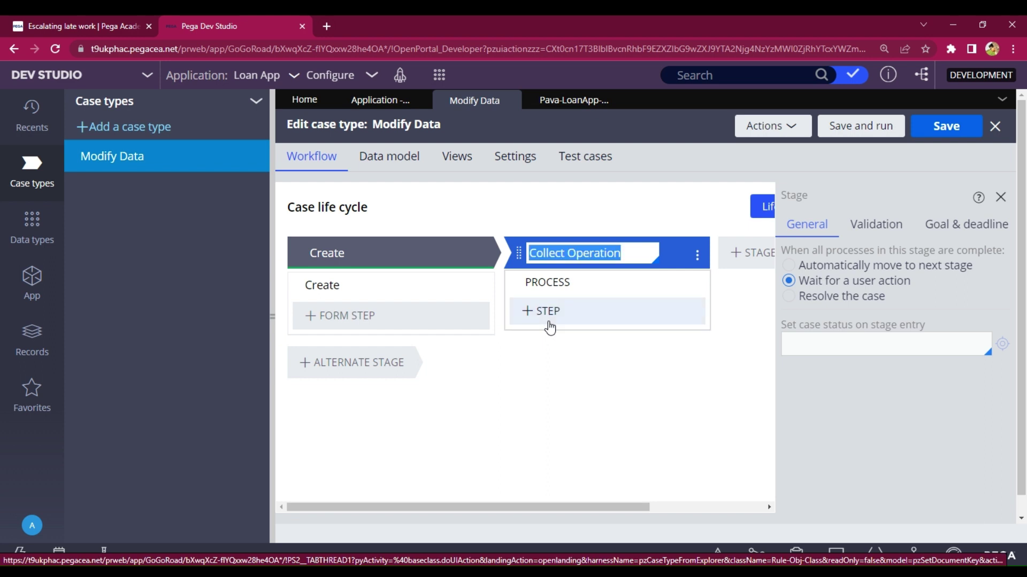
pyautogui.click(550, 324)
pyautogui.click(546, 365)
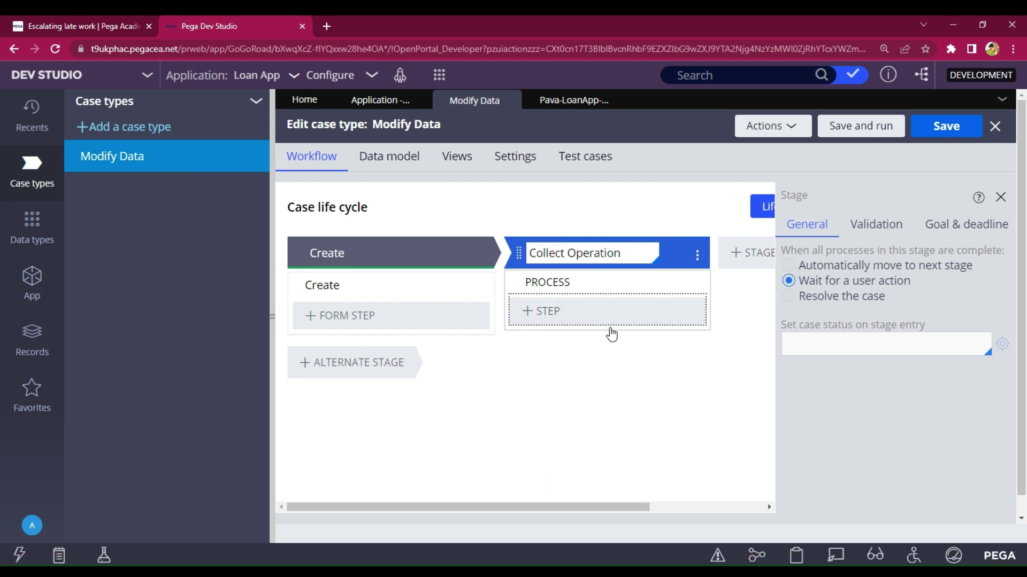
pyautogui.write('Sel')
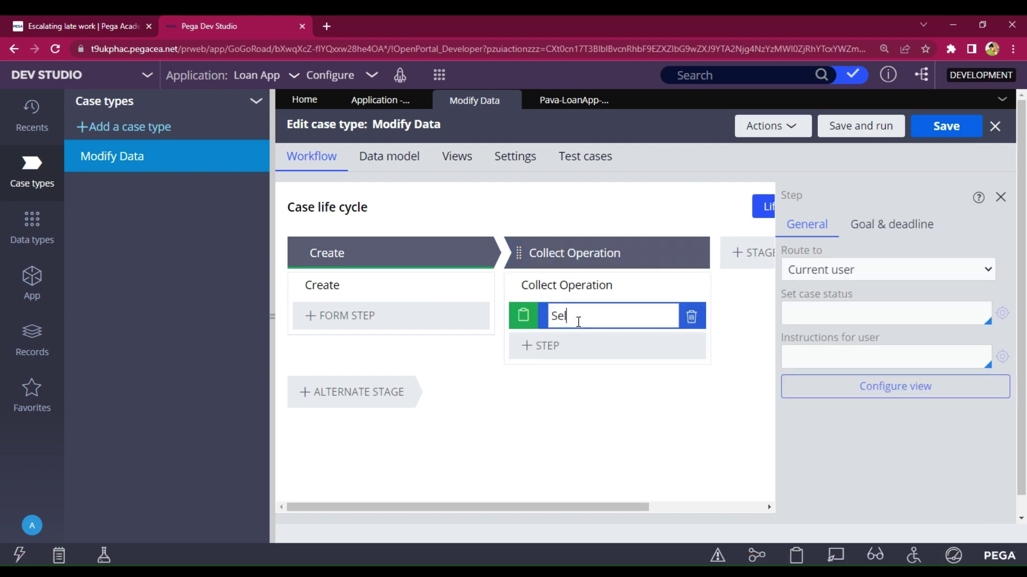
pyautogui.write('ect Choice')
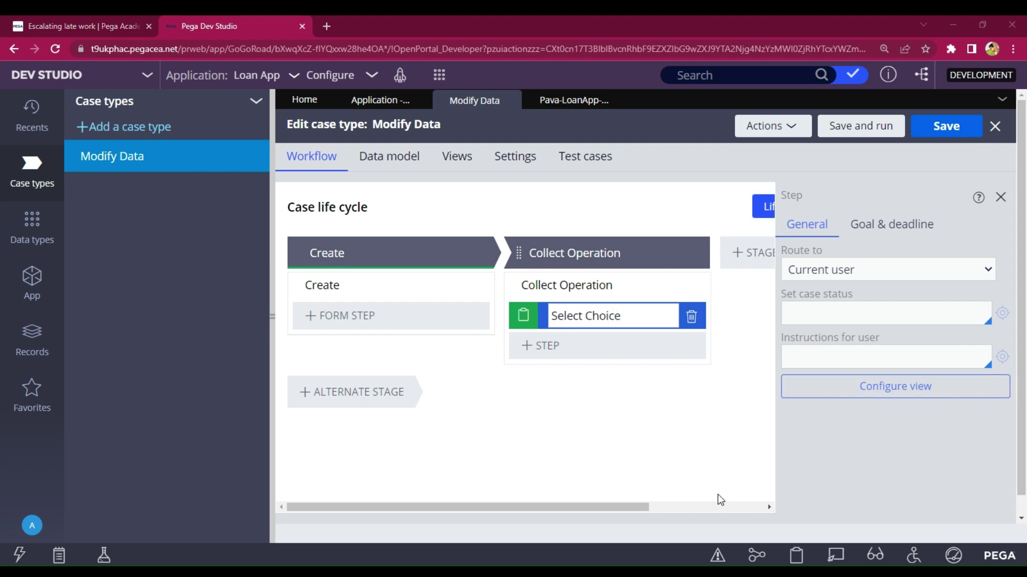
pyautogui.press('Return')
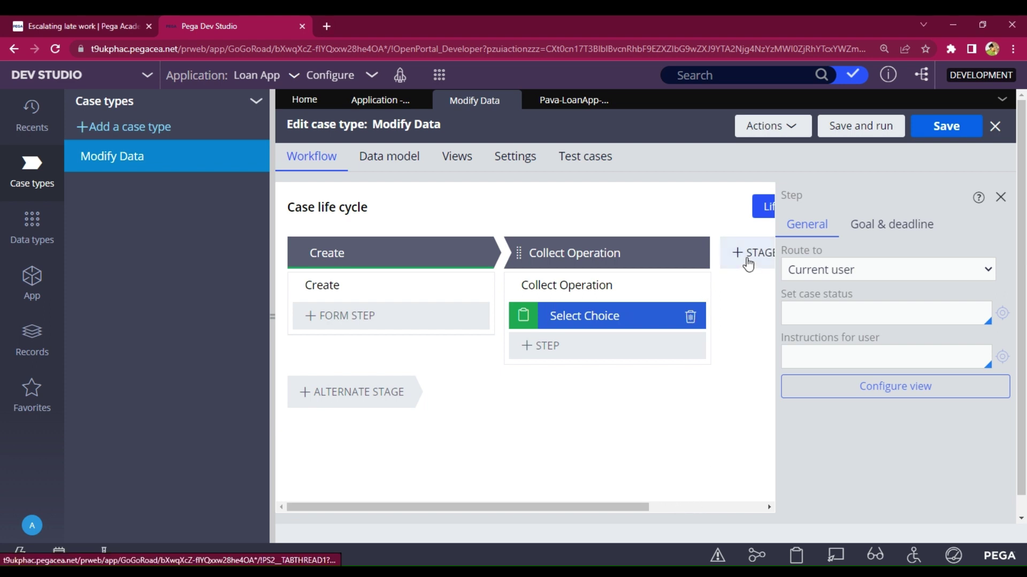
# - Add an Add Data stage with a Collect information step named Add Customer Data
pyautogui.click(740, 254)
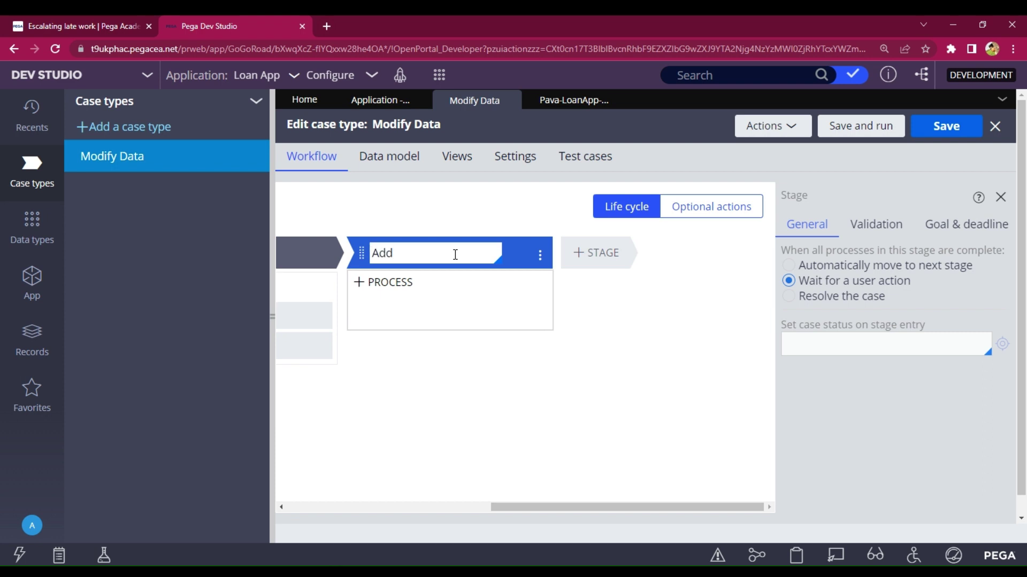
pyautogui.write('Add Data')
pyautogui.moveTo(442, 337)
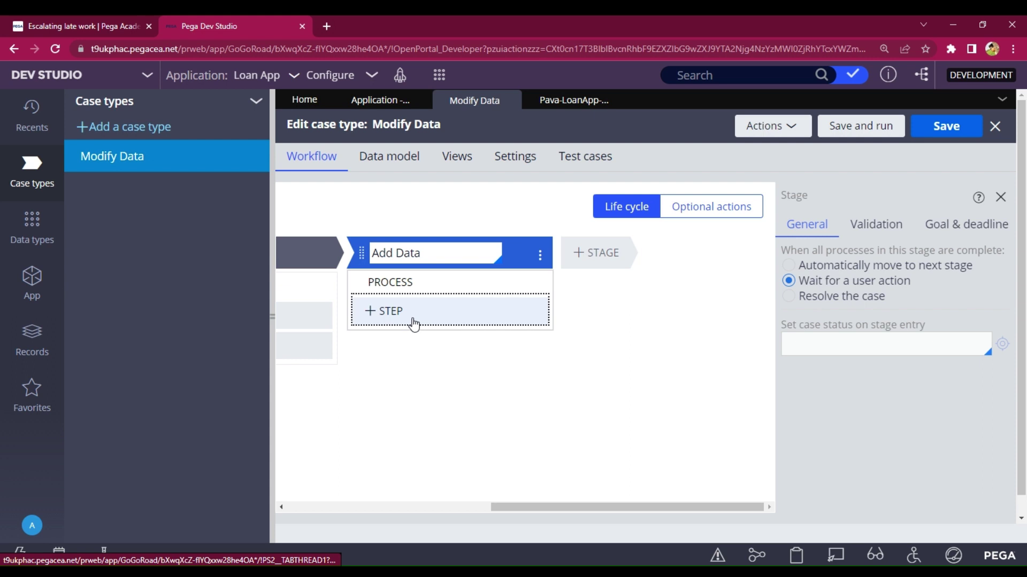
pyautogui.click(414, 323)
pyautogui.click(659, 310)
pyautogui.click(660, 369)
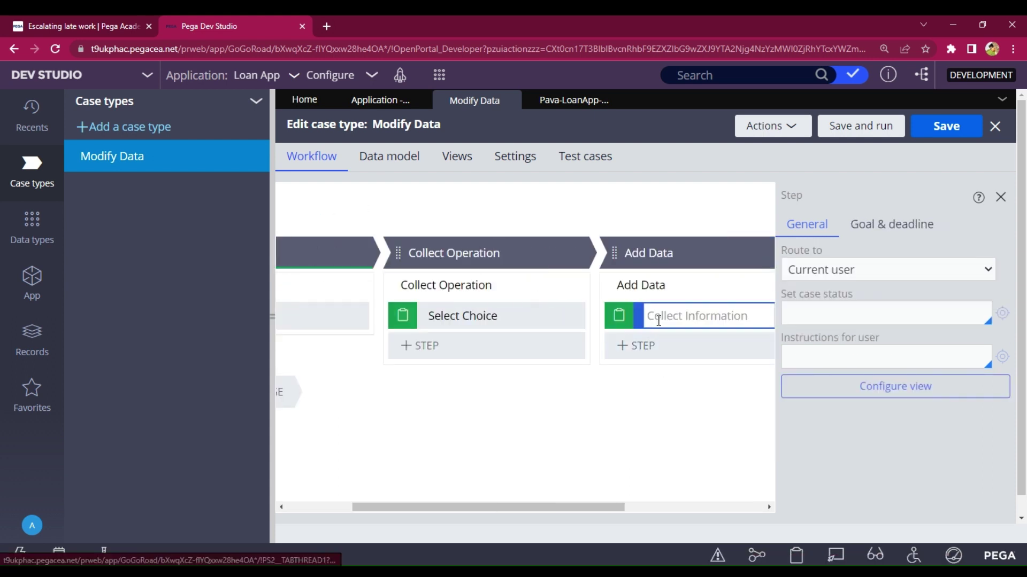
pyautogui.write('Add')
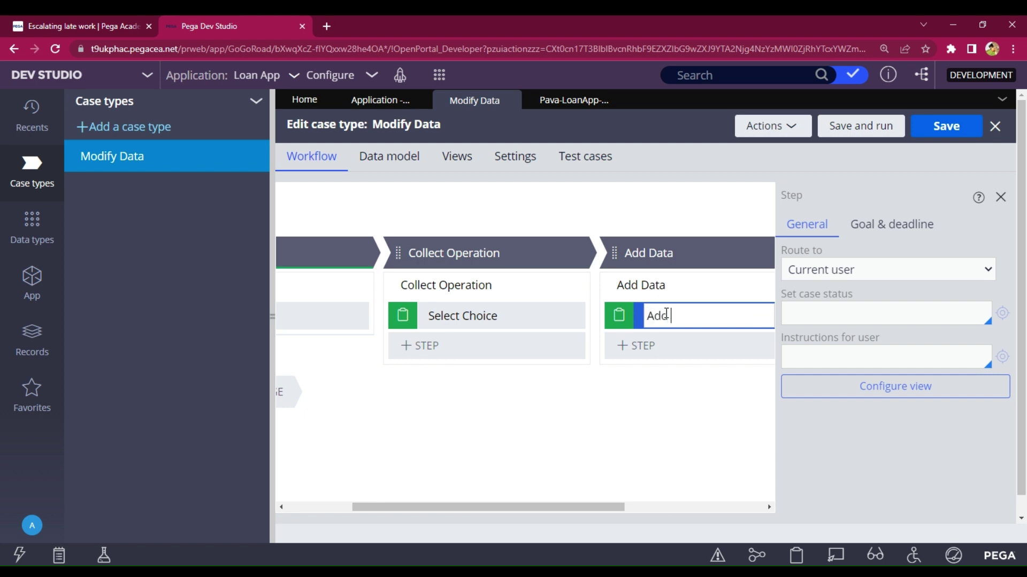
pyautogui.write(' Customer Data')
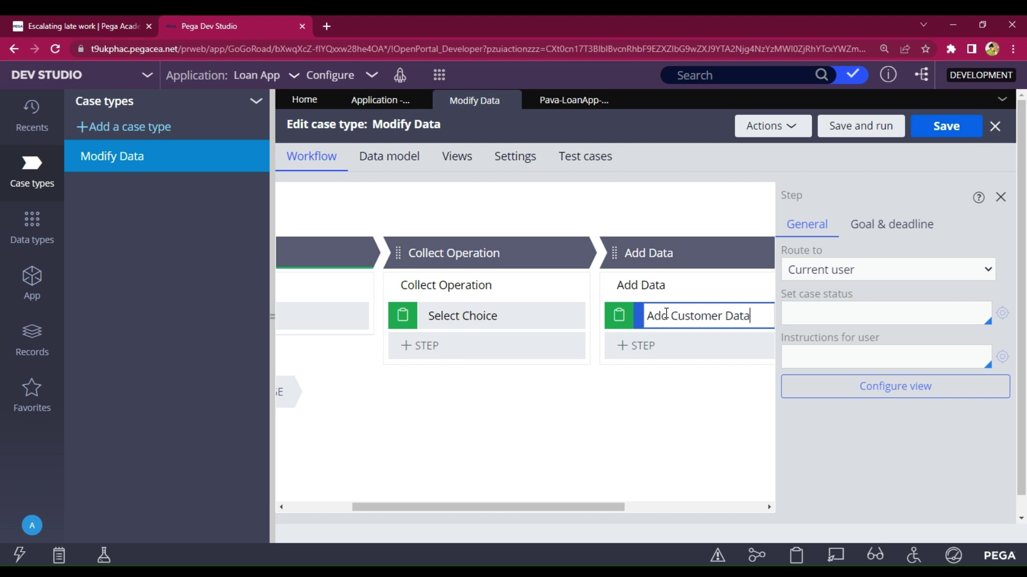
pyautogui.press('Return')
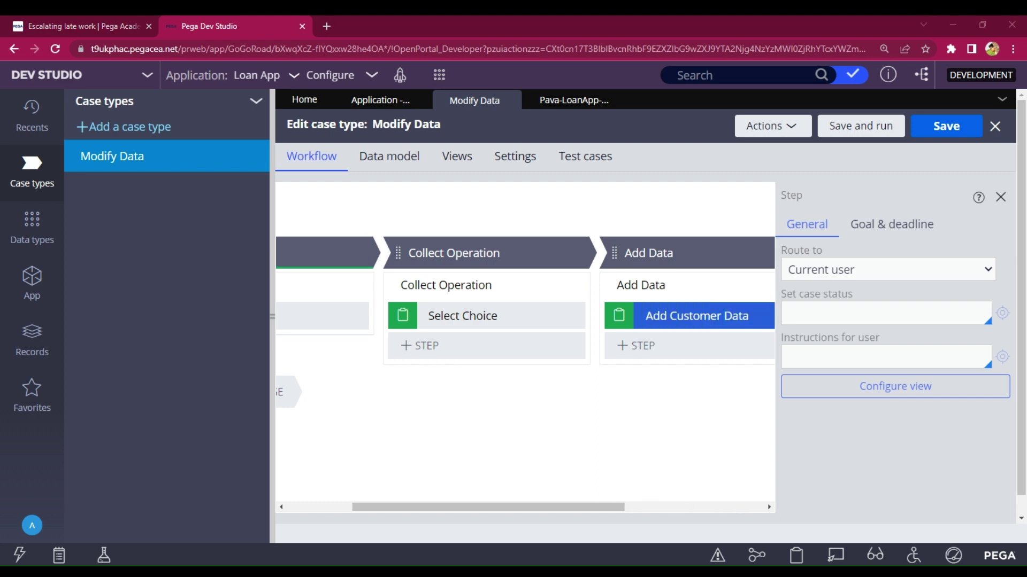
pyautogui.moveTo(499, 508); pyautogui.dragTo(656, 507)
# - Add an Update Details stage with a Collect information step named Update Customer Details
pyautogui.click(613, 255)
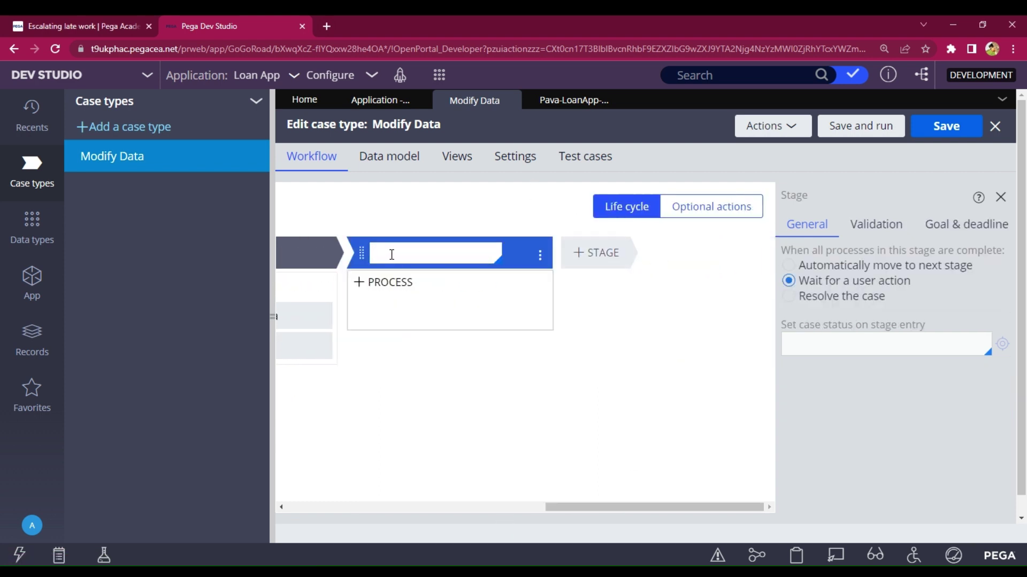
pyautogui.write('Updata')
pyautogui.press('BackSpace')
pyautogui.press('BackSpace')
pyautogui.write('e Details')
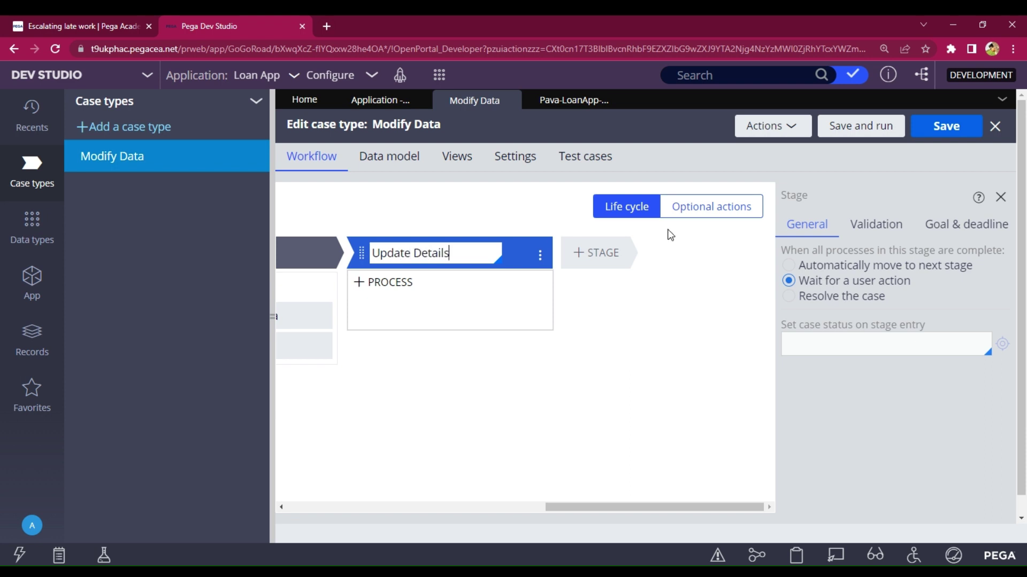
pyautogui.click(486, 360)
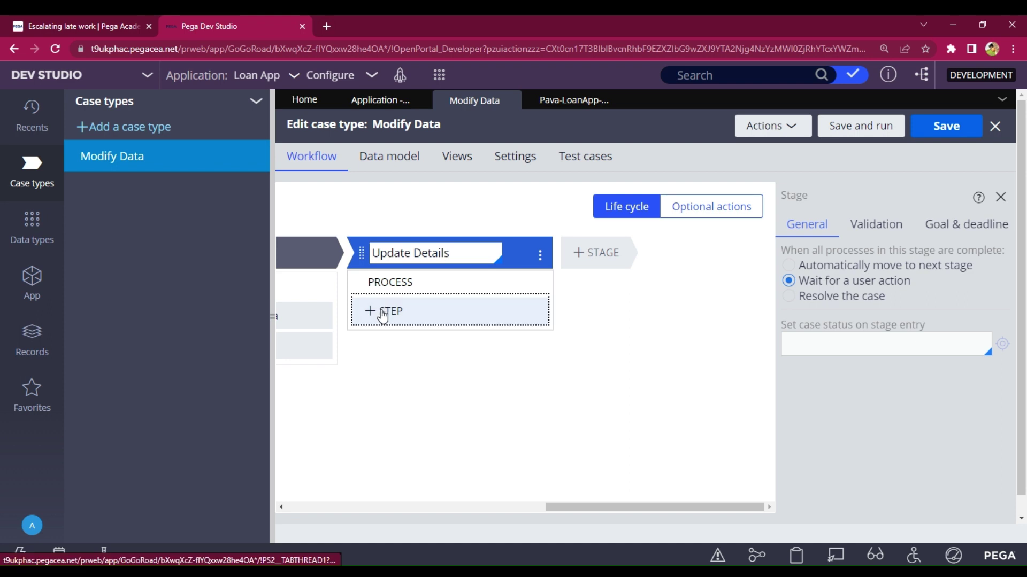
pyautogui.click(383, 315)
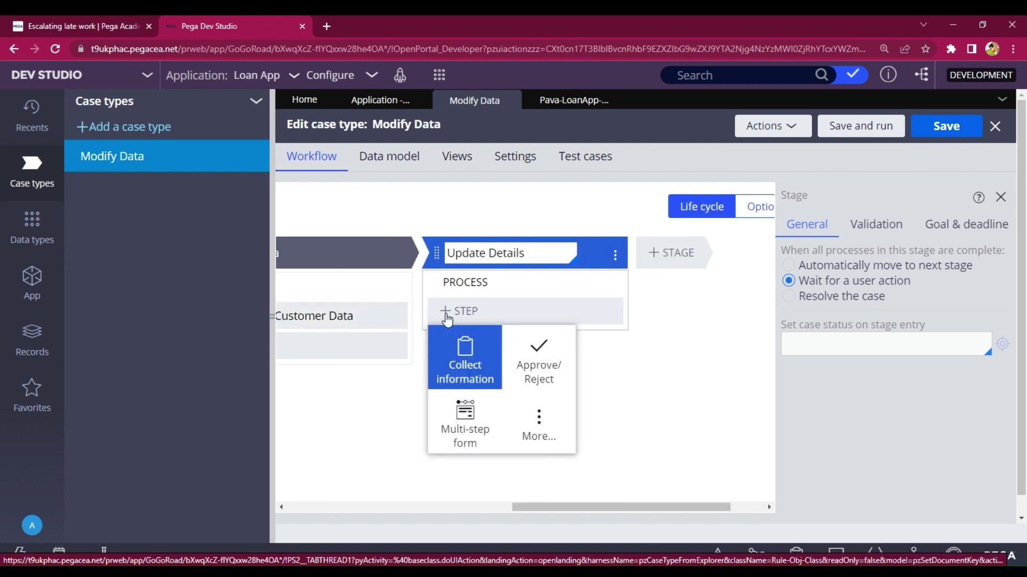
pyautogui.click(463, 364)
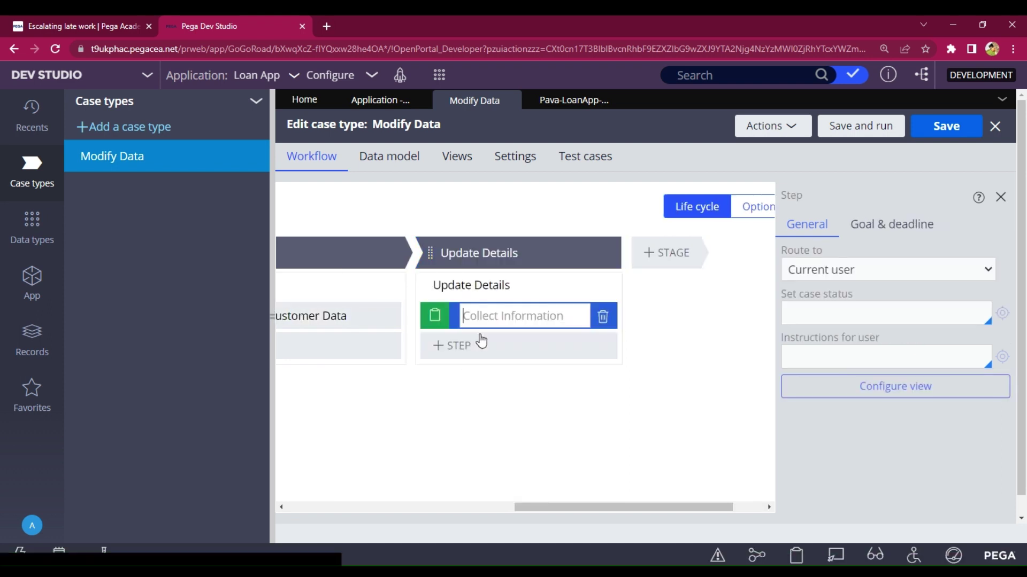
pyautogui.write('Up')
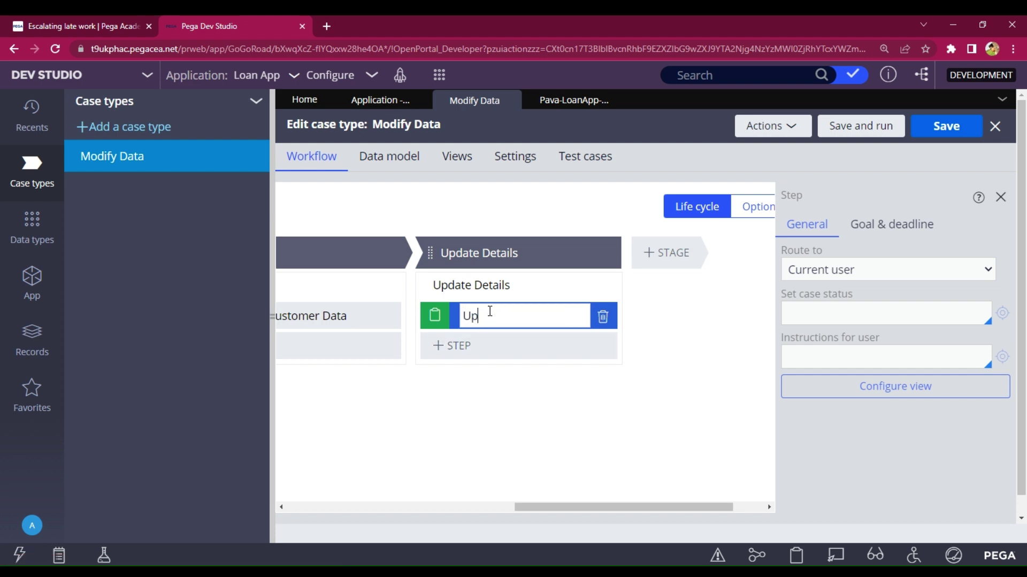
pyautogui.write('date')
pyautogui.write(' U')
pyautogui.write('Custome')
pyautogui.write('r D')
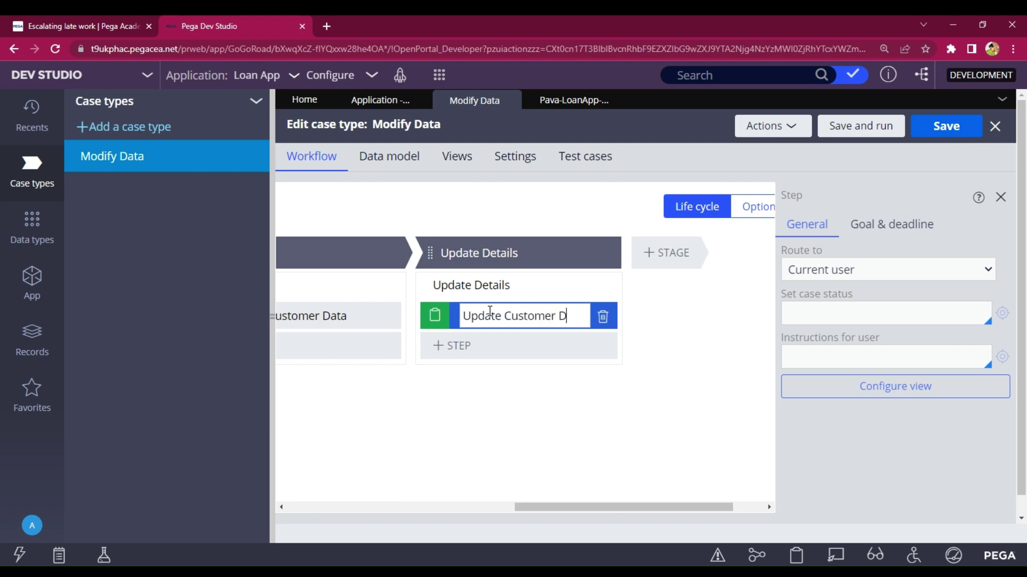
pyautogui.write('etails')
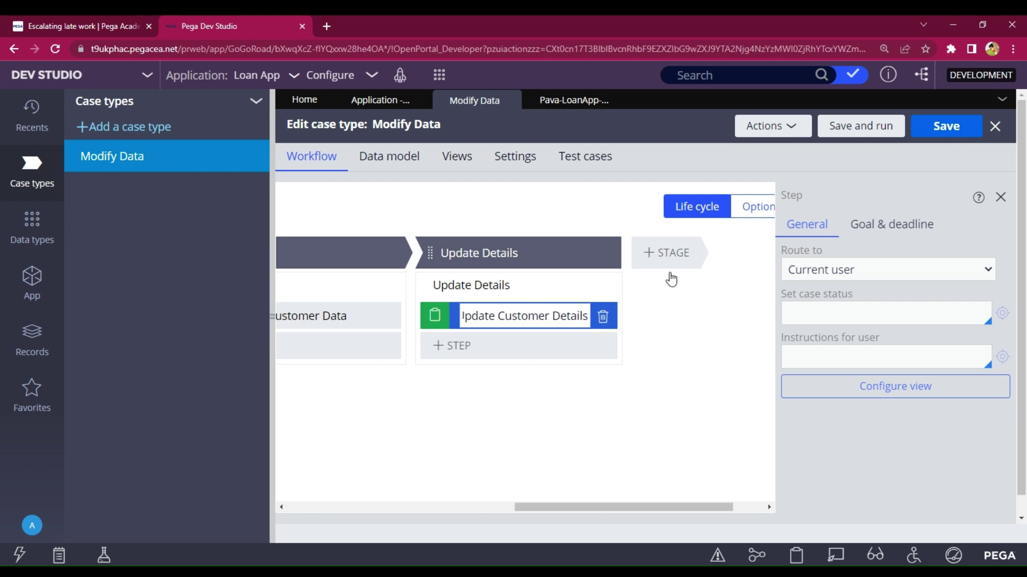
pyautogui.press('Return')
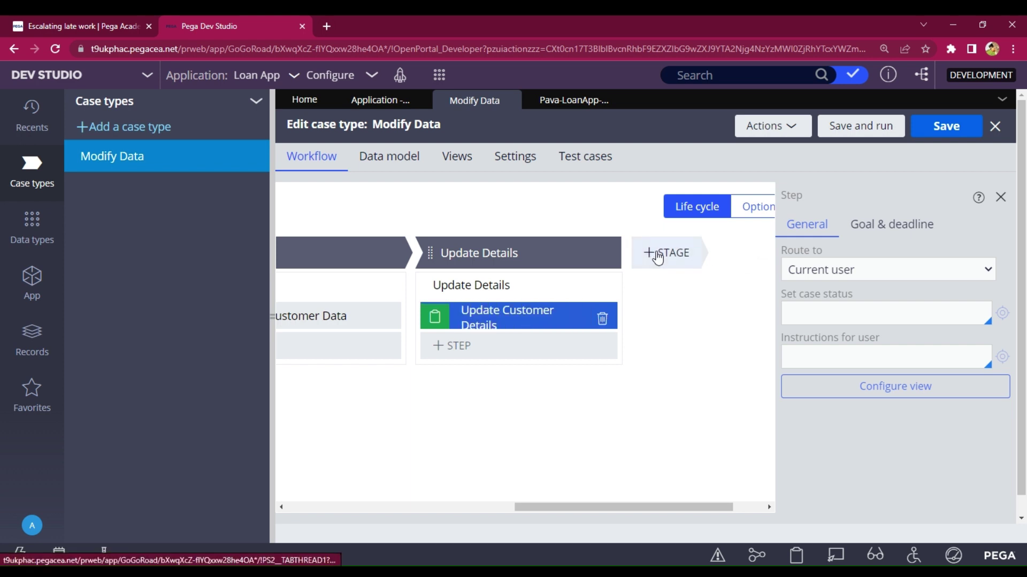
# - Add a Delete Details stage with a Collect information step named Delete Details
pyautogui.click(658, 258)
pyautogui.write('De')
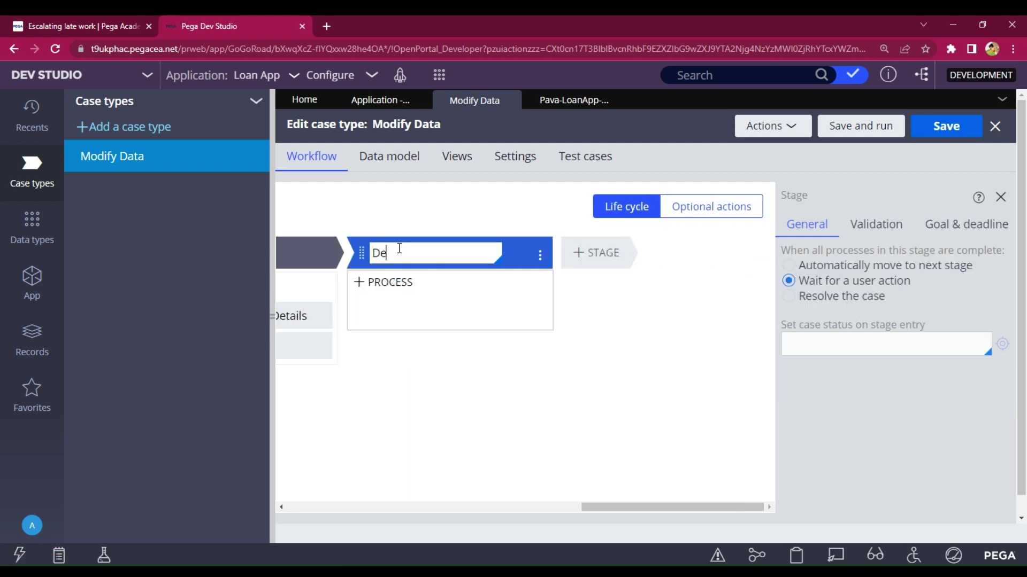
pyautogui.write('lete Details')
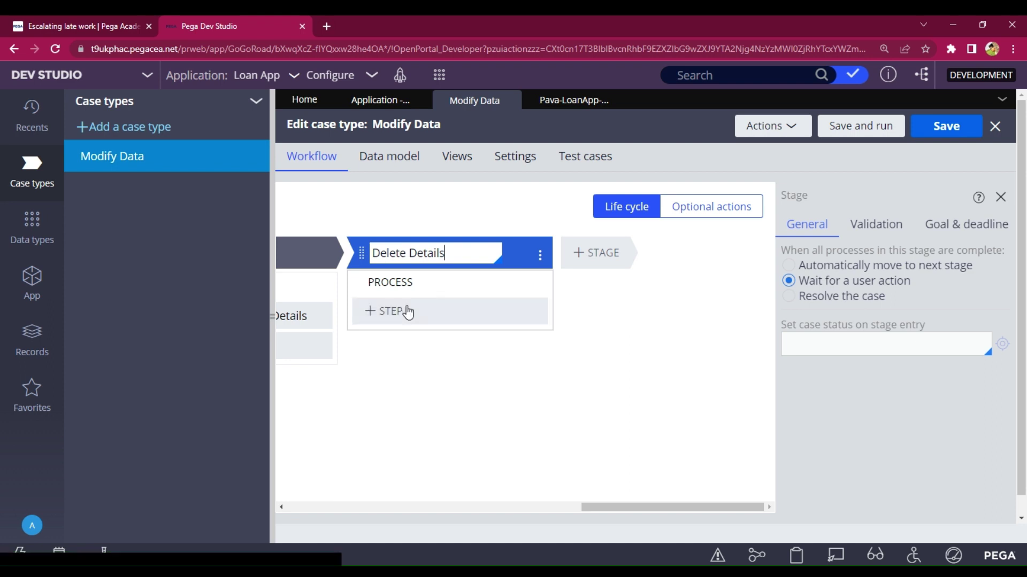
pyautogui.click(396, 318)
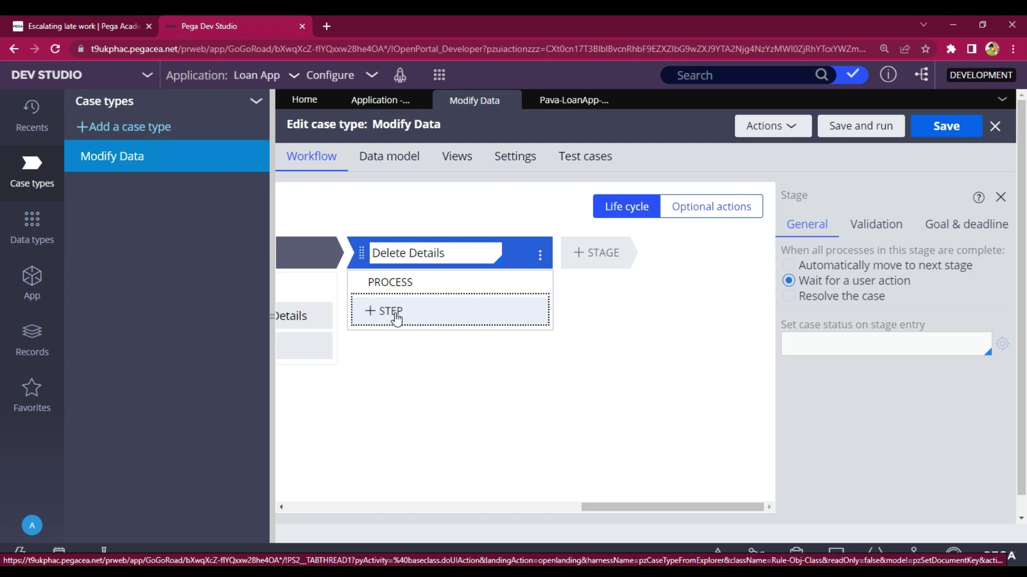
pyautogui.click(459, 318)
pyautogui.click(478, 361)
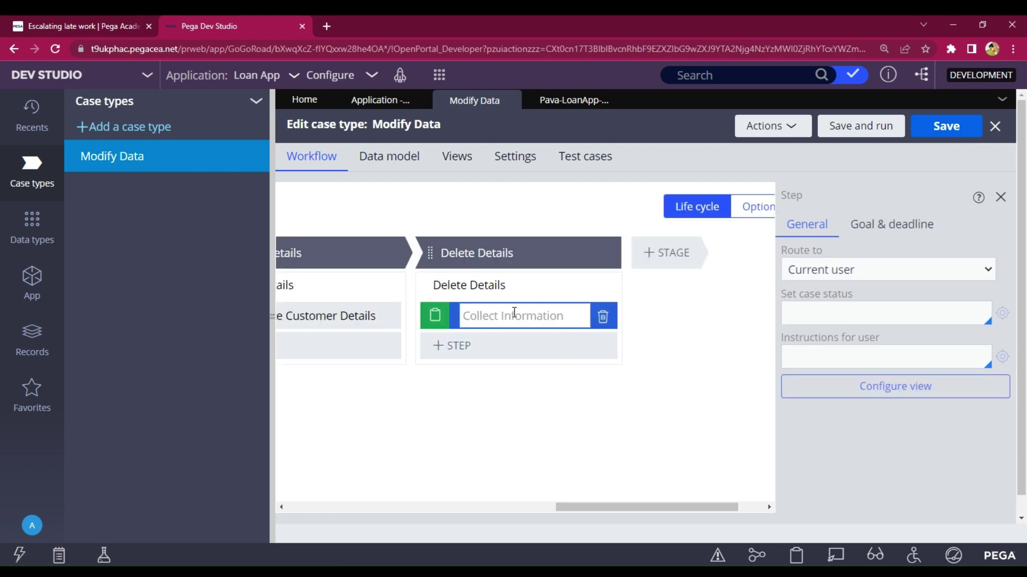
pyautogui.write('Delete Details')
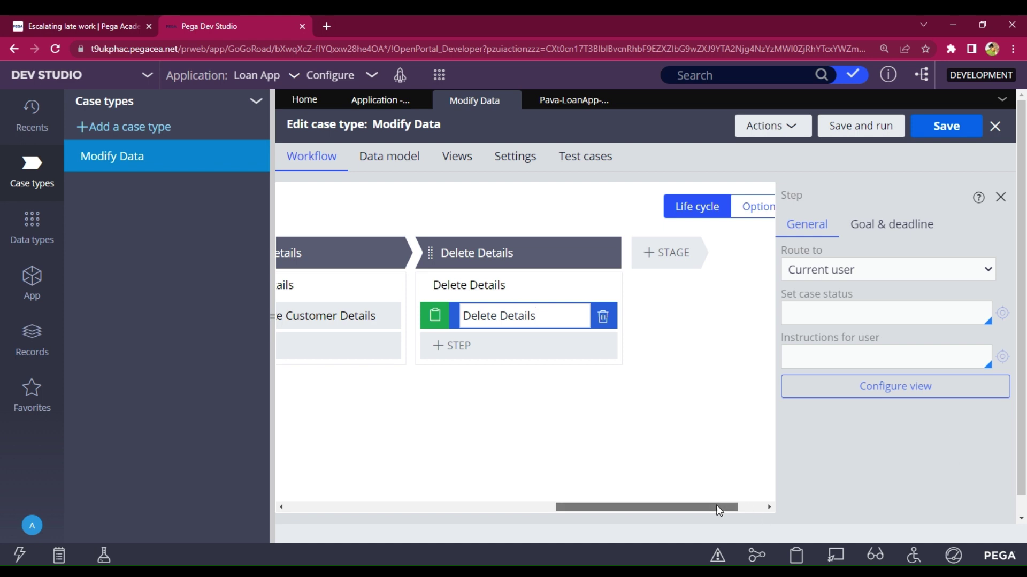
pyautogui.moveTo(715, 506); pyautogui.dragTo(505, 521)
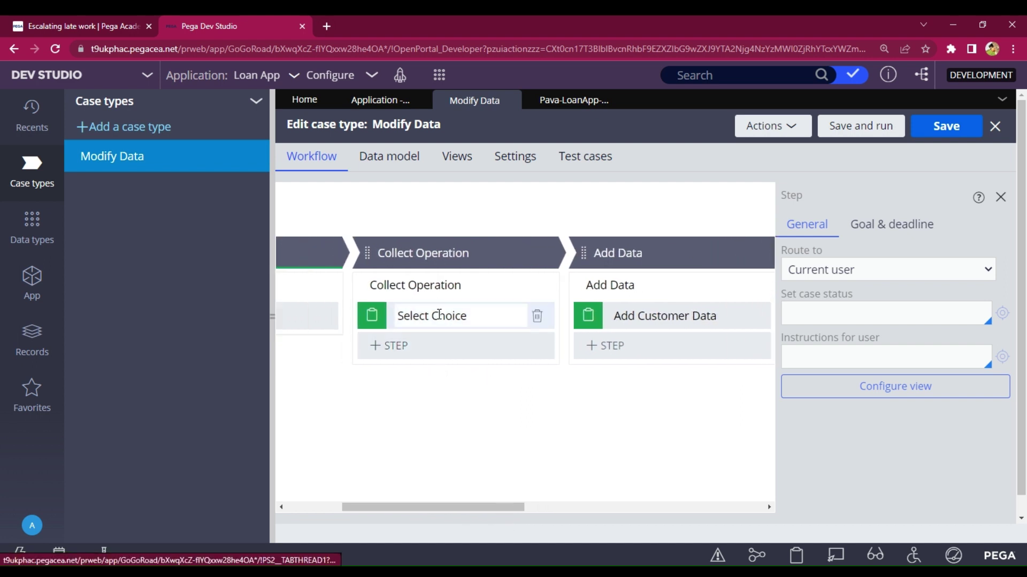
# - Save the Modify Data case type and bring up the App Explorer class tree
pyautogui.click(491, 329)
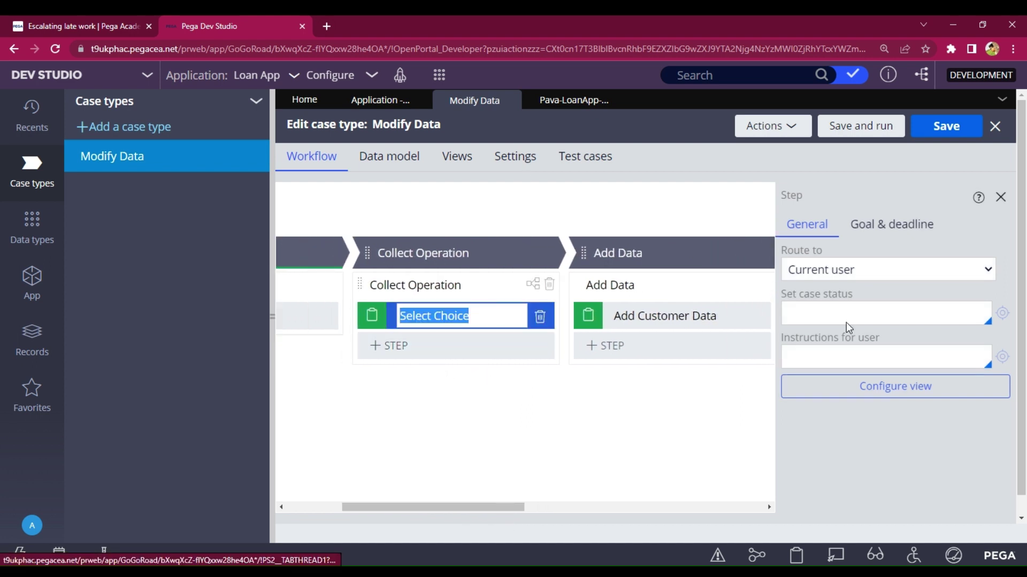
pyautogui.click(955, 131)
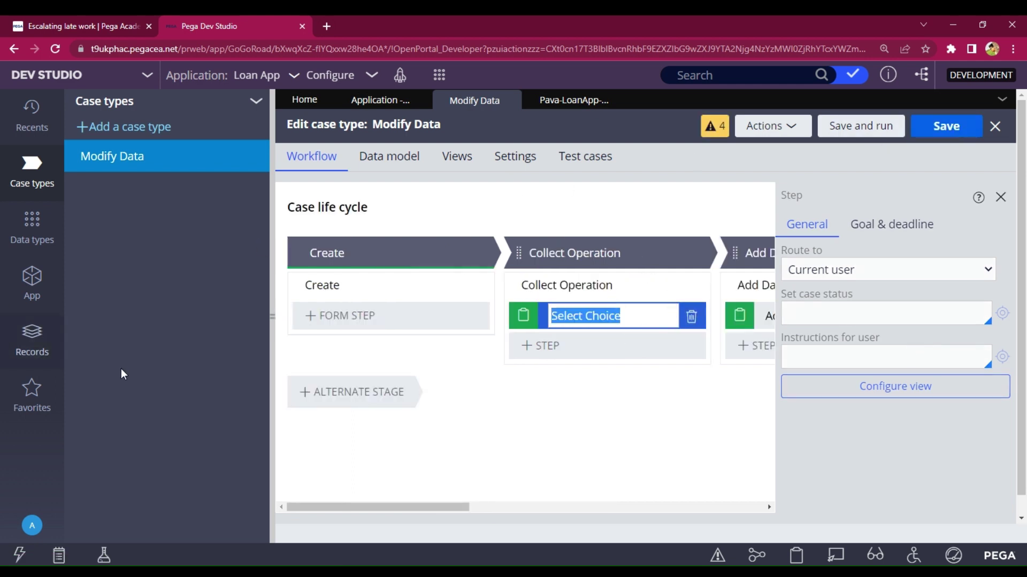
pyautogui.click(32, 294)
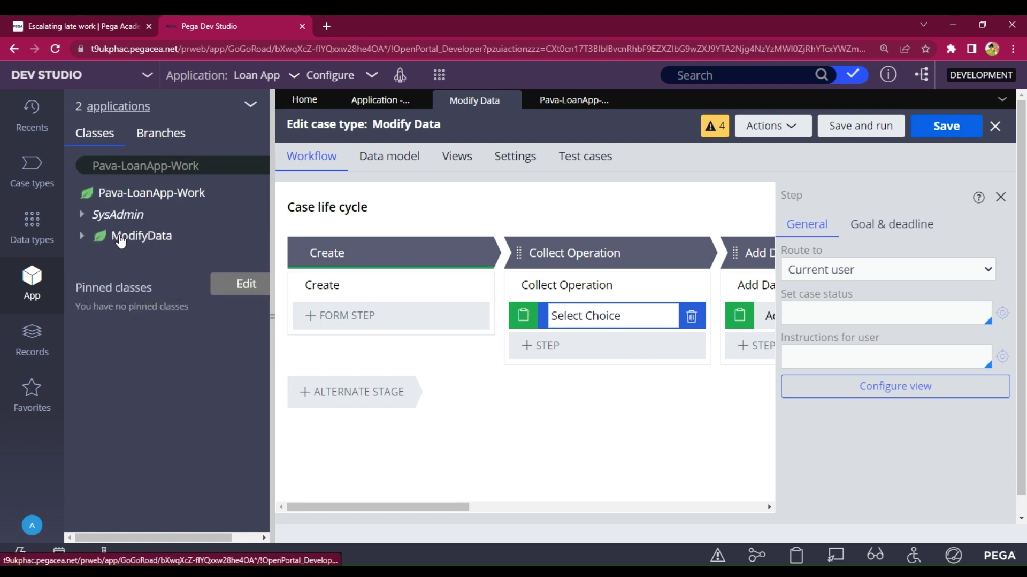
# - Create a new property labelled Select in the ModifyData class and open it
pyautogui.click(121, 239)
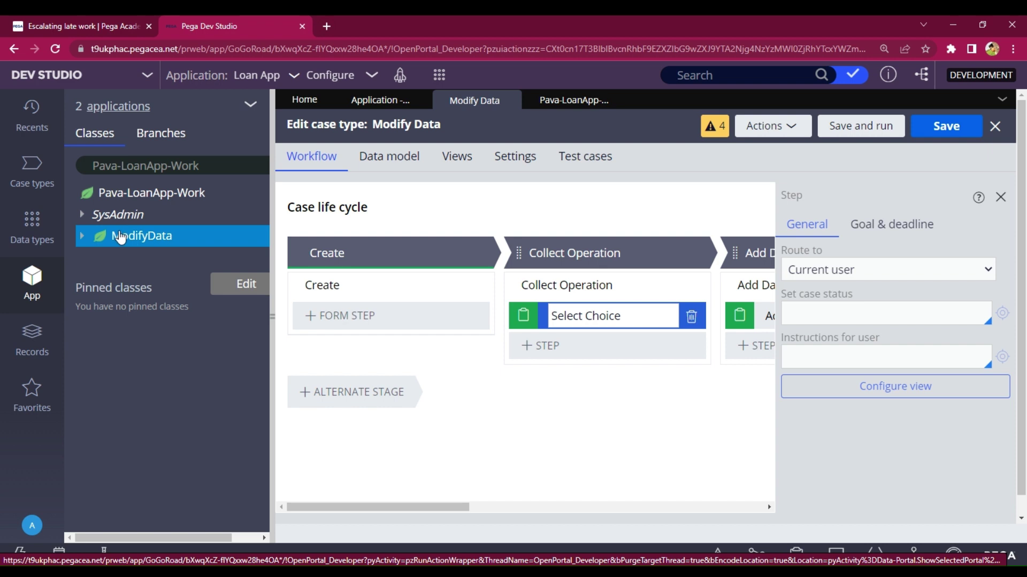
pyautogui.rightClick(120, 238)
pyautogui.moveTo(121, 258)
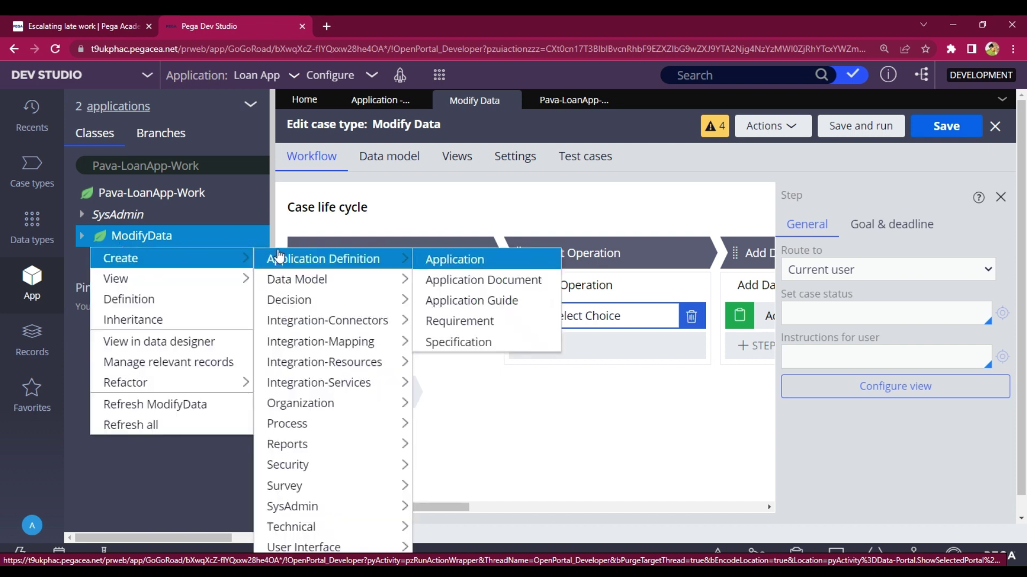
pyautogui.moveTo(332, 283)
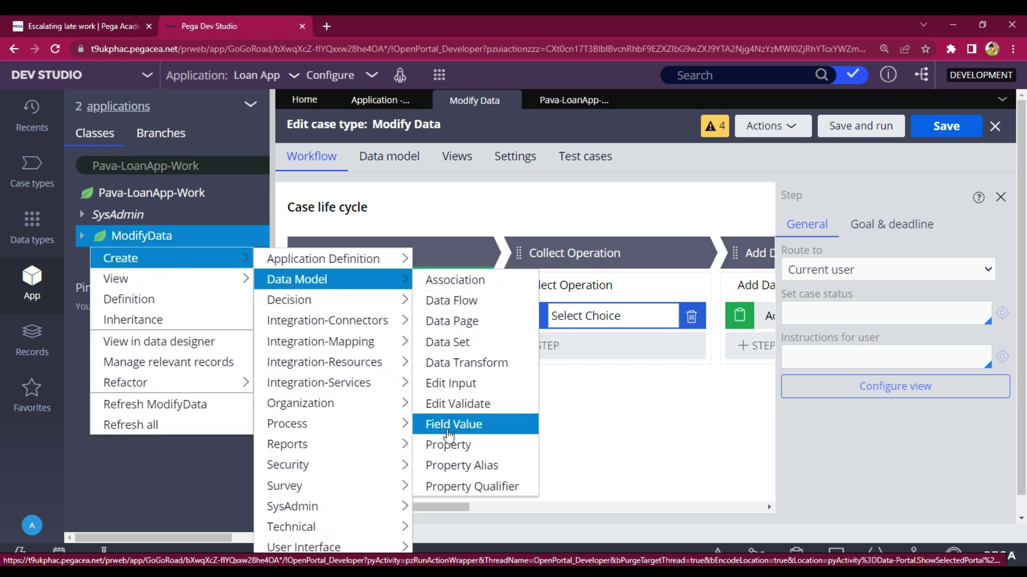
pyautogui.click(448, 445)
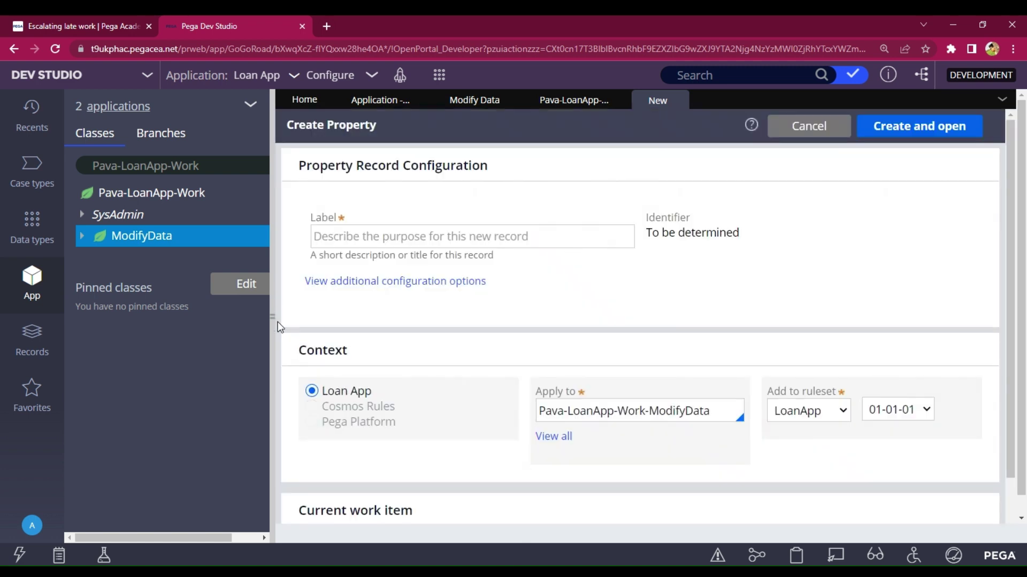
pyautogui.click(379, 238)
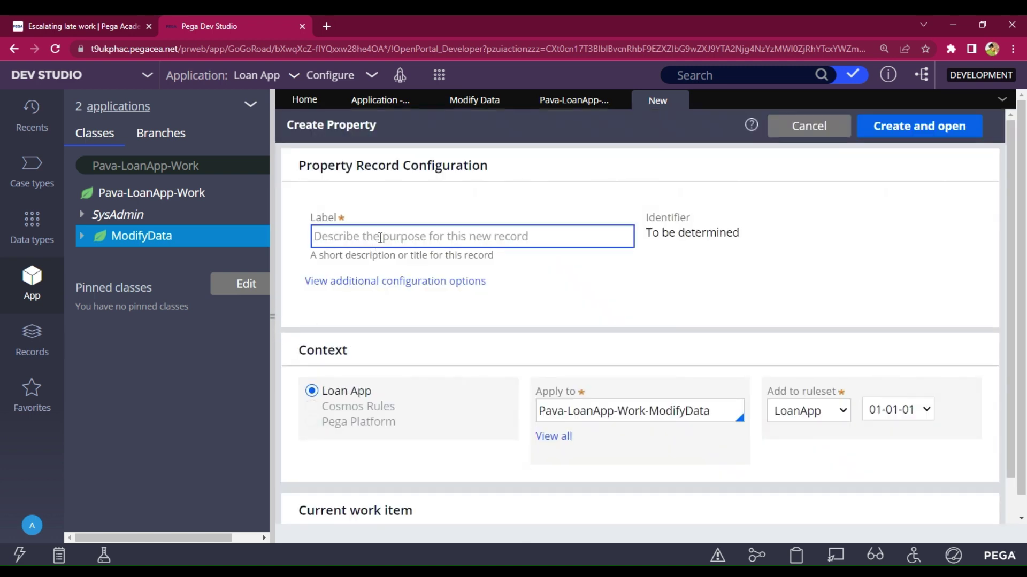
pyautogui.write('Select')
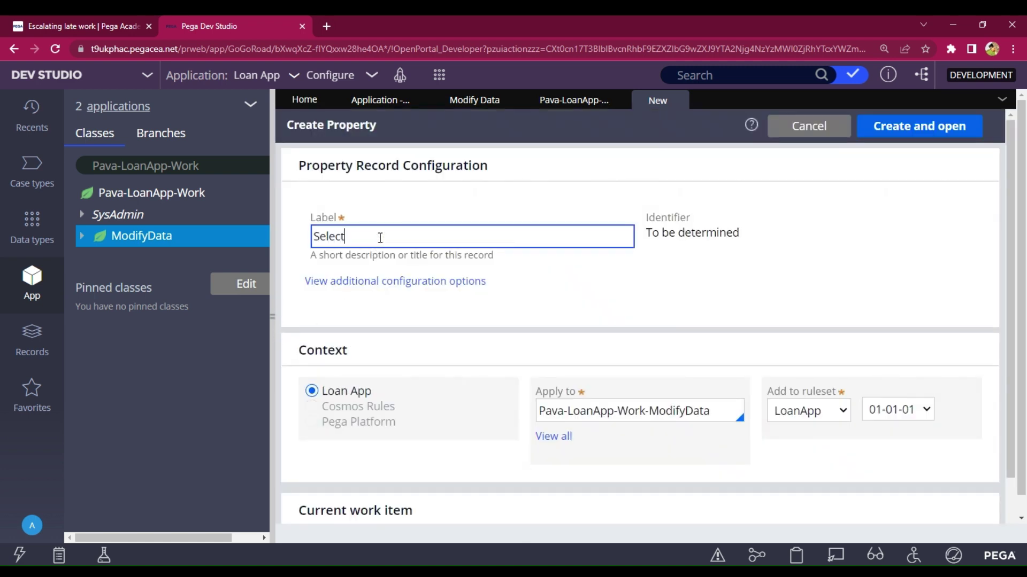
pyautogui.click(926, 139)
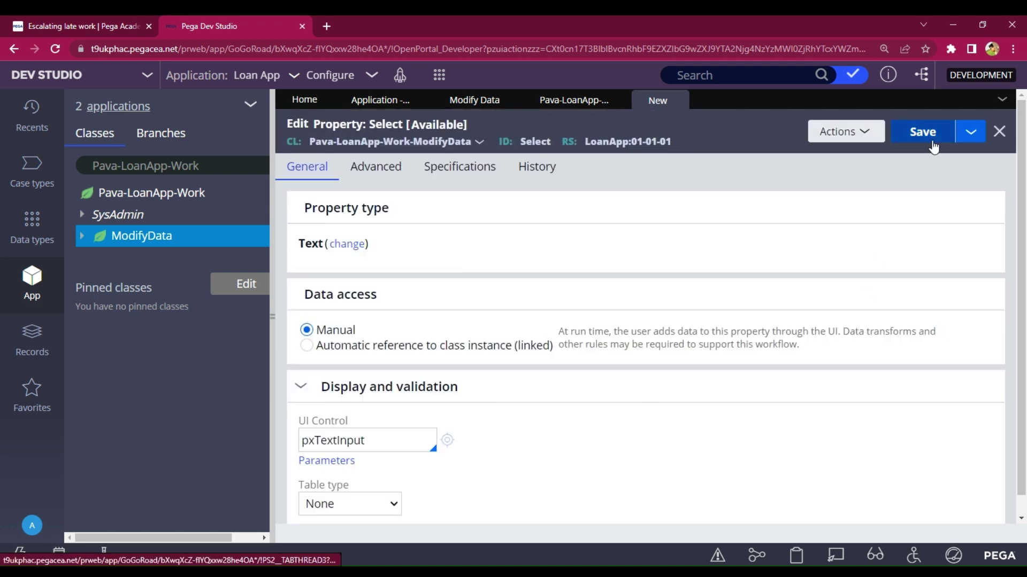
# - Save the Select property and expand the ModifyData class
pyautogui.click(933, 147)
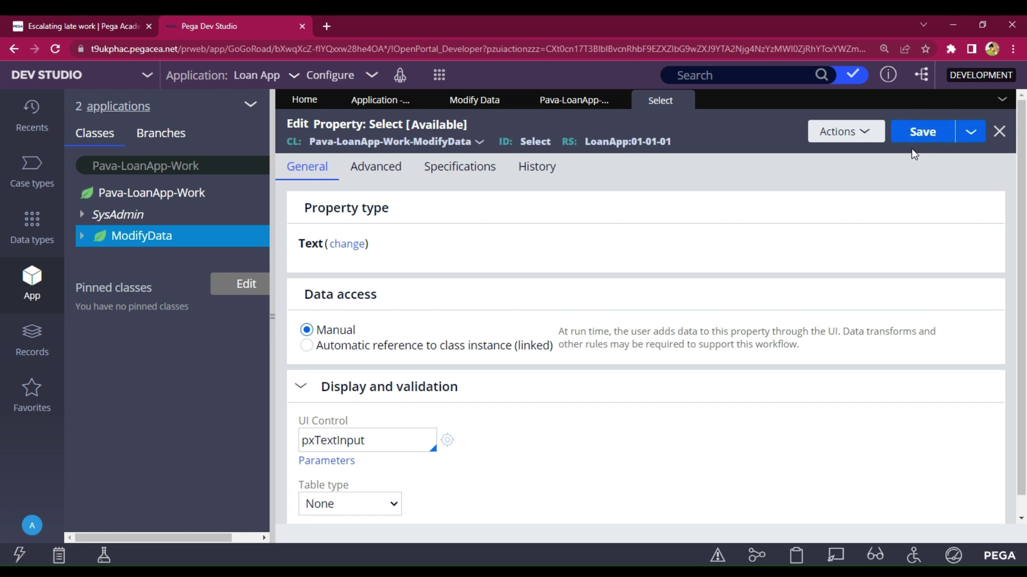
pyautogui.click(205, 167)
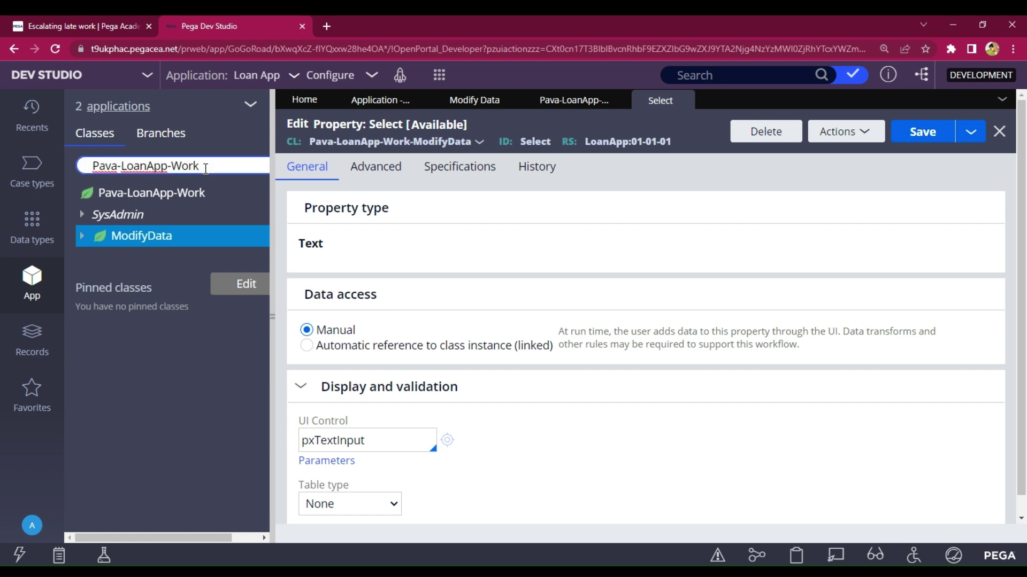
pyautogui.click(81, 236)
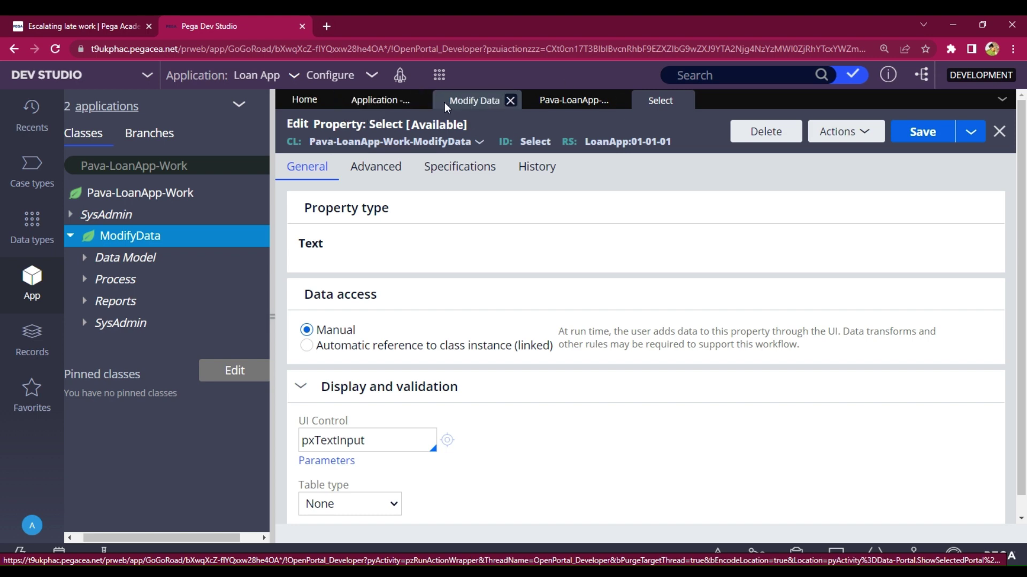
# - Generate the Select Choice step's view and save the Modify Data case type
pyautogui.click(470, 101)
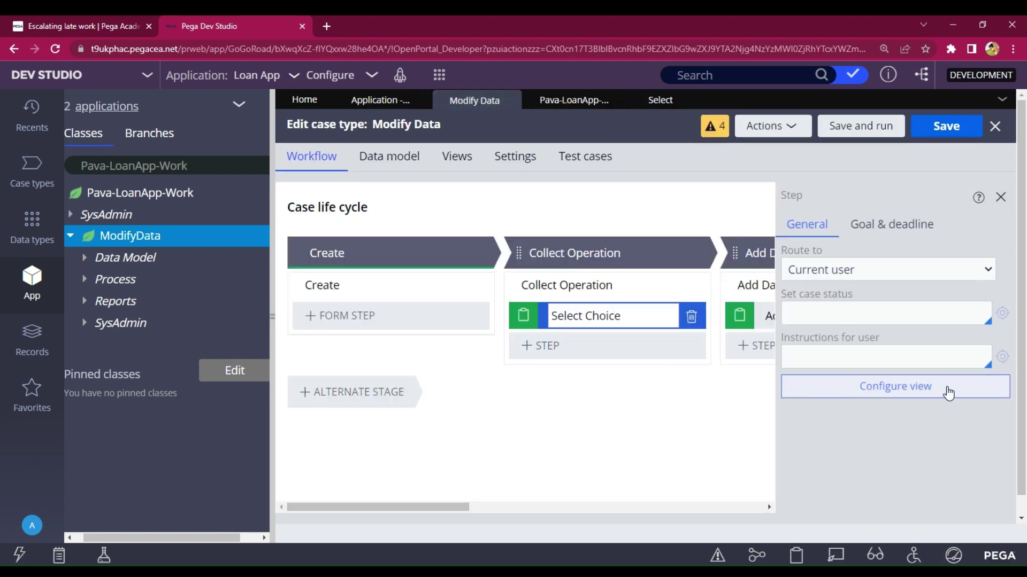
pyautogui.click(937, 392)
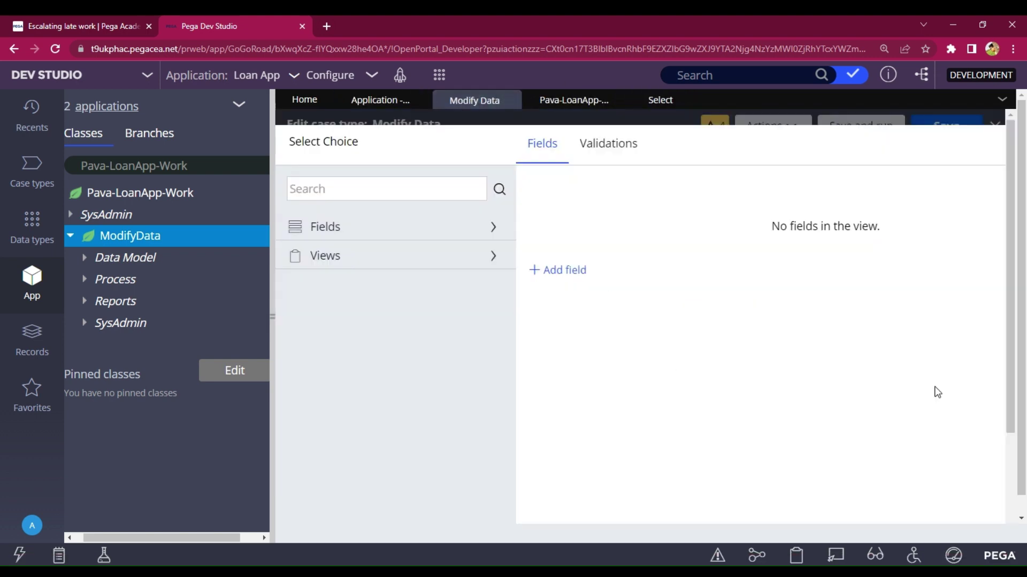
pyautogui.scroll(-3, 698, 326)
pyautogui.moveTo(881, 520); pyautogui.dragTo(993, 520)
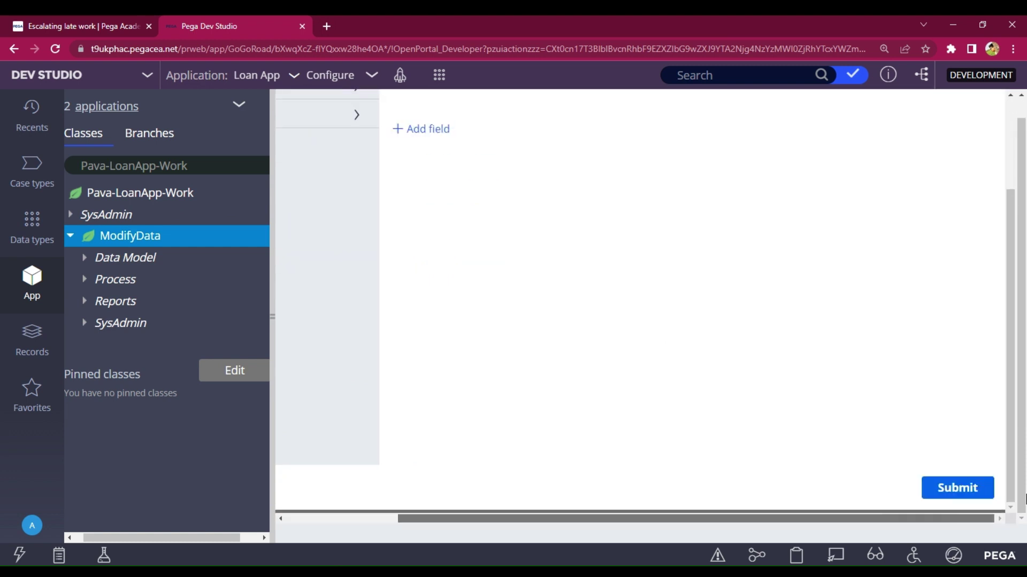
pyautogui.click(958, 489)
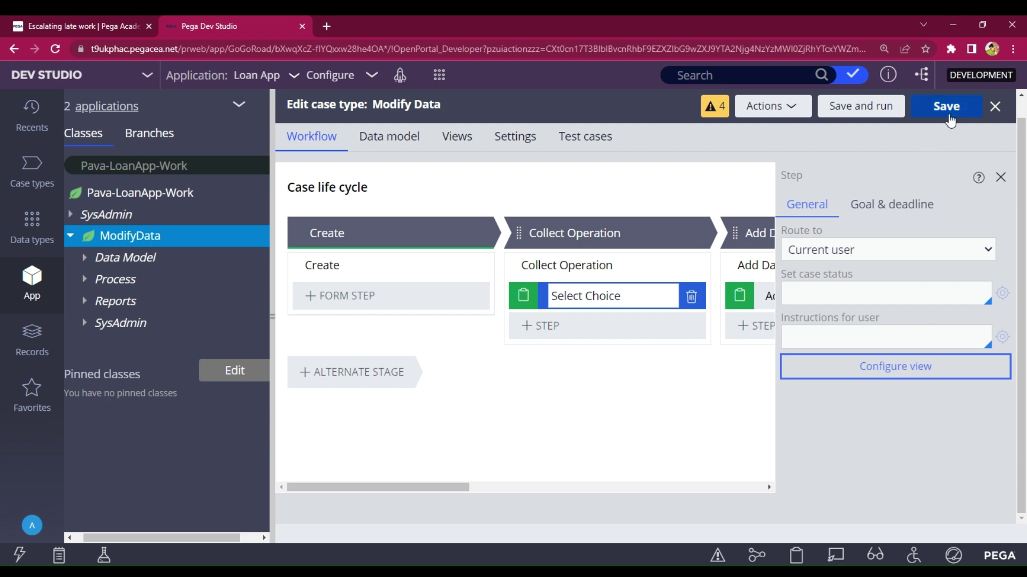
pyautogui.click(945, 106)
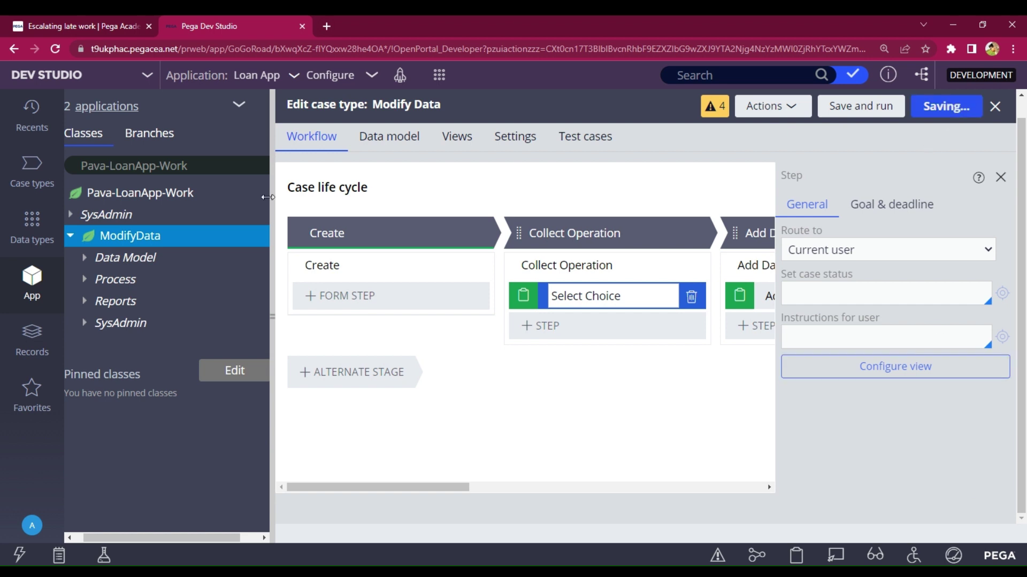
# - Open the SelectChoice section under ModifyData > User Interface > Section
pyautogui.click(216, 164)
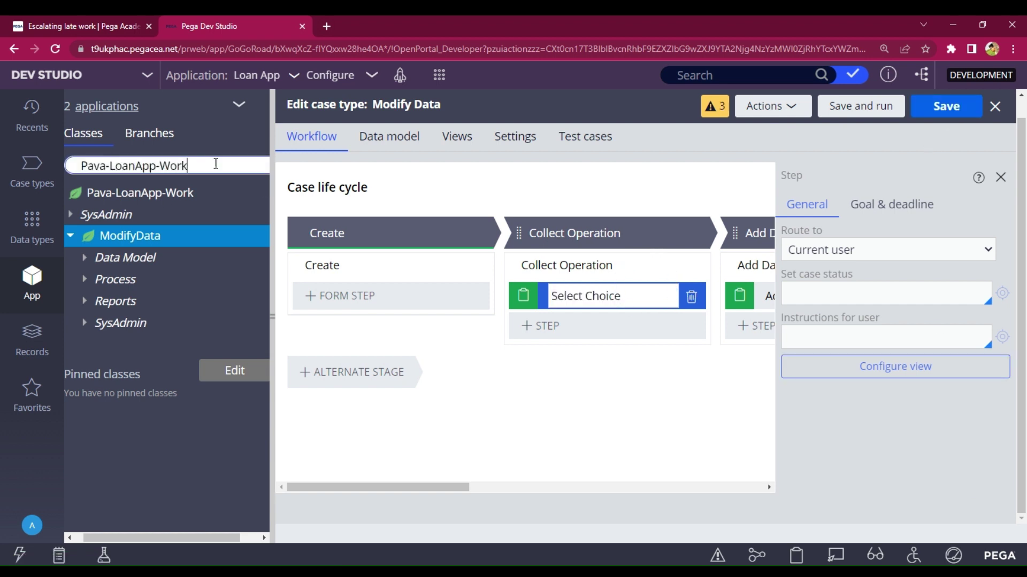
pyautogui.press('Return')
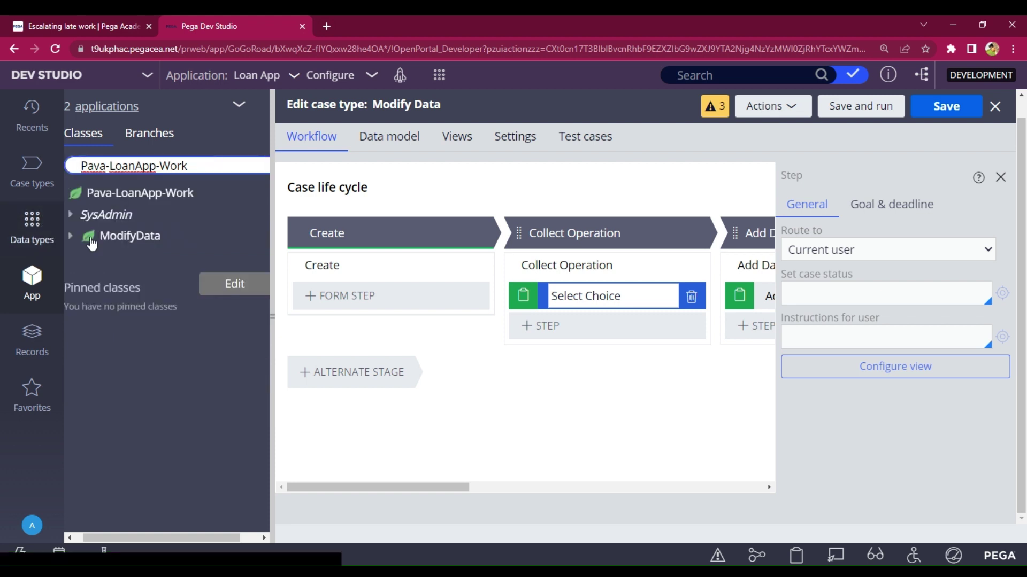
pyautogui.click(70, 236)
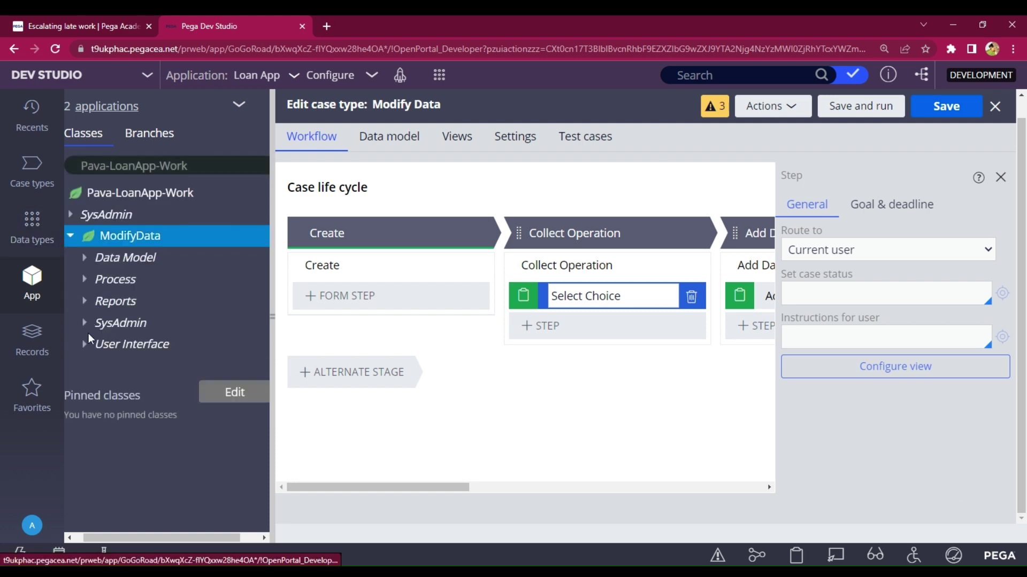
pyautogui.click(81, 345)
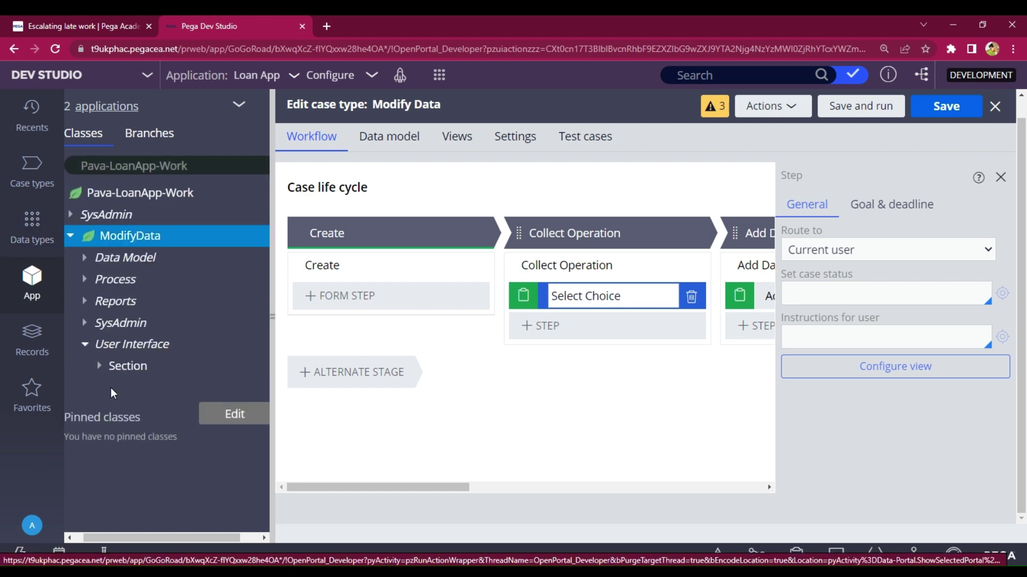
pyautogui.click(100, 367)
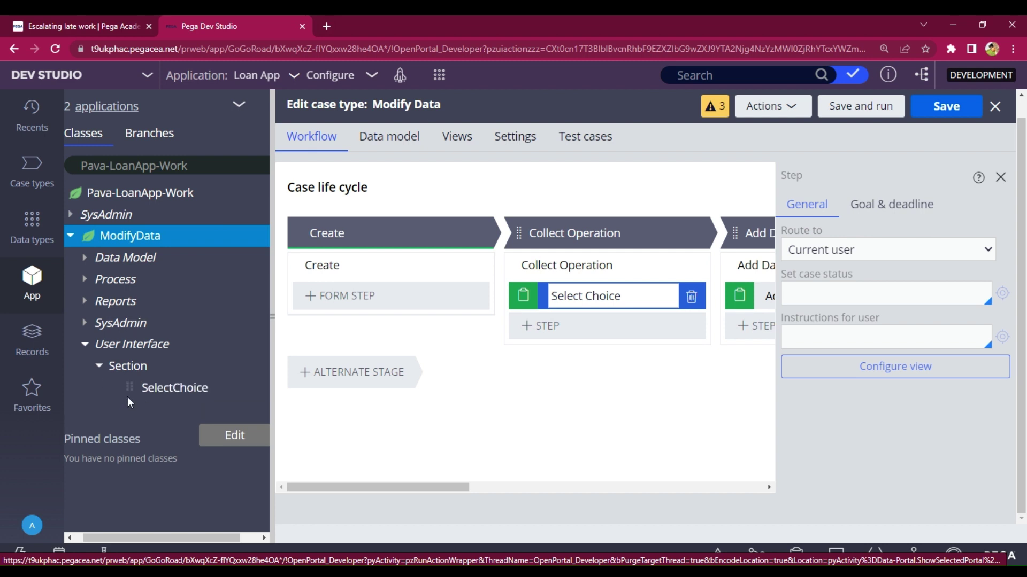
pyautogui.click(158, 392)
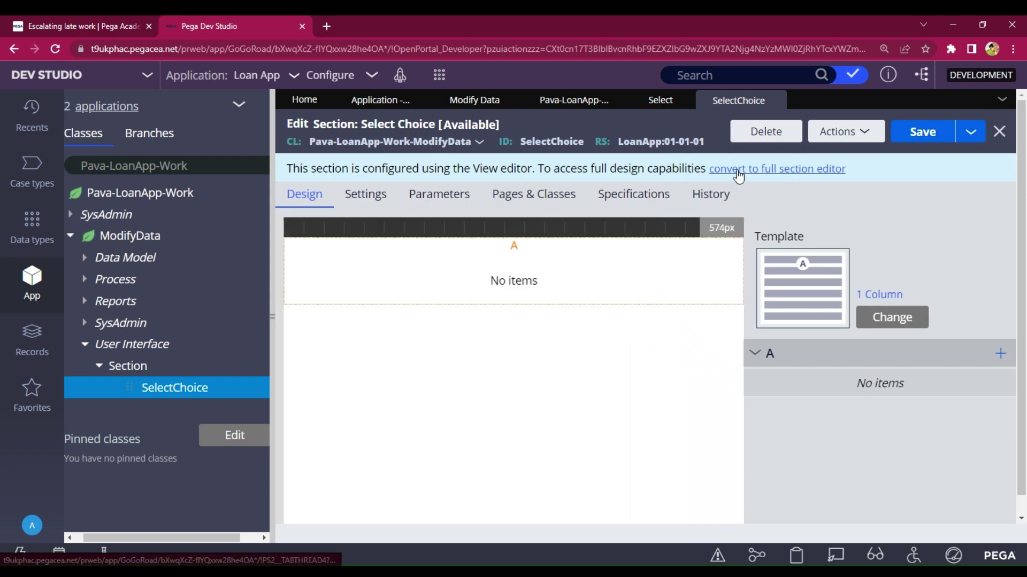
# - Convert SelectChoice to a normal section and place a first button in its dynamic layout
pyautogui.click(736, 176)
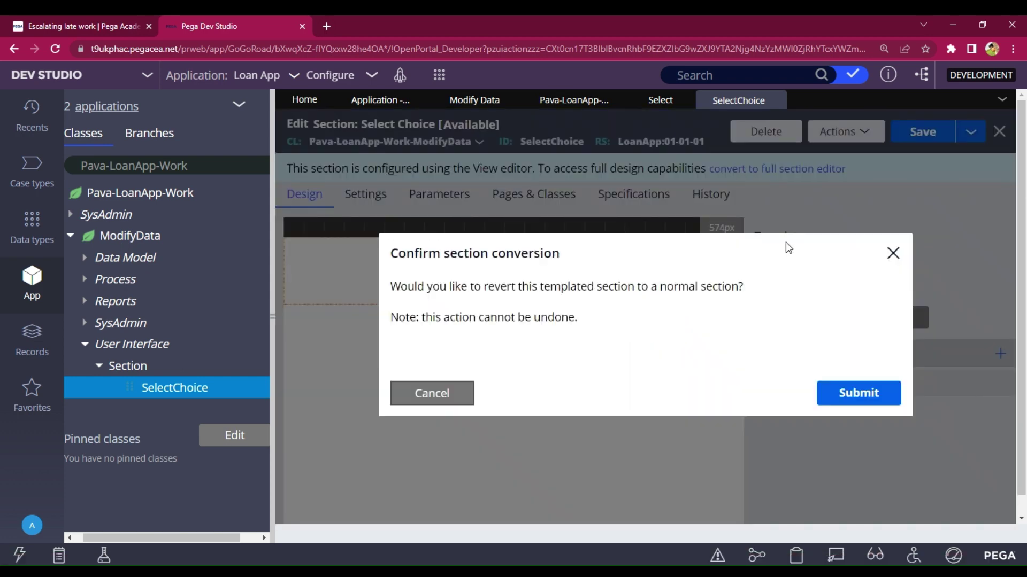
pyautogui.click(849, 393)
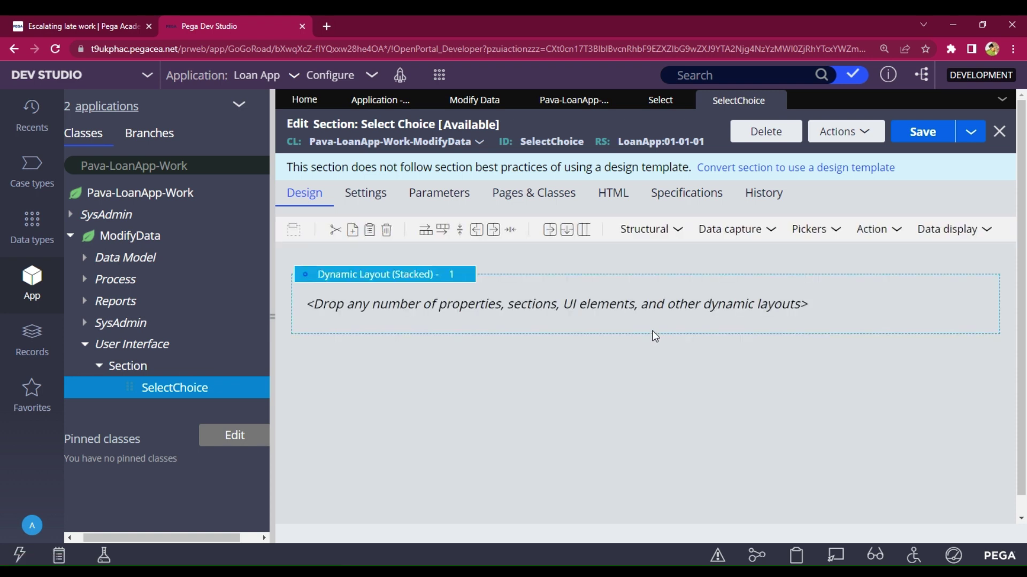
pyautogui.click(871, 238)
pyautogui.click(562, 321)
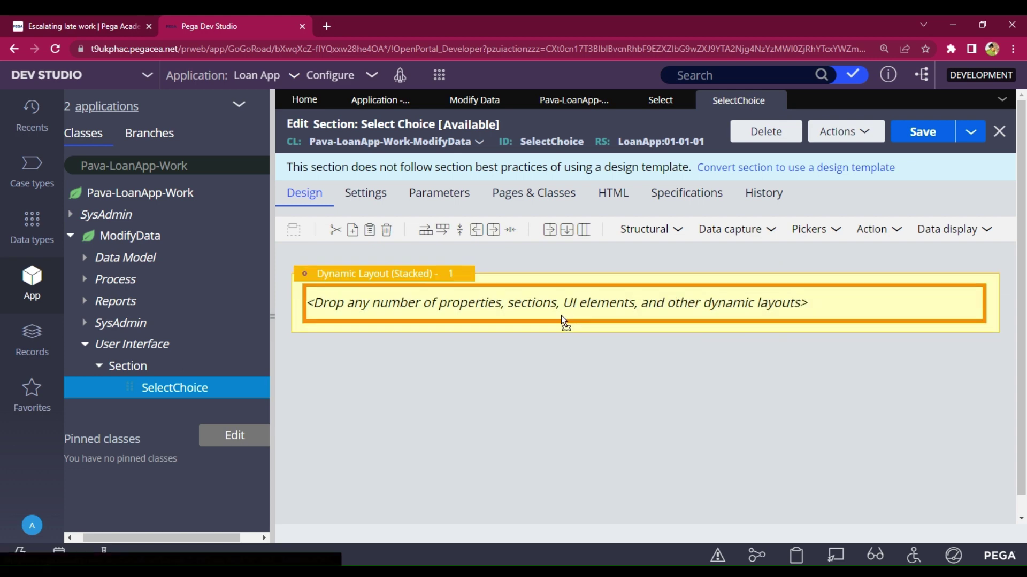
pyautogui.click(887, 233)
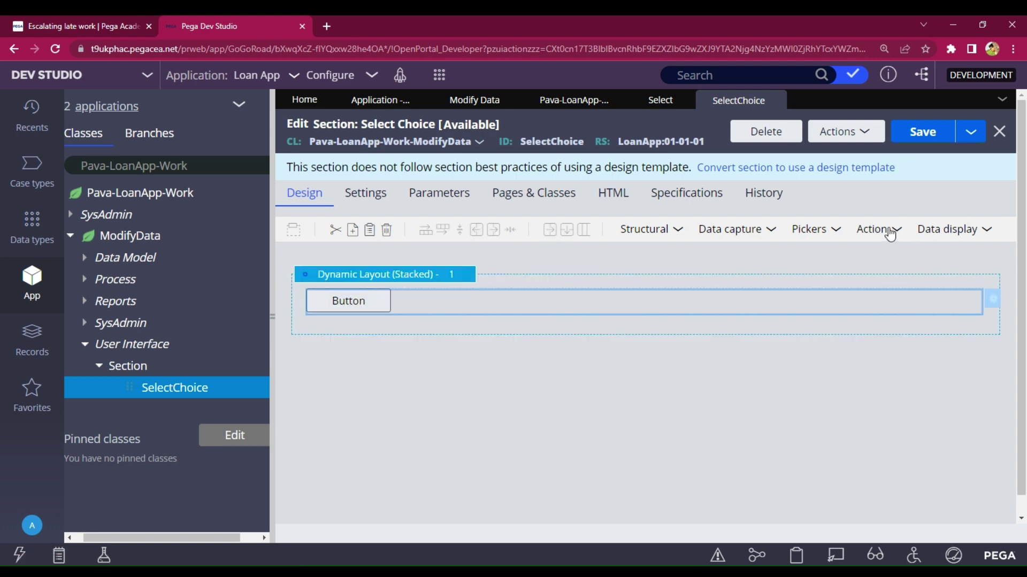
# - Add second and third buttons to the layout and open the dynamic layout's properties
pyautogui.moveTo(876, 237)
pyautogui.moveTo(739, 256); pyautogui.dragTo(631, 330)
pyautogui.moveTo(887, 235)
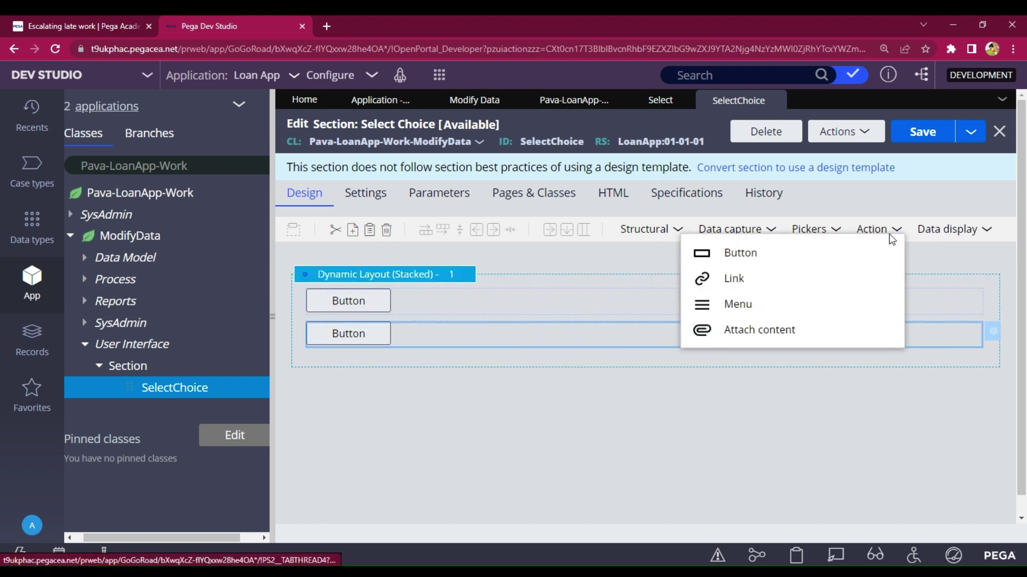
pyautogui.moveTo(836, 254); pyautogui.dragTo(605, 364)
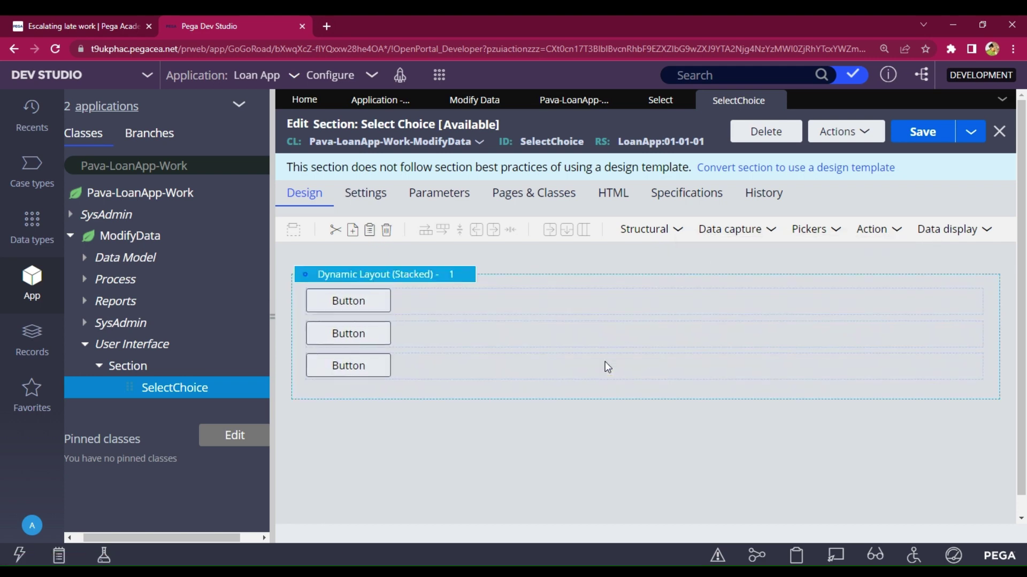
pyautogui.doubleClick(407, 282)
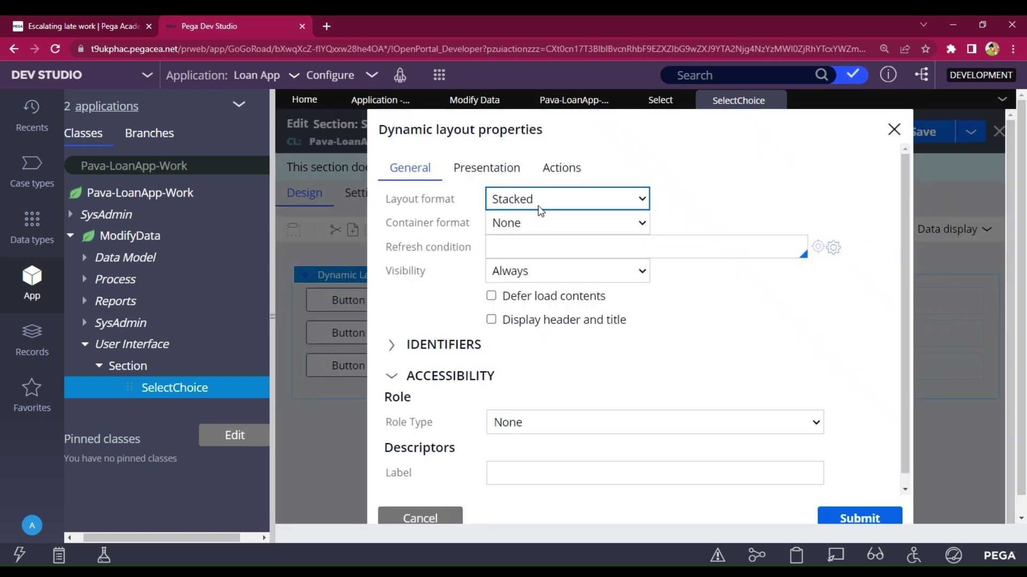
# - Set the dynamic layout format to Inline grid triple and open the first button's actions
pyautogui.click(518, 296)
pyautogui.click(866, 514)
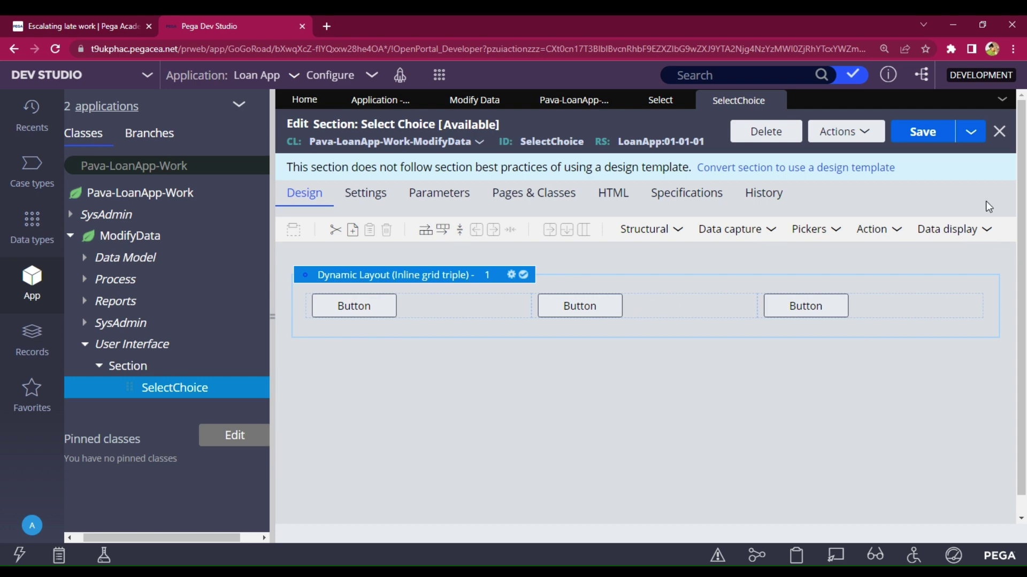
pyautogui.click(384, 316)
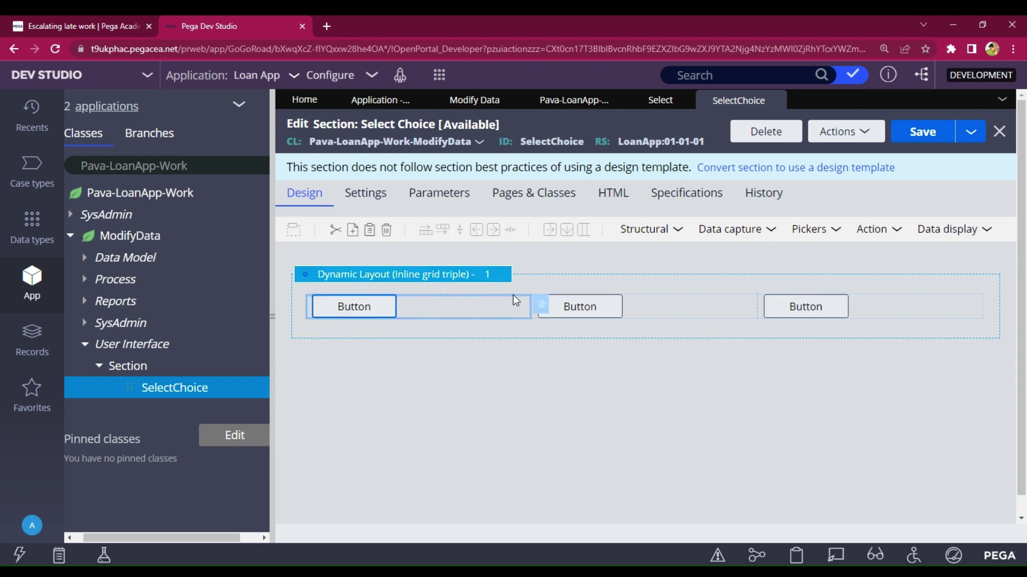
pyautogui.click(541, 306)
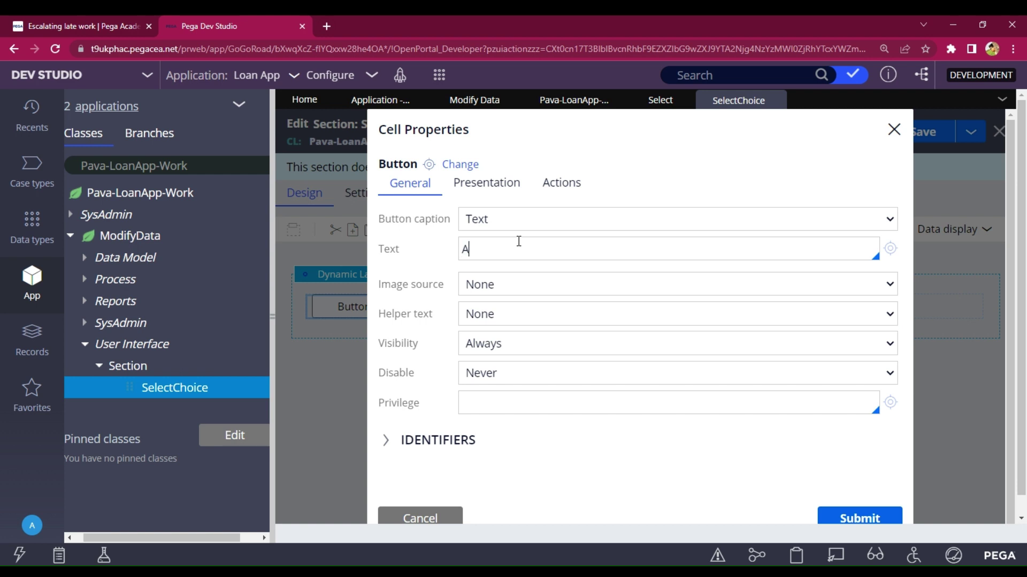
pyautogui.click(487, 182)
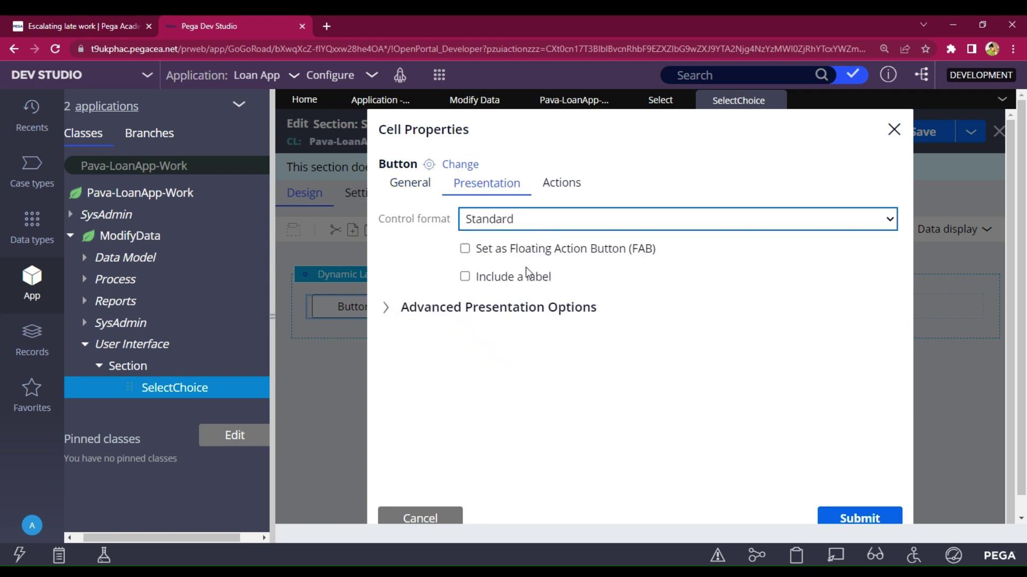
pyautogui.click(559, 182)
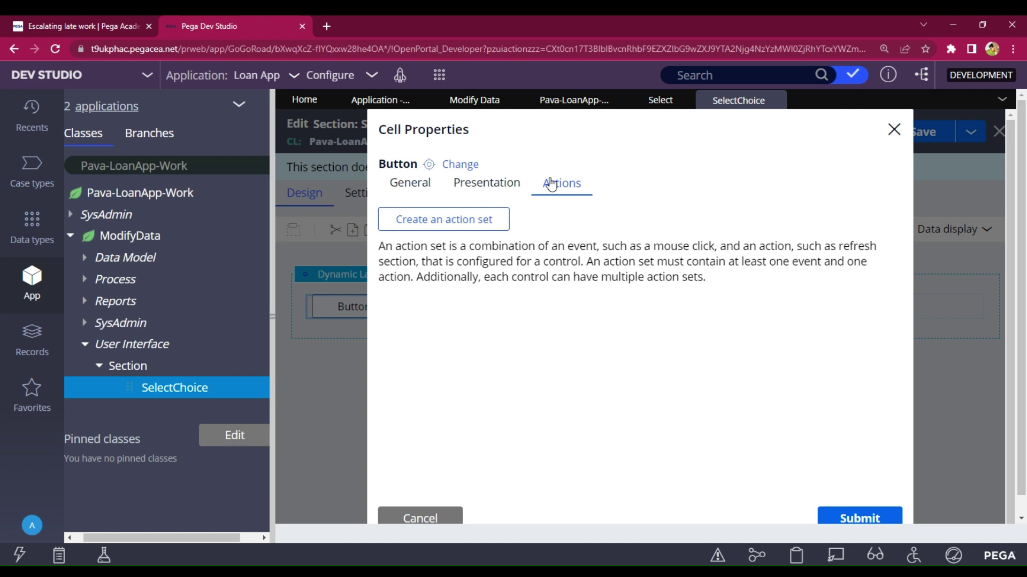
# - Create a Click action set on the button with a Set value action for .Select = "a"
pyautogui.click(460, 229)
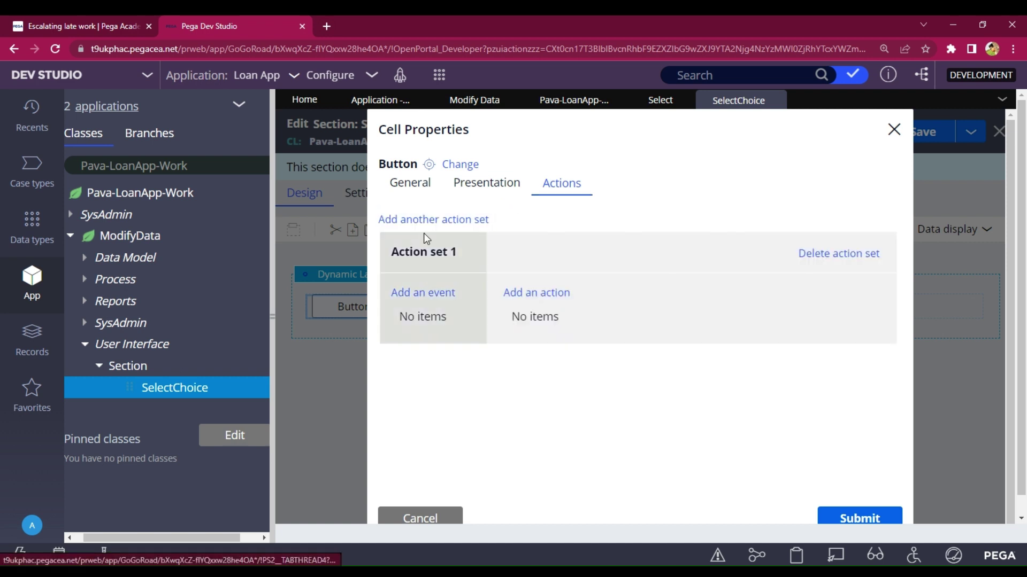
pyautogui.click(422, 293)
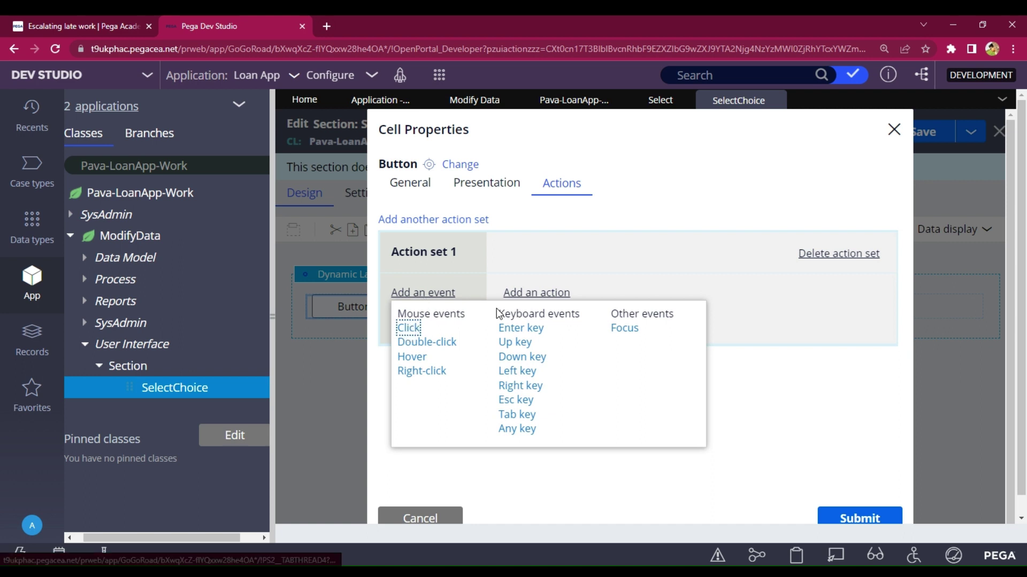
pyautogui.press('Return')
pyautogui.click(526, 297)
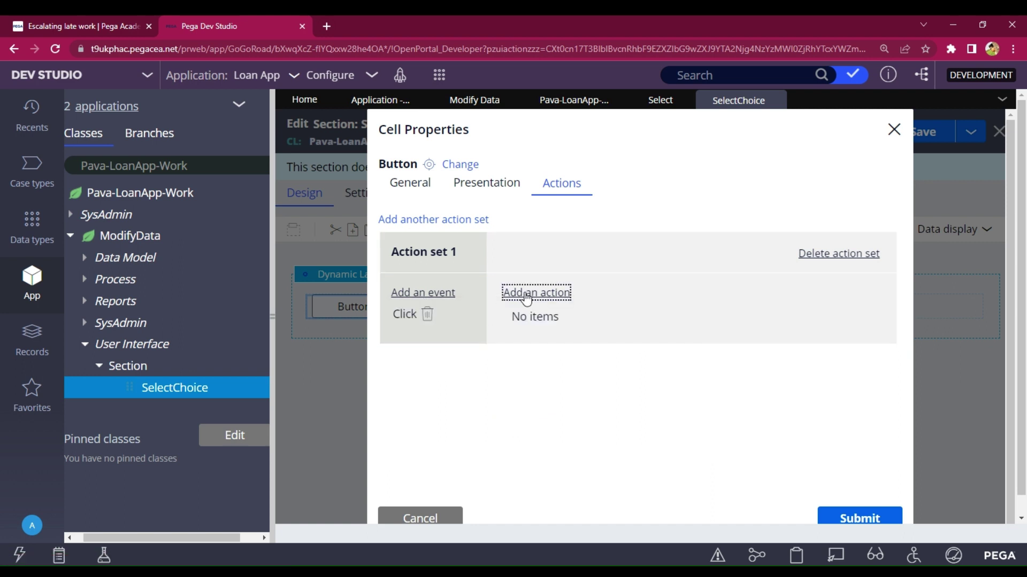
pyautogui.doubleClick(614, 315)
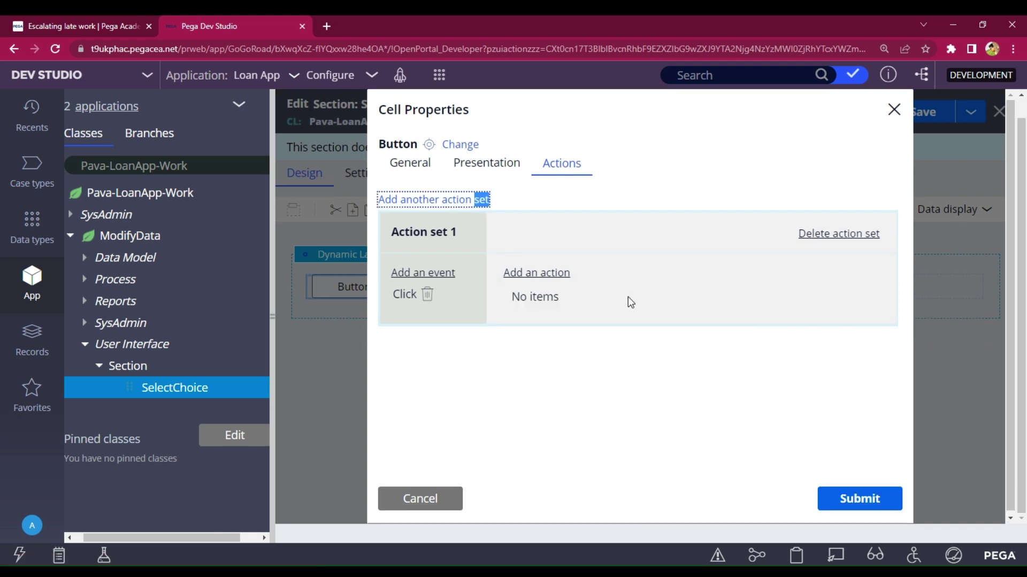
pyautogui.click(538, 276)
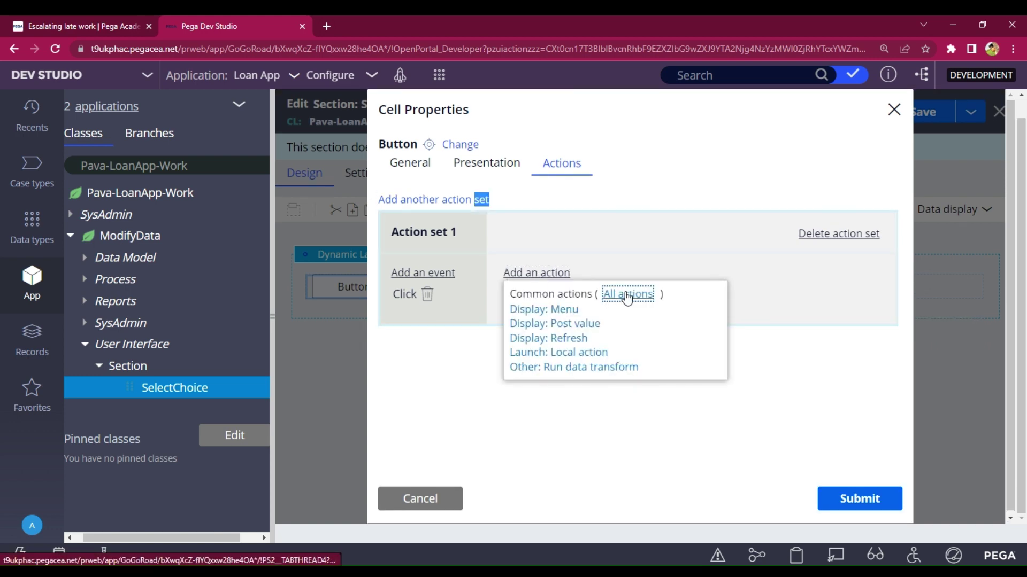
pyautogui.click(637, 294)
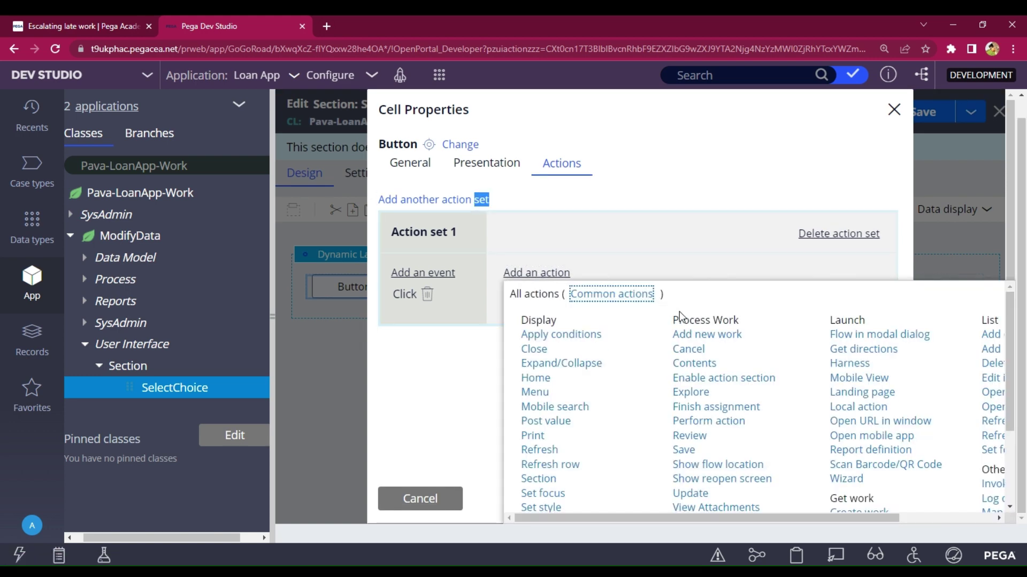
pyautogui.scroll(-3, 706, 408)
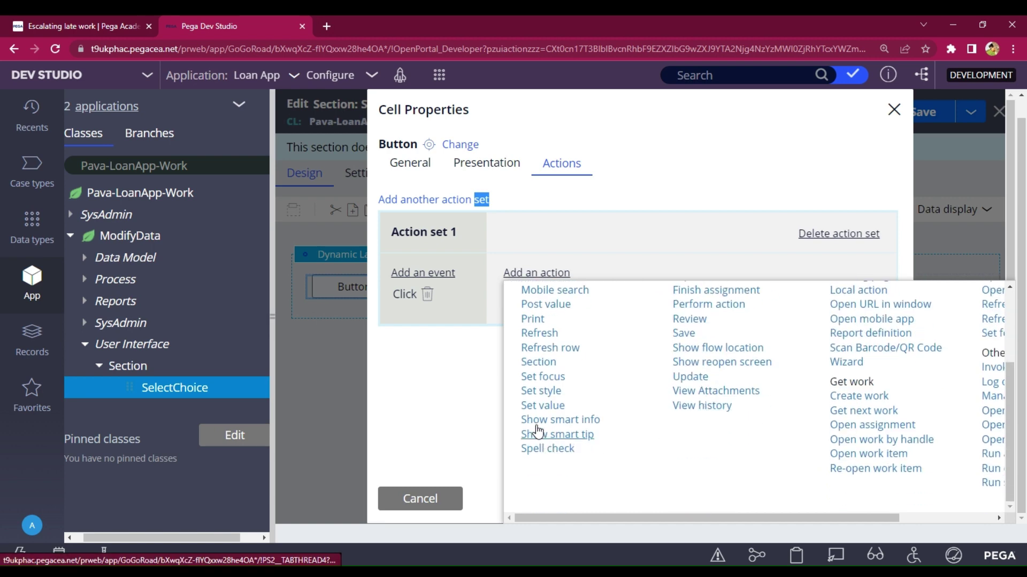
pyautogui.click(535, 406)
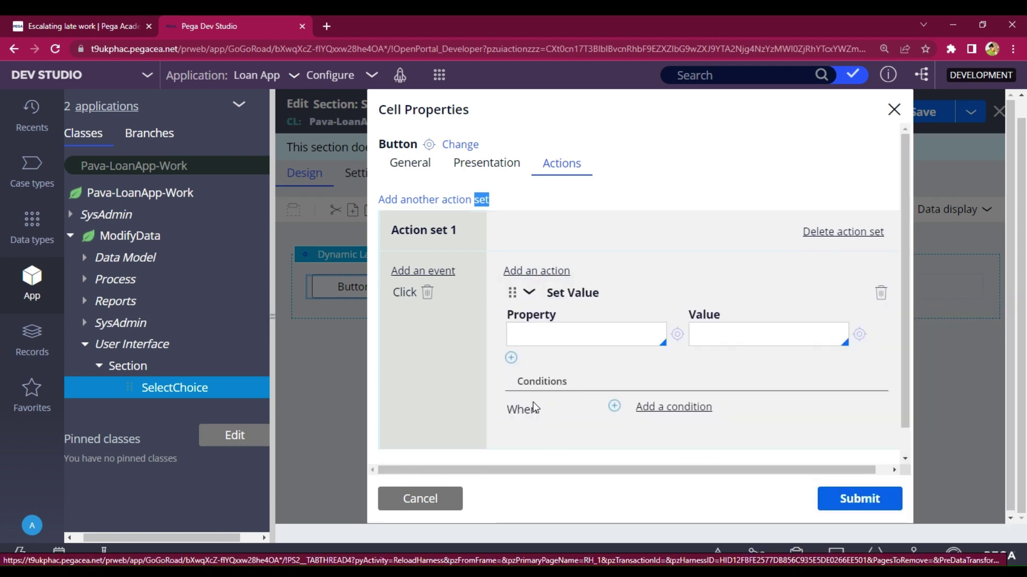
pyautogui.click(535, 330)
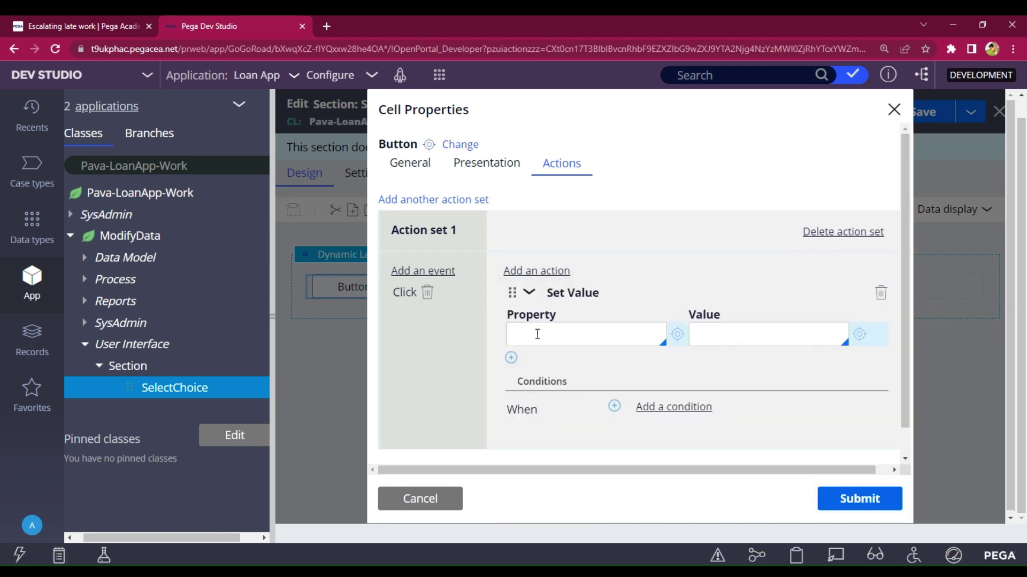
pyautogui.write('.')
pyautogui.press('Return')
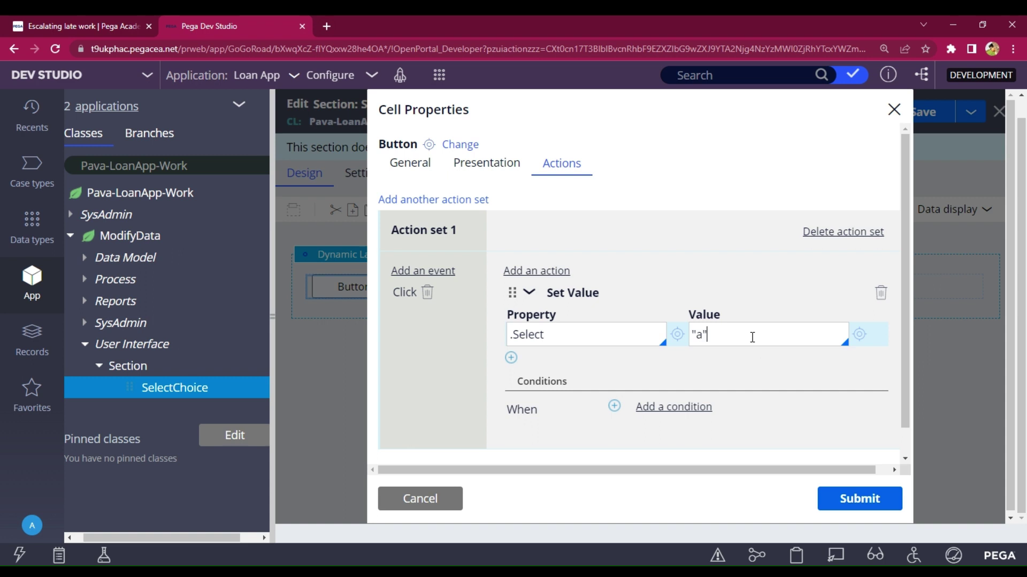
# - Add a Finish assignment action with Move forward and submit the button settings
pyautogui.scroll(-1, 752, 335)
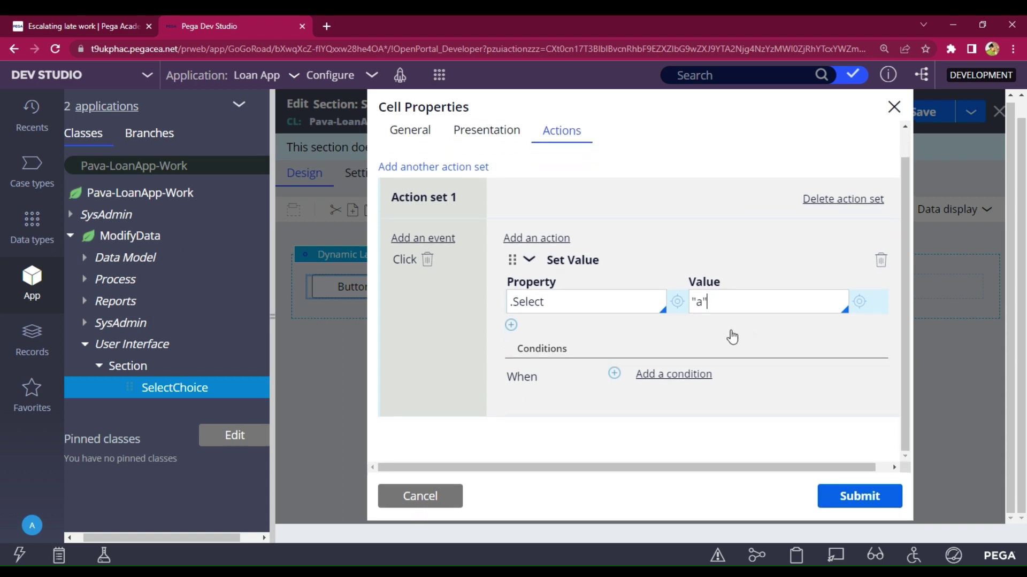
pyautogui.click(525, 238)
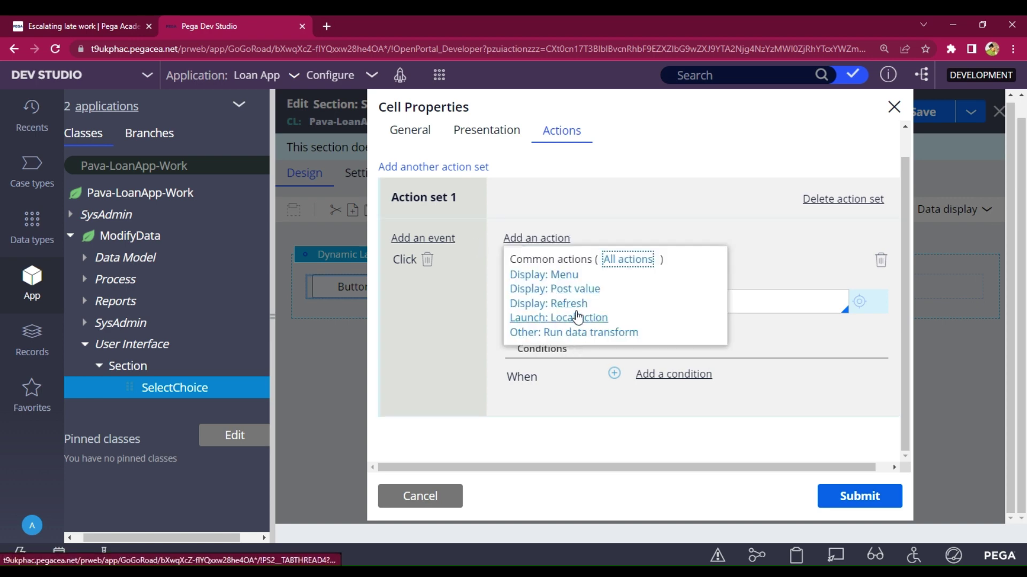
pyautogui.click(631, 270)
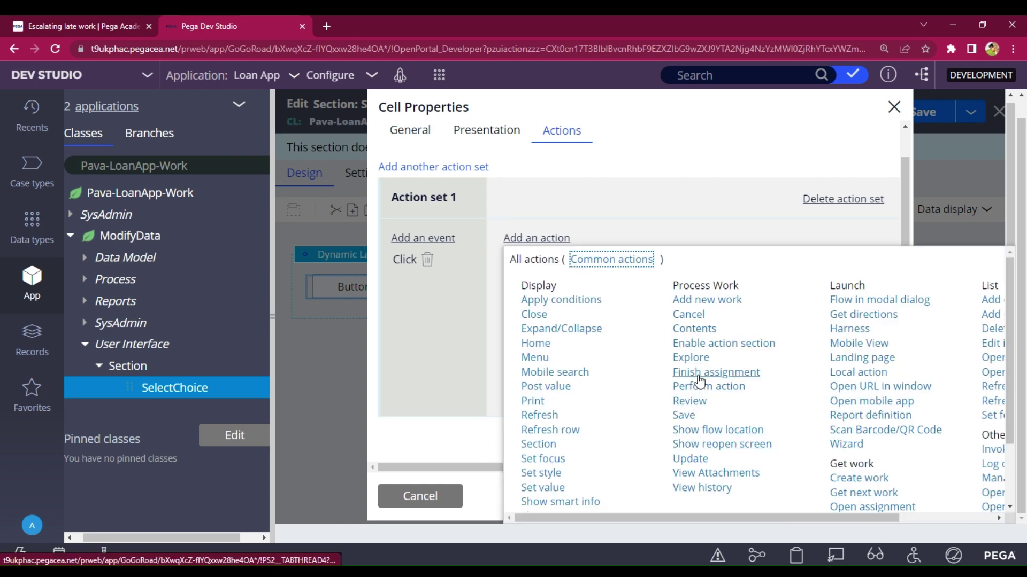
pyautogui.click(696, 377)
pyautogui.scroll(-3, 694, 383)
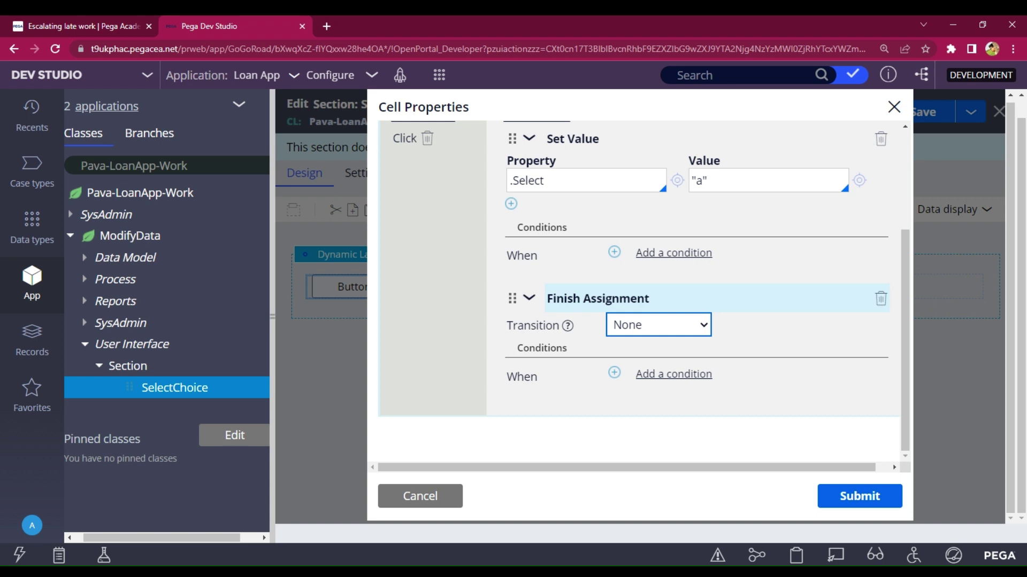
pyautogui.click(646, 373)
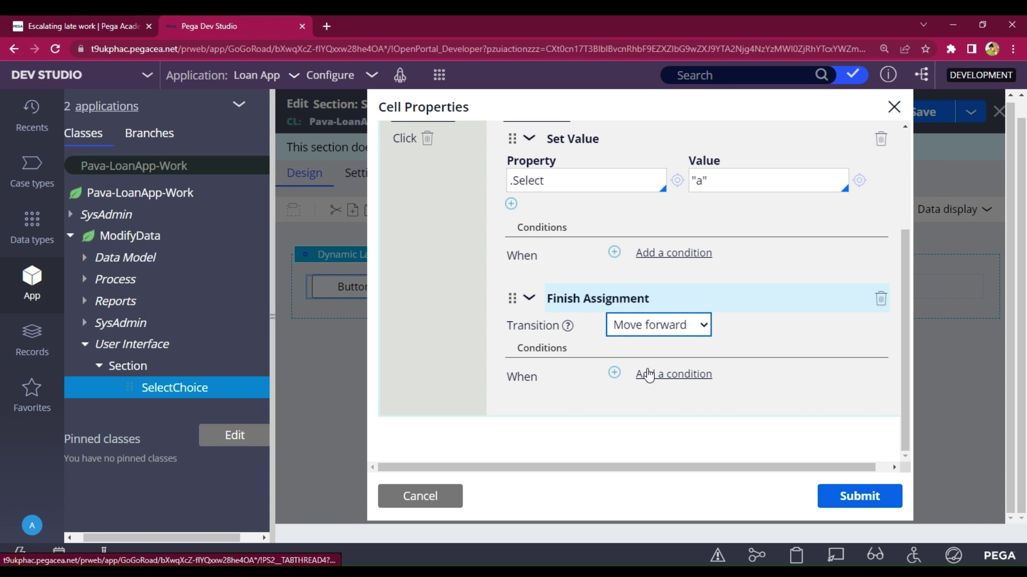
pyautogui.click(835, 503)
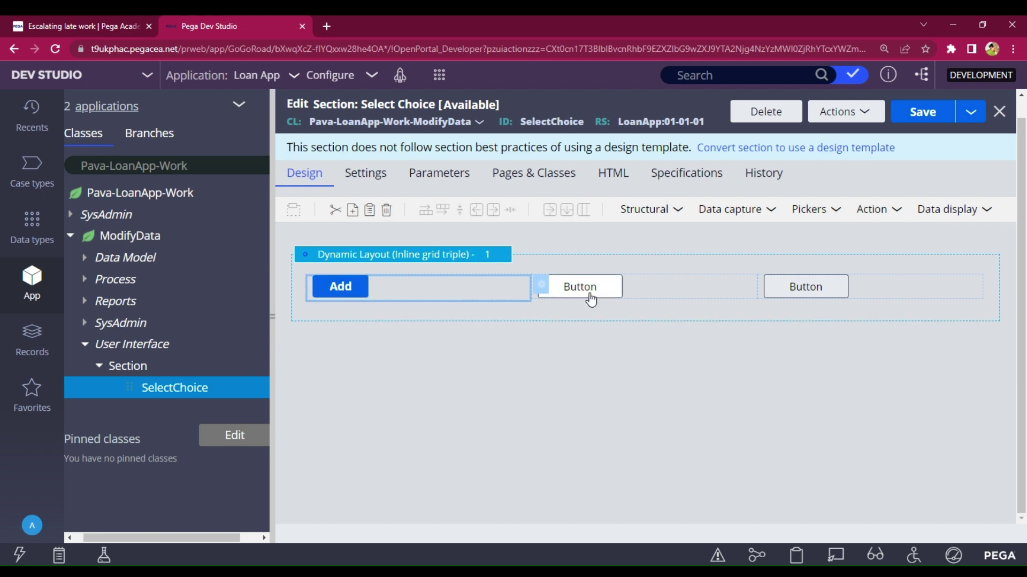
# - Open the second button's properties, clear its caption and give it the Strong control format
pyautogui.click(697, 296)
pyautogui.doubleClick(695, 291)
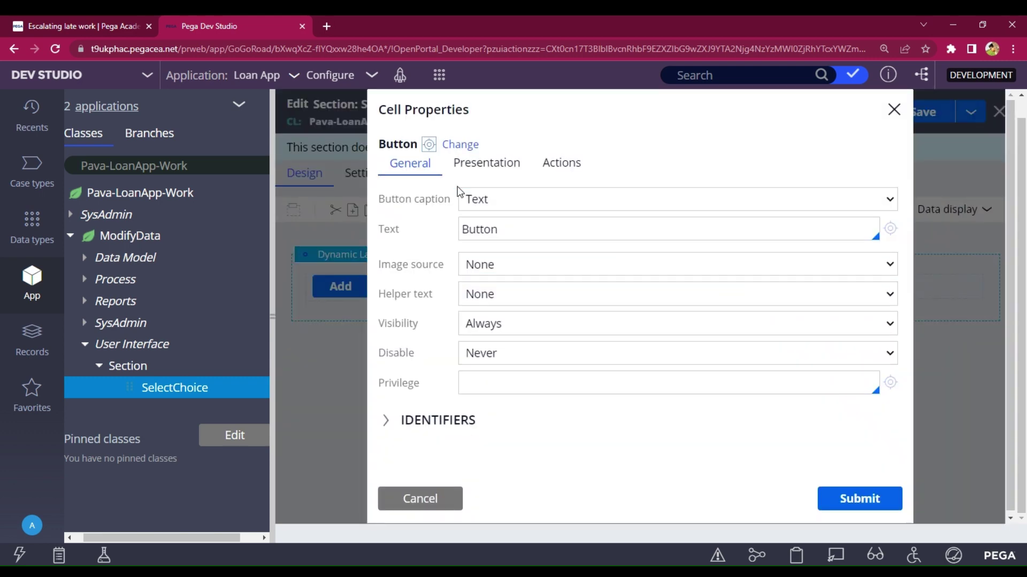
pyautogui.click(510, 234)
pyautogui.press('BackSpace')
pyautogui.press('BackSpace')
pyautogui.press('BackSpace')
pyautogui.press('BackSpace')
pyautogui.press('BackSpace')
pyautogui.click(514, 164)
pyautogui.click(515, 195)
pyautogui.press('Down')
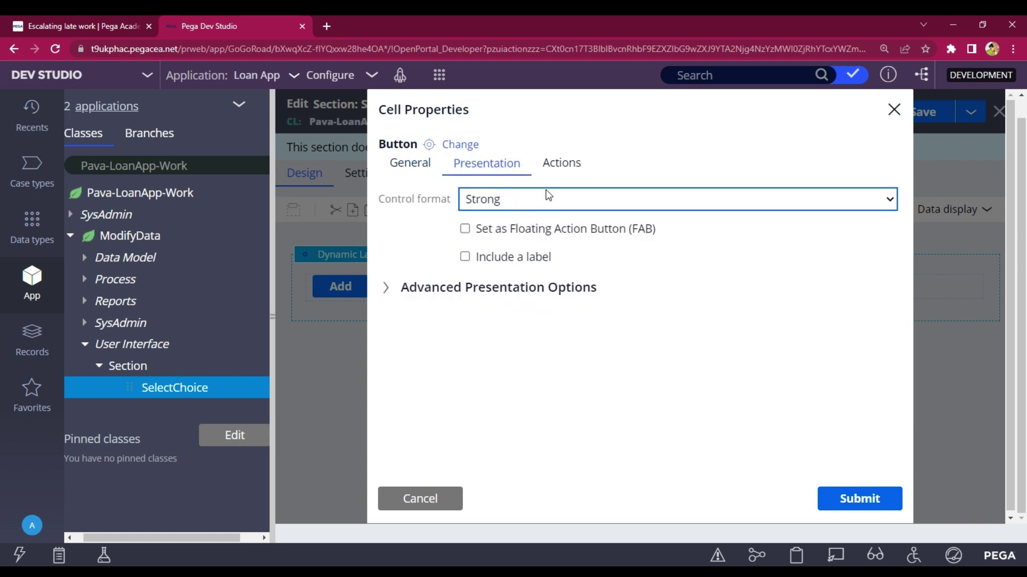
# - Add a click action set with a Set value action that sets .Select to "b"
pyautogui.click(562, 163)
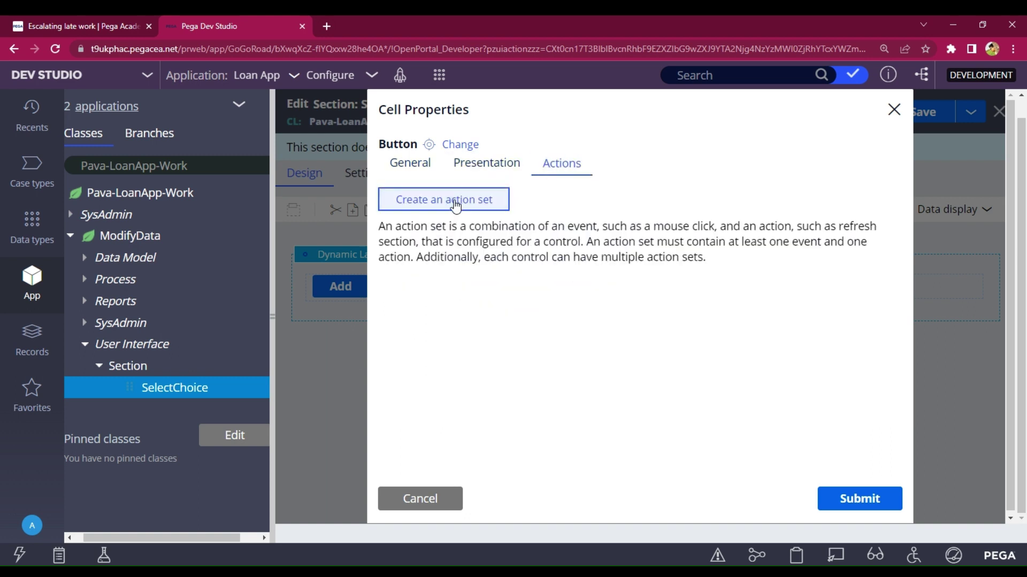
pyautogui.click(455, 206)
pyautogui.click(398, 275)
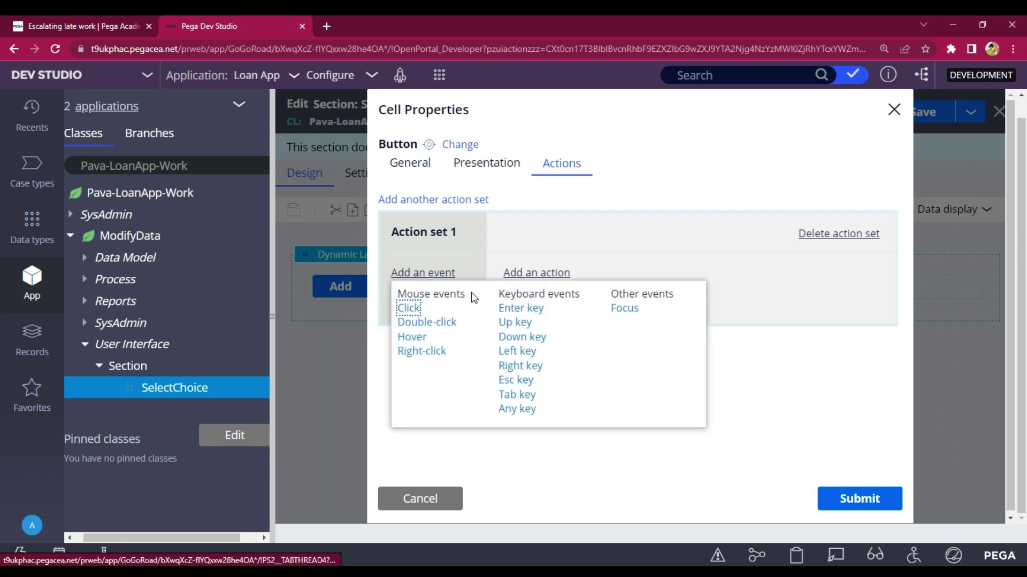
pyautogui.click(529, 274)
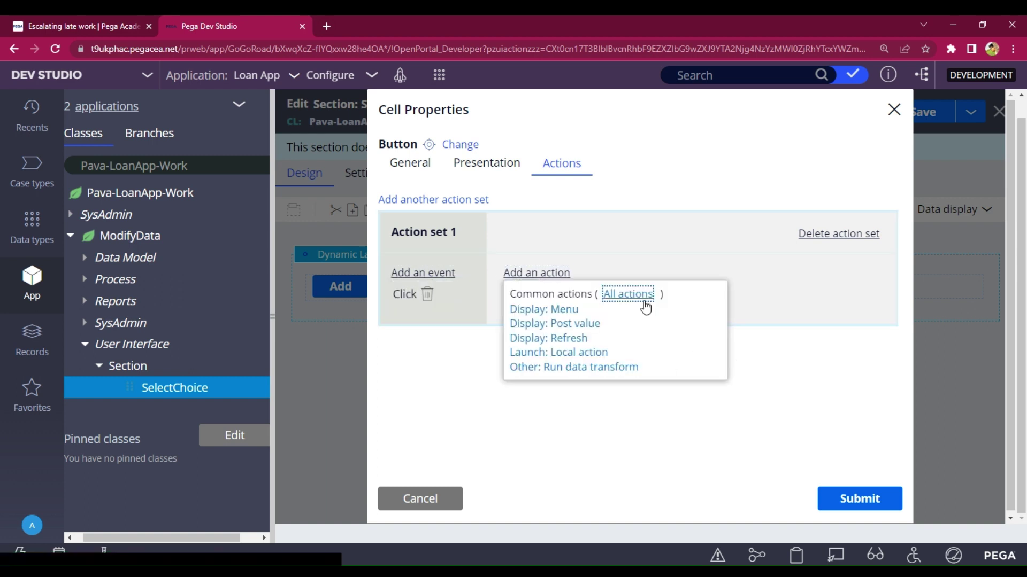
pyautogui.click(629, 295)
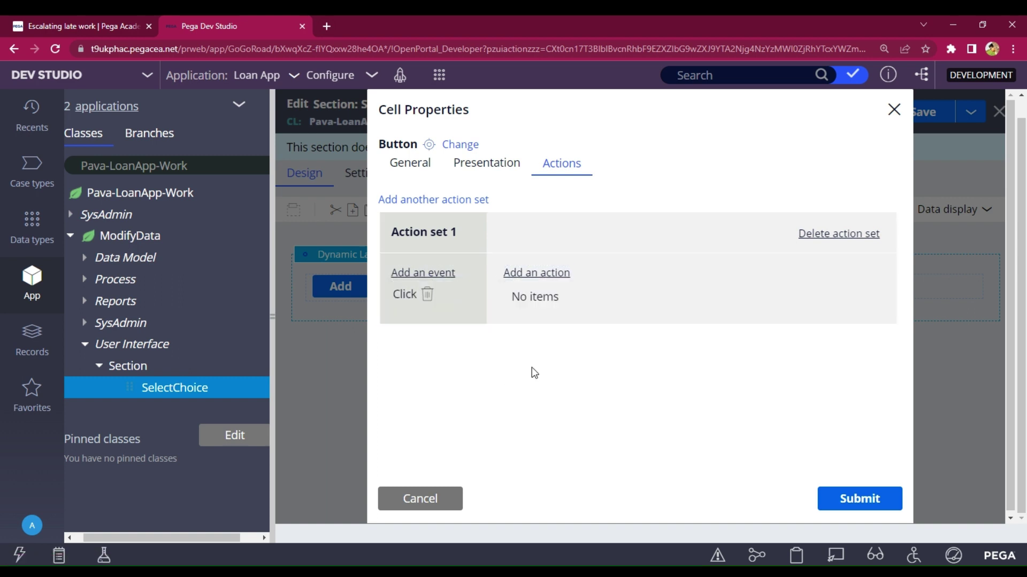
pyautogui.scroll(-2, 562, 407)
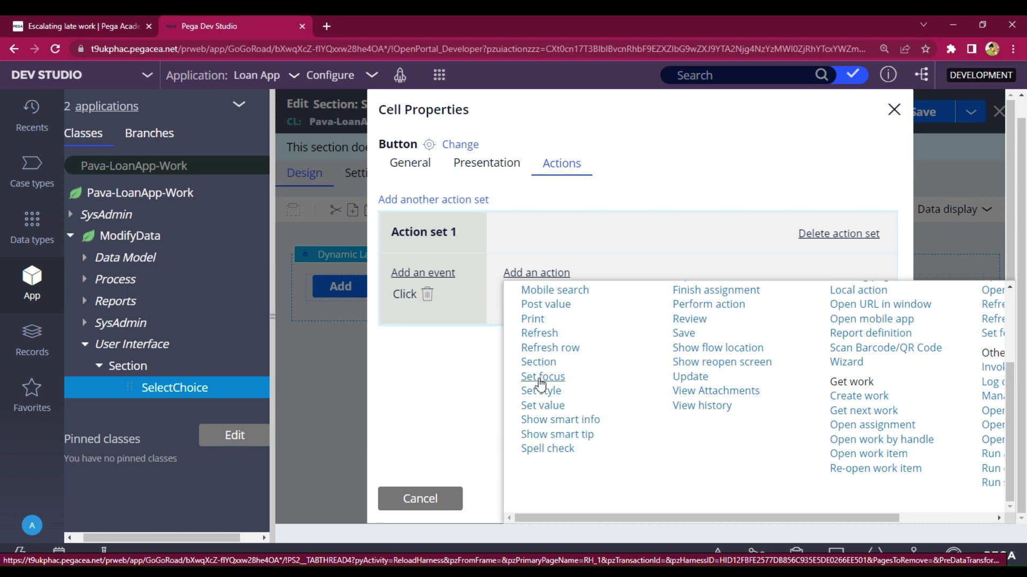
pyautogui.click(543, 410)
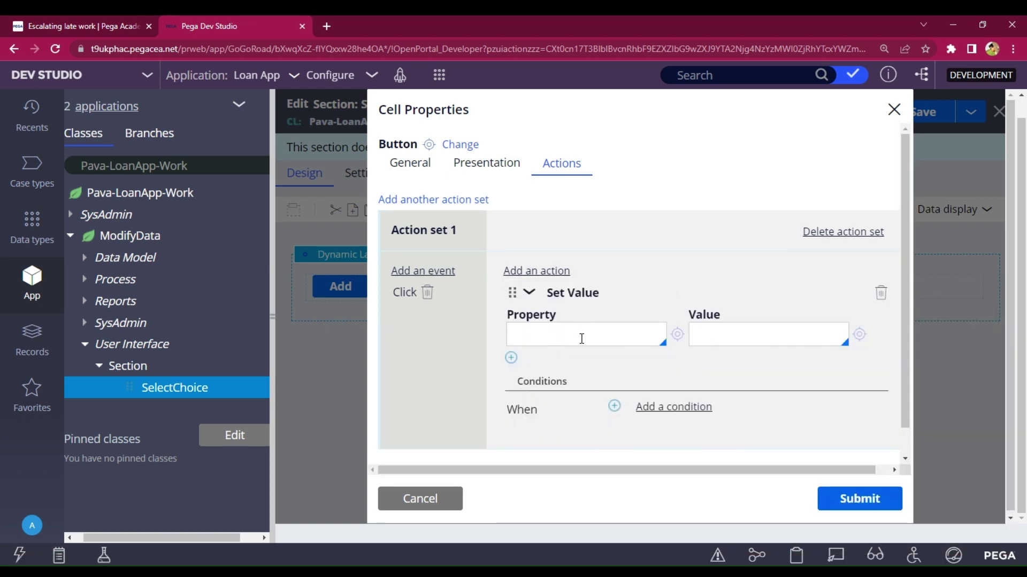
pyautogui.click(582, 338)
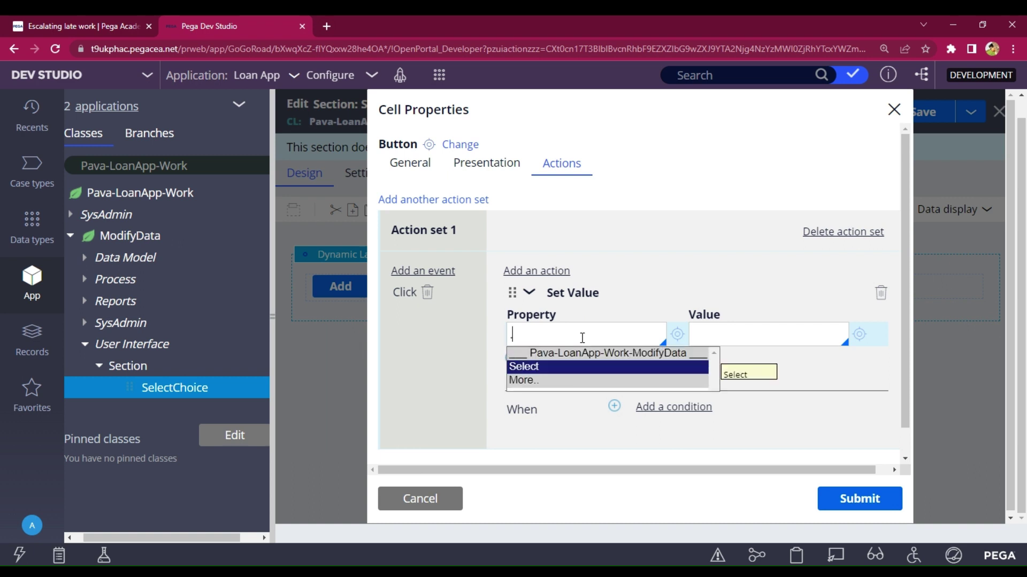
pyautogui.write('.')
pyautogui.press('Return')
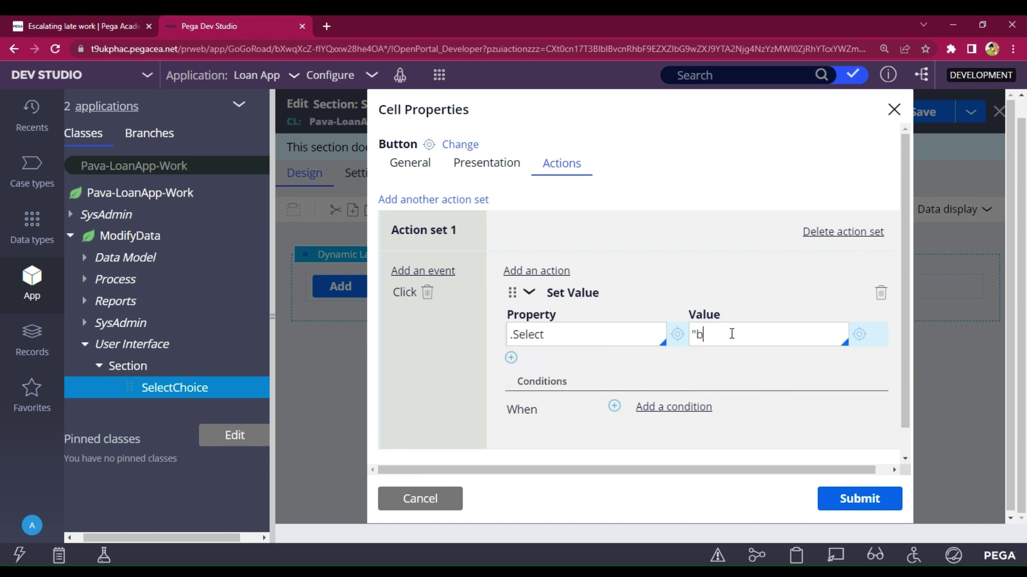
# - Add a Finish assignment action with Transition Move forward and submit the button settings
pyautogui.scroll(-1, 617, 329)
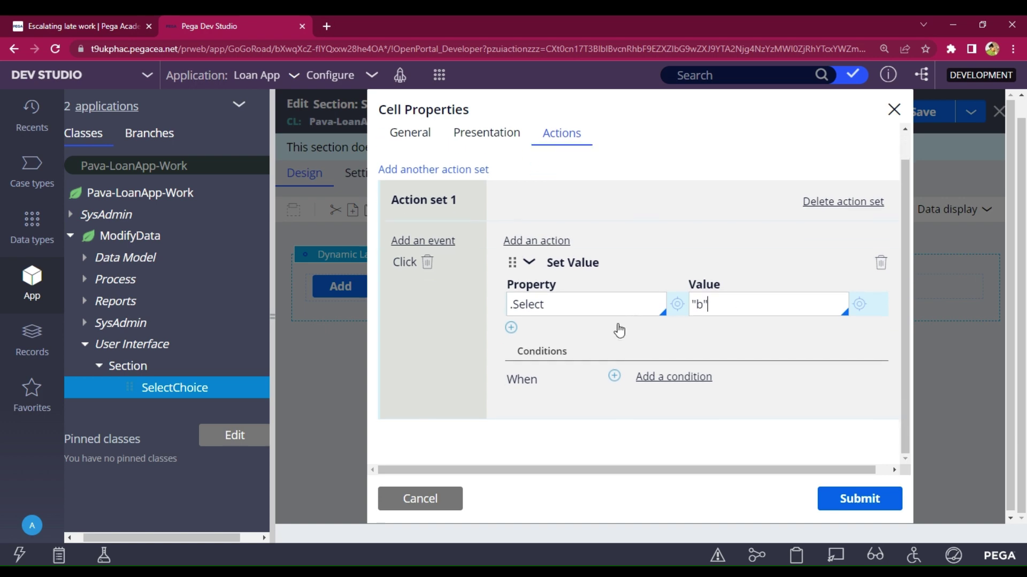
pyautogui.click(537, 242)
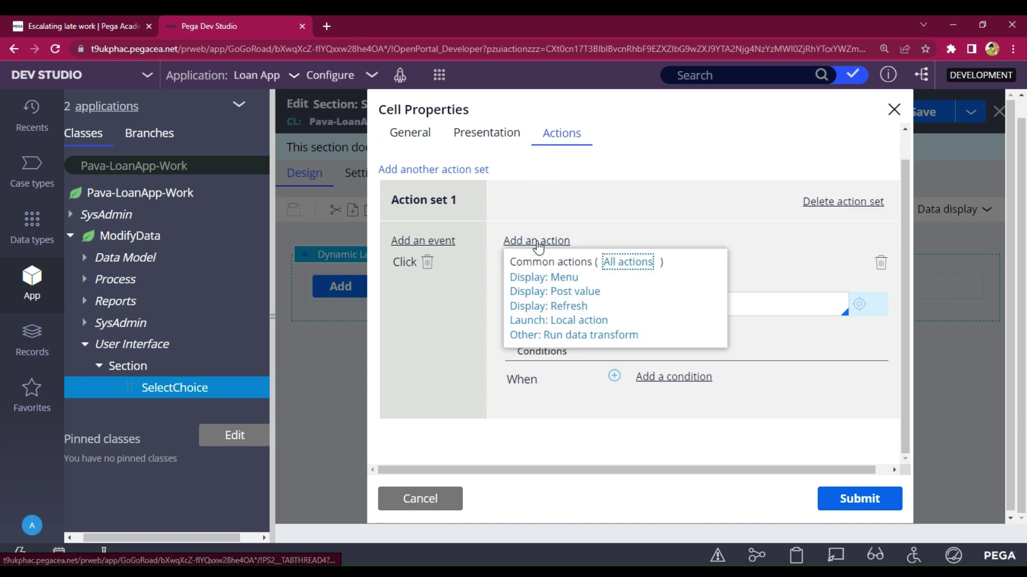
pyautogui.click(616, 267)
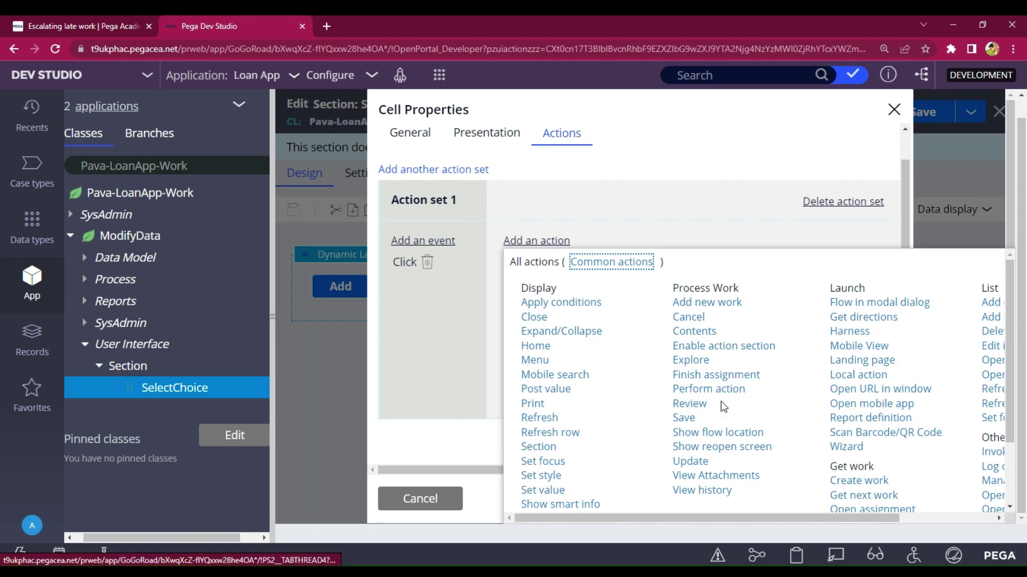
pyautogui.click(700, 379)
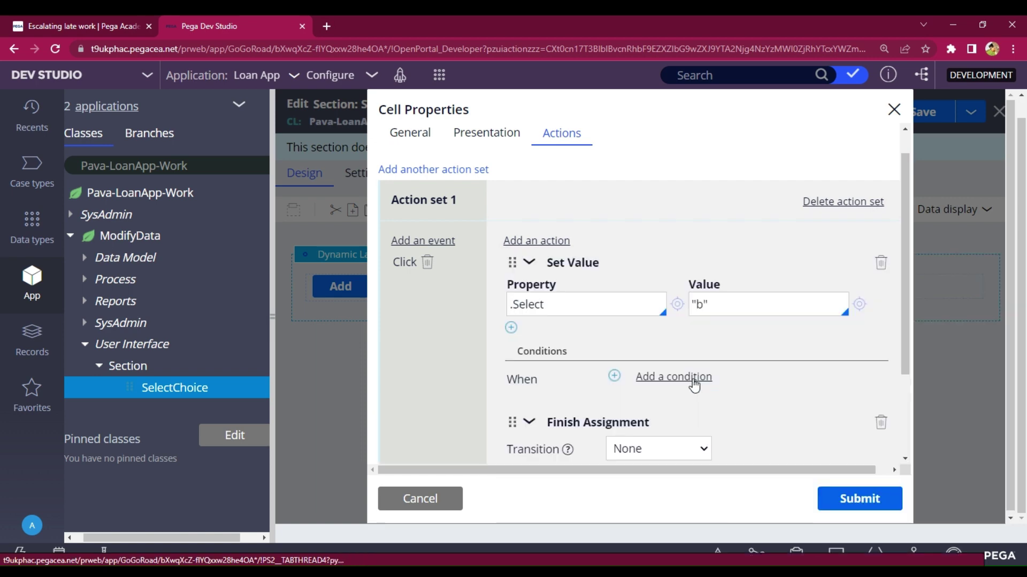
pyautogui.scroll(-1, 673, 369)
pyautogui.click(653, 373)
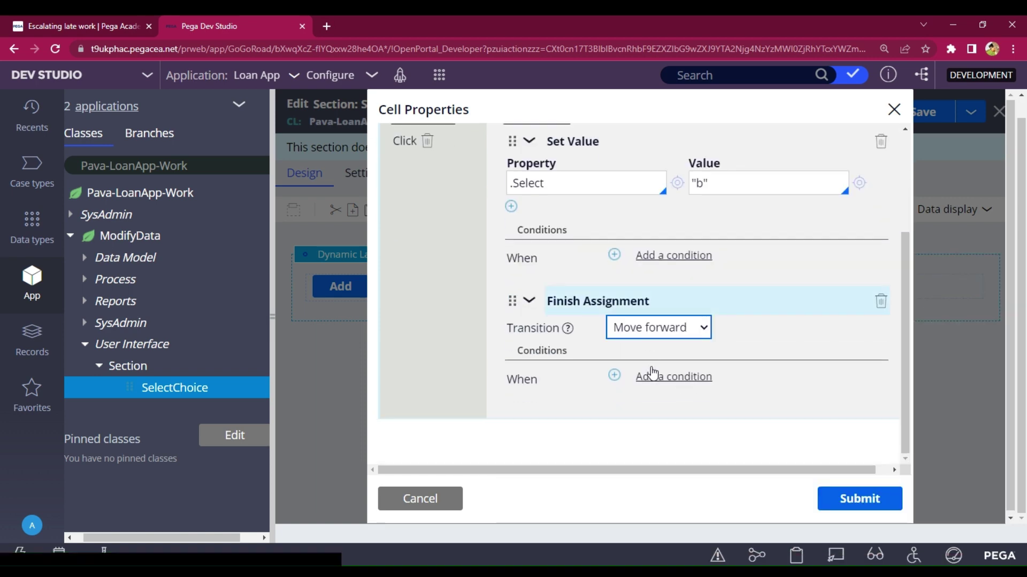
pyautogui.click(835, 504)
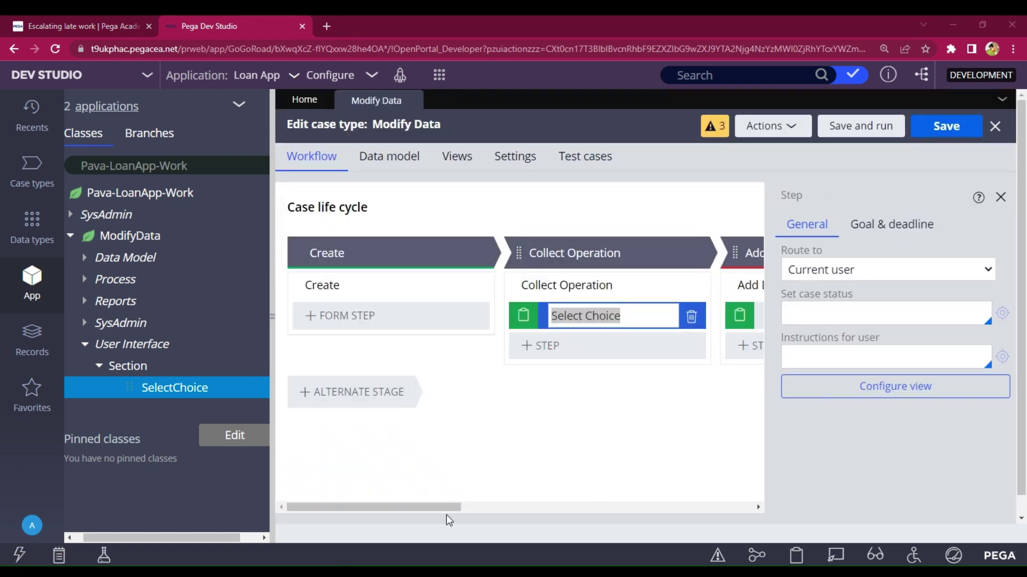
# - Skip the Add Data stage with the expression .Select!="a"
pyautogui.moveTo(456, 507); pyautogui.dragTo(557, 498)
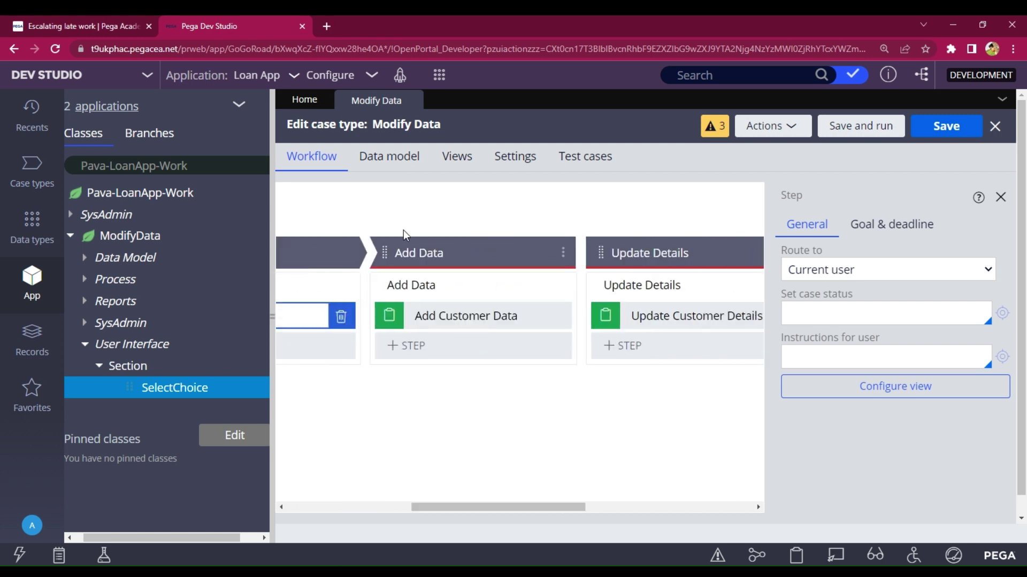
pyautogui.click(409, 251)
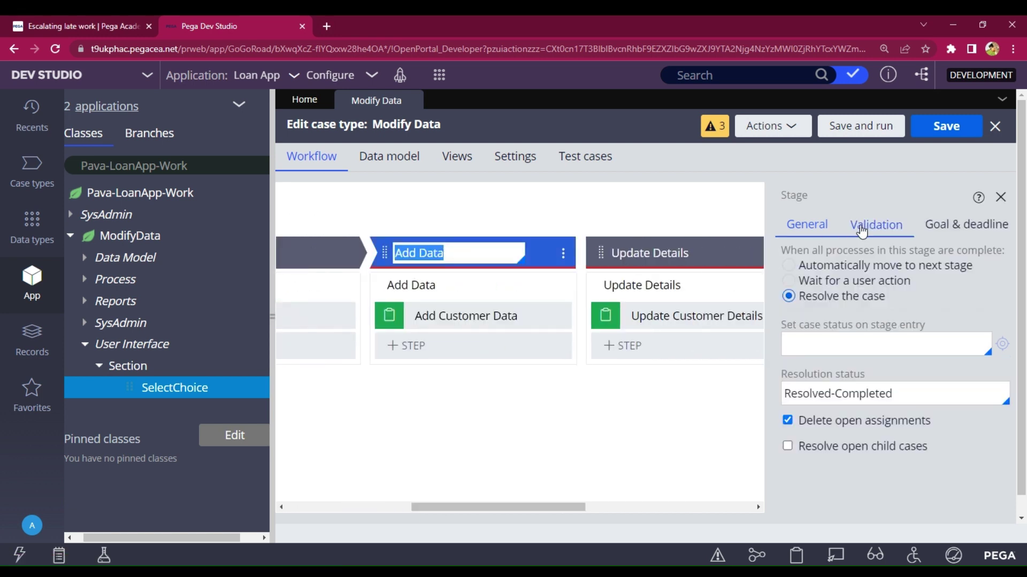
pyautogui.click(861, 229)
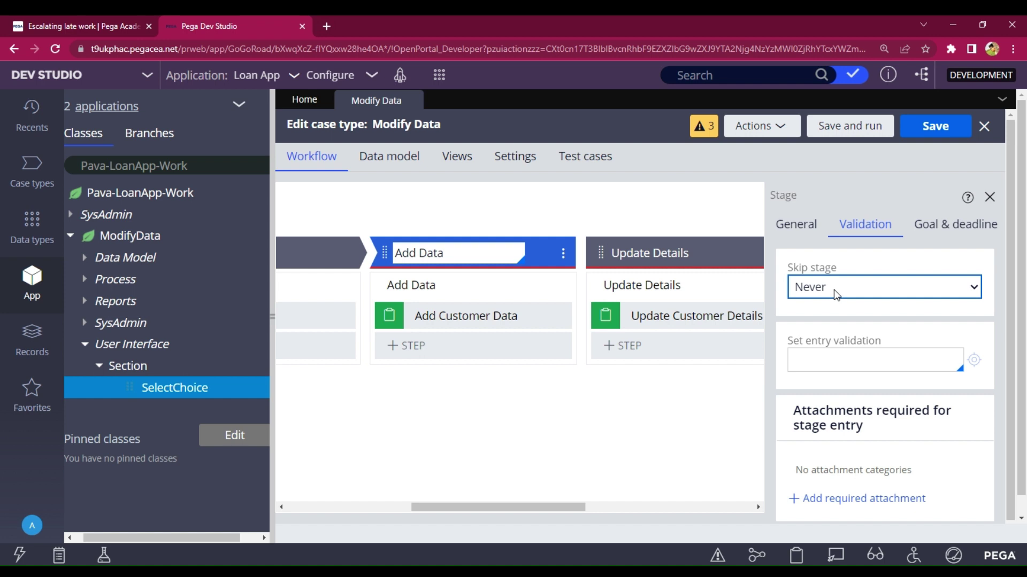
pyautogui.click(829, 335)
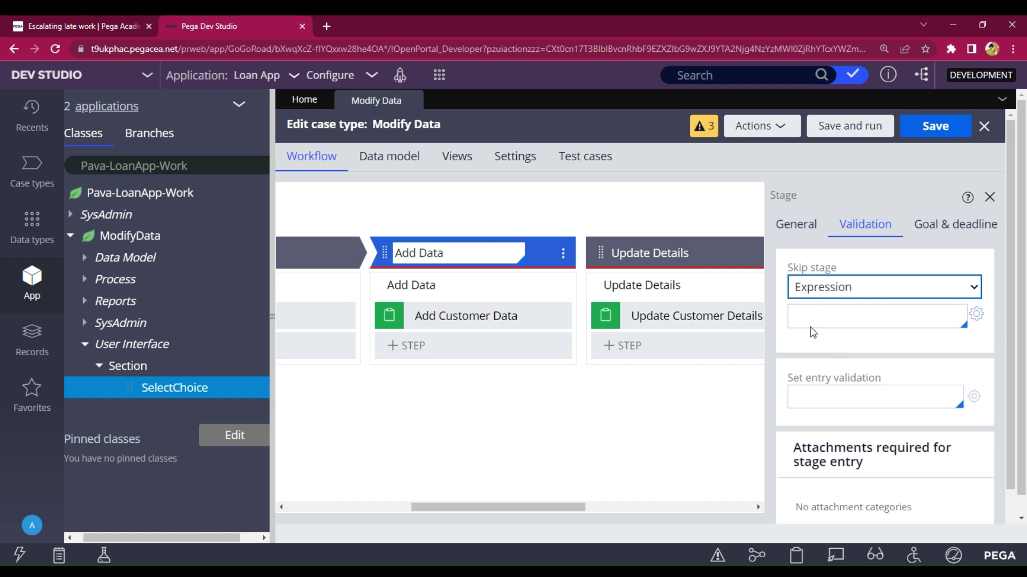
pyautogui.click(811, 315)
pyautogui.write('.')
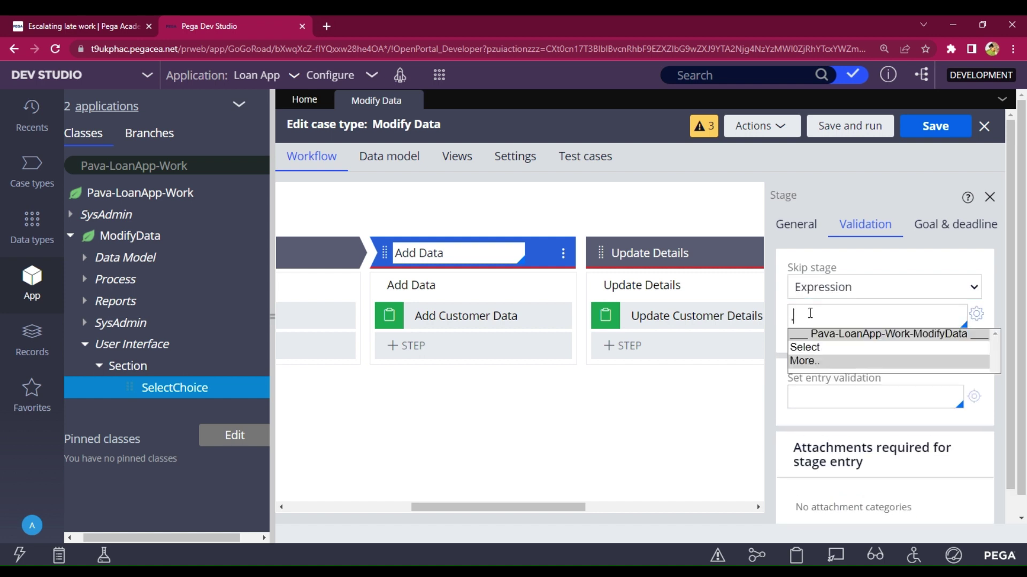
pyautogui.press('Down')
pyautogui.press('Return')
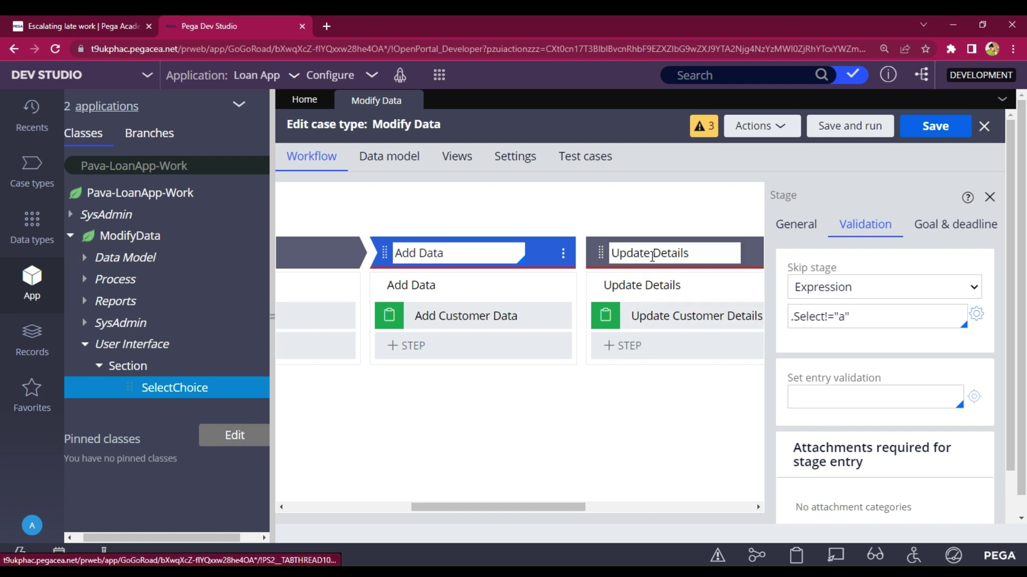
# - Skip the Update Details stage with the expression .Select!="b", then check the Delete Details stage
pyautogui.click(652, 257)
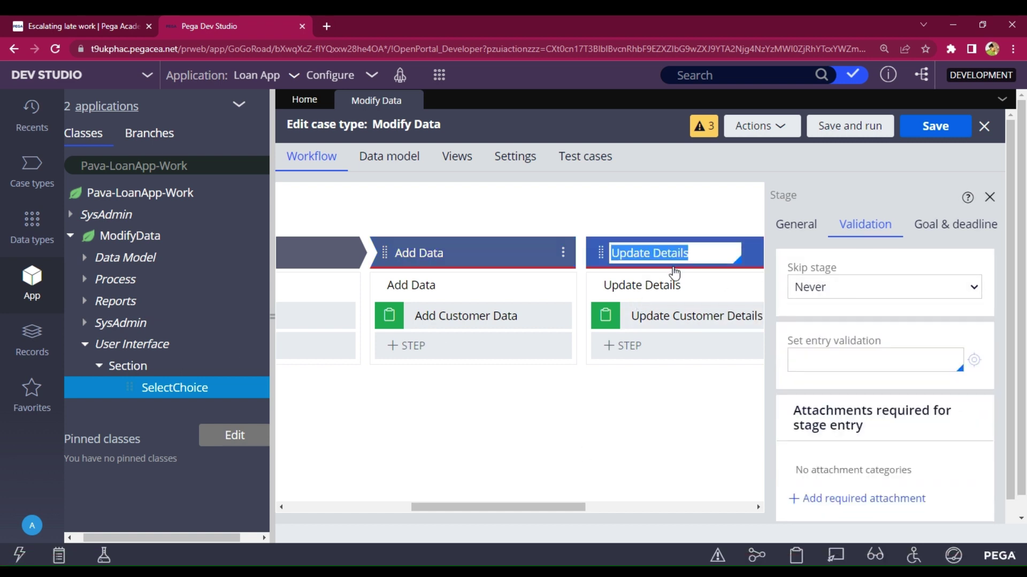
pyautogui.click(830, 291)
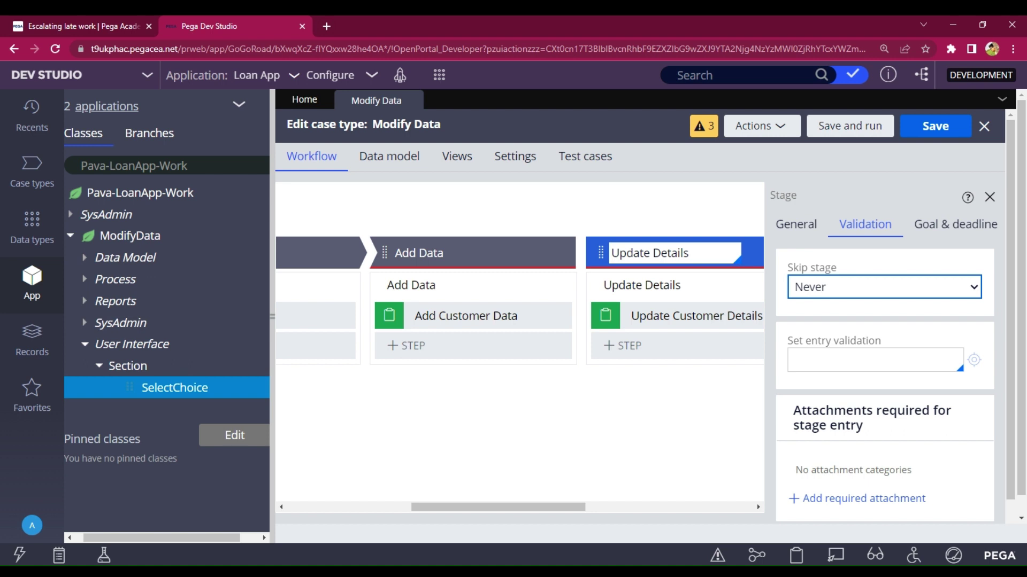
pyautogui.click(827, 340)
pyautogui.click(816, 317)
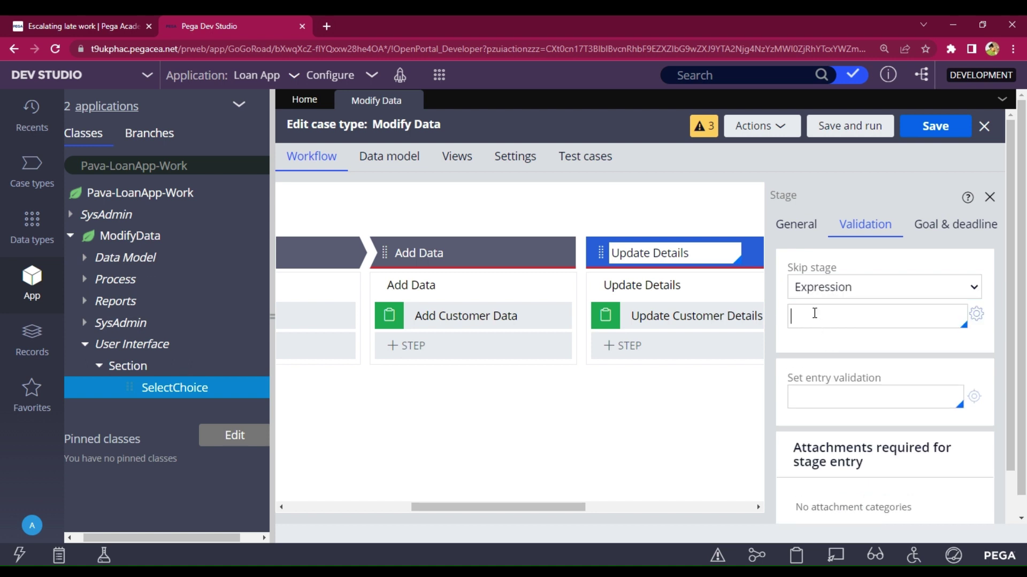
pyautogui.write('.')
pyautogui.press('Return')
pyautogui.moveTo(574, 507); pyautogui.dragTo(658, 479)
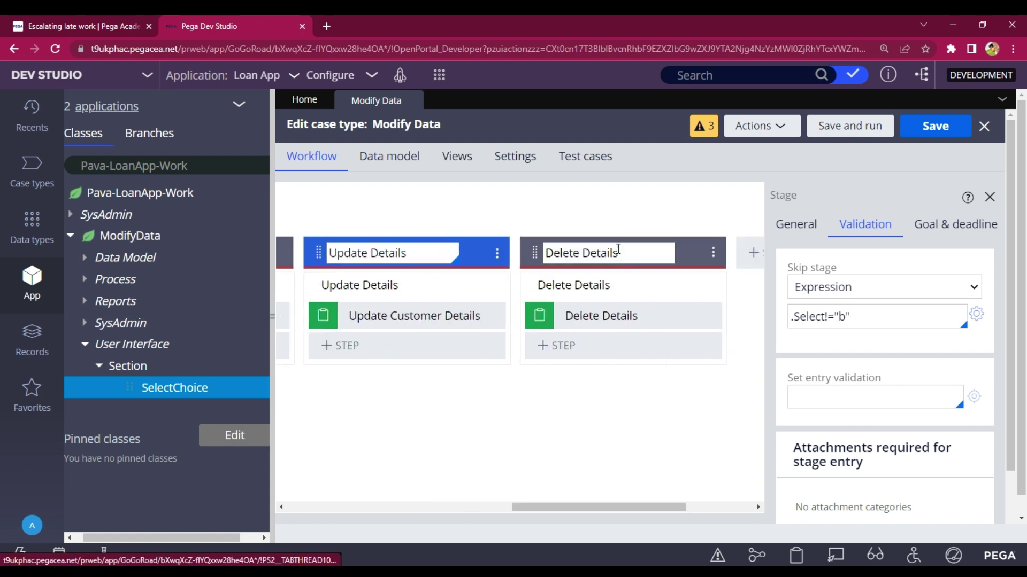
pyautogui.click(617, 251)
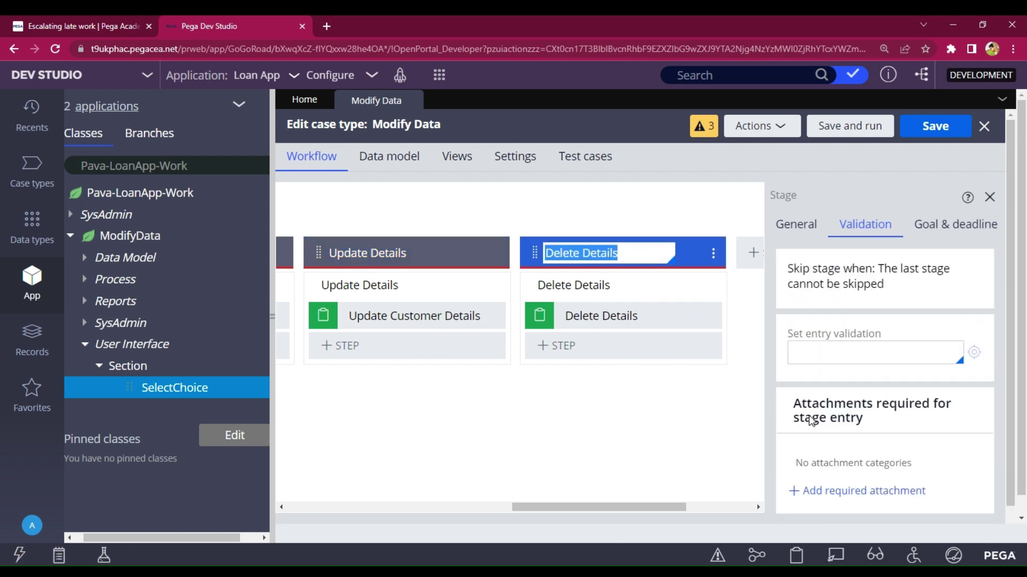
pyautogui.moveTo(608, 509); pyautogui.dragTo(595, 506)
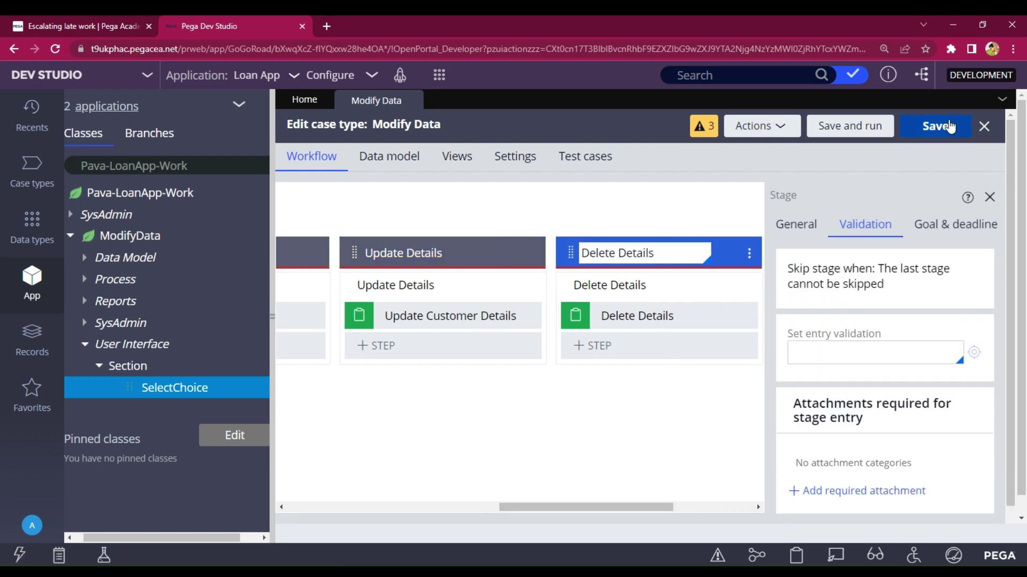
# - Save the case type and run test case M-7, choosing Update
pyautogui.click(931, 134)
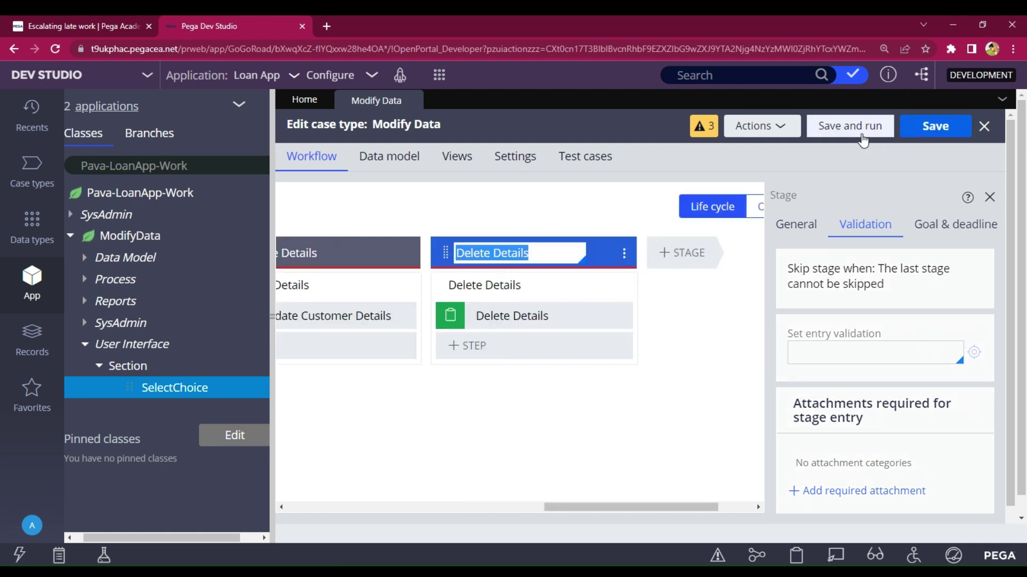
pyautogui.click(859, 138)
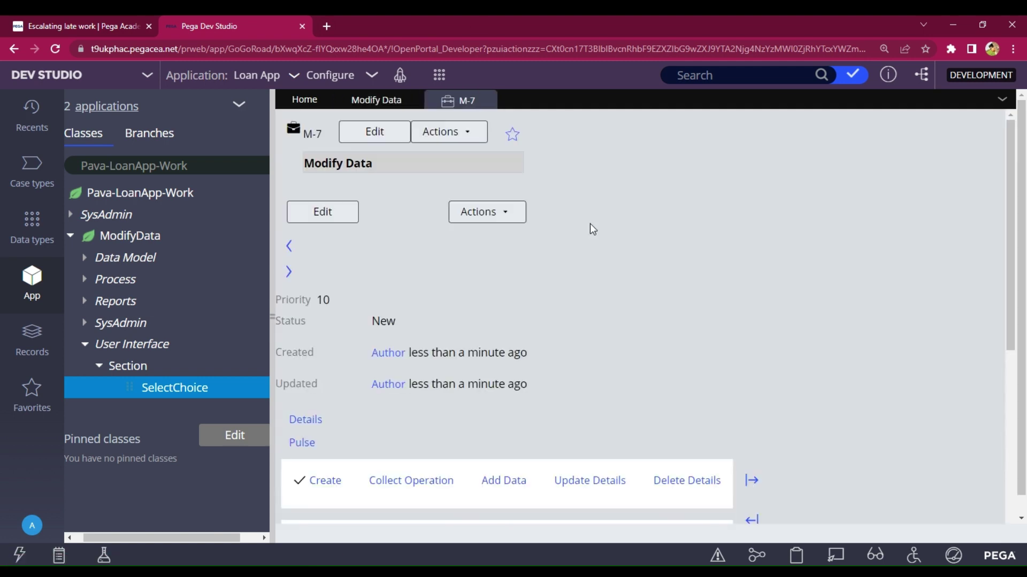
pyautogui.scroll(-6, 582, 227)
pyautogui.scroll(1, 485, 317)
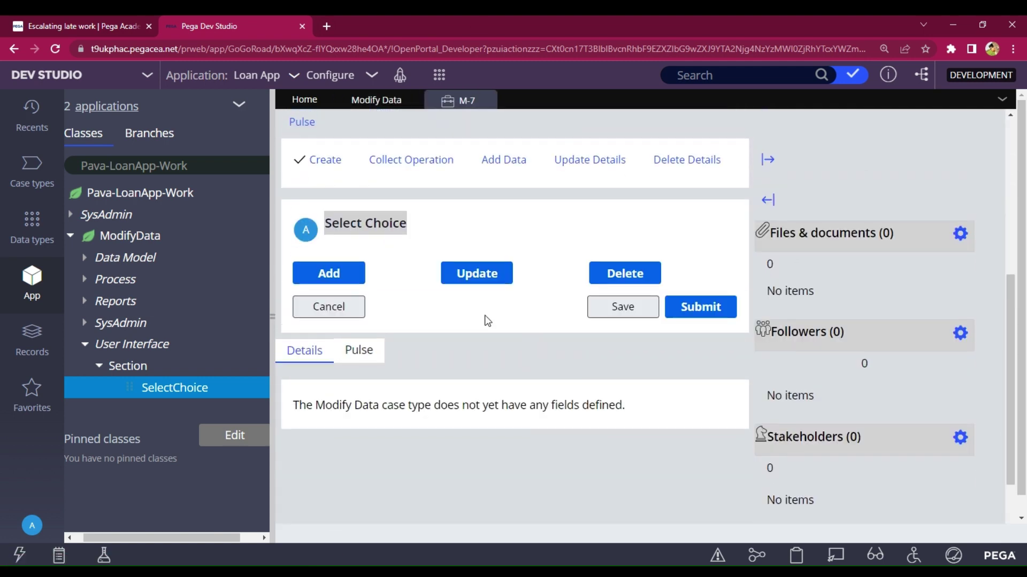
pyautogui.click(463, 275)
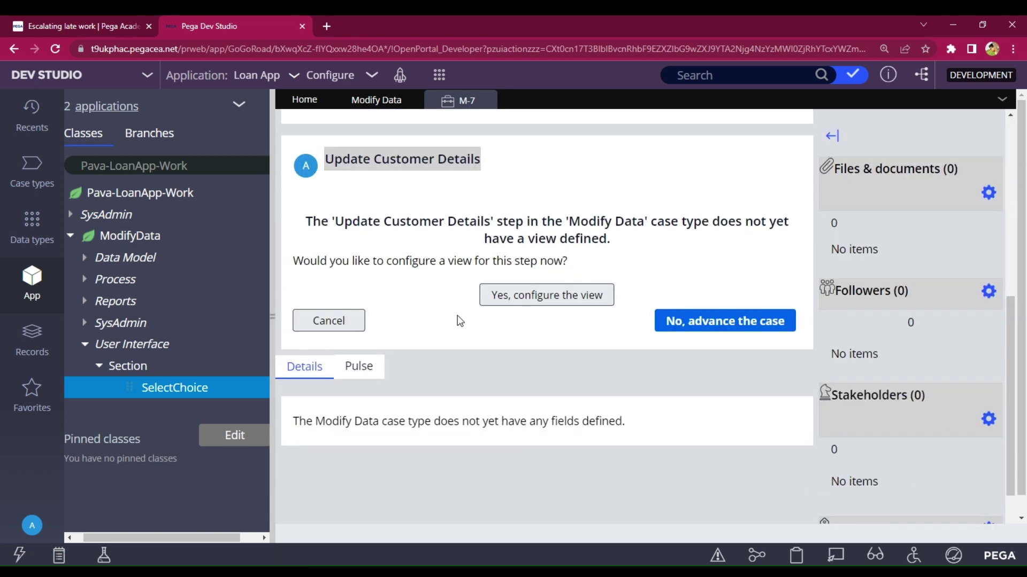
pyautogui.scroll(3, 495, 241)
# - Run a second test case, M-8, choosing Delete
pyautogui.click(391, 103)
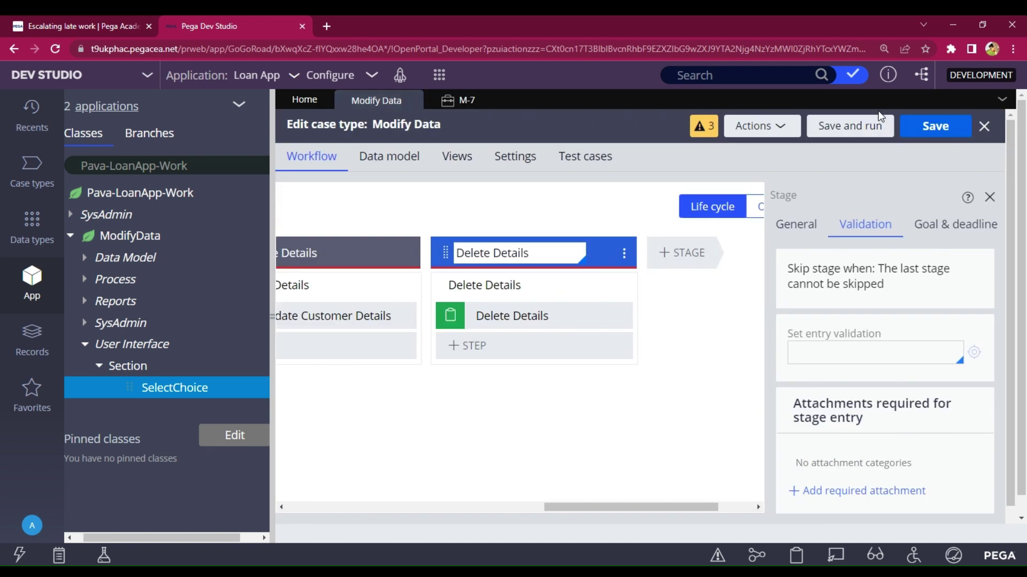
pyautogui.click(859, 125)
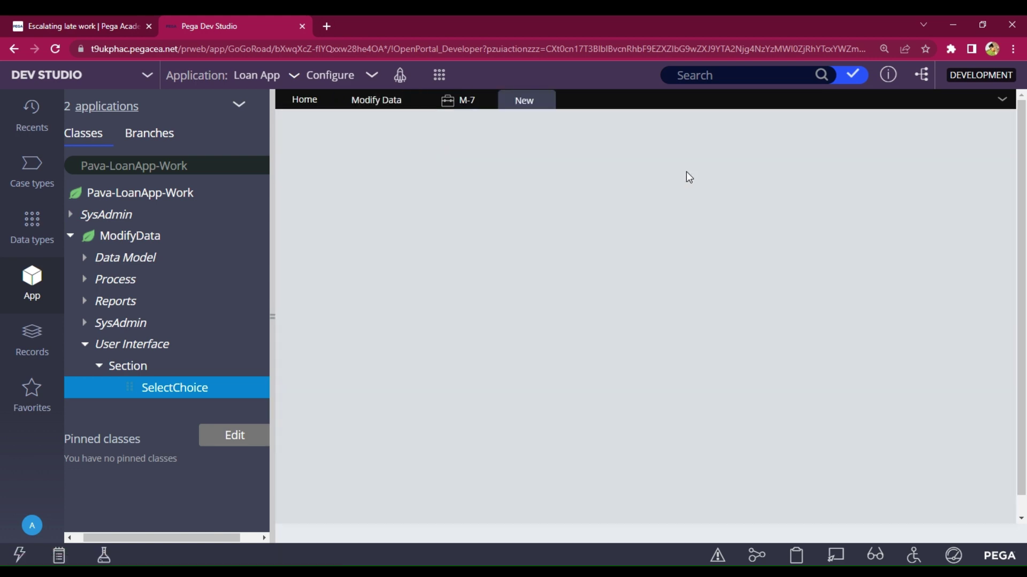
pyautogui.scroll(-4, 674, 267)
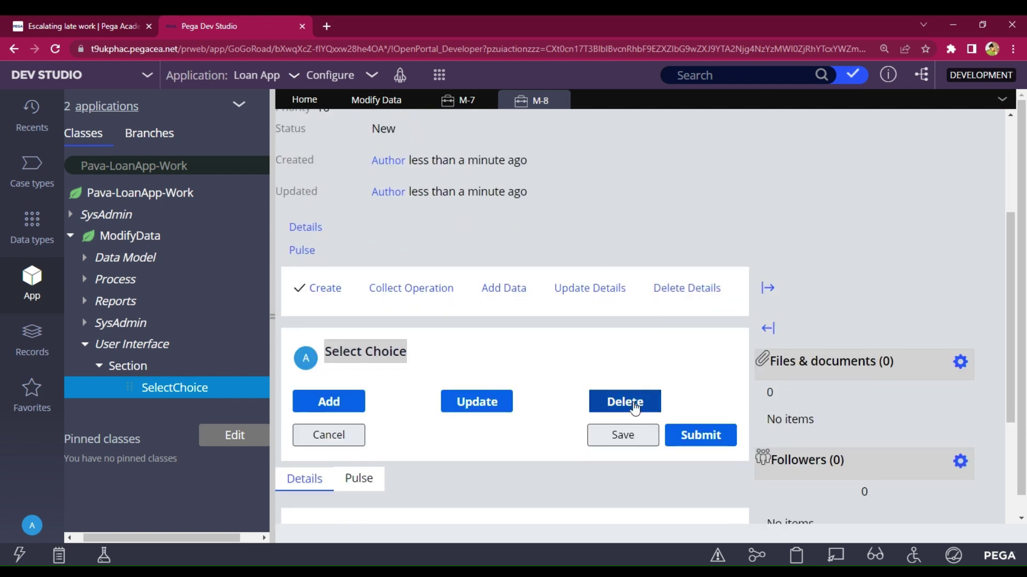
pyautogui.click(630, 405)
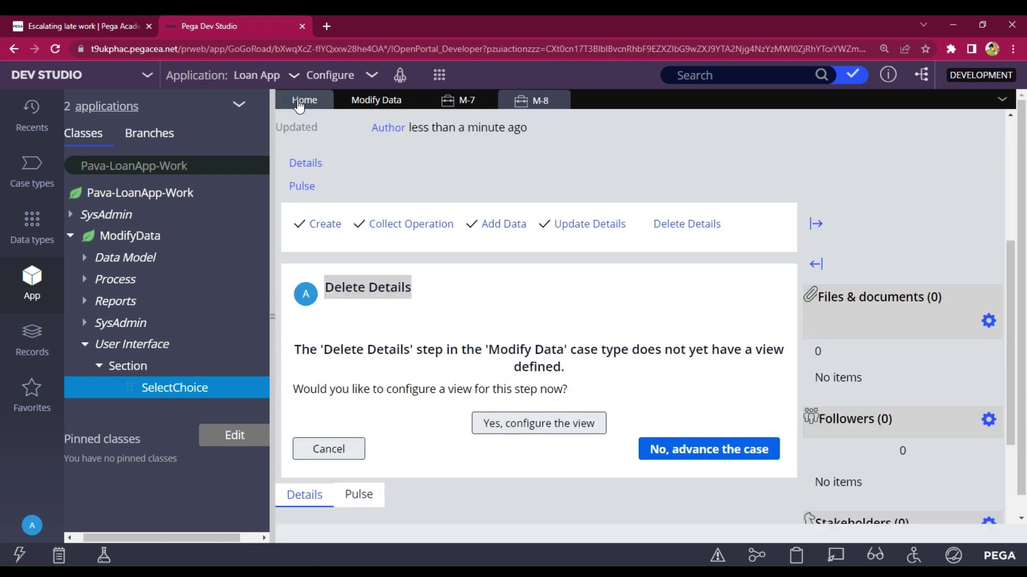
# - Run a third test case, M-9, choosing Add, then return to the Modify Data editor
pyautogui.click(376, 100)
pyautogui.click(873, 131)
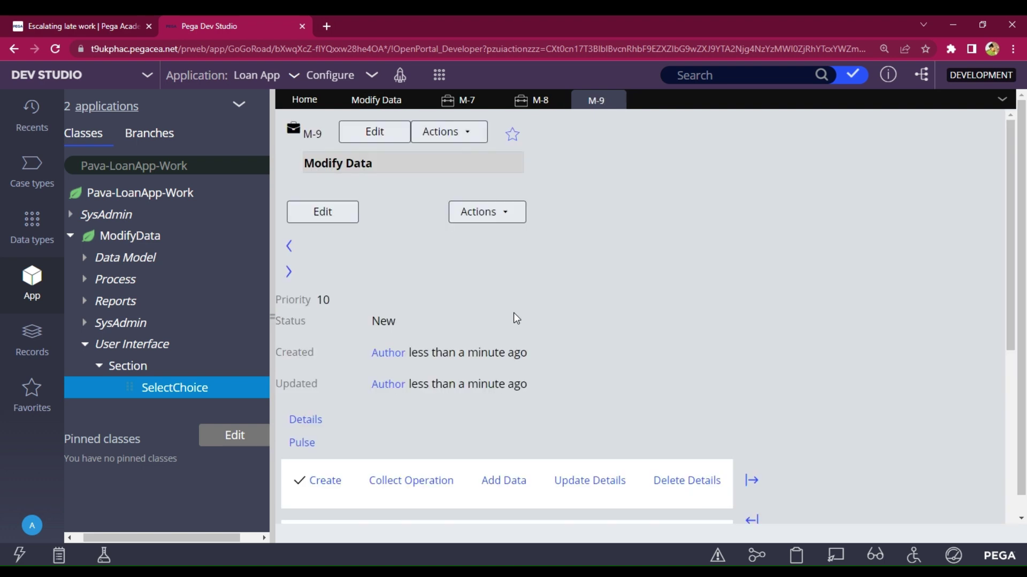
pyautogui.scroll(-5, 513, 313)
pyautogui.click(347, 256)
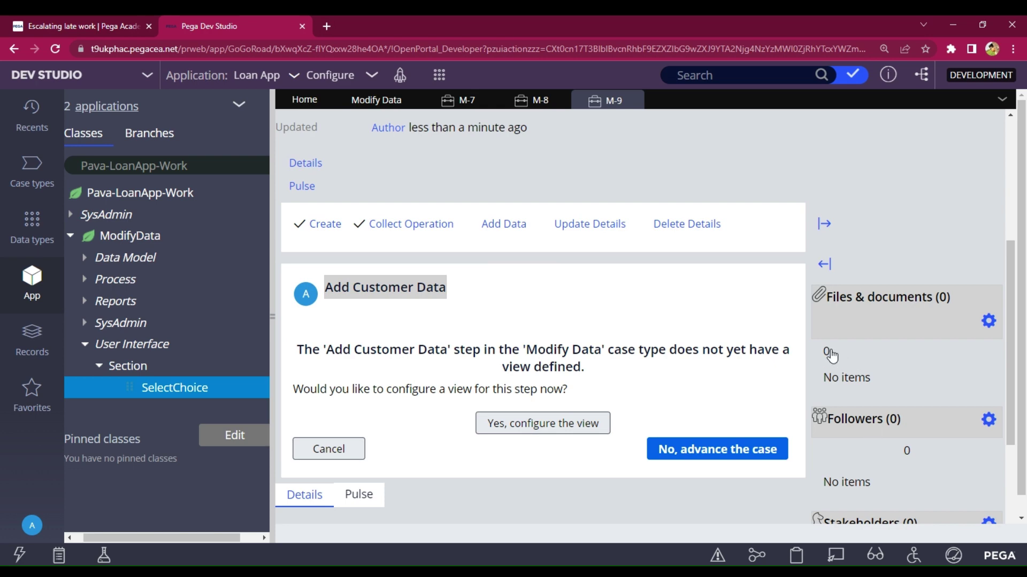
pyautogui.click(381, 101)
pyautogui.moveTo(643, 505); pyautogui.dragTo(524, 517)
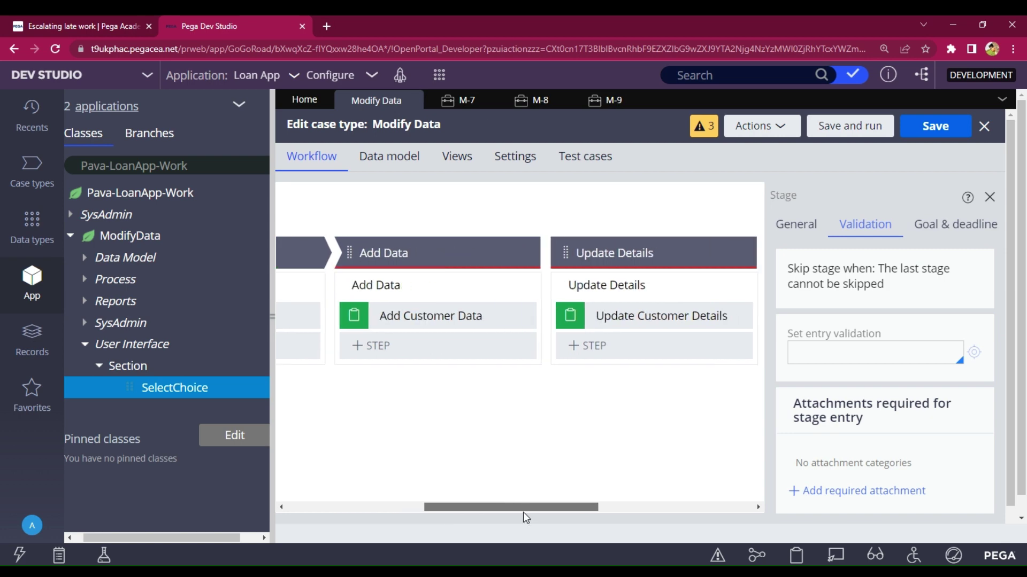
# - Search step types for 'save' and add a Save data page step after Add Customer Data
pyautogui.click(387, 350)
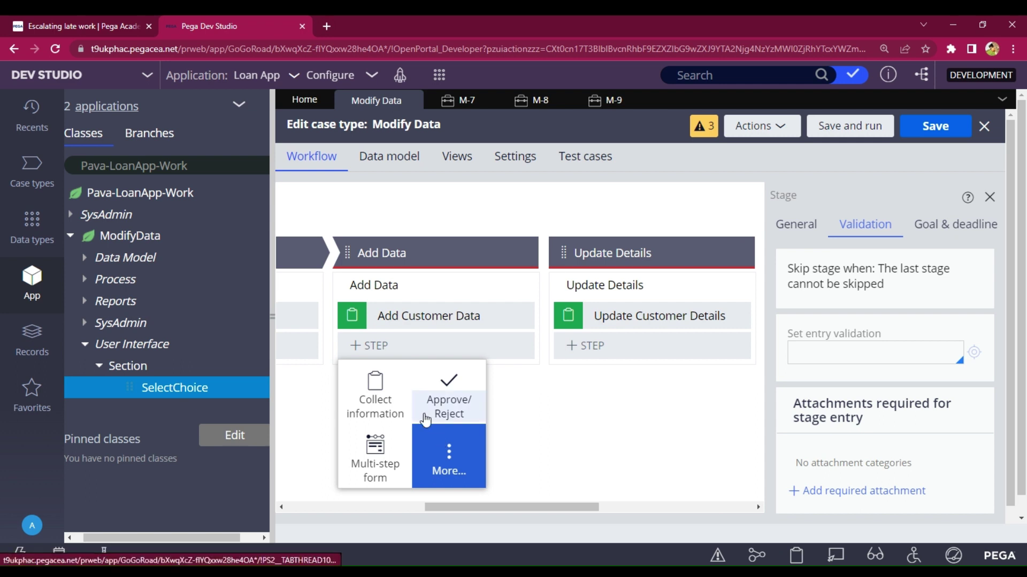
pyautogui.click(451, 454)
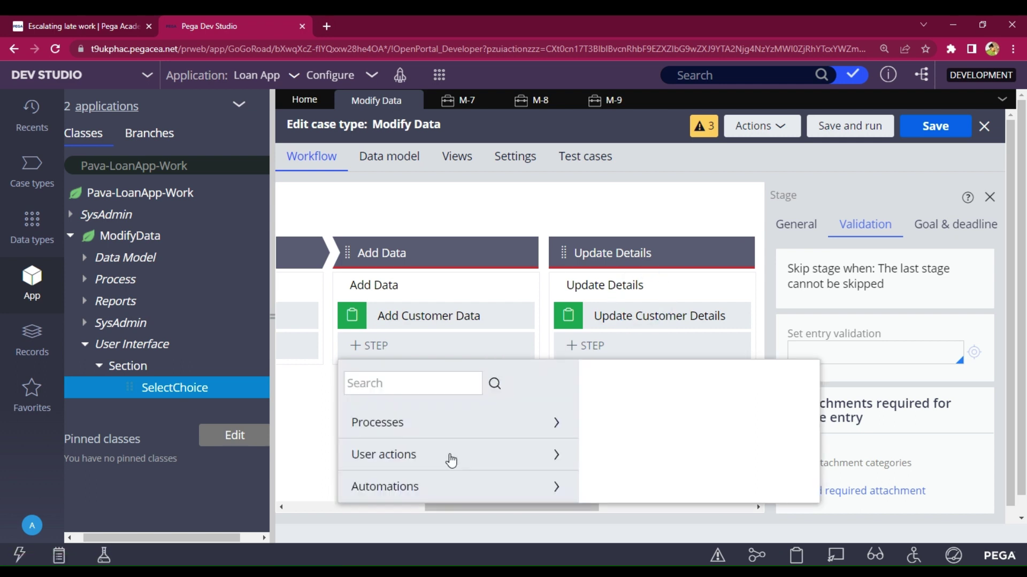
pyautogui.click(413, 389)
pyautogui.write('sav')
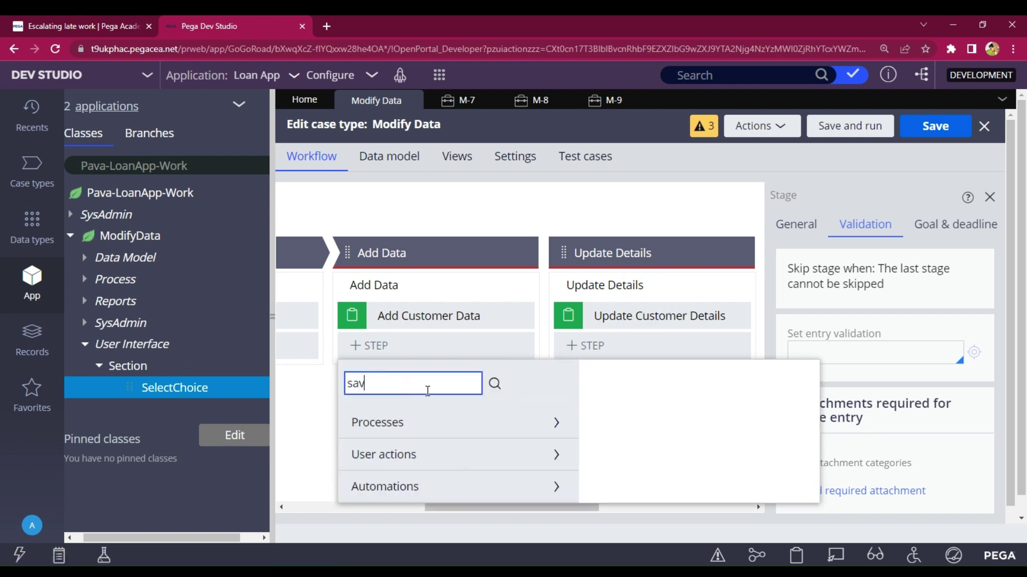
pyautogui.write('e')
pyautogui.press('Return')
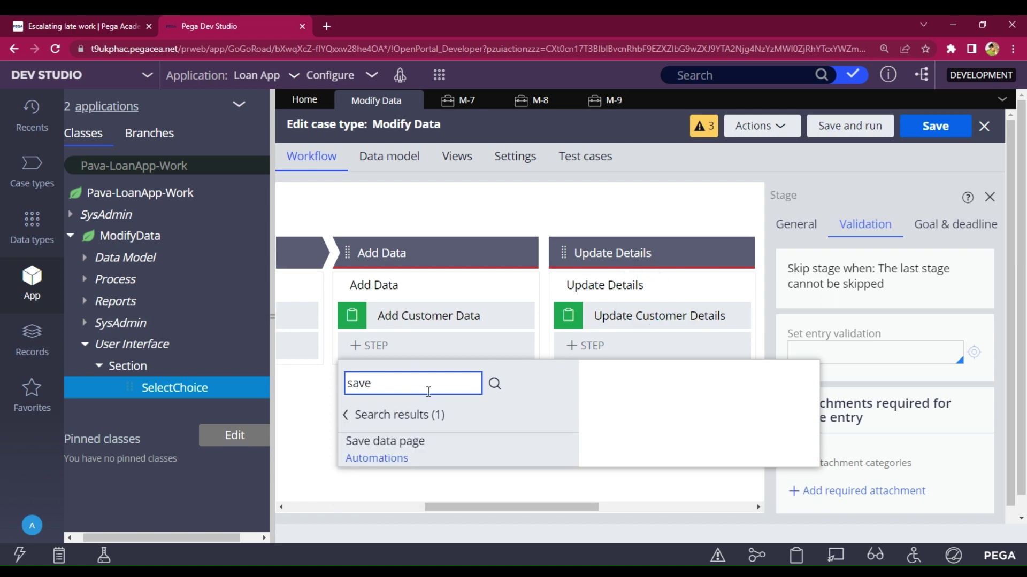
pyautogui.click(479, 456)
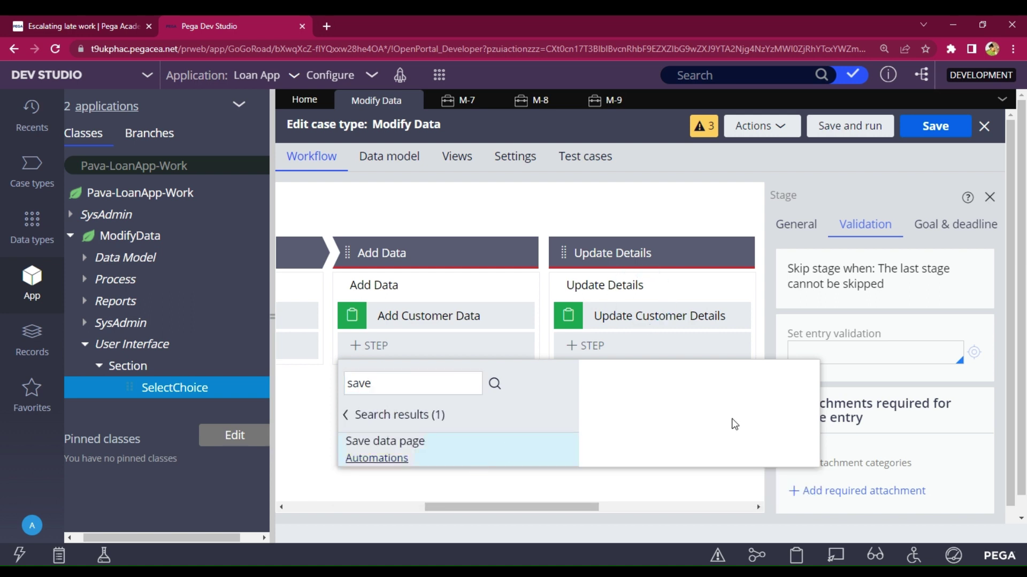
pyautogui.click(749, 504)
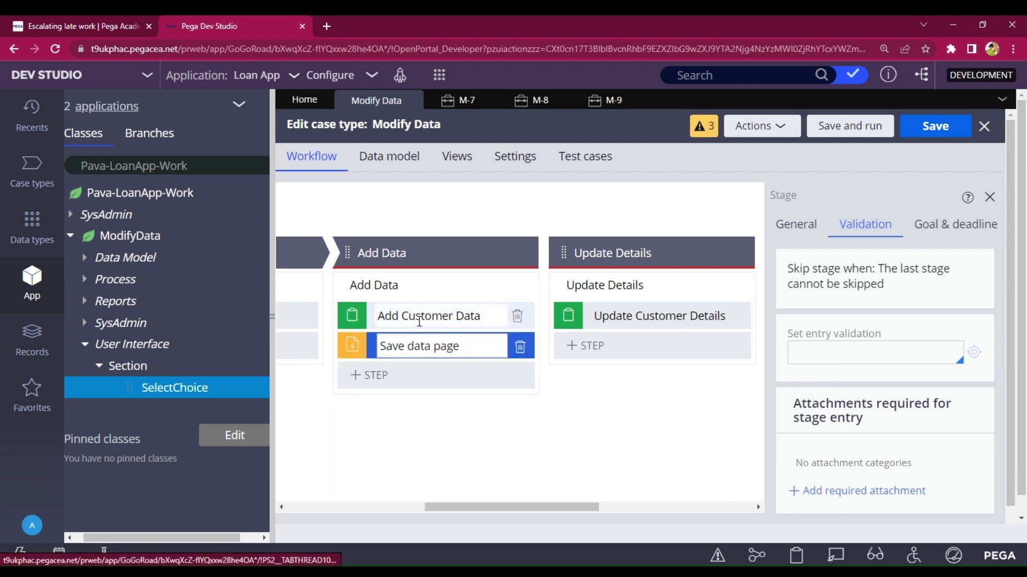
pyautogui.click(456, 310)
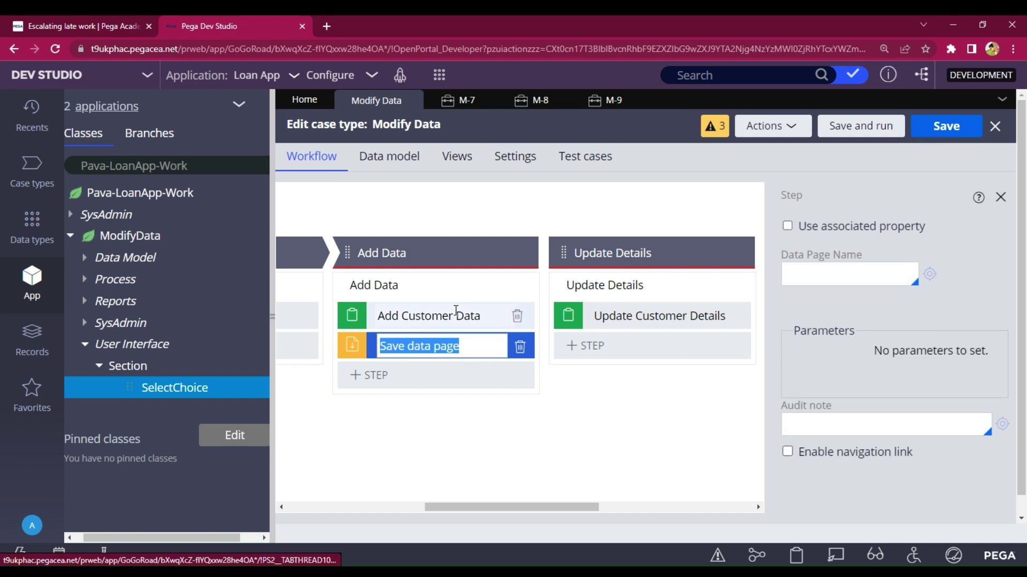
pyautogui.click(866, 384)
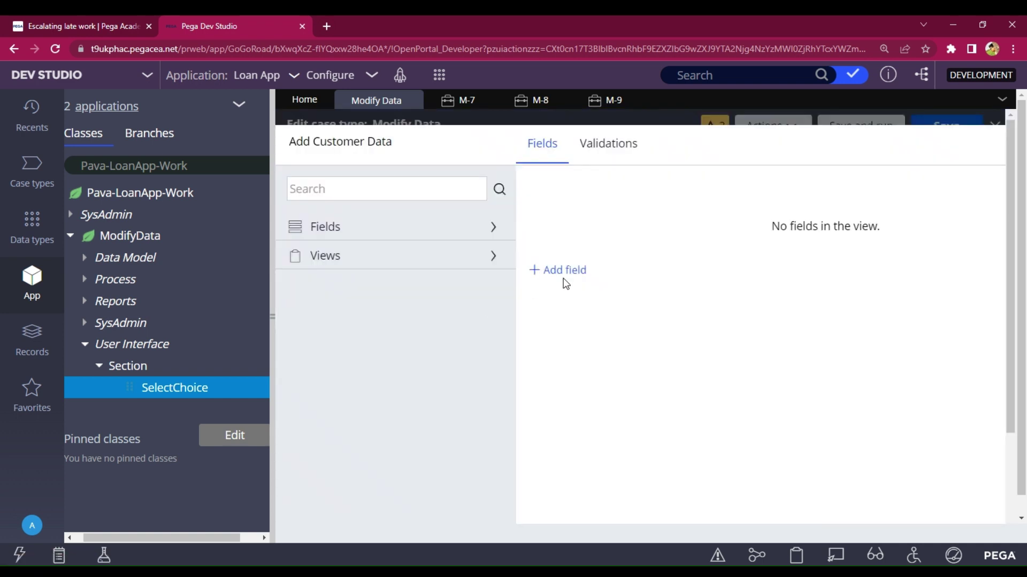
# - Add a 'Collect Details' field of type Embedded data using the Customer details data object
pyautogui.click(565, 276)
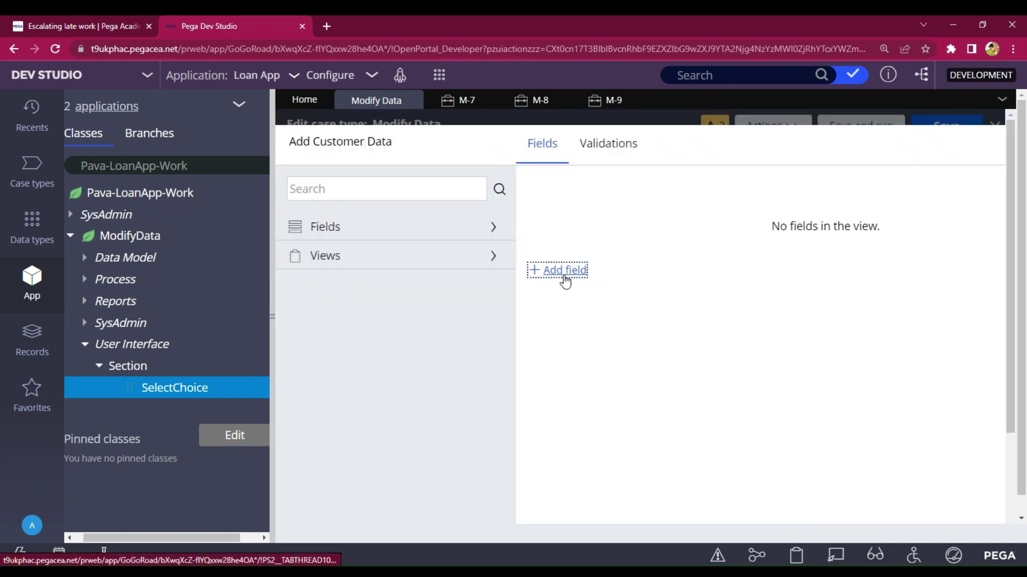
pyautogui.click(564, 277)
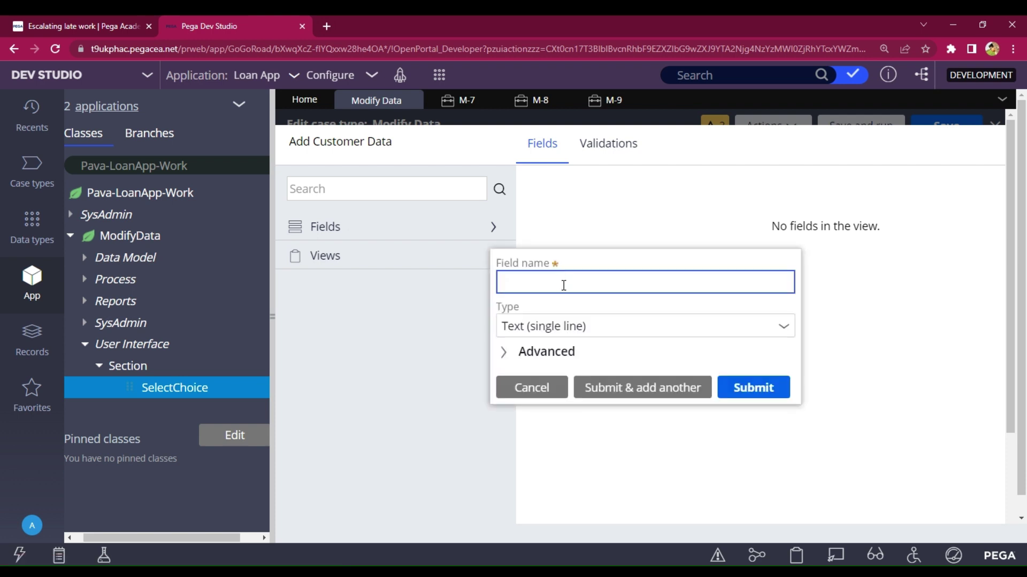
pyautogui.write('Collect Details')
pyautogui.click(787, 331)
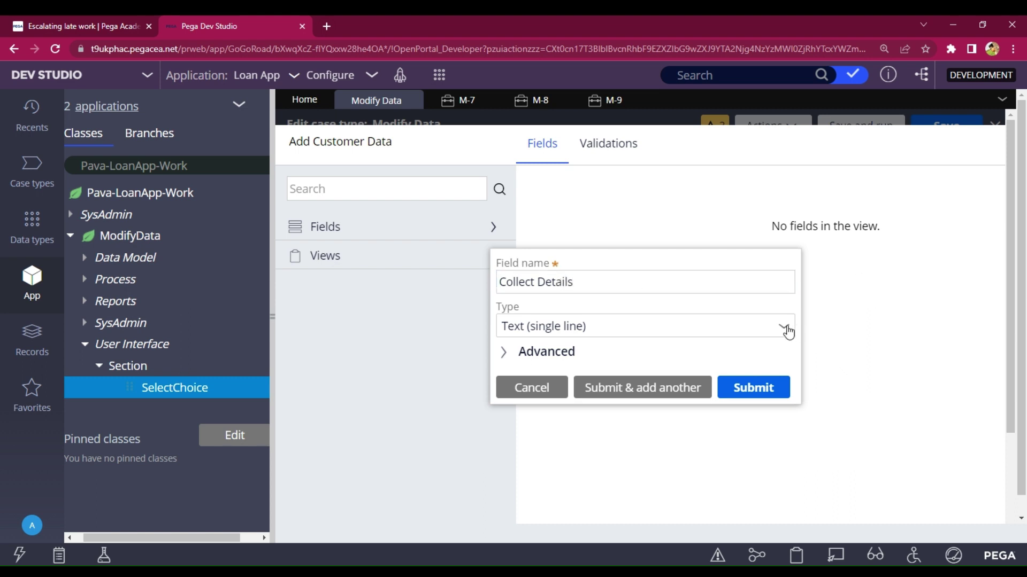
pyautogui.click(786, 330)
pyautogui.write('e')
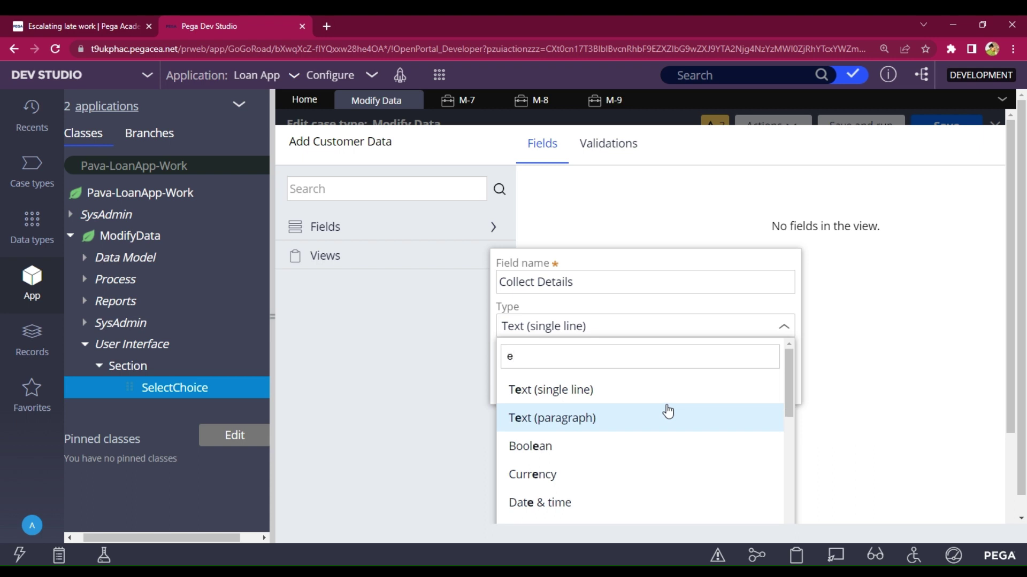
pyautogui.write('m')
pyautogui.click(563, 419)
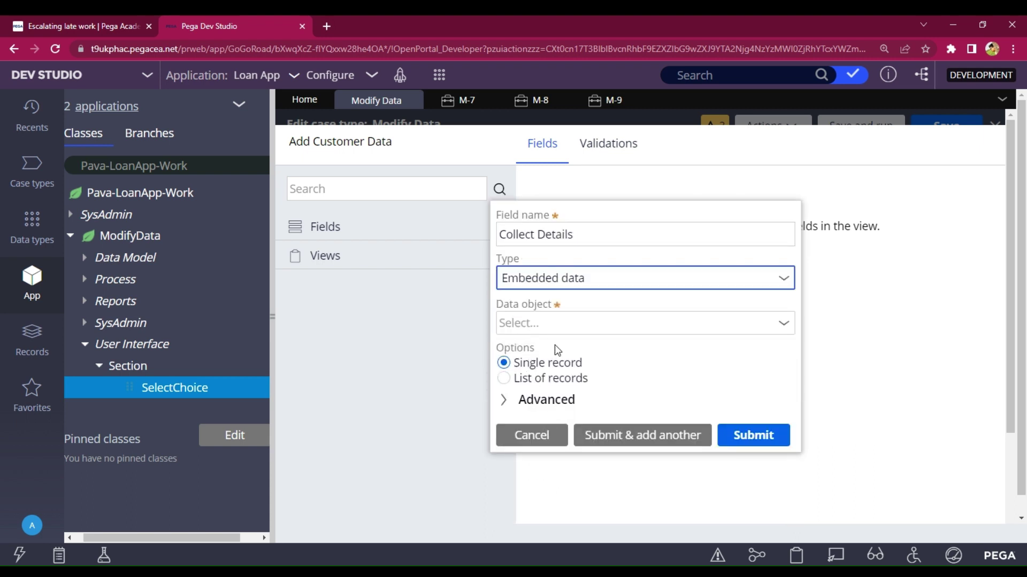
pyautogui.click(557, 323)
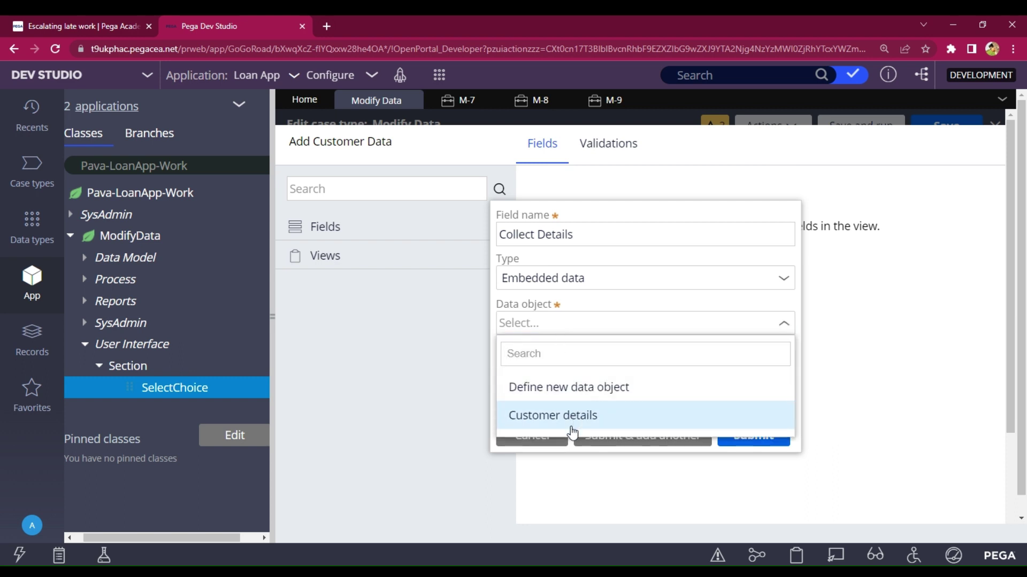
pyautogui.click(559, 420)
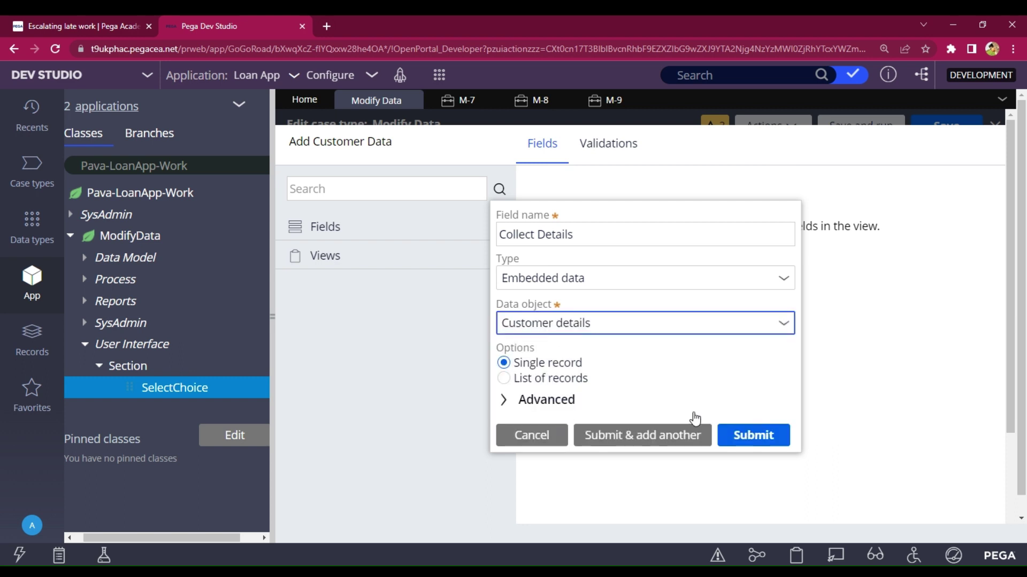
pyautogui.click(741, 436)
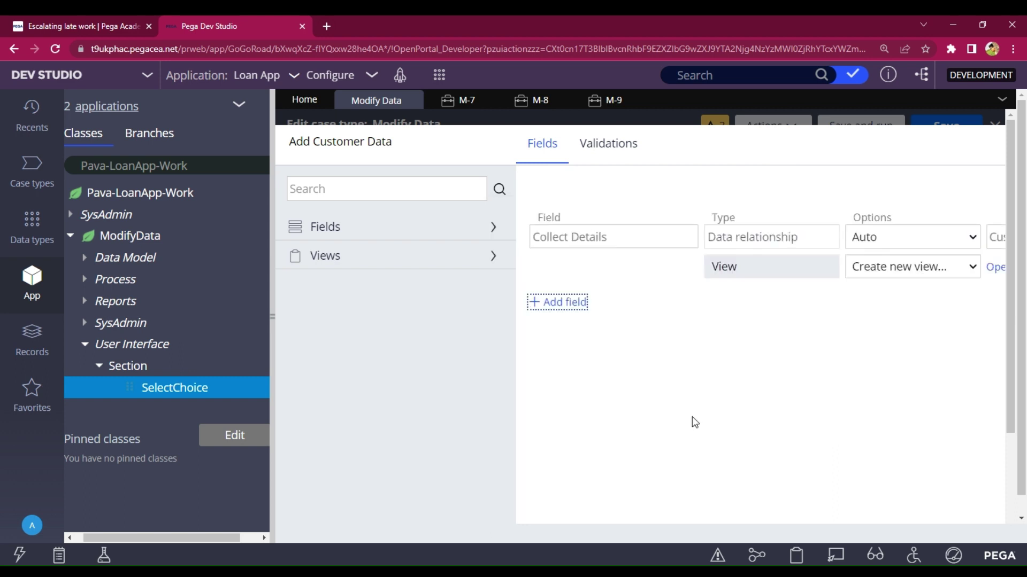
# - Create a Collect_Details view for the field and submit the view configuration
pyautogui.click(993, 268)
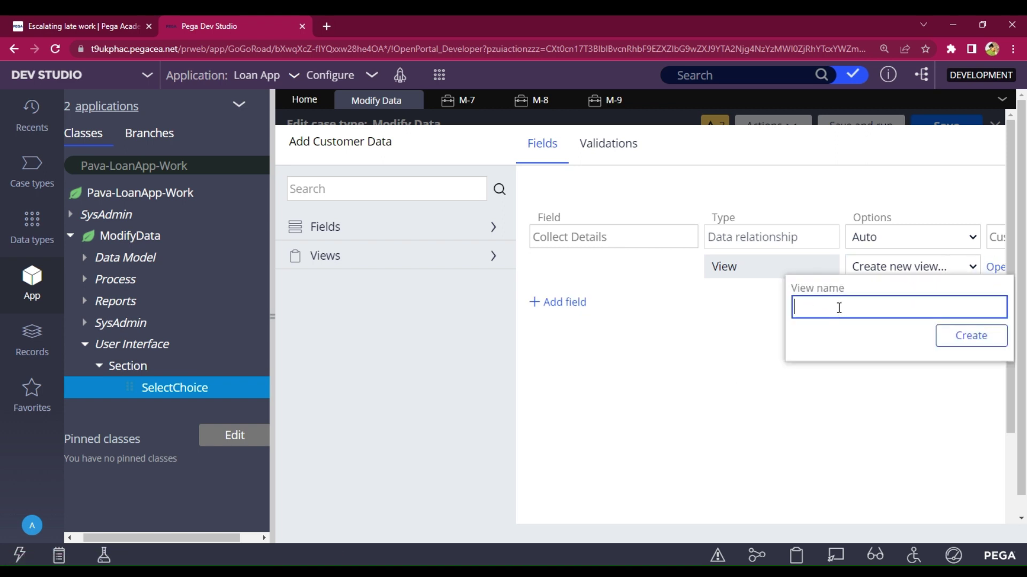
pyautogui.write('Collect_Details')
pyautogui.click(983, 347)
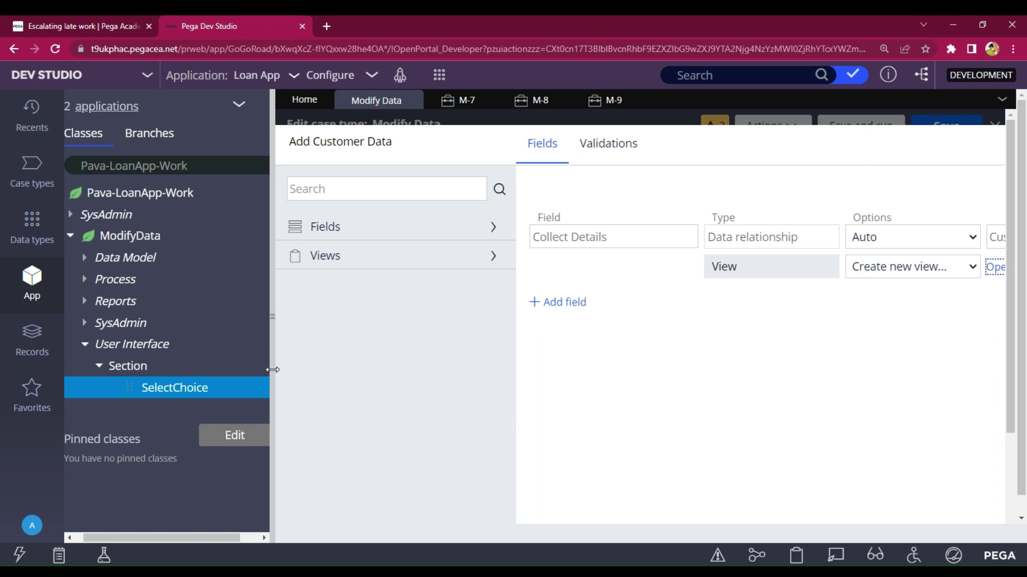
pyautogui.moveTo(268, 355); pyautogui.dragTo(243, 355)
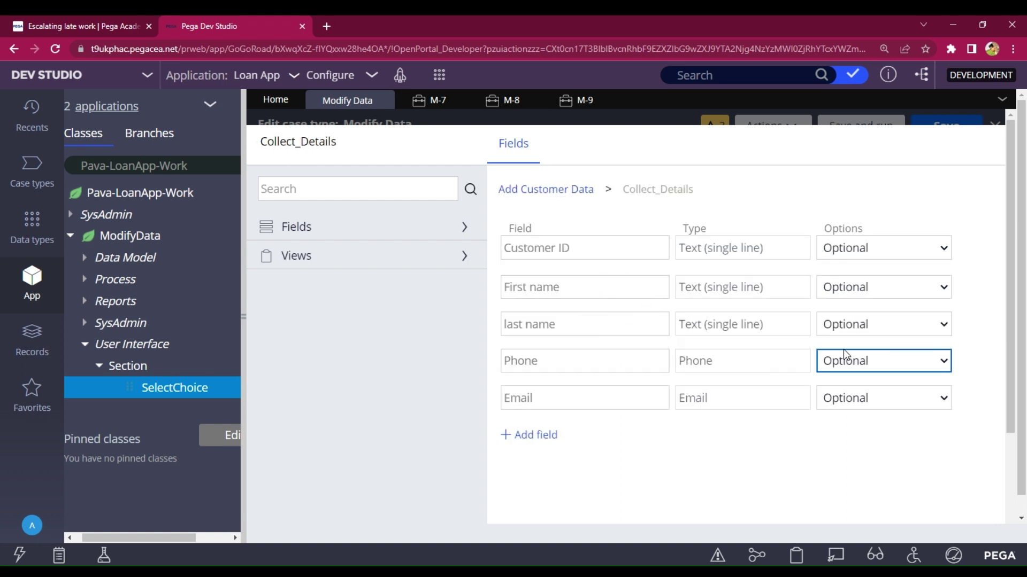
pyautogui.scroll(-3, 781, 355)
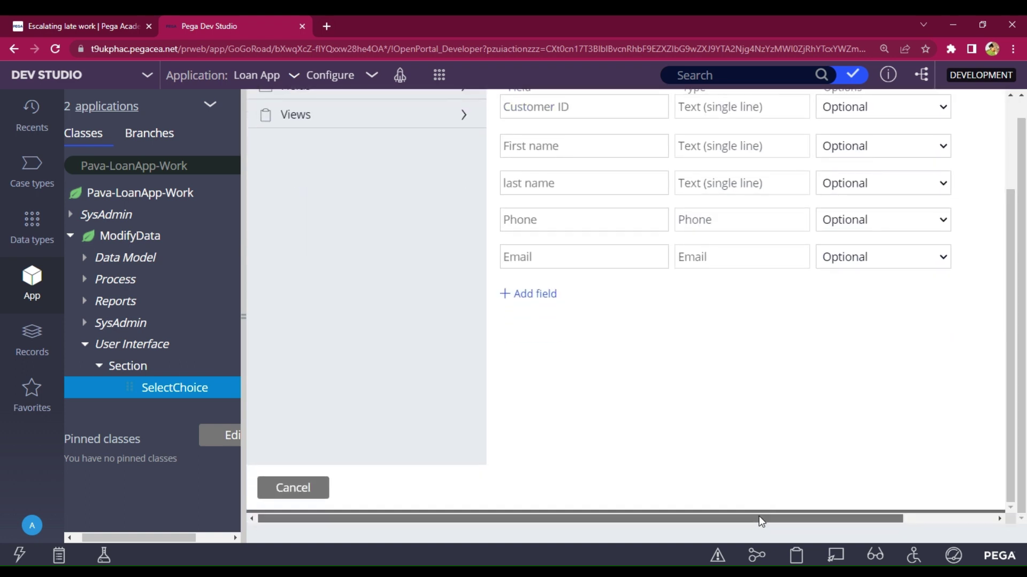
pyautogui.moveTo(760, 520); pyautogui.dragTo(851, 519)
pyautogui.click(940, 488)
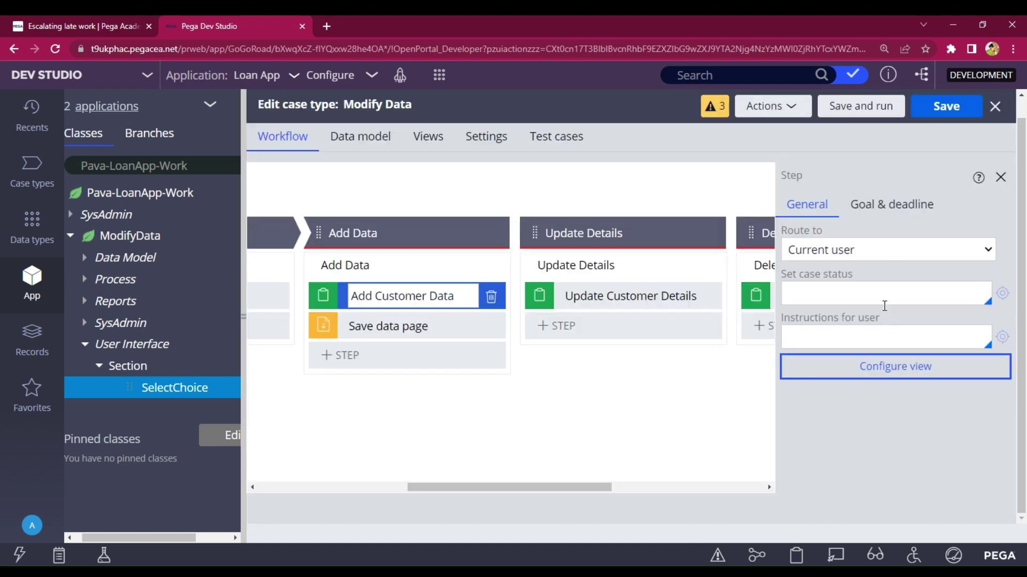
# - Save the case type, launch a test run, and choose to add customer data
pyautogui.click(925, 113)
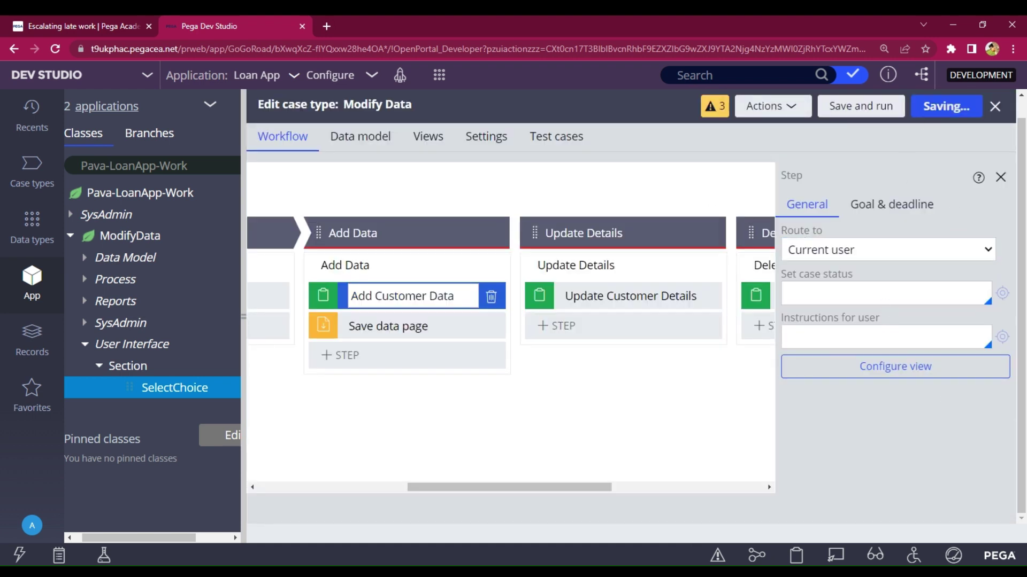
pyautogui.click(860, 109)
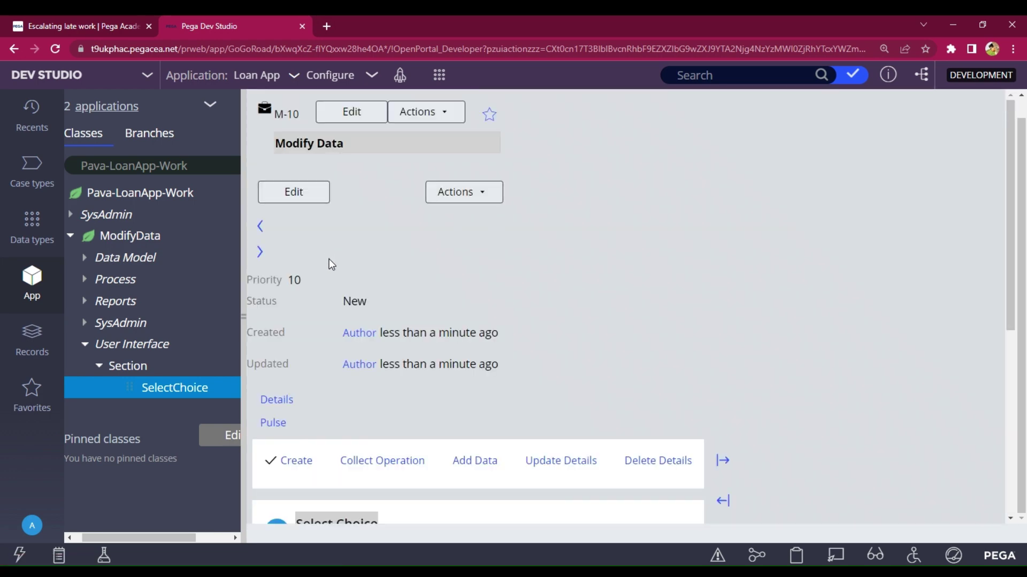
pyautogui.scroll(-5, 374, 255)
pyautogui.scroll(-3, 355, 232)
pyautogui.scroll(2, 331, 252)
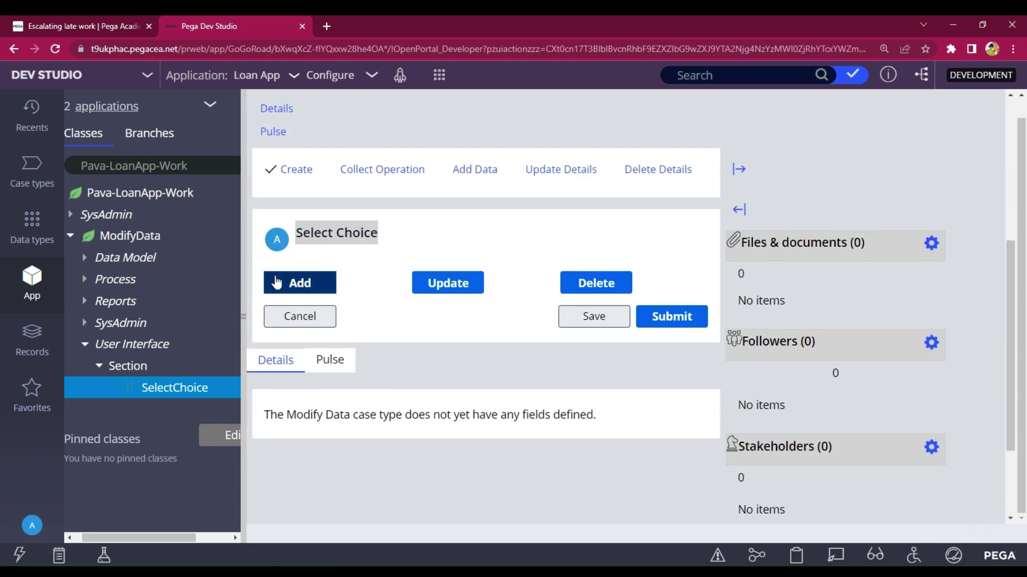
pyautogui.click(305, 282)
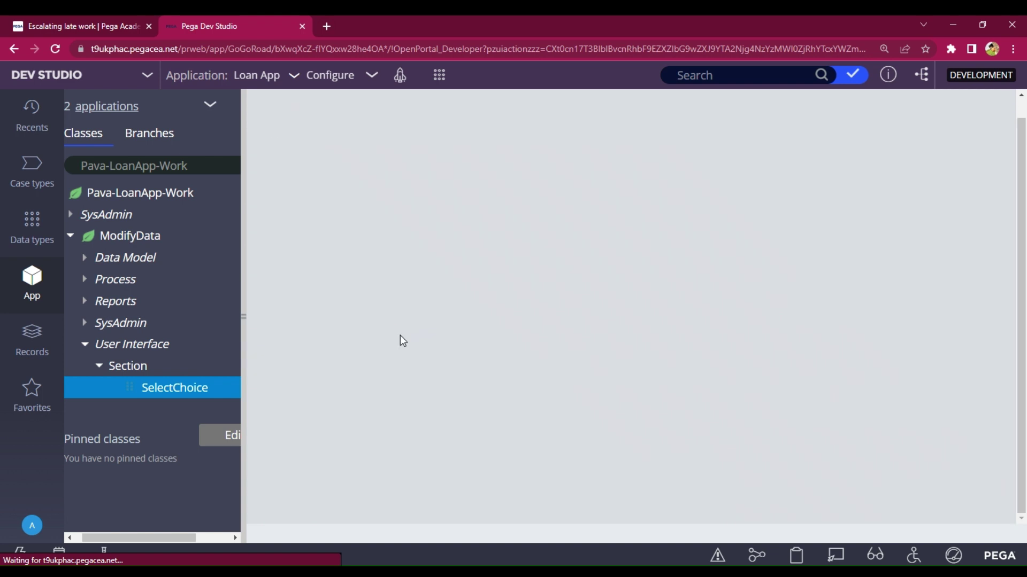
pyautogui.scroll(-7, 490, 294)
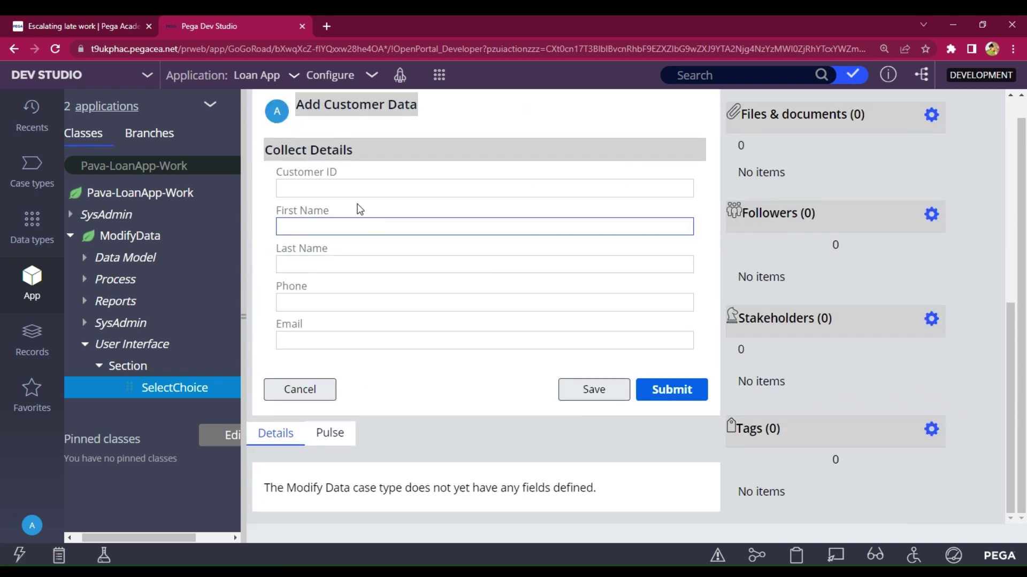
# - Enter the customer ID and the customer's first name, correcting a typo
pyautogui.click(353, 193)
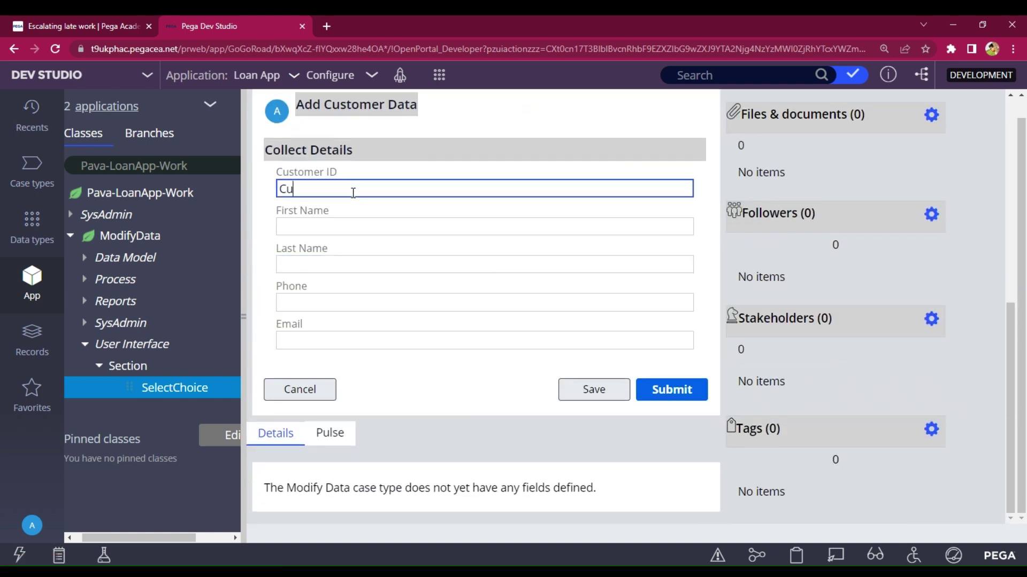
pyautogui.write('Customer@123')
pyautogui.click(374, 225)
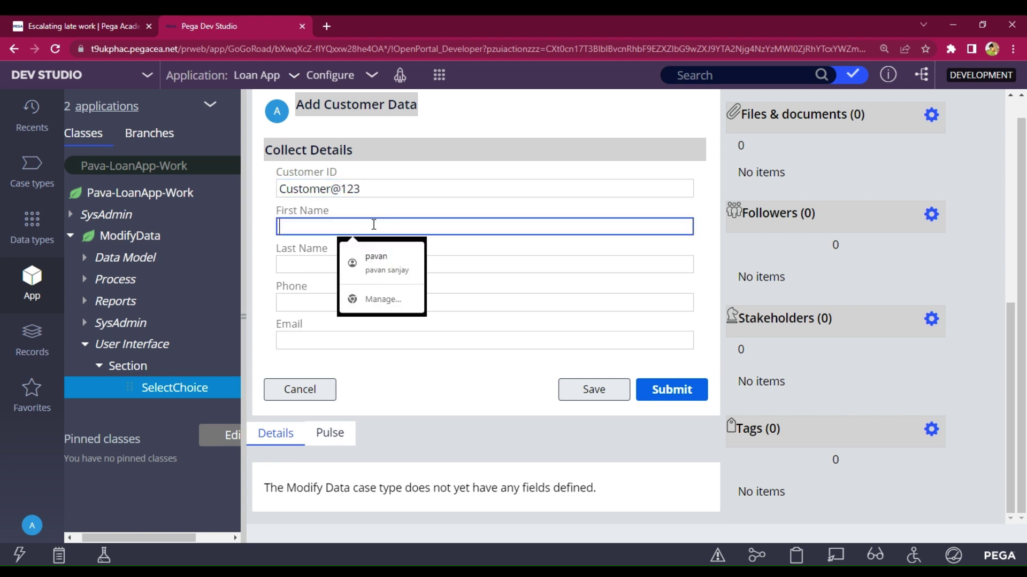
pyautogui.write('Paban')
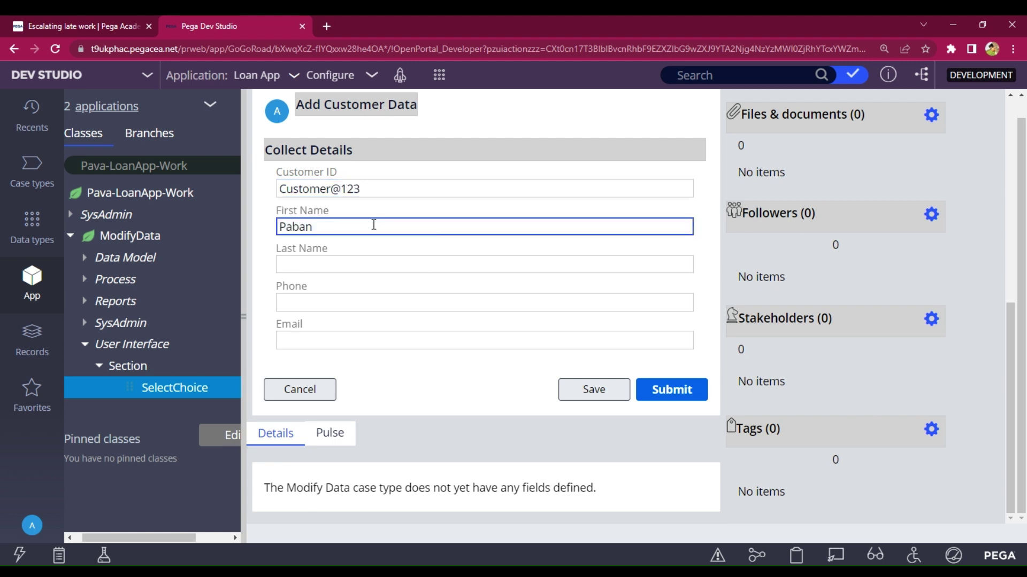
pyautogui.press('BackSpace')
pyautogui.write('van')
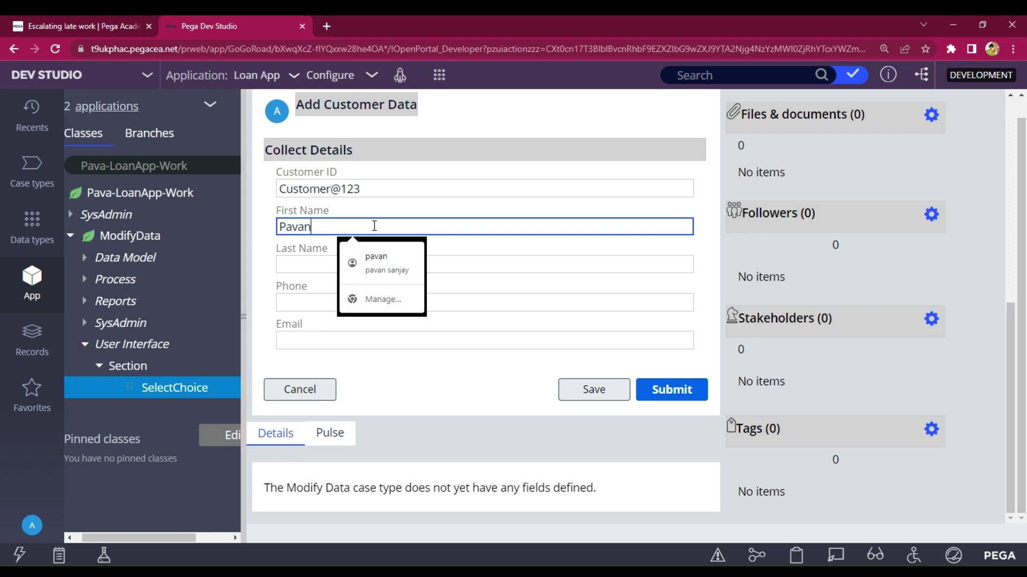
# - Fill in the customer's last name, phone number and email address
pyautogui.click(314, 265)
pyautogui.write('v')
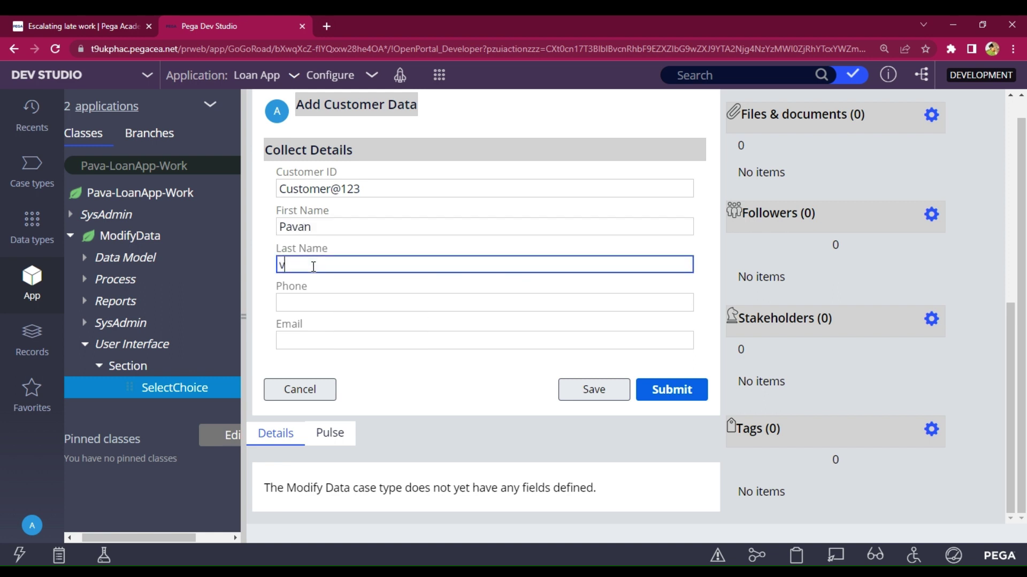
pyautogui.click(299, 298)
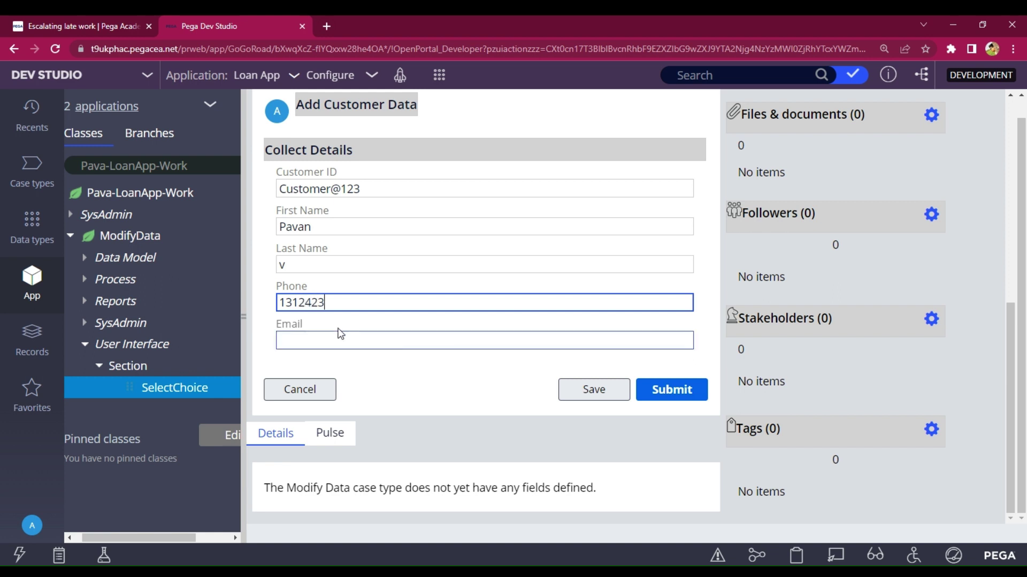
pyautogui.click(340, 335)
pyautogui.write('Pa')
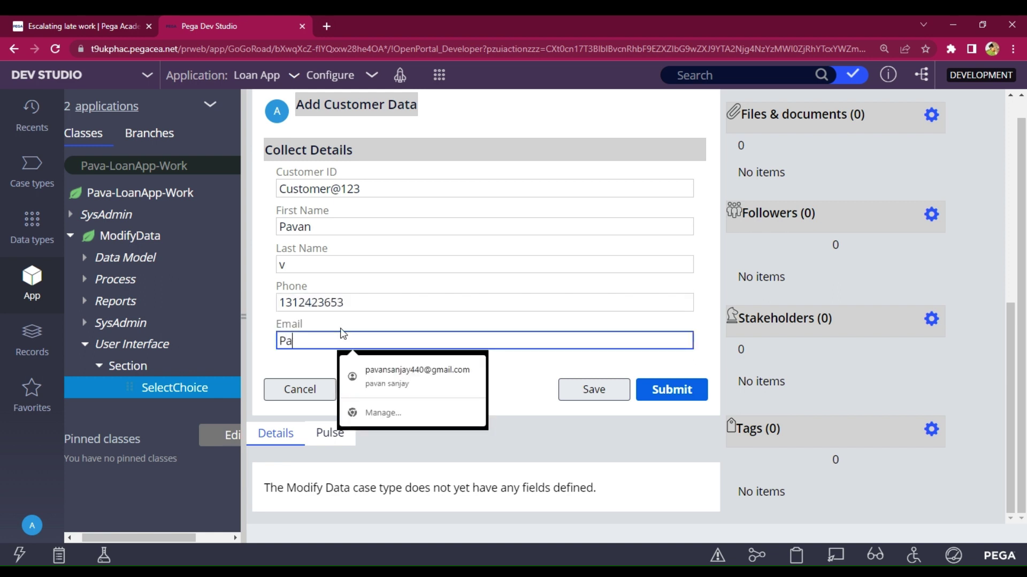
pyautogui.write('van@123')
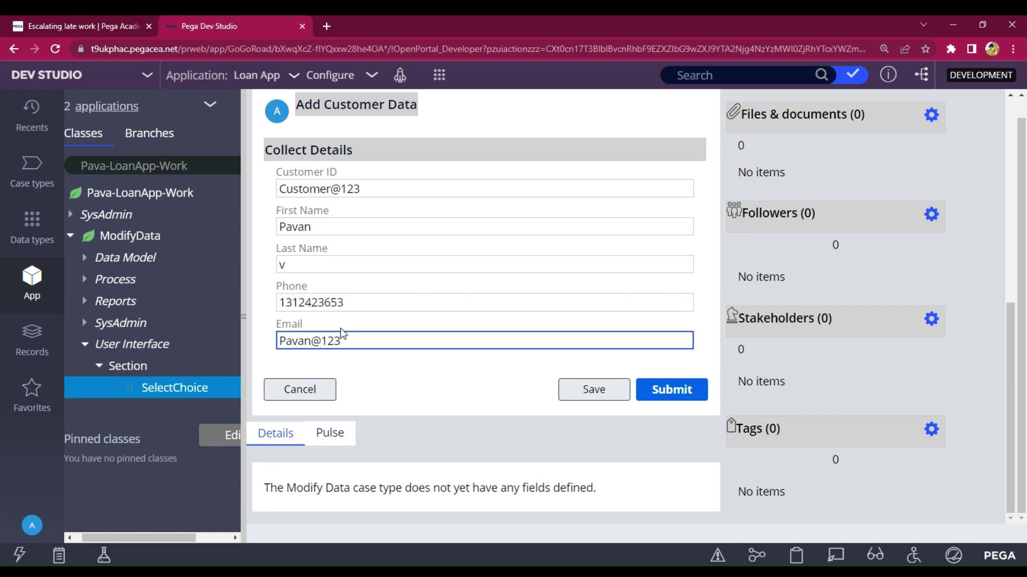
# - Submit the Collect Details form so case M-10 routes to its next step
pyautogui.click(685, 394)
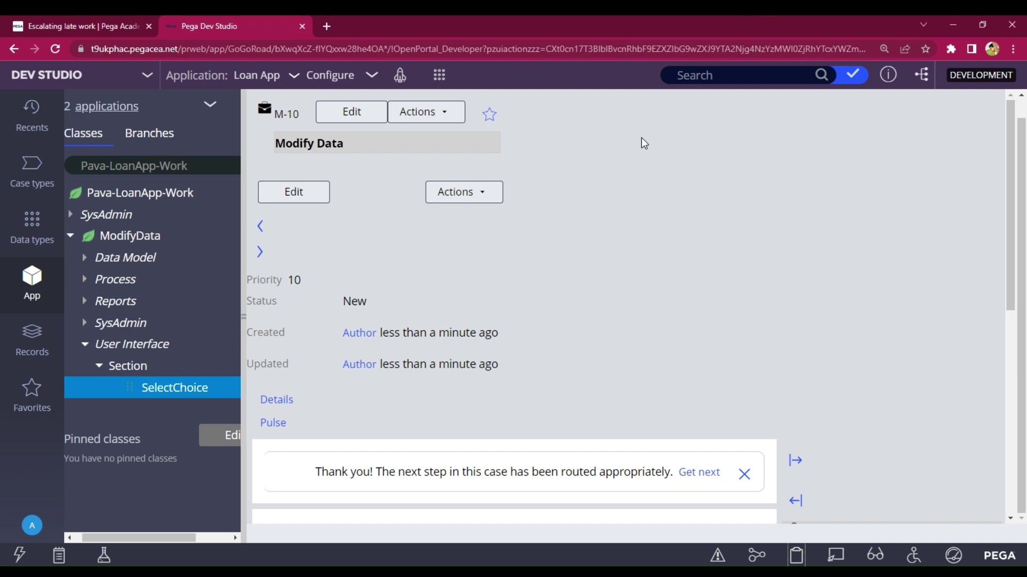
# - Open the Savable Customer details data page from the Data types list and widen the editor
pyautogui.click(43, 240)
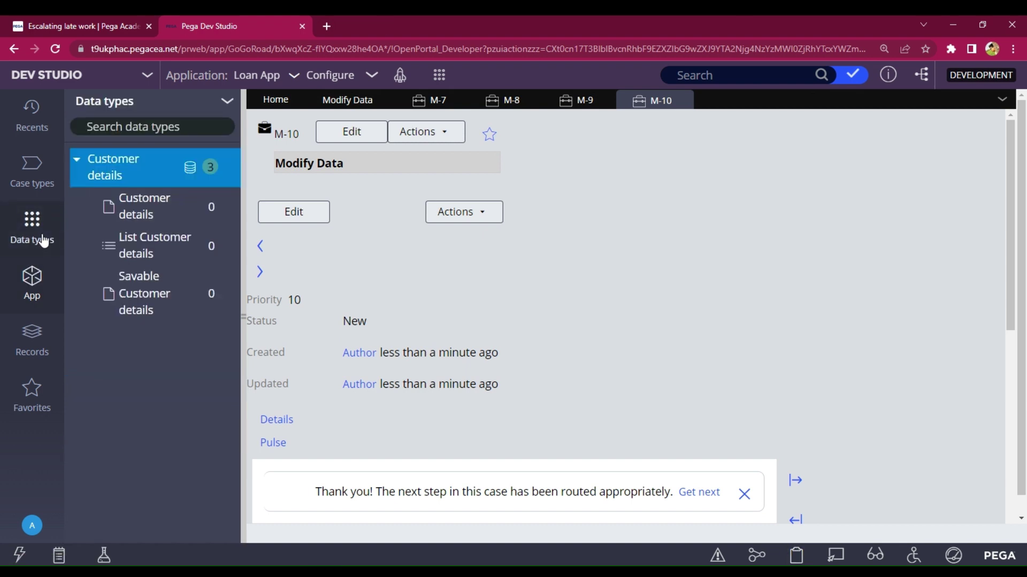
pyautogui.click(130, 302)
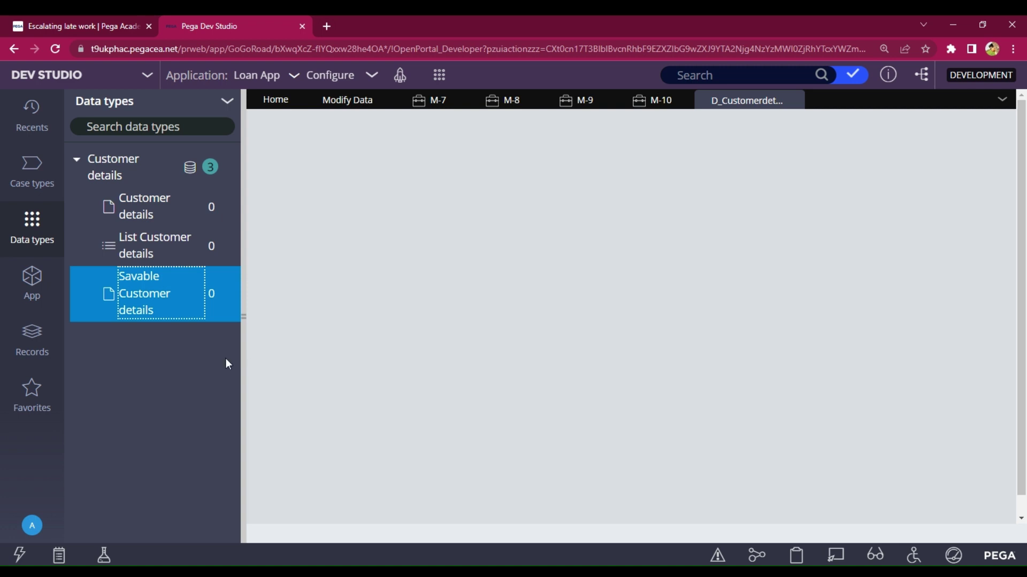
pyautogui.moveTo(240, 357); pyautogui.dragTo(222, 356)
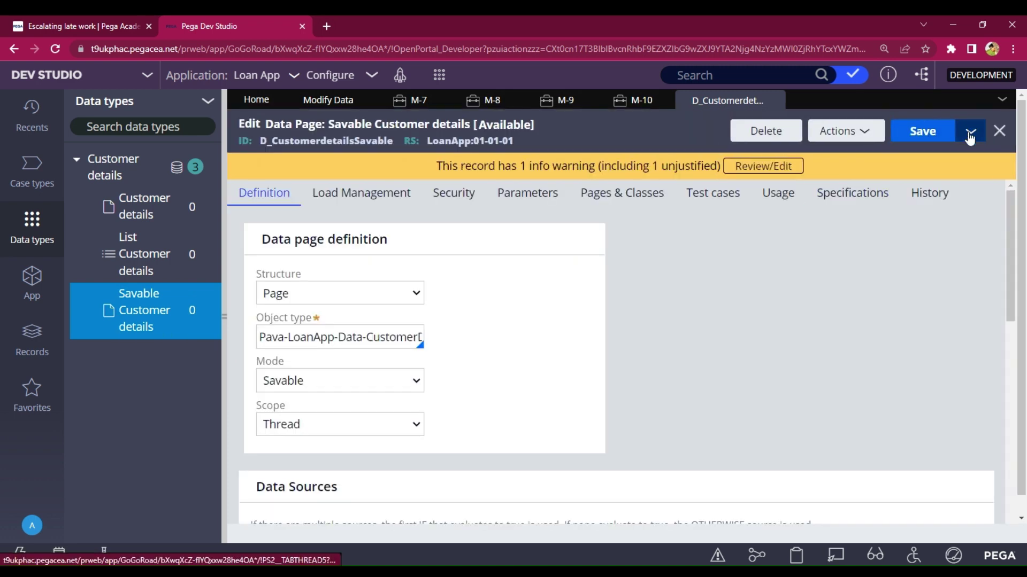
# - Save as a copy labelled 'Sava CustomerDT', then create and open it
pyautogui.click(970, 138)
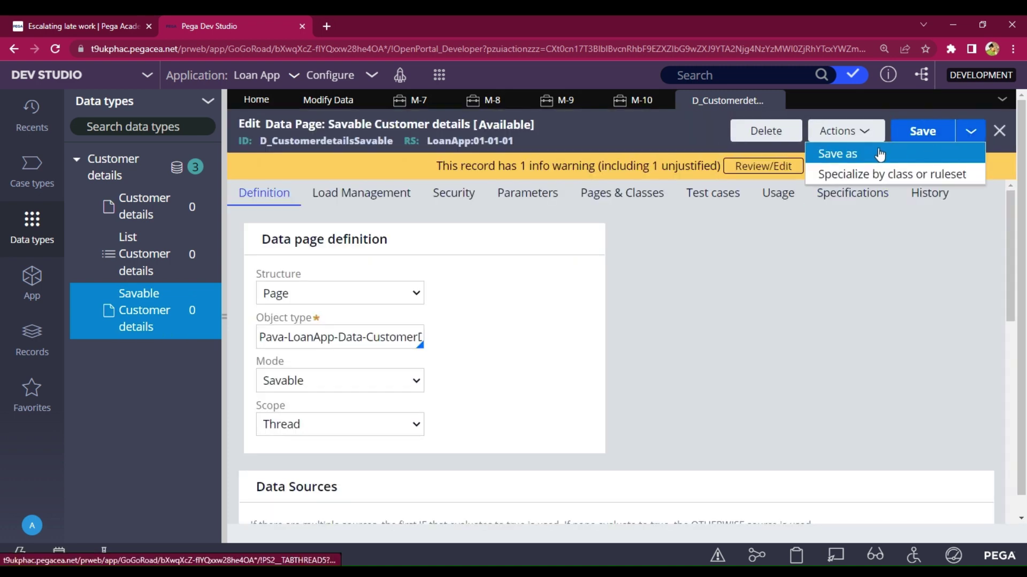
pyautogui.click(865, 150)
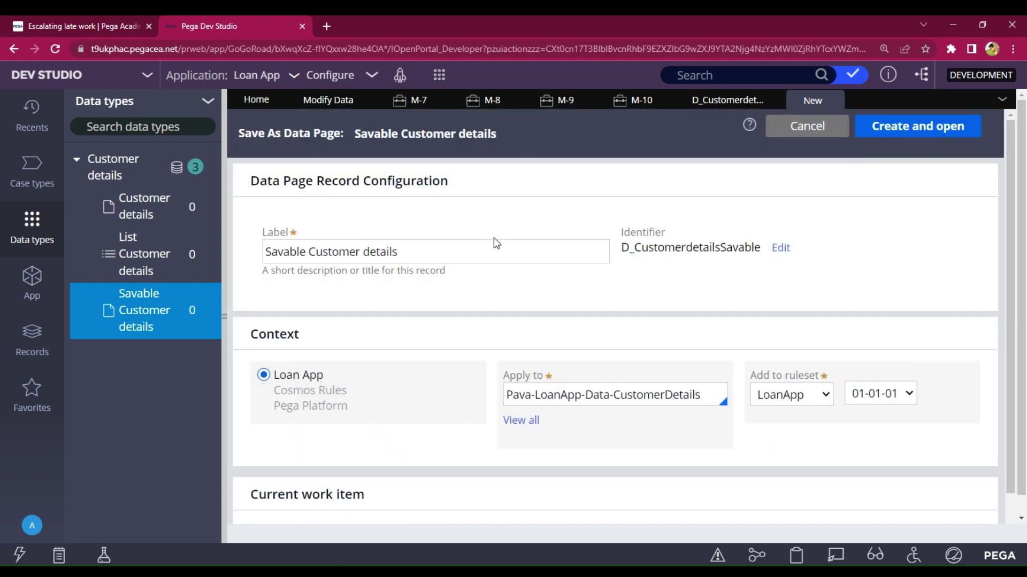
pyautogui.click(430, 248)
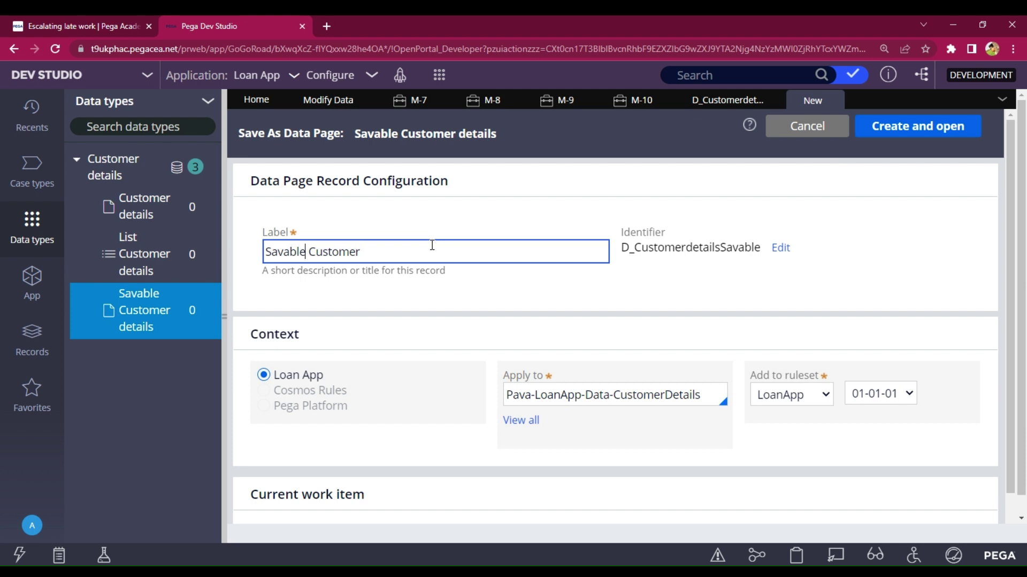
pyautogui.press('BackSpace')
pyautogui.press('BackSpace')
pyautogui.press('BackSpace')
pyautogui.press('Right')
pyautogui.press('Right')
pyautogui.press('Right')
pyautogui.write('DT')
pyautogui.click(901, 137)
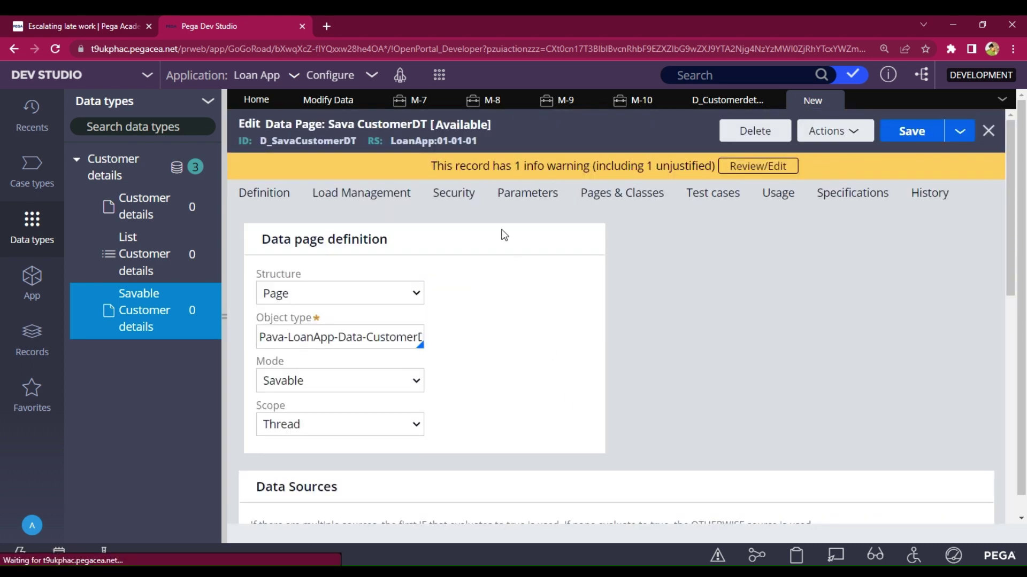
# - Set the data page source to a new Data Transform named DtCustomerDetails and create it
pyautogui.click(511, 198)
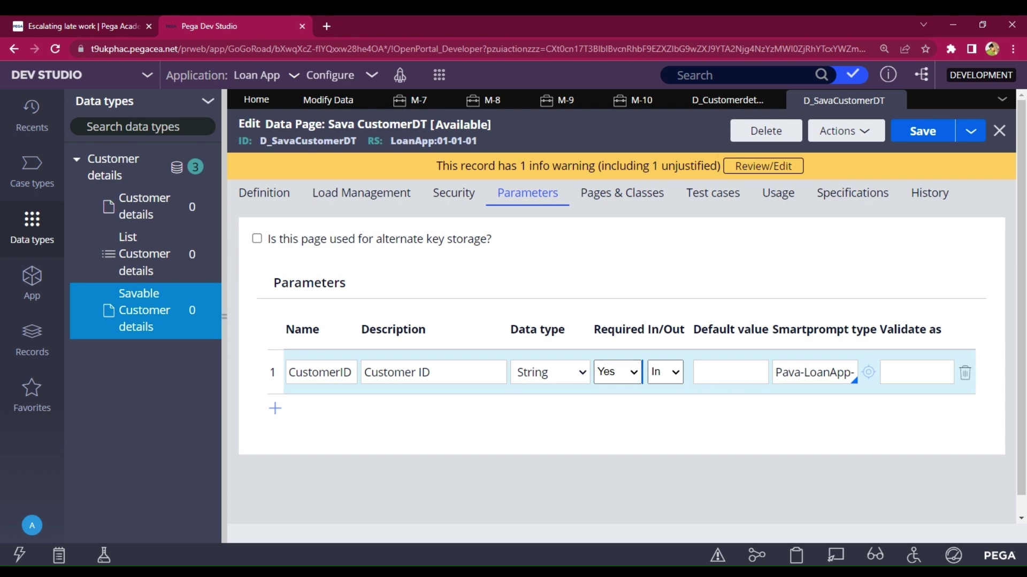
pyautogui.click(264, 193)
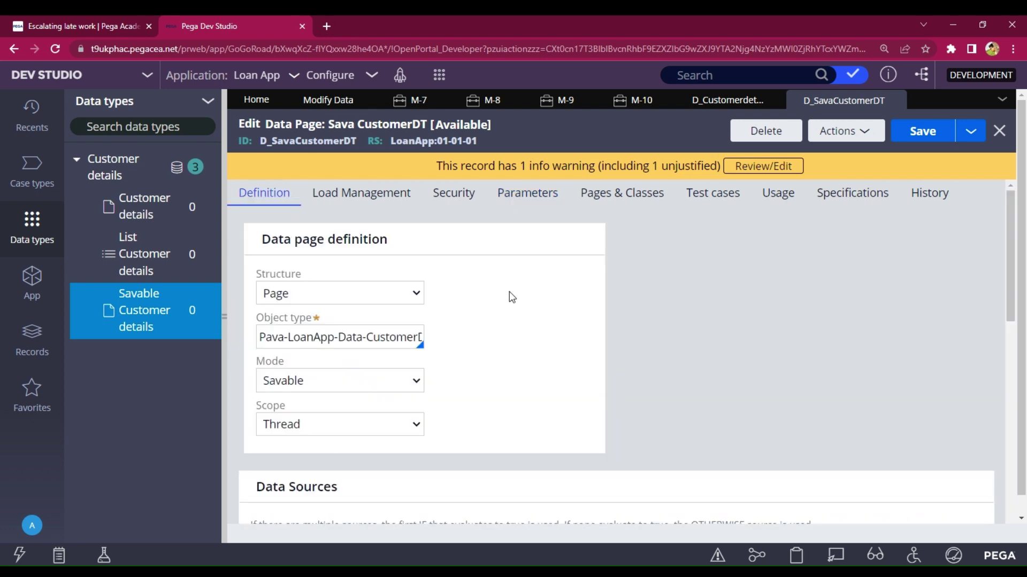
pyautogui.scroll(-5, 509, 292)
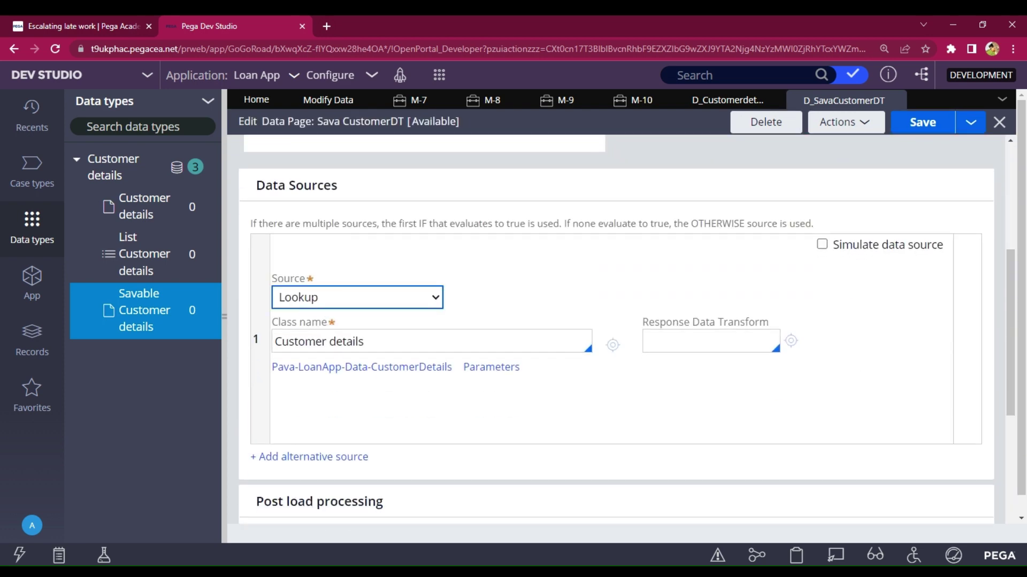
pyautogui.click(321, 306)
pyautogui.click(319, 333)
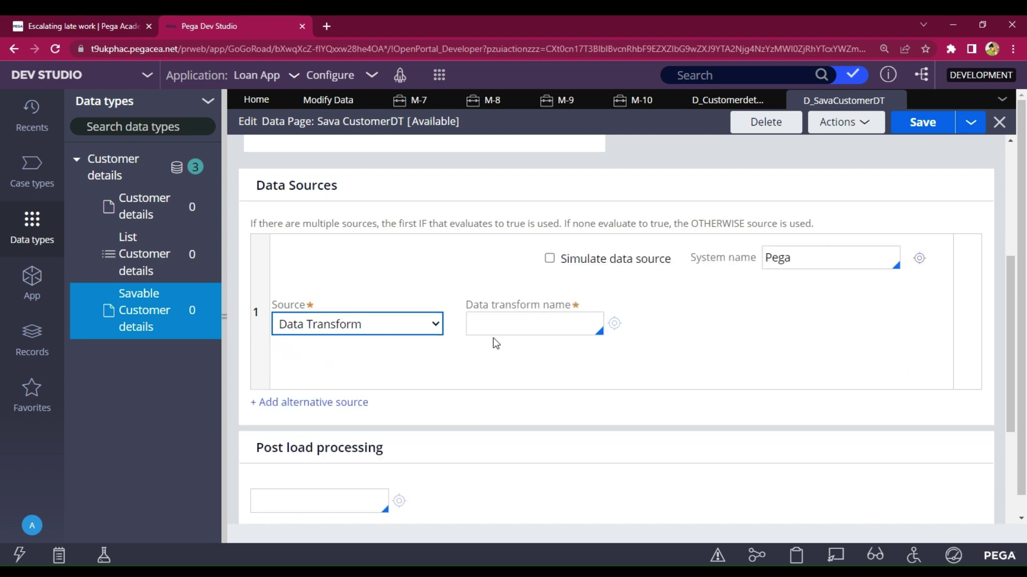
pyautogui.click(503, 330)
pyautogui.write('Dt')
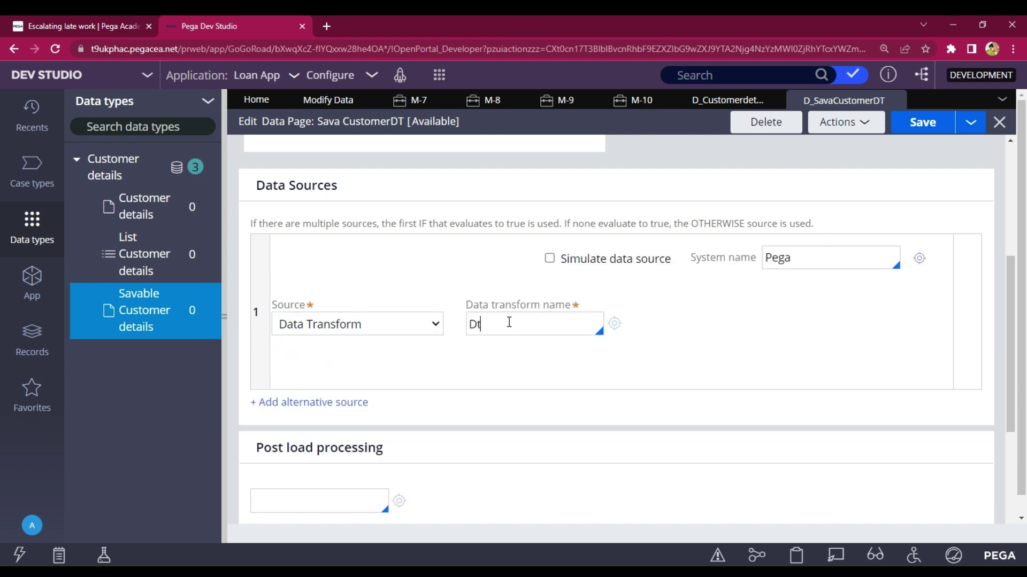
pyautogui.write('CustomerDetails')
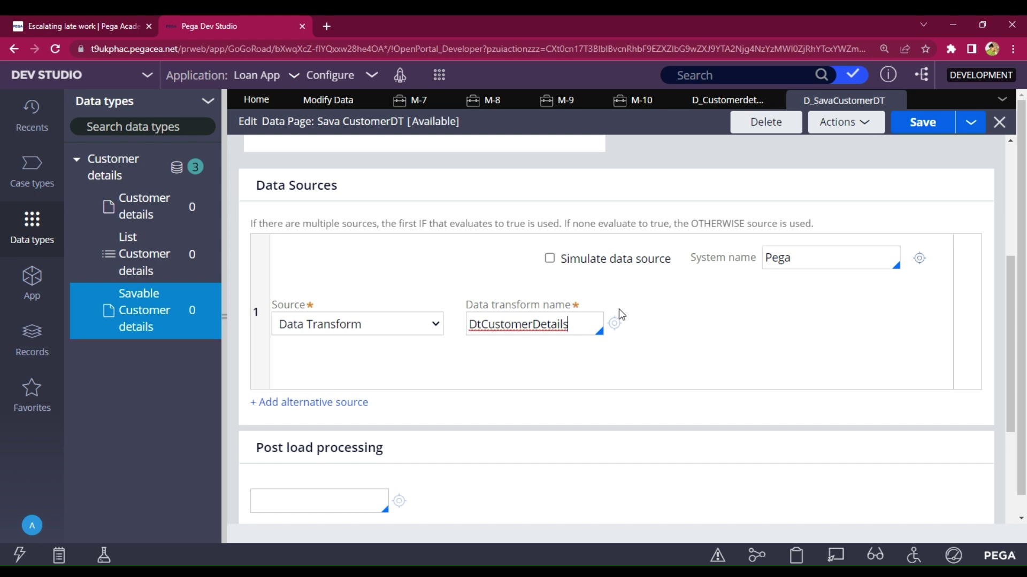
pyautogui.click(614, 324)
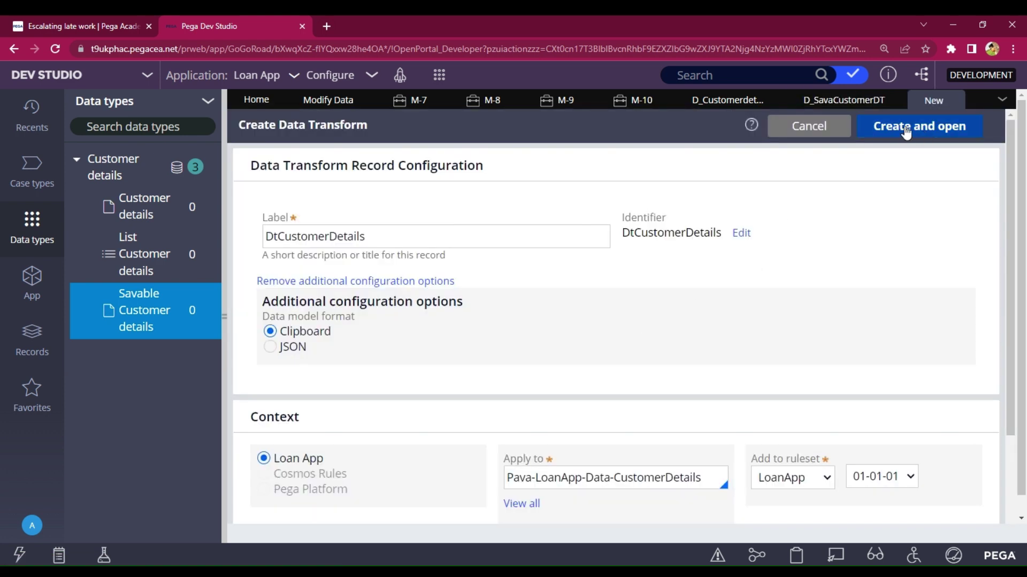
pyautogui.click(908, 131)
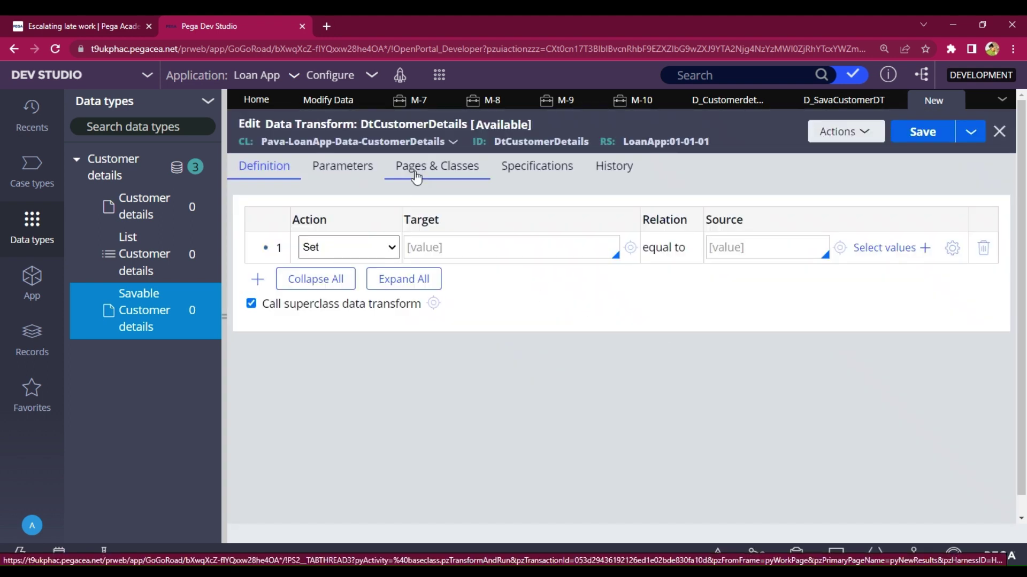
# - Declare page pyWorkPage with class Pava-LoanApp-Work-ModifyData in the transform's Pages & Classes
pyautogui.click(402, 167)
pyautogui.click(381, 254)
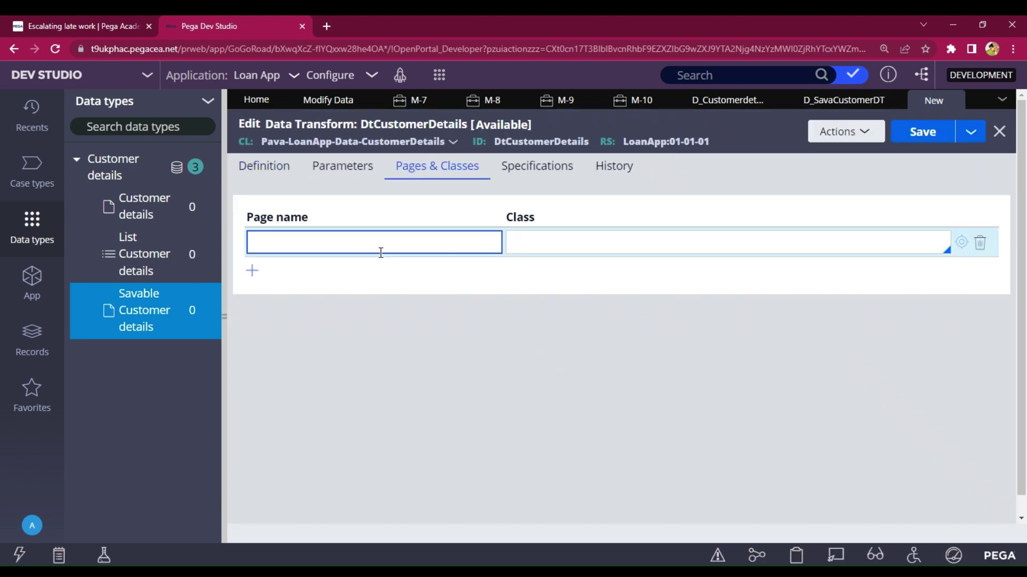
pyautogui.write('pyWorkPage')
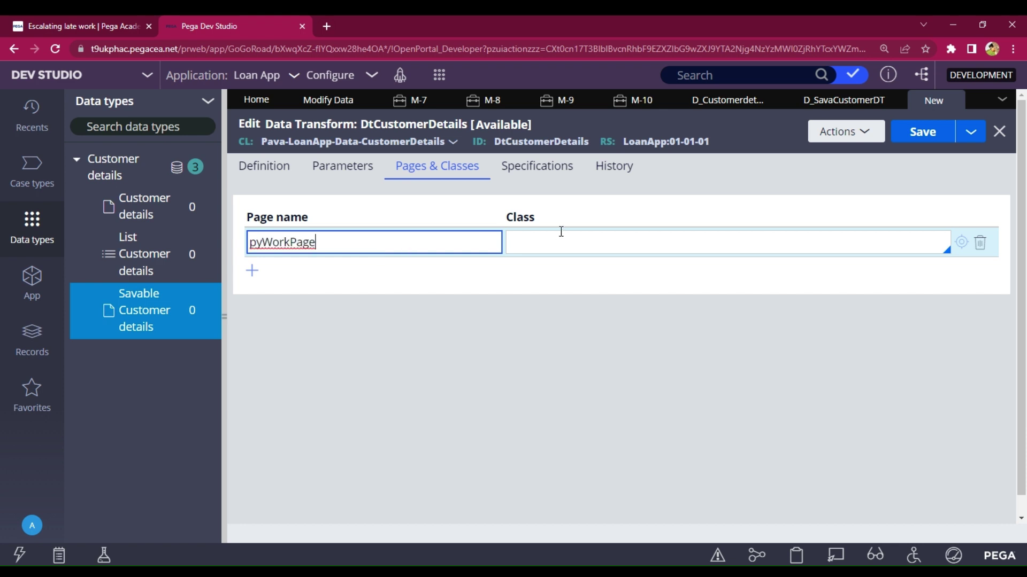
pyautogui.click(566, 239)
pyautogui.write('P')
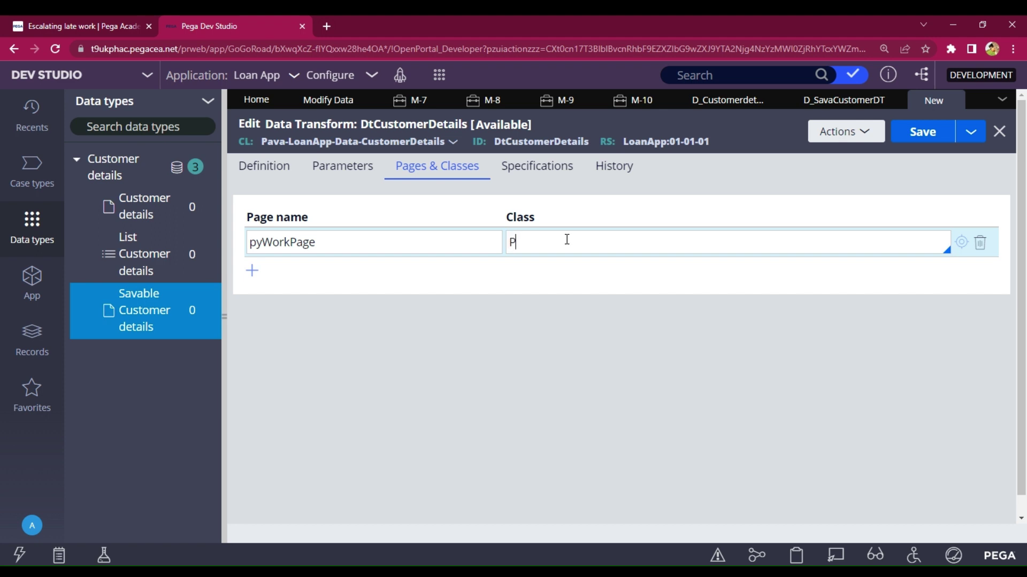
pyautogui.write('av')
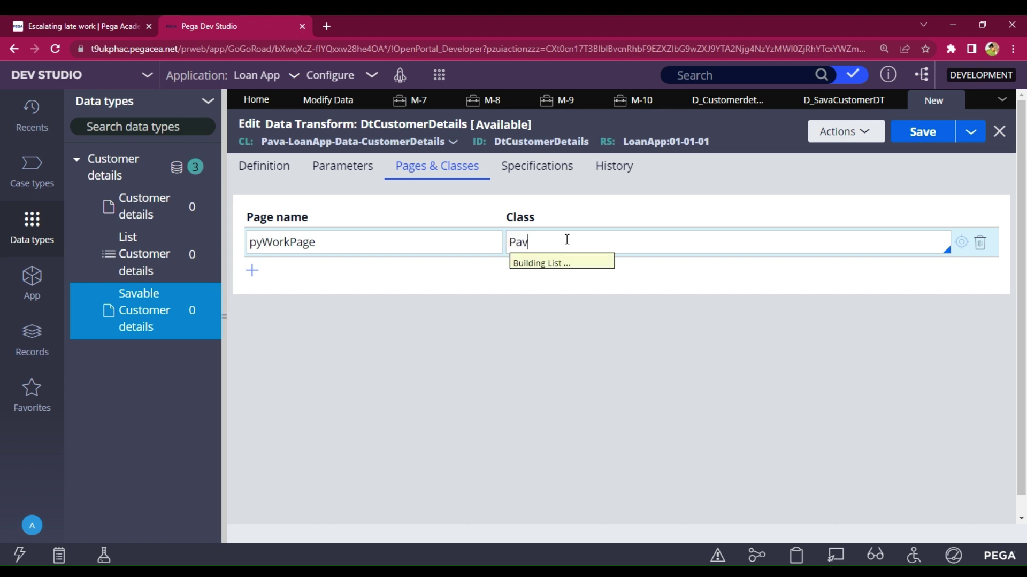
pyautogui.press('Down')
pyautogui.press('Down')
pyautogui.press('Down')
pyautogui.press('Down')
pyautogui.press('Down')
pyautogui.press('Down')
pyautogui.press('Down')
pyautogui.press('Down')
pyautogui.press('Down')
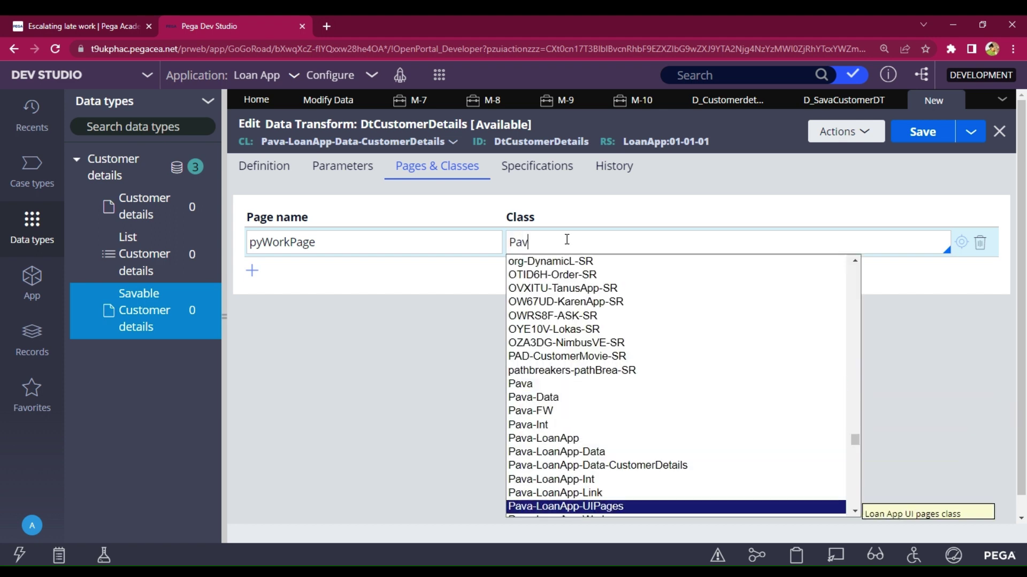
pyautogui.press('Down')
pyautogui.press('Down')
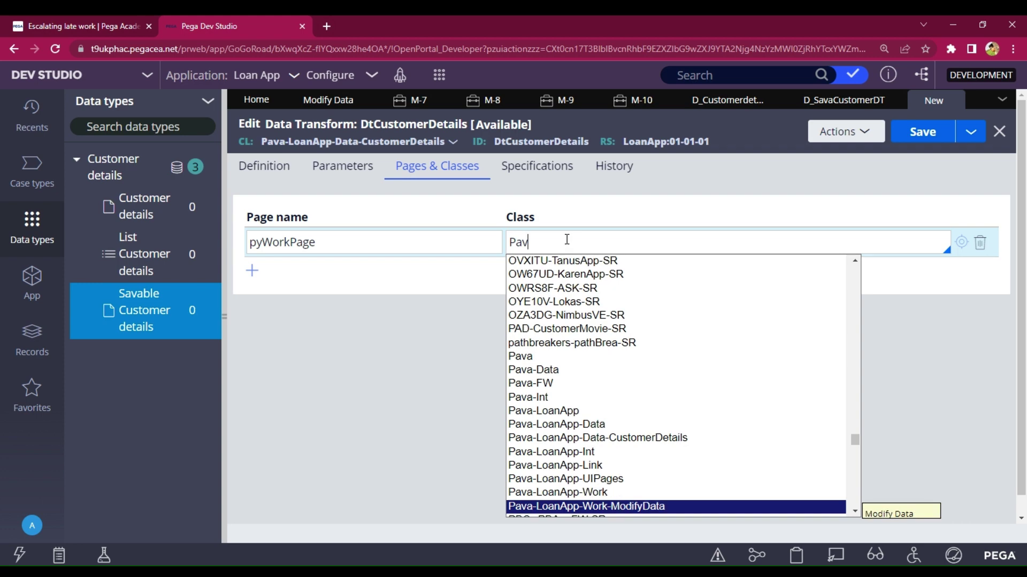
pyautogui.press('Return')
pyautogui.click(271, 175)
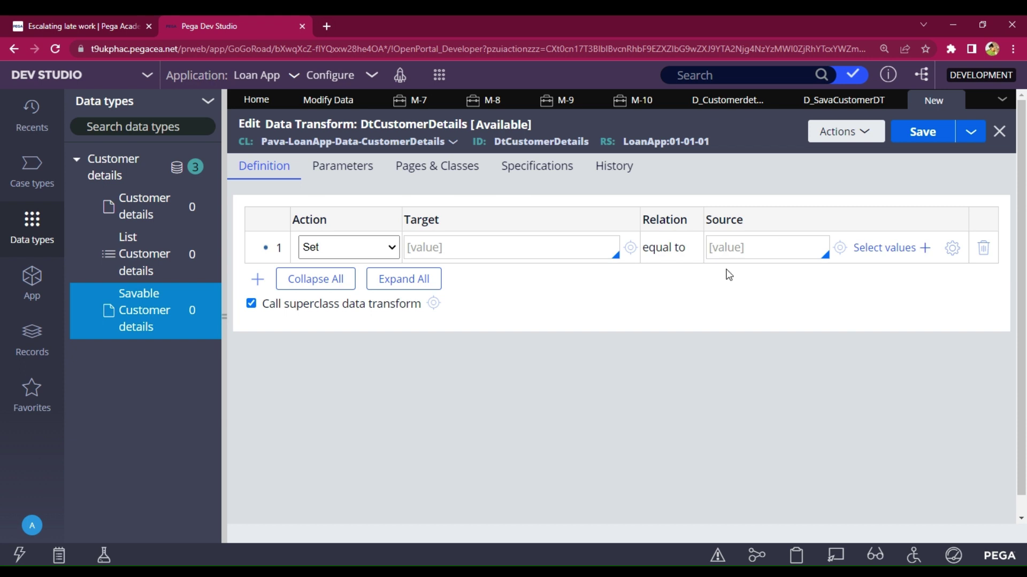
# - Set row 1's Source to pyWorkPage.CollectDetails
pyautogui.click(735, 253)
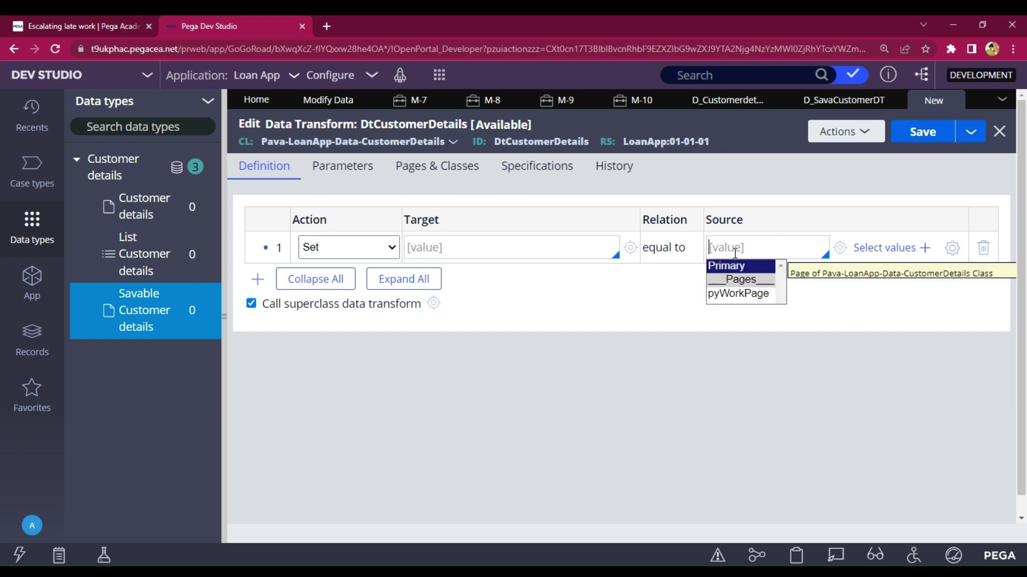
pyautogui.press('Return')
pyautogui.press('Down')
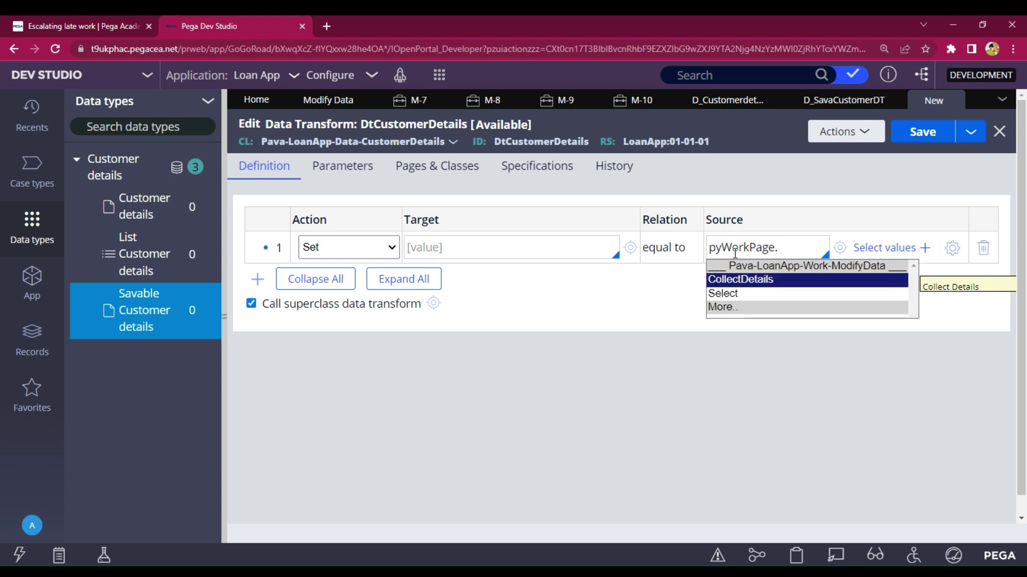
pyautogui.press('Return')
pyautogui.write('.')
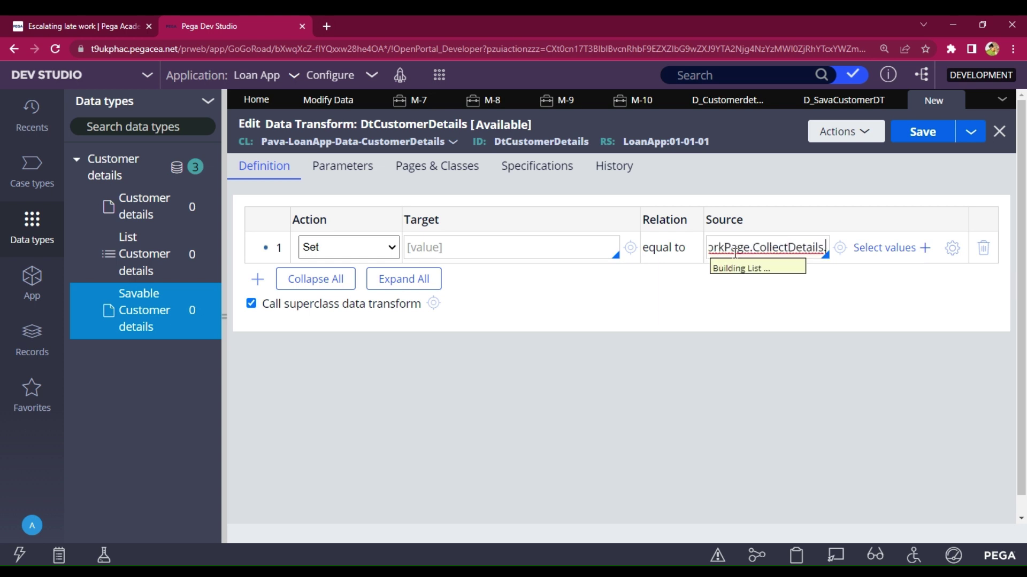
pyautogui.press('Escape')
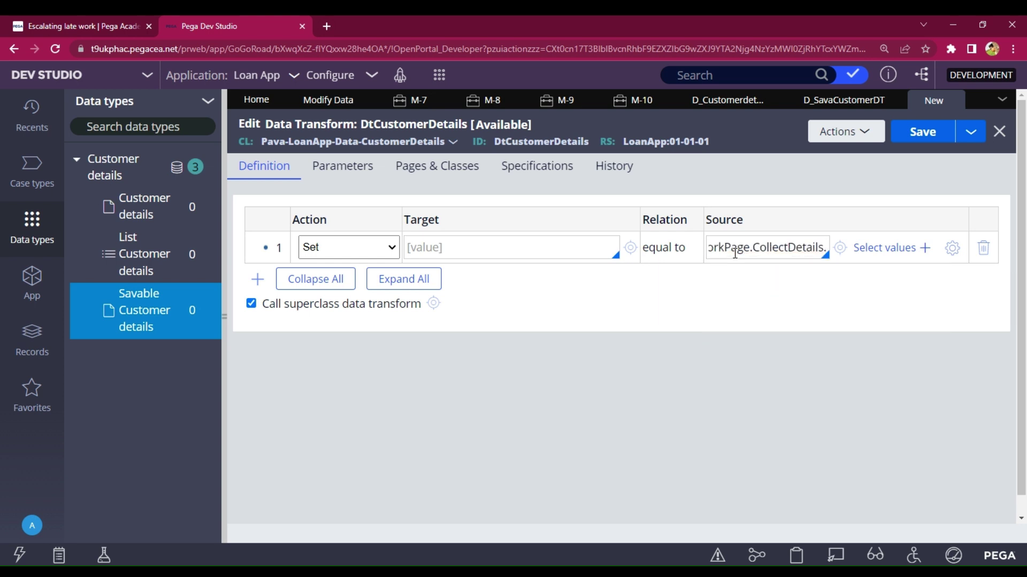
# - Add three more Set rows and source row 2 from pyWorkPage.CollectDetails
pyautogui.click(257, 279)
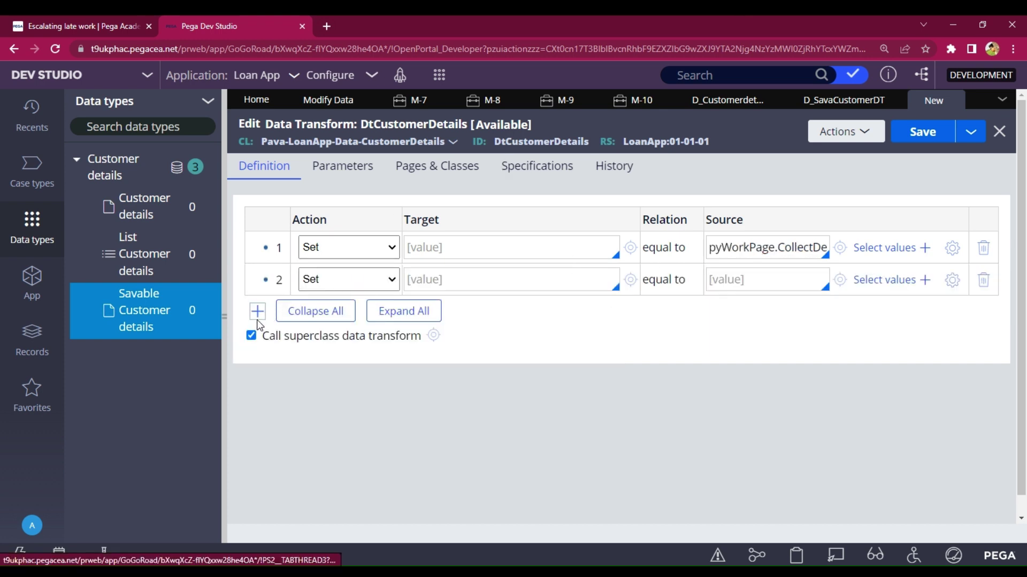
pyautogui.click(257, 314)
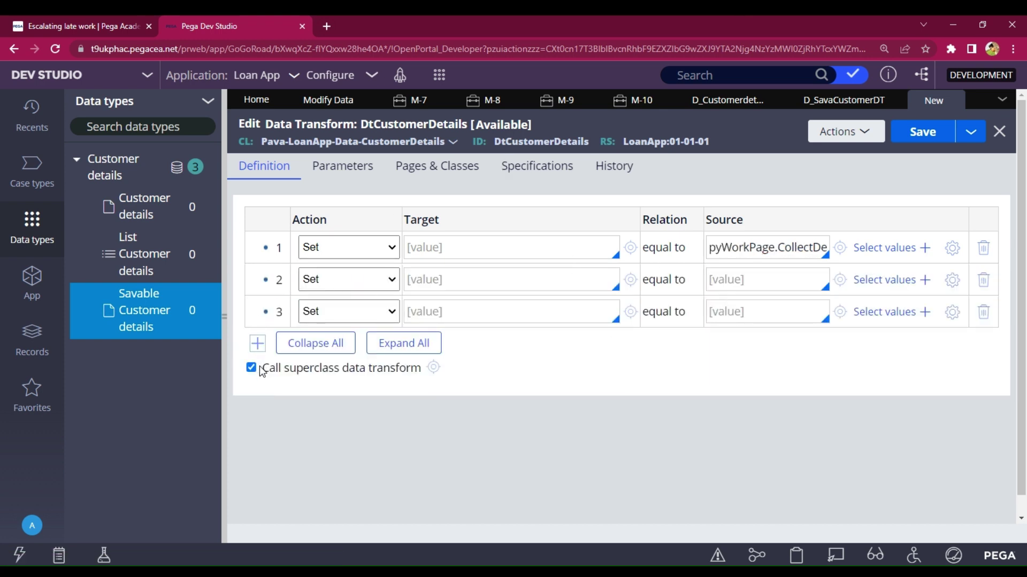
pyautogui.click(257, 344)
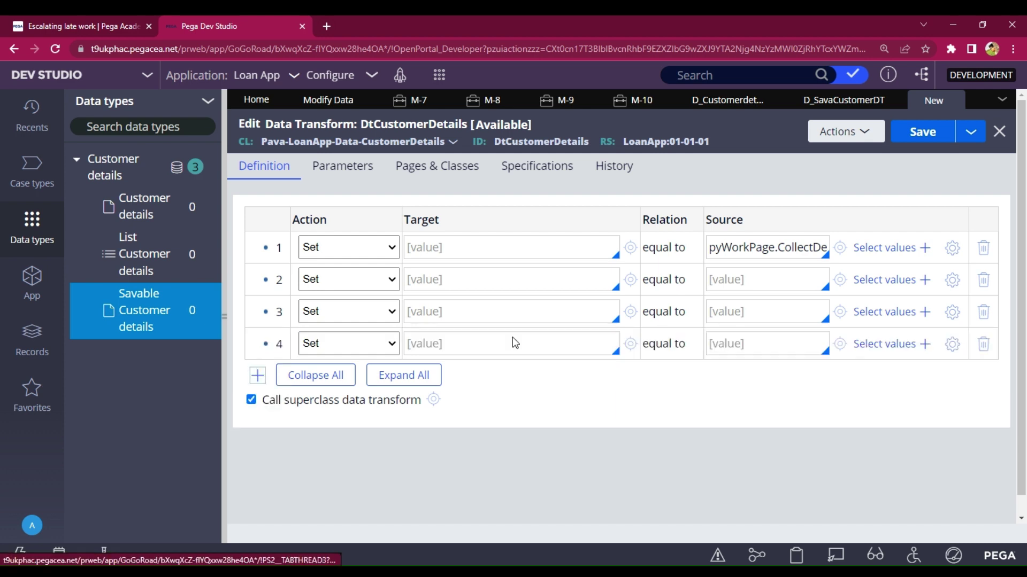
pyautogui.click(752, 272)
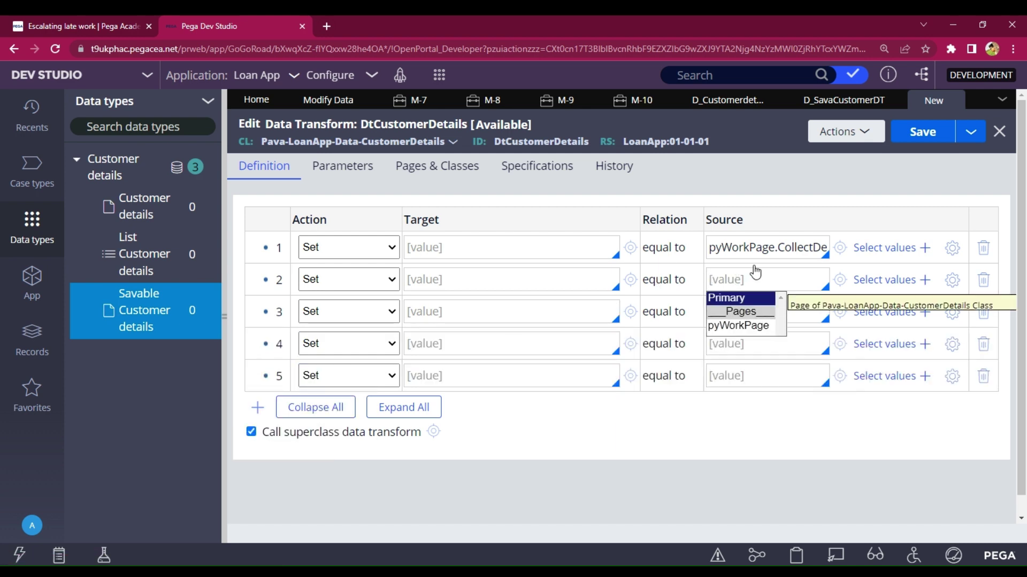
pyautogui.press('Return')
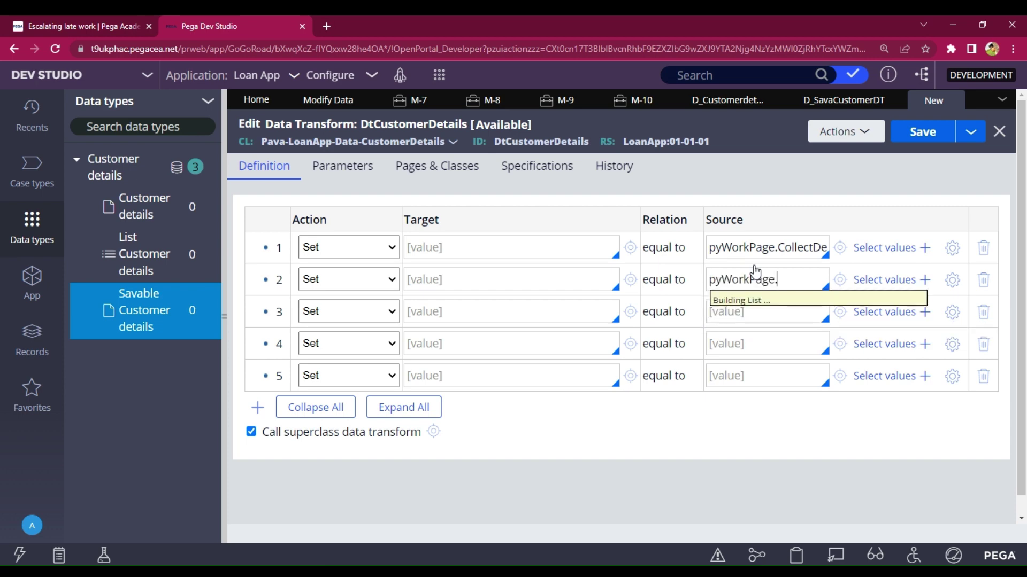
pyautogui.press('Return')
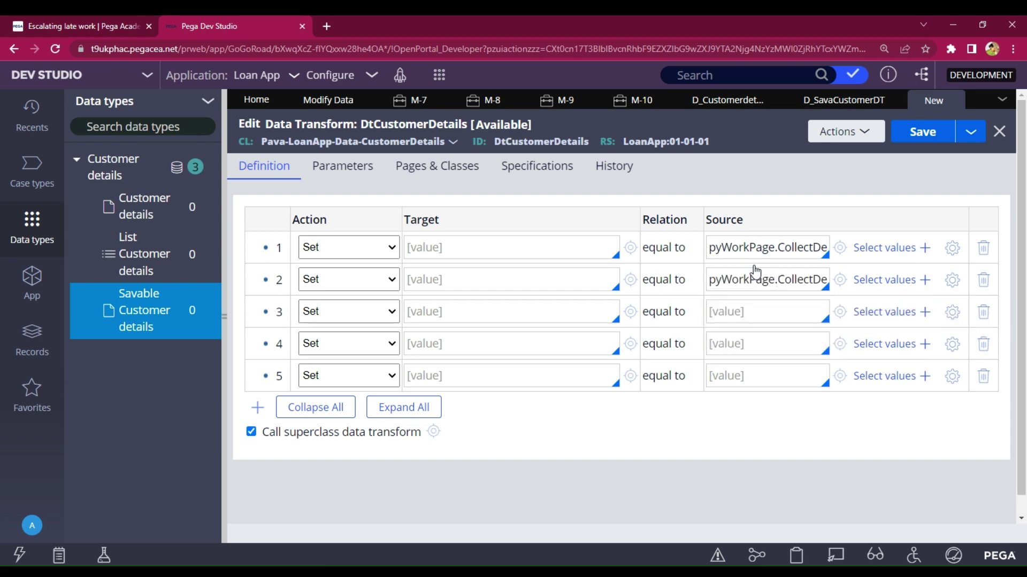
pyautogui.press('Down')
pyautogui.press('Escape')
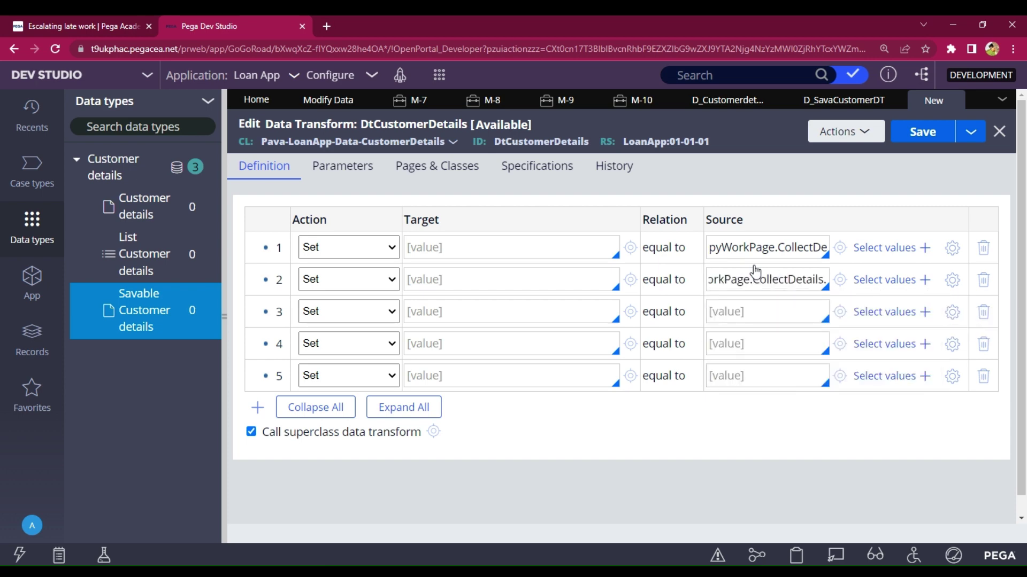
# - Set row 3's Source to pyWorkPage.CollectDetails
pyautogui.click(767, 315)
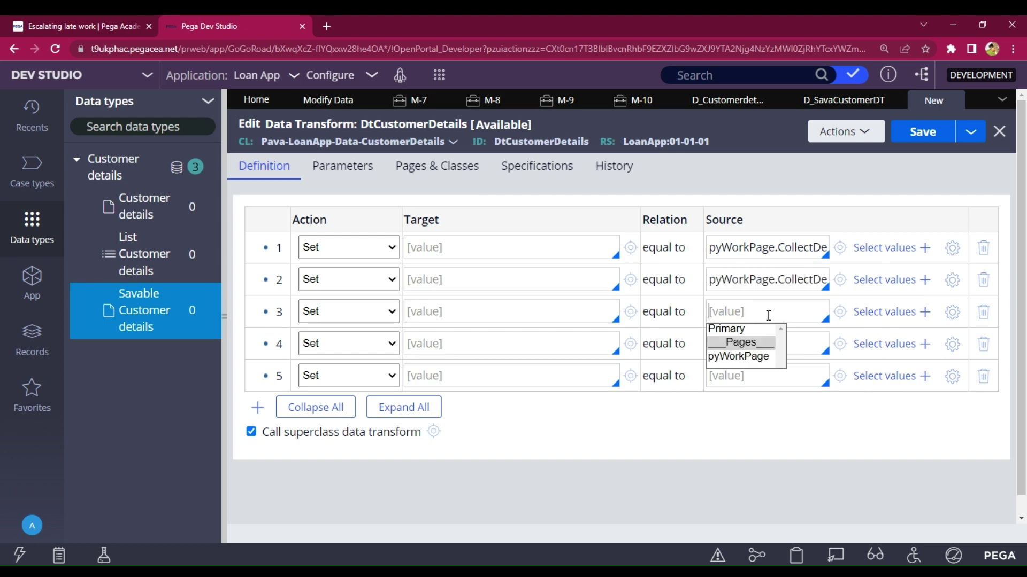
pyautogui.press('Return')
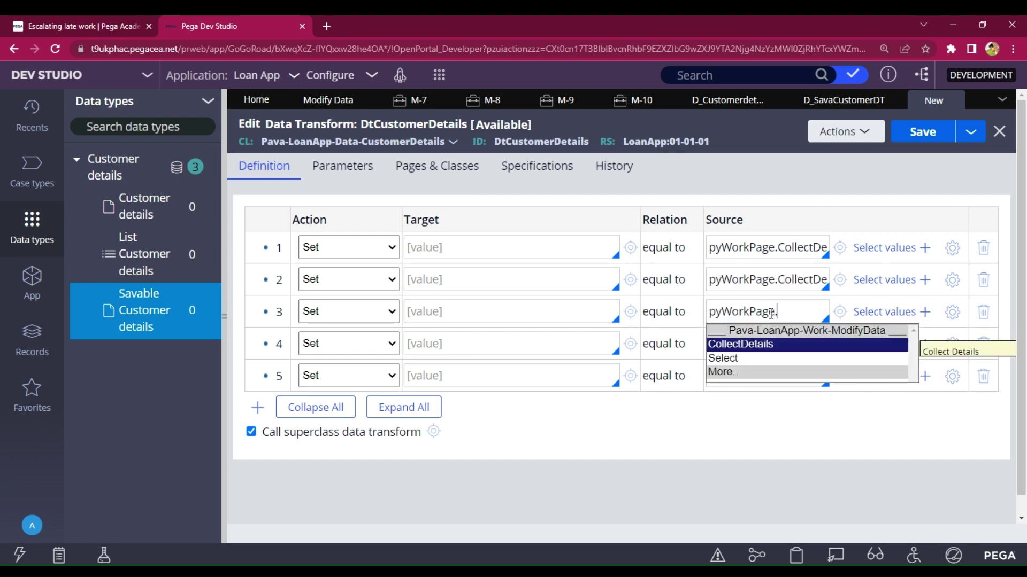
pyautogui.press('Return')
pyautogui.write('.')
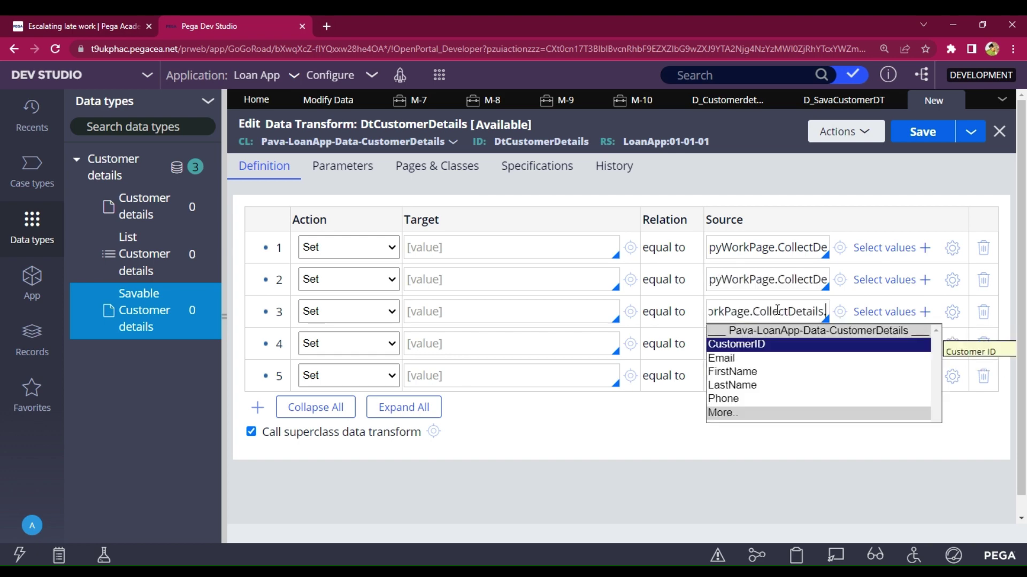
pyautogui.press('Down')
pyautogui.press('Down')
pyautogui.press('Escape')
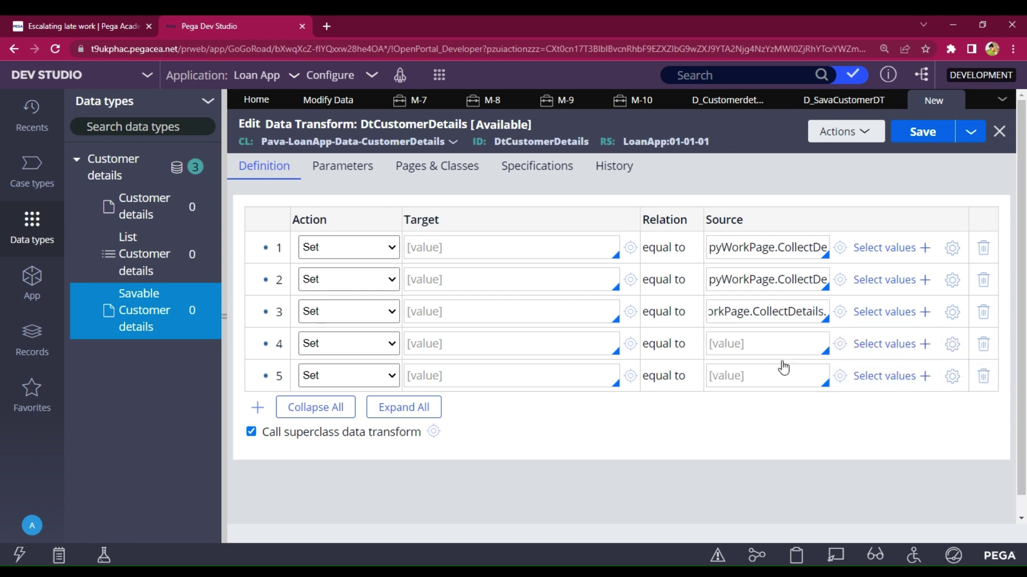
# - Set row 4's Source to pyWorkPage.CollectDetails, correcting a stray dot
pyautogui.click(766, 343)
pyautogui.write('.')
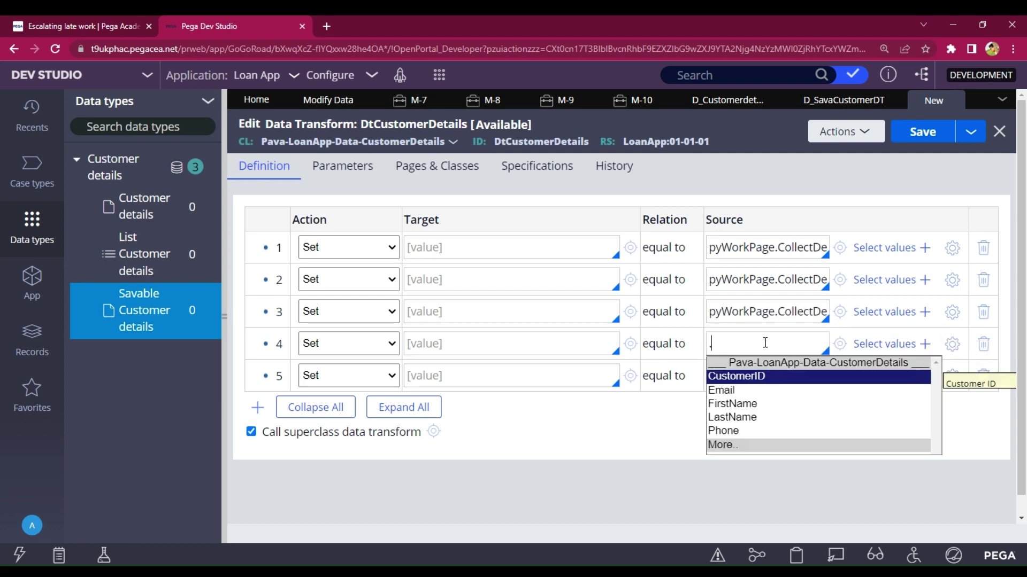
pyautogui.press('Down')
pyautogui.press('BackSpace')
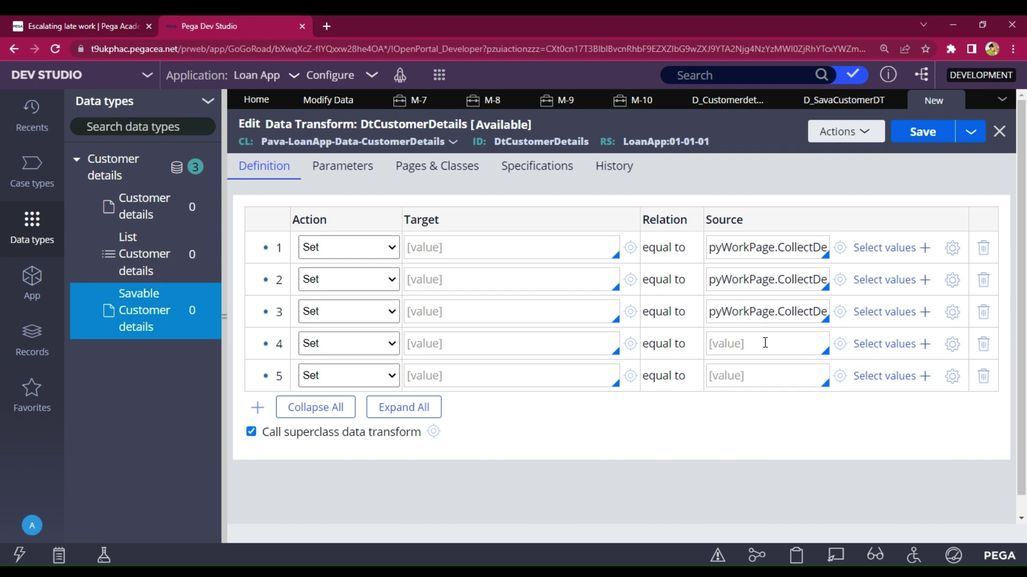
pyautogui.press('Down')
pyautogui.press('Down')
pyautogui.press('Down')
pyautogui.press('Return')
pyautogui.write('.')
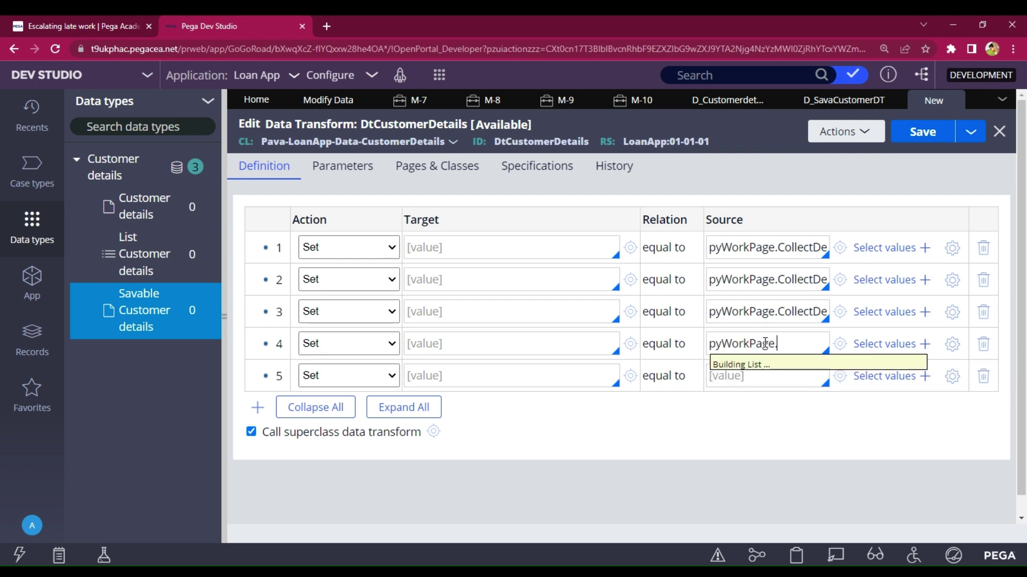
pyautogui.press('Down')
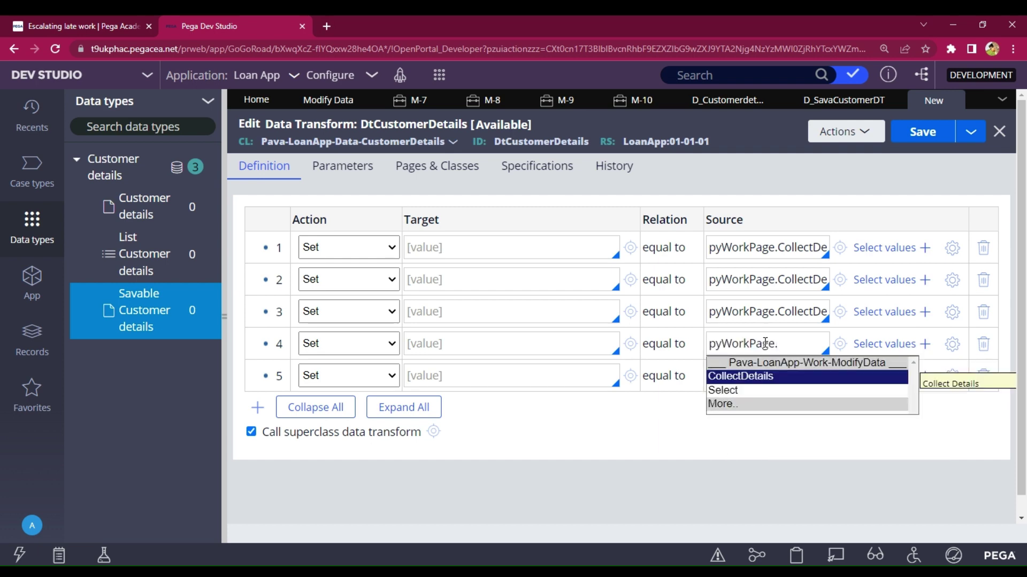
pyautogui.press('Return')
pyautogui.write('.')
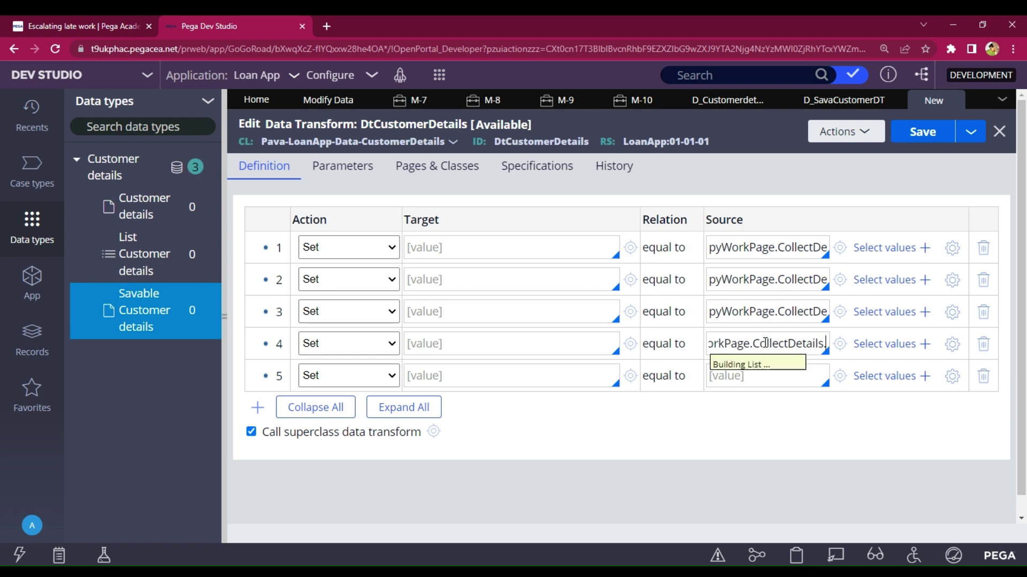
pyautogui.press('Down')
pyautogui.press('Down')
pyautogui.press('Down')
pyautogui.press('Down')
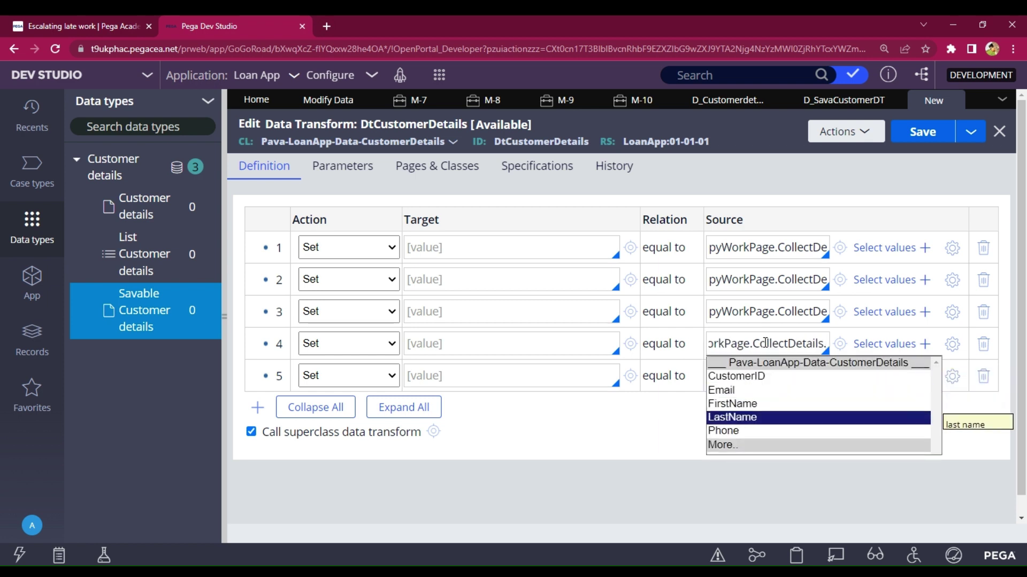
pyautogui.press('Escape')
# - Source row 5 from pyWorkPage.CollectDetails and begin entering row 1's Target
pyautogui.click(757, 380)
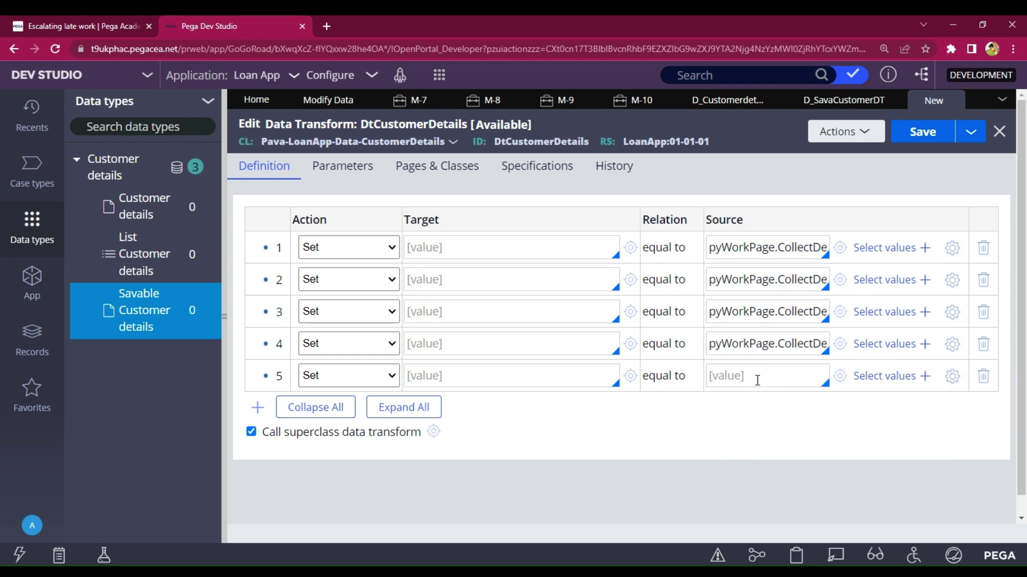
pyautogui.press('Down')
pyautogui.press('Return')
pyautogui.write('.')
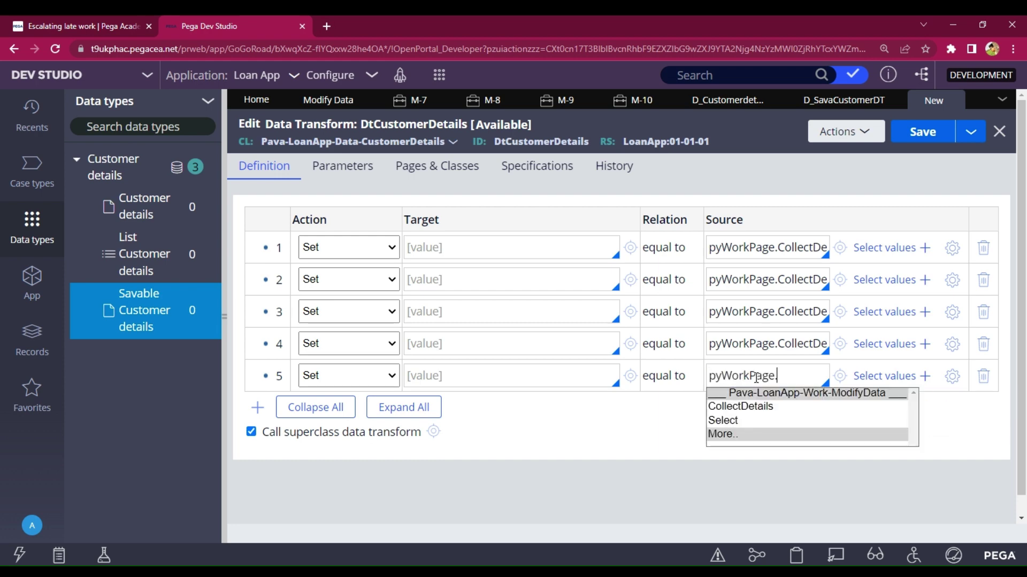
pyautogui.press('Down')
pyautogui.press('Return')
pyautogui.write('.')
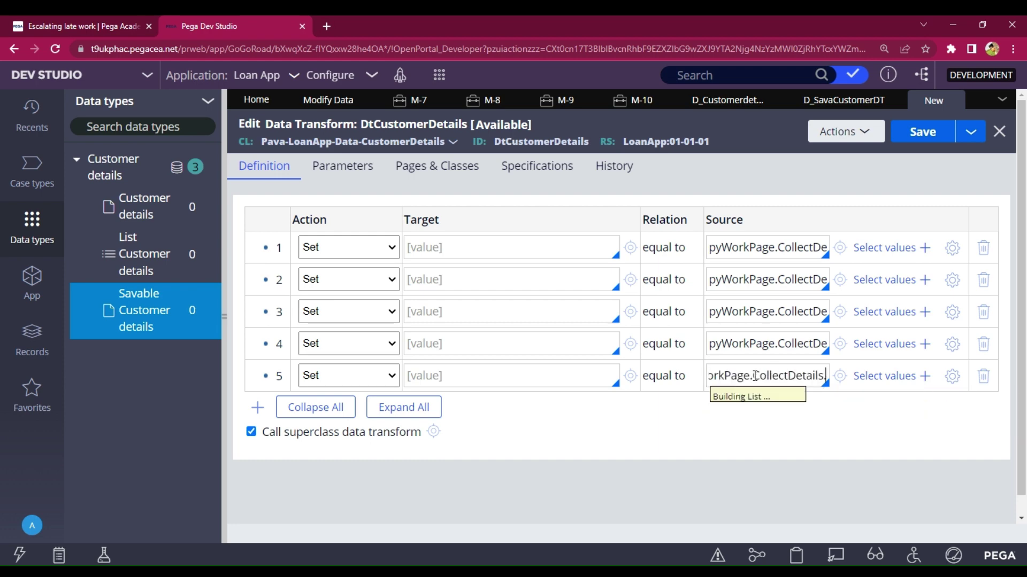
pyautogui.press('Down')
pyautogui.press('Down')
pyautogui.press('Down')
pyautogui.press('Down')
pyautogui.press('Escape')
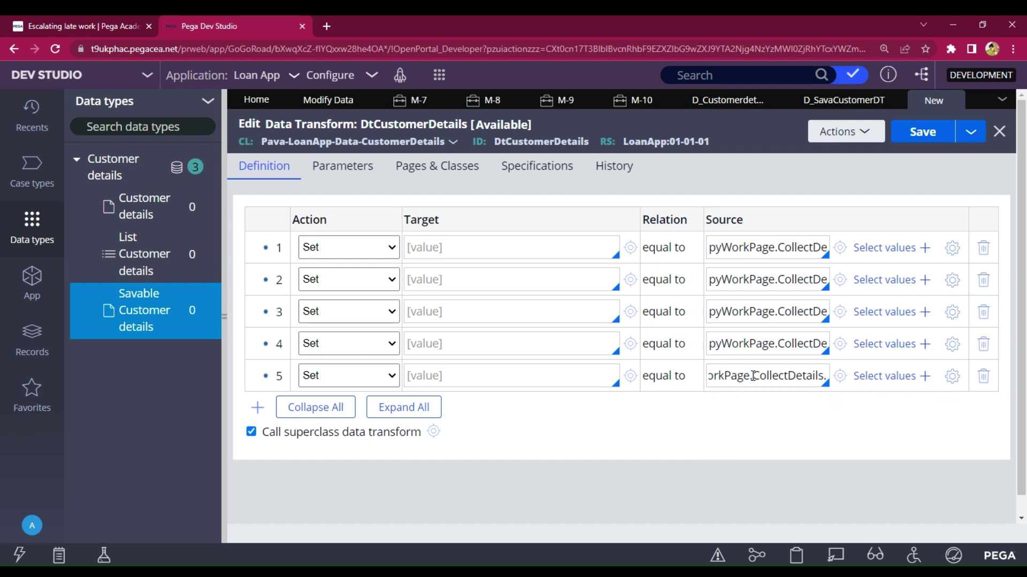
pyautogui.click(427, 250)
pyautogui.write('.')
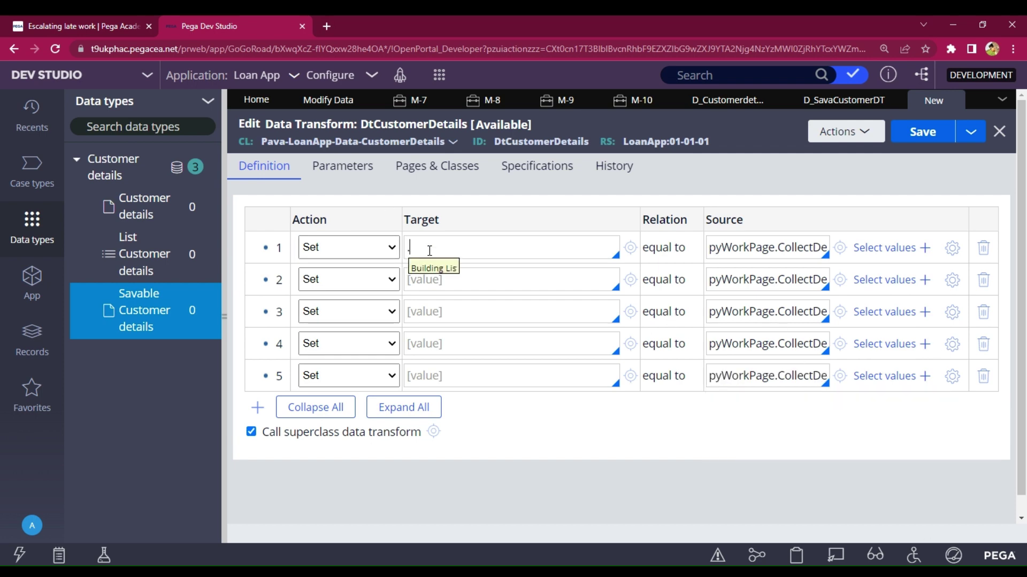
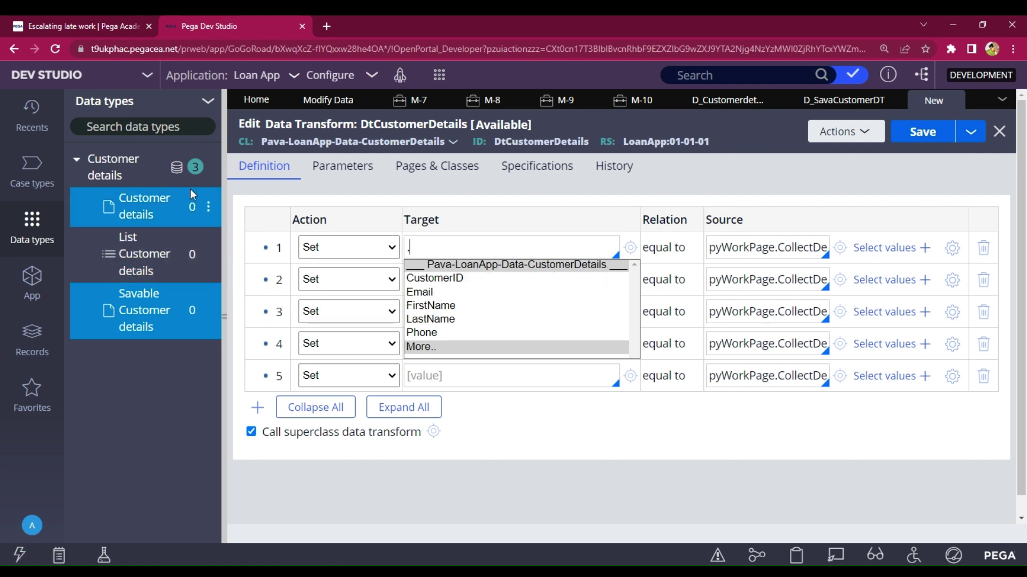
# - Set the targets of rows 1–3 to .CustomerID, .Email and .FirstName
pyautogui.press('Down')
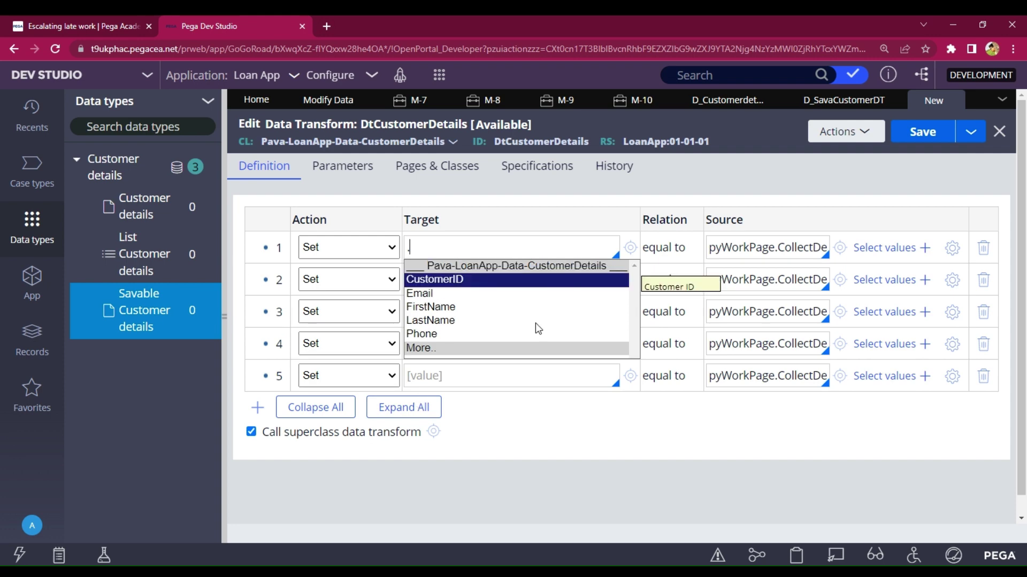
pyautogui.press('Return')
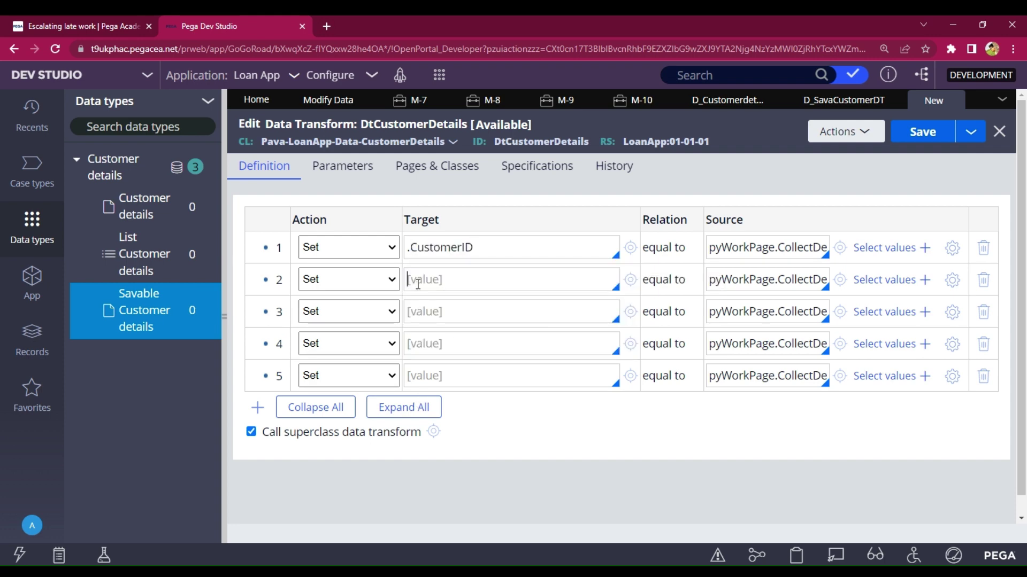
pyautogui.click(418, 280)
pyautogui.press('Down')
pyautogui.press('Down')
pyautogui.press('Return')
pyautogui.click(436, 312)
pyautogui.press('Down')
pyautogui.press('Down')
pyautogui.press('Down')
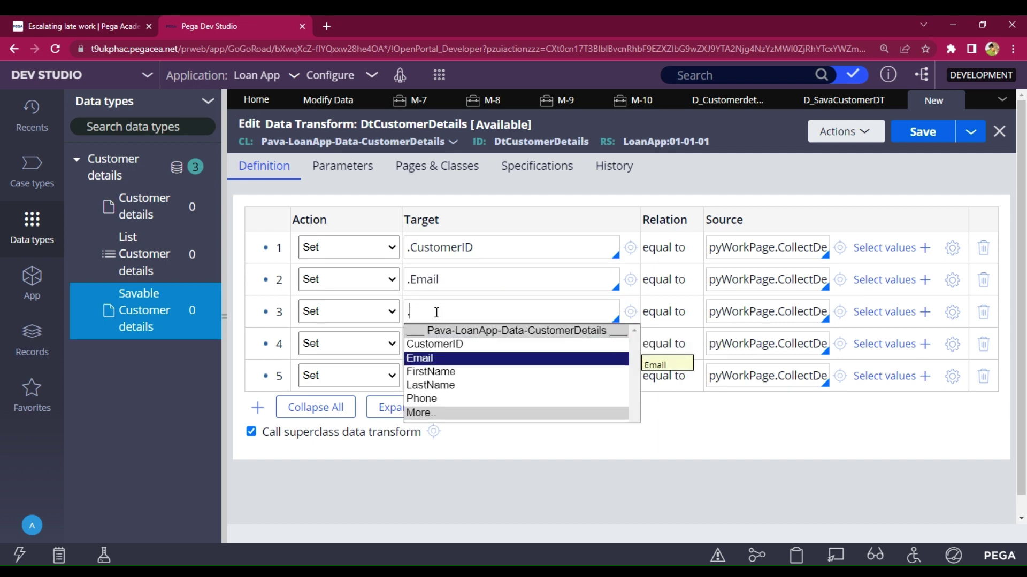
pyautogui.press('Return')
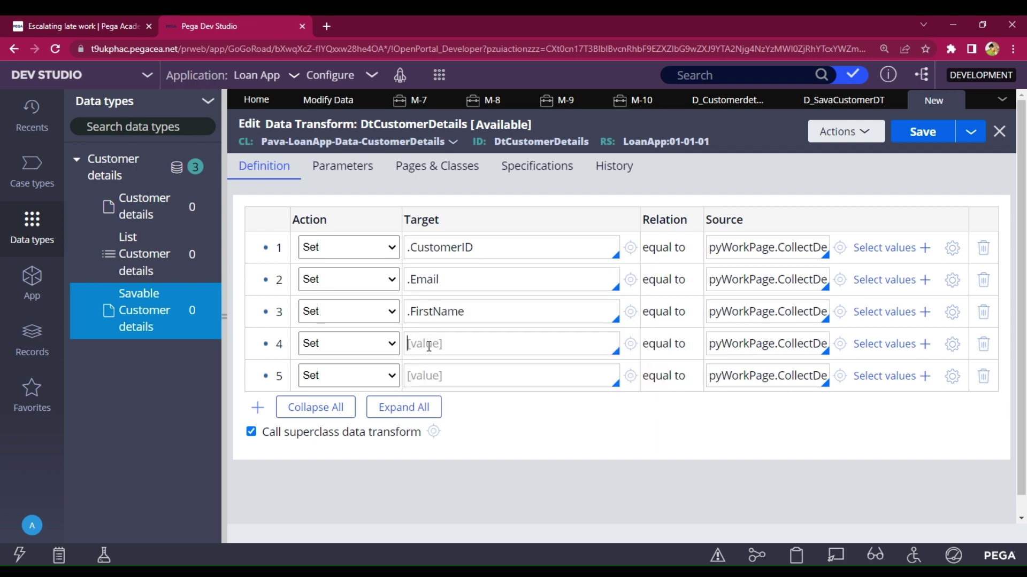
# - Set the targets of rows 4 and 5 to .LastName and .Phone
pyautogui.click(429, 346)
pyautogui.press('Down')
pyautogui.press('Down')
pyautogui.press('Down')
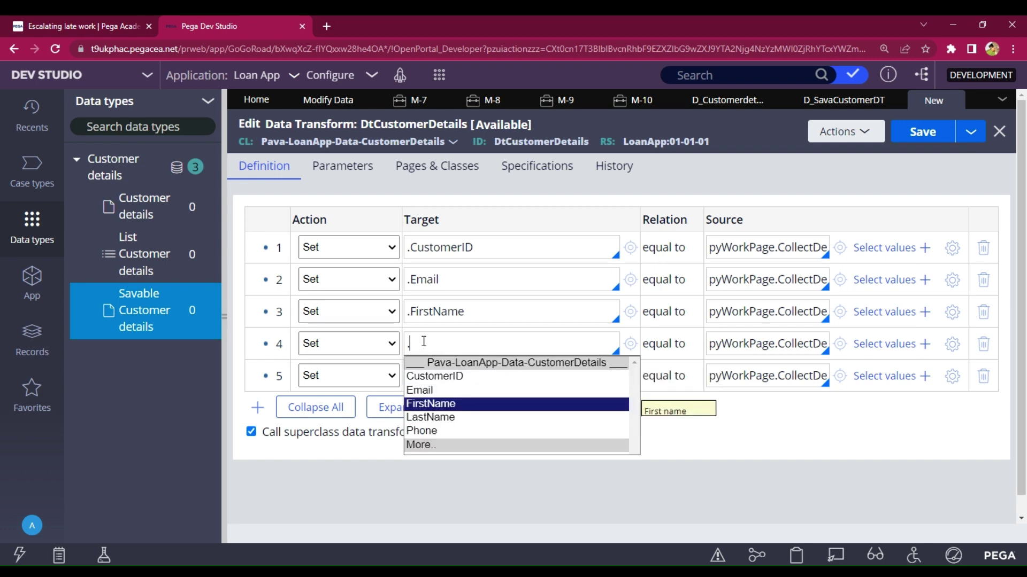
pyautogui.press('Down')
pyautogui.press('Return')
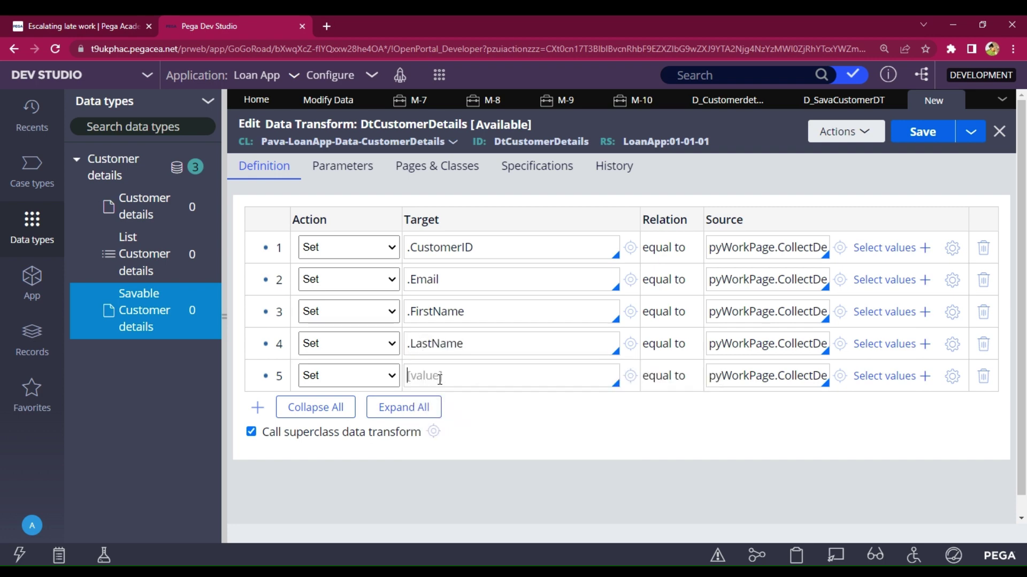
pyautogui.click(439, 380)
pyautogui.press('Down')
pyautogui.press('Down')
pyautogui.press('Down')
pyautogui.press('Down')
pyautogui.press('Down')
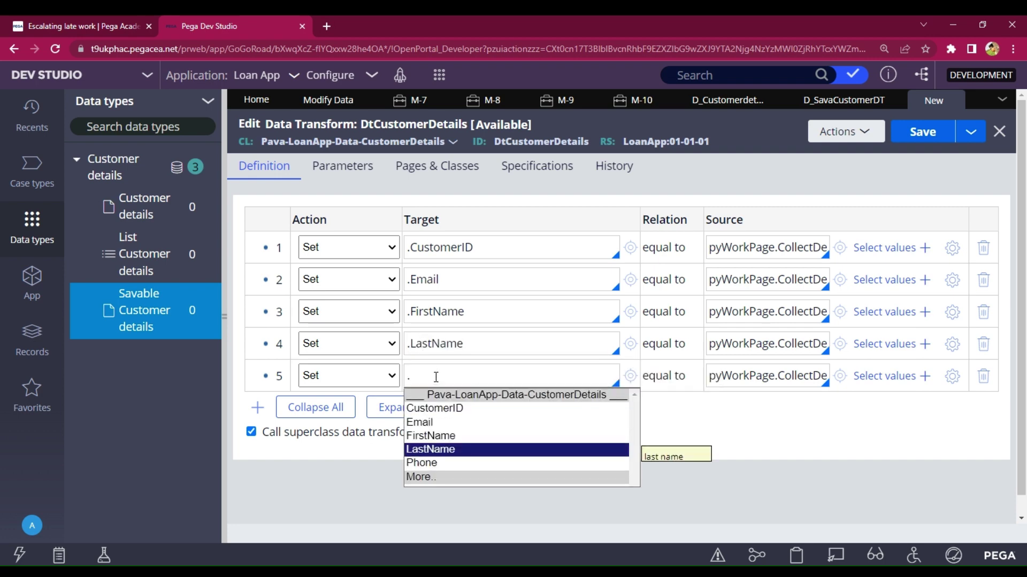
pyautogui.press('Return')
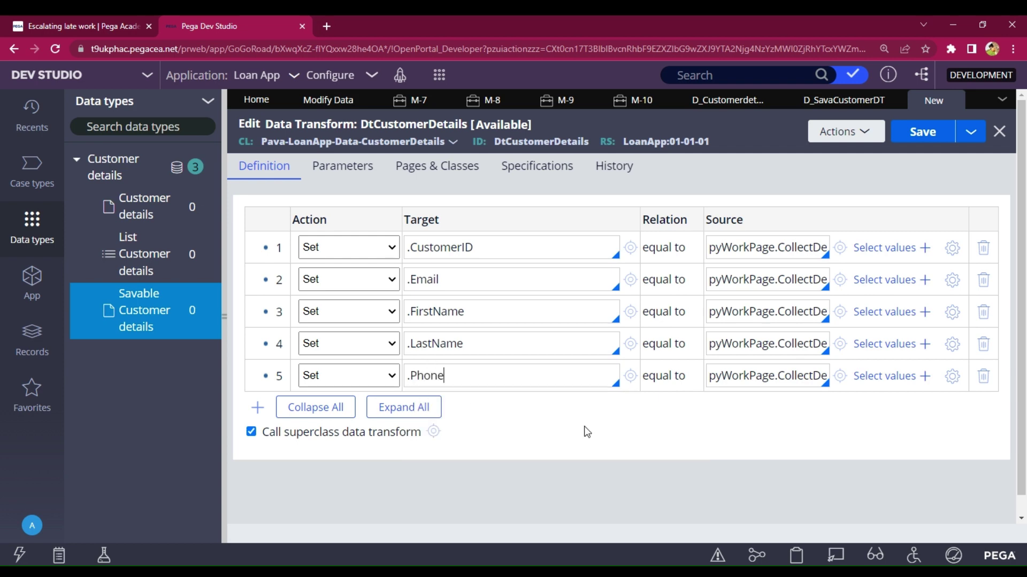
# - Save DtCustomerDetails and the D_SavaCustomerDT data page, copy the page ID, and return to Modify Data
pyautogui.click(925, 134)
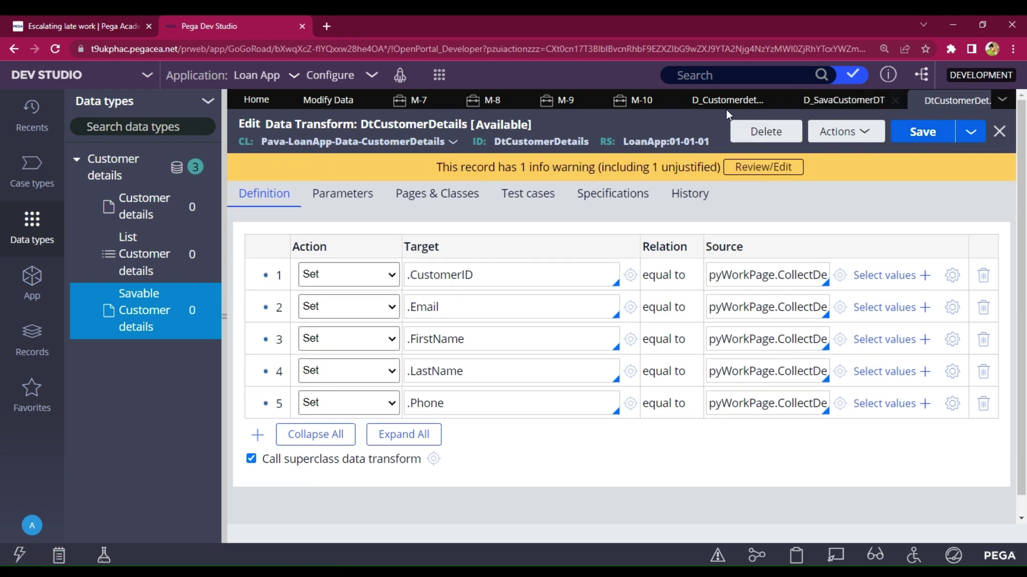
pyautogui.click(828, 98)
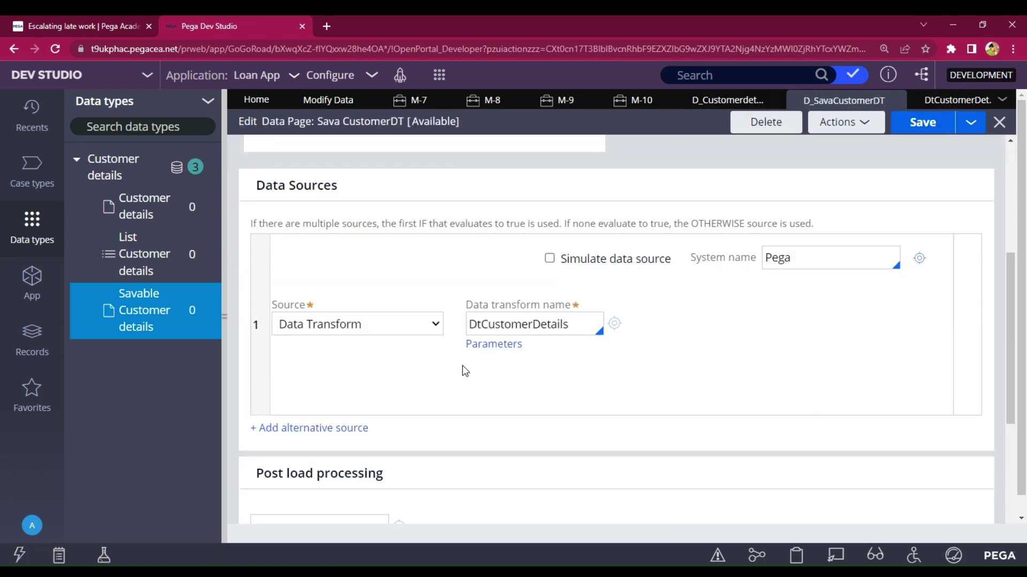
pyautogui.click(926, 132)
pyautogui.click(921, 133)
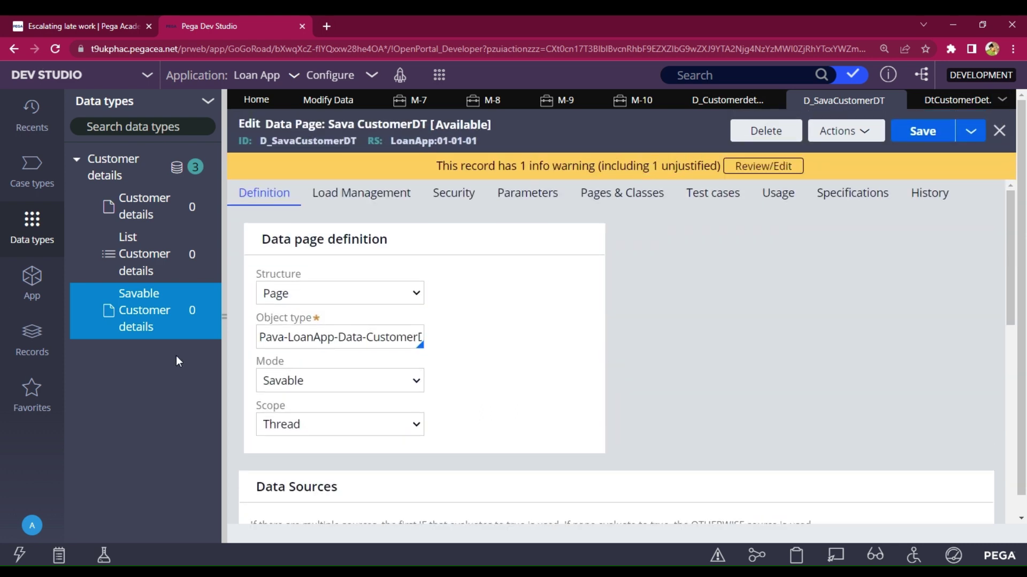
pyautogui.moveTo(358, 139); pyautogui.dragTo(266, 154)
pyautogui.hotkey('ctrl', 'c')
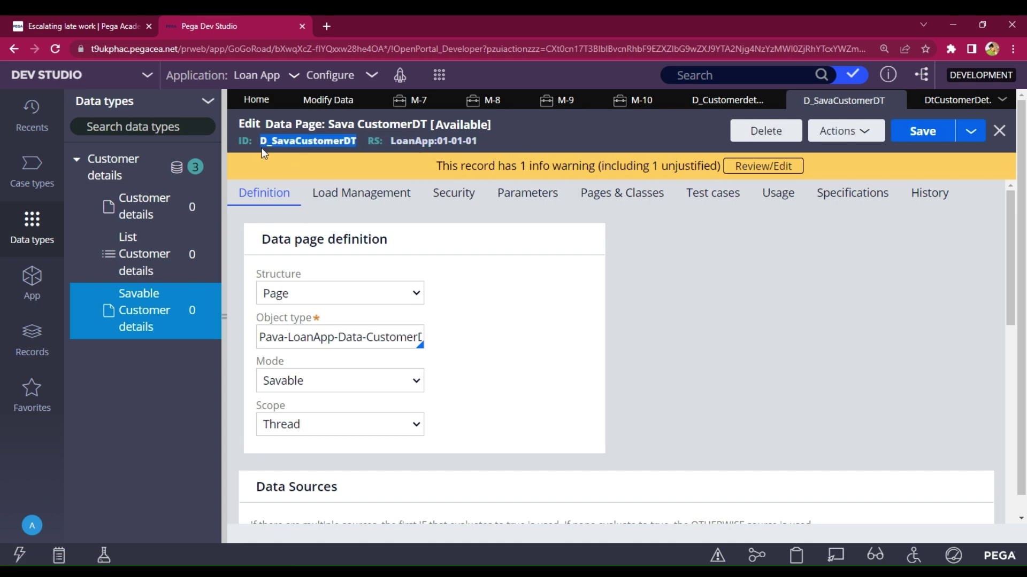
pyautogui.click(326, 101)
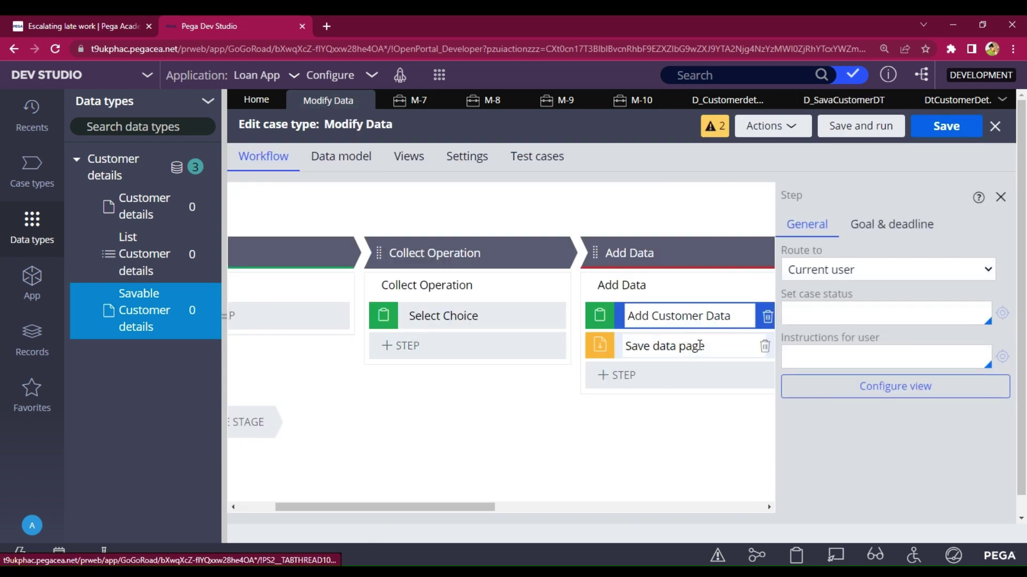
# - Point the Save data page step at D_SavaCustomerDT, then save and run a new Modify Data case
pyautogui.click(667, 347)
pyautogui.click(853, 266)
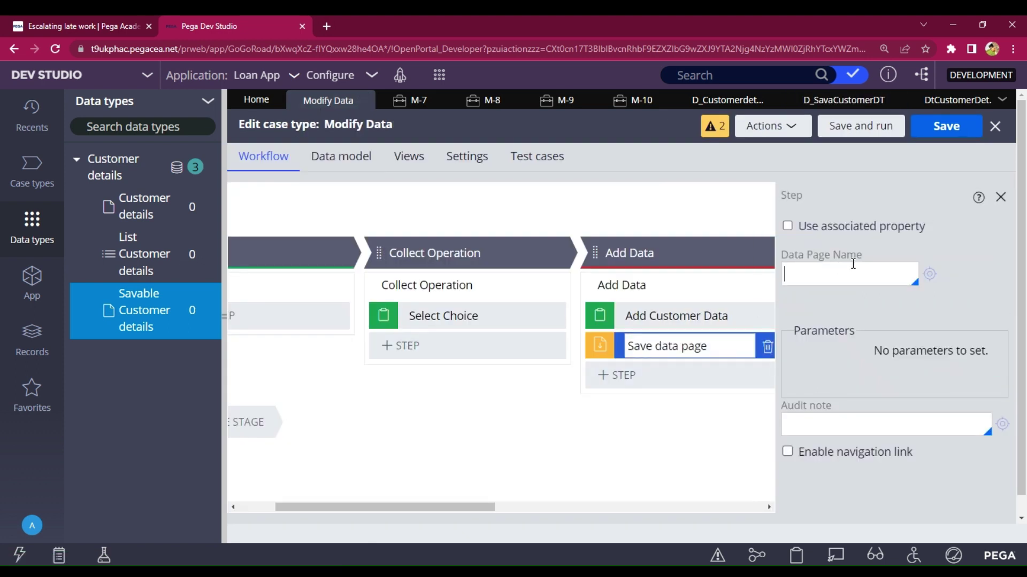
pyautogui.hotkey('ctrl', 'v')
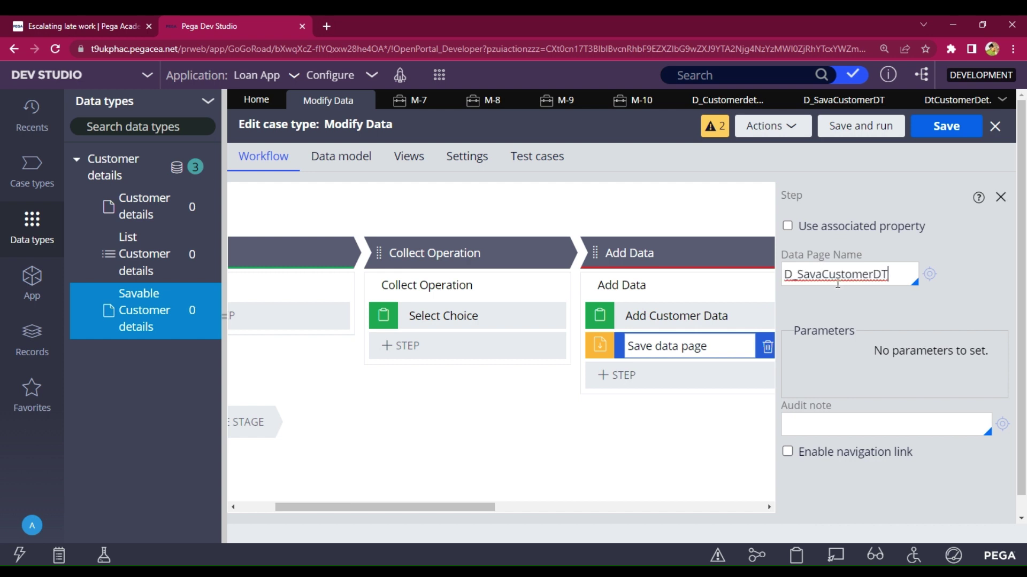
pyautogui.click(937, 312)
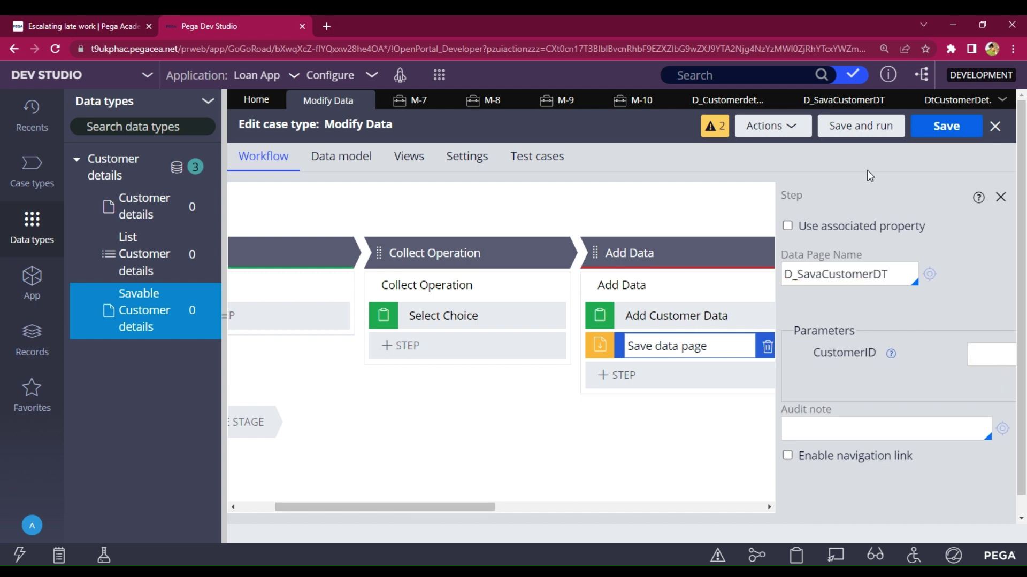
pyautogui.click(951, 139)
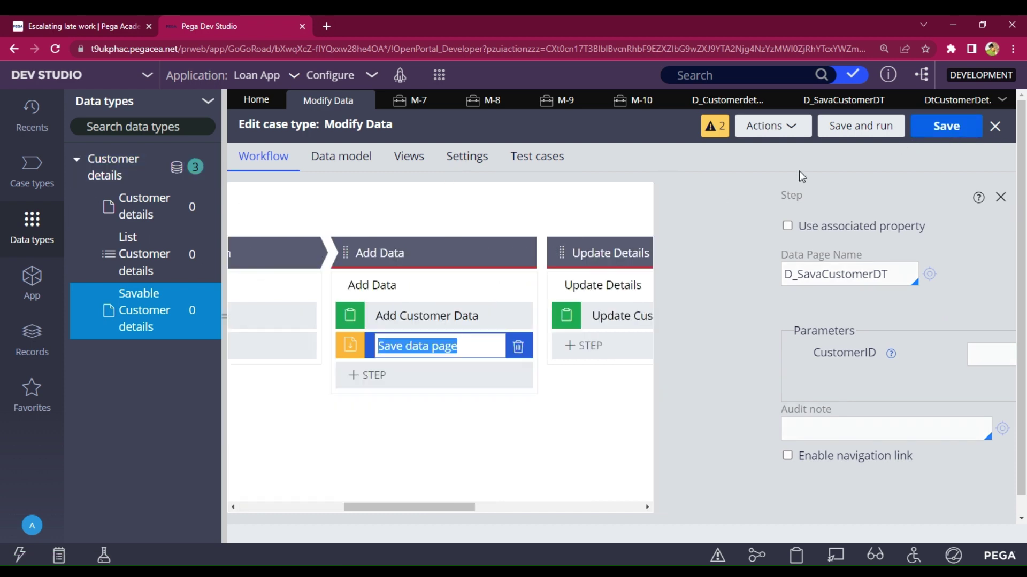
pyautogui.click(846, 134)
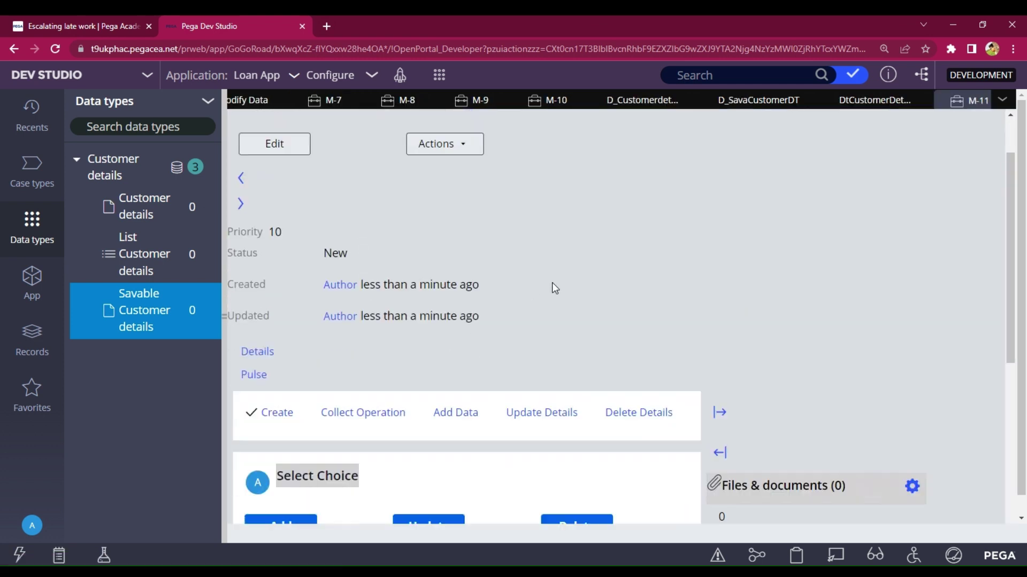
# - Choose the add-customer operation and enter the customer ID, first name and last name
pyautogui.scroll(-5, 481, 310)
pyautogui.click(279, 248)
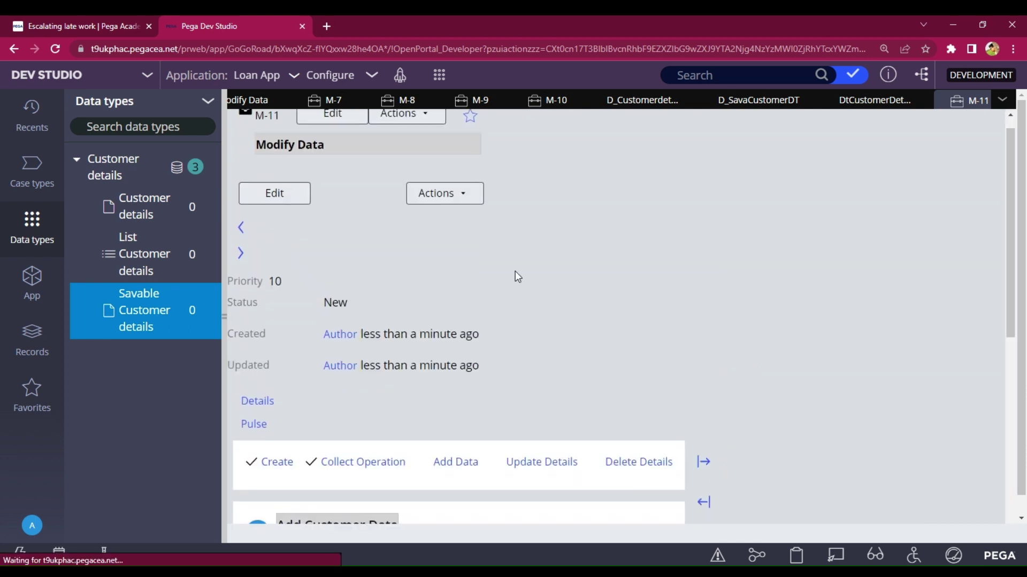
pyautogui.write('C')
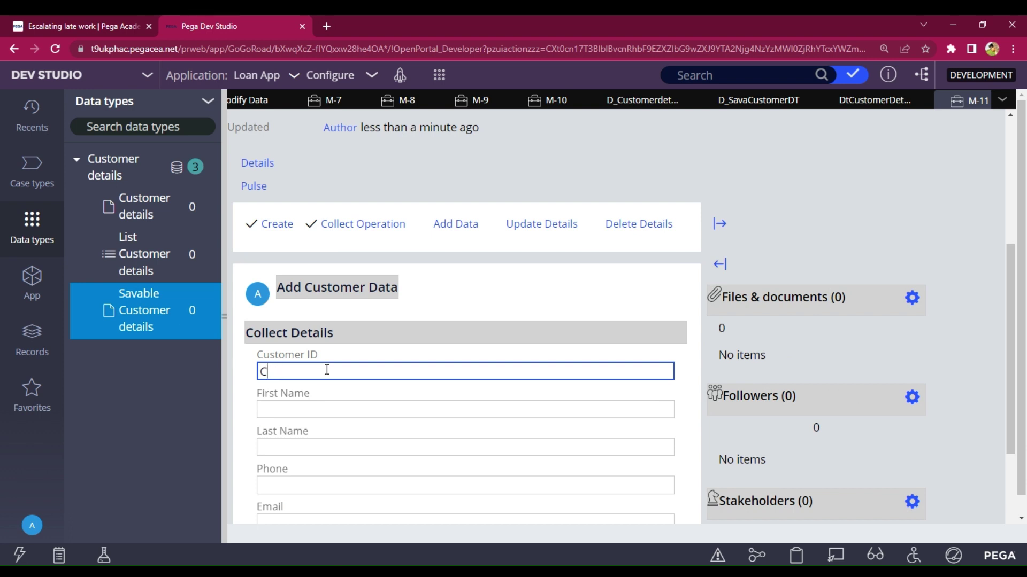
pyautogui.write('Vusustomer@123')
pyautogui.click(351, 410)
pyautogui.write('Cus')
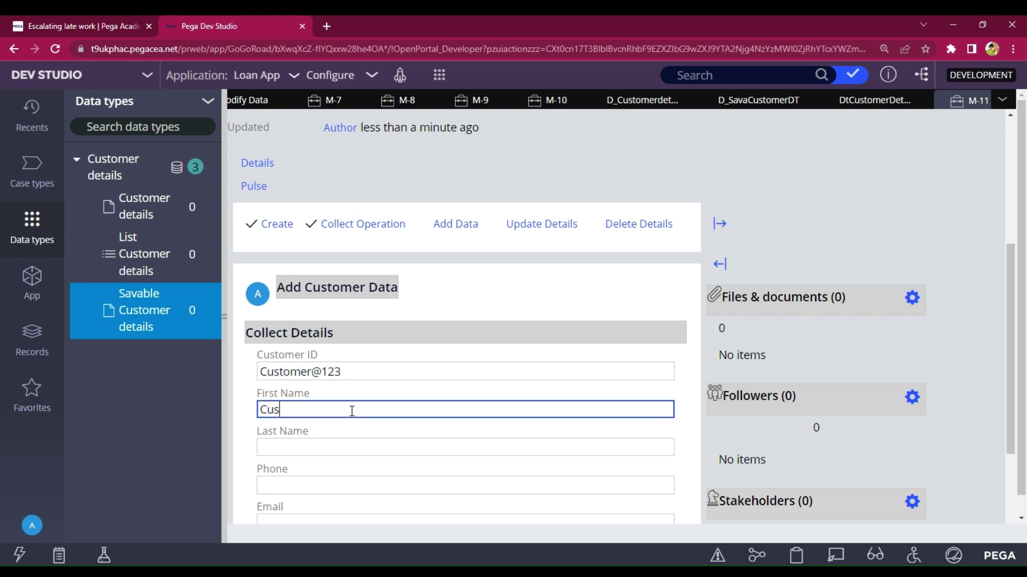
pyautogui.write('tomer')
pyautogui.click(354, 450)
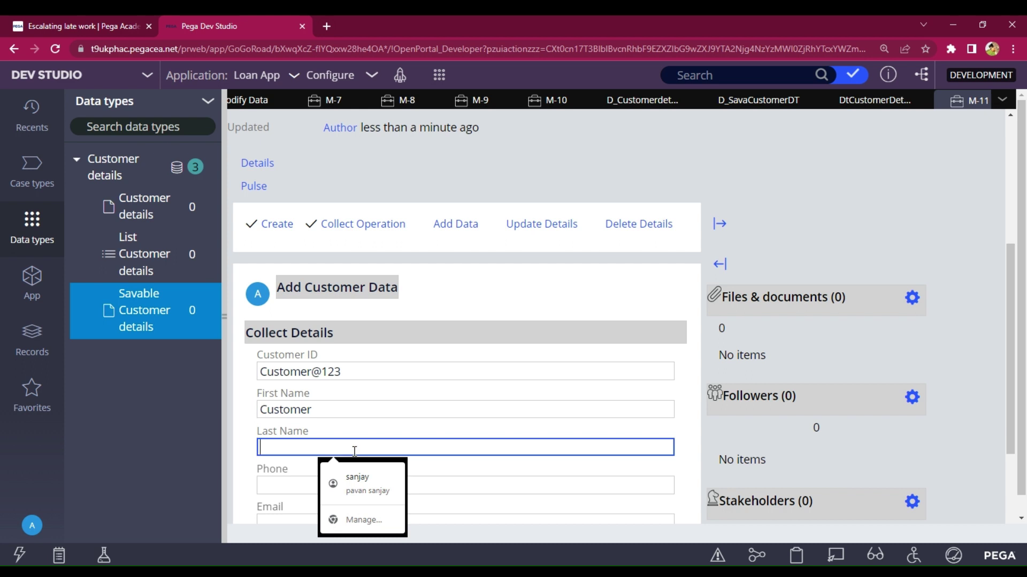
pyautogui.write('mam')
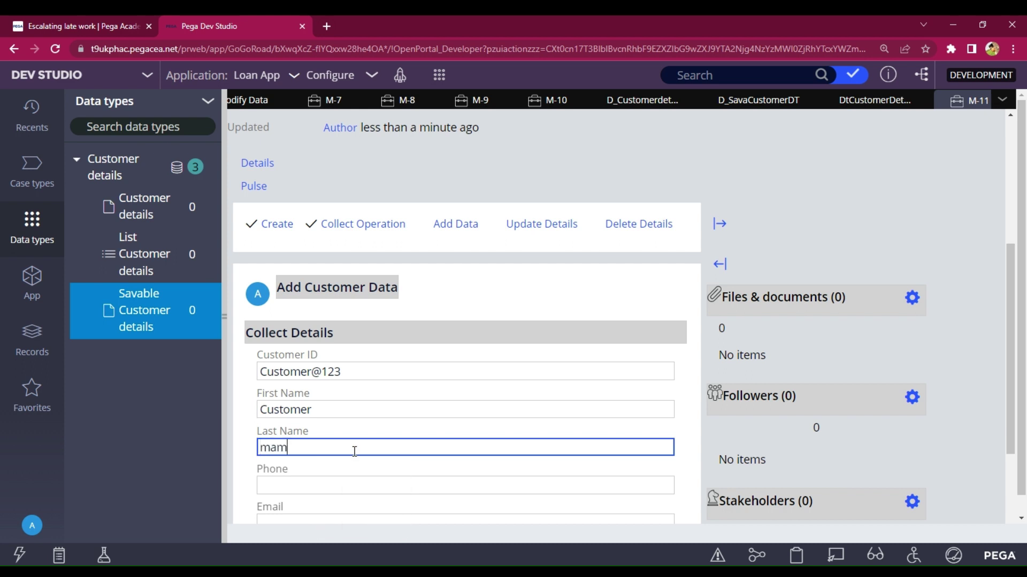
# - Enter the phone number, removing a stray leading character, add the email, and submit the details
pyautogui.scroll(-1, 331, 417)
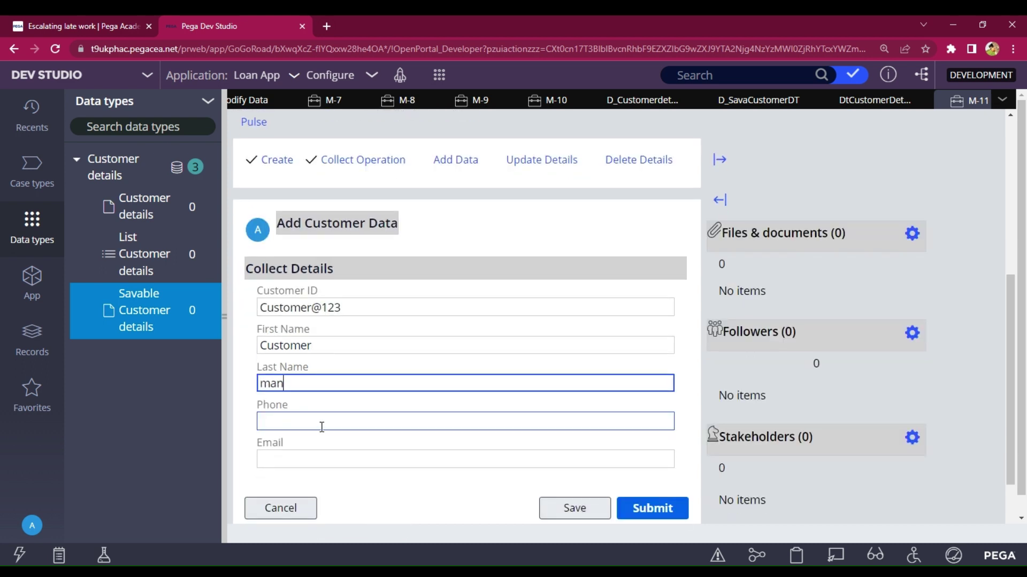
pyautogui.click(320, 428)
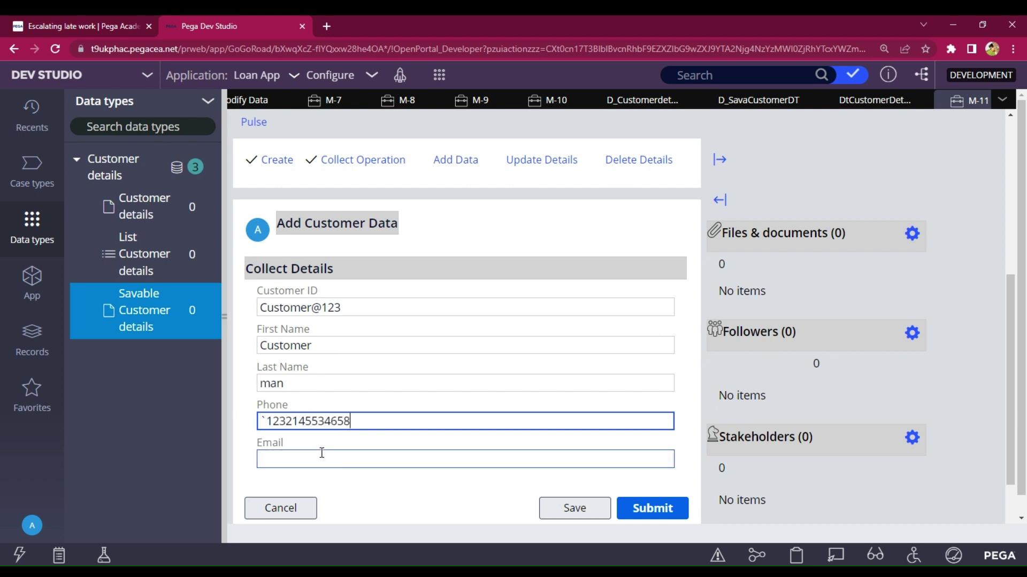
pyautogui.click(320, 458)
pyautogui.hotkey('shift', 'Tab')
pyautogui.press('Home')
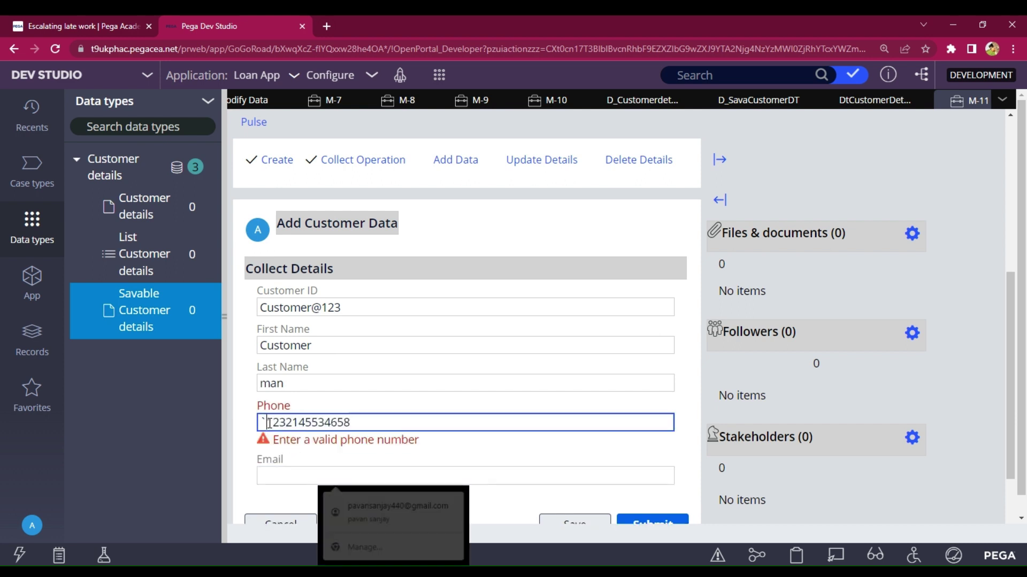
pyautogui.press('Delete')
pyautogui.click(309, 474)
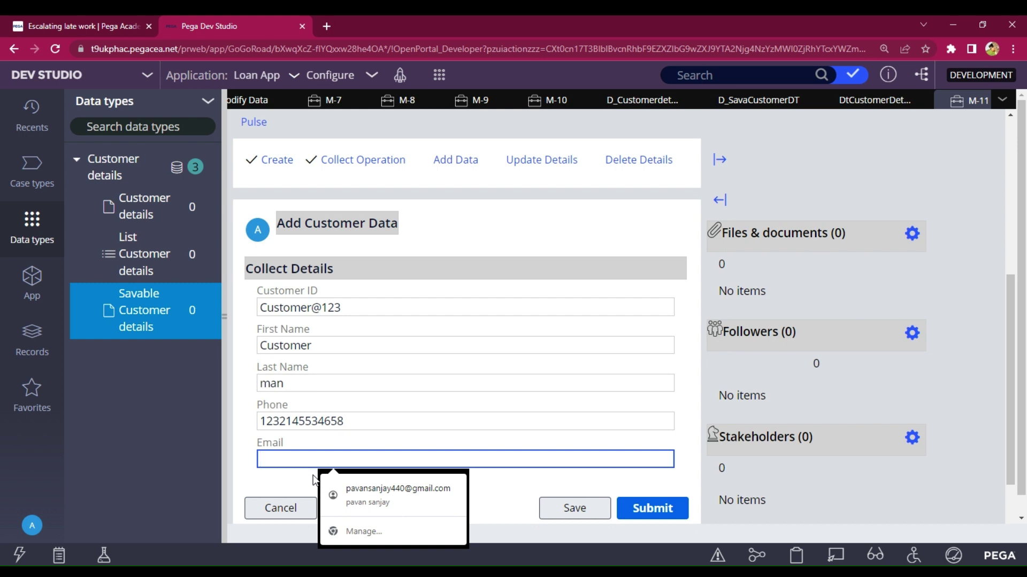
pyautogui.write('C')
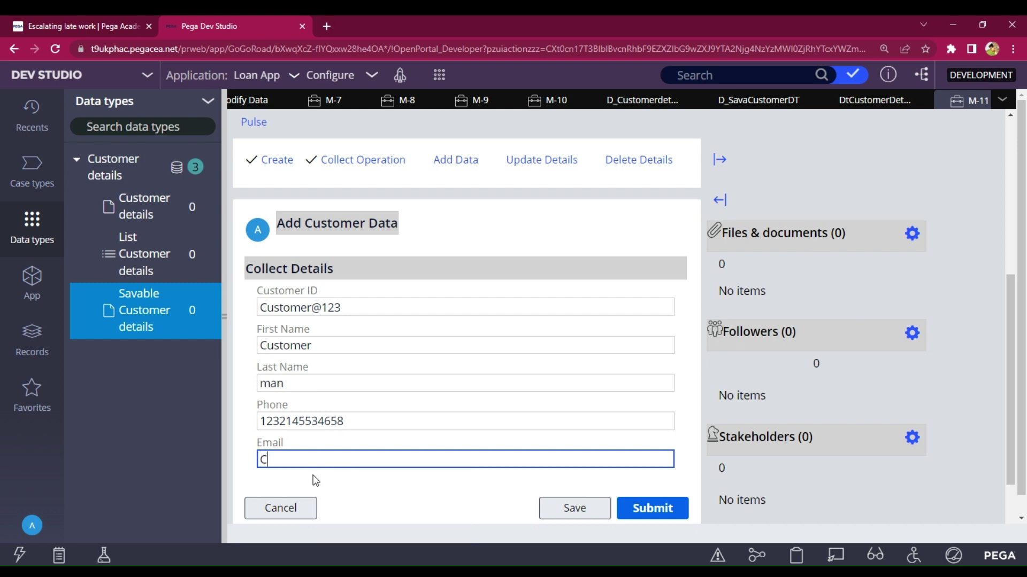
pyautogui.write('ust@123344')
pyautogui.scroll(-2, 588, 436)
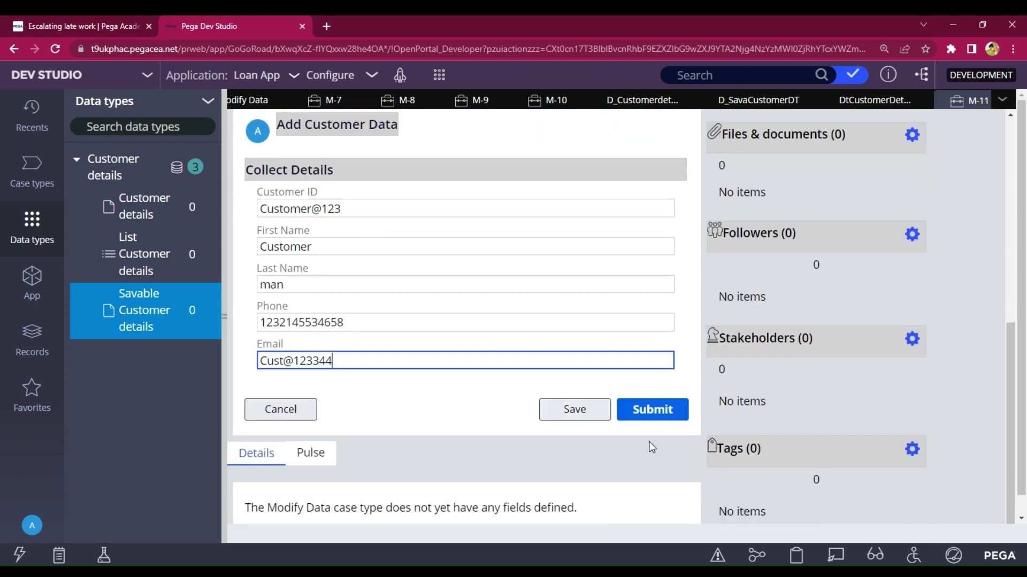
pyautogui.click(654, 412)
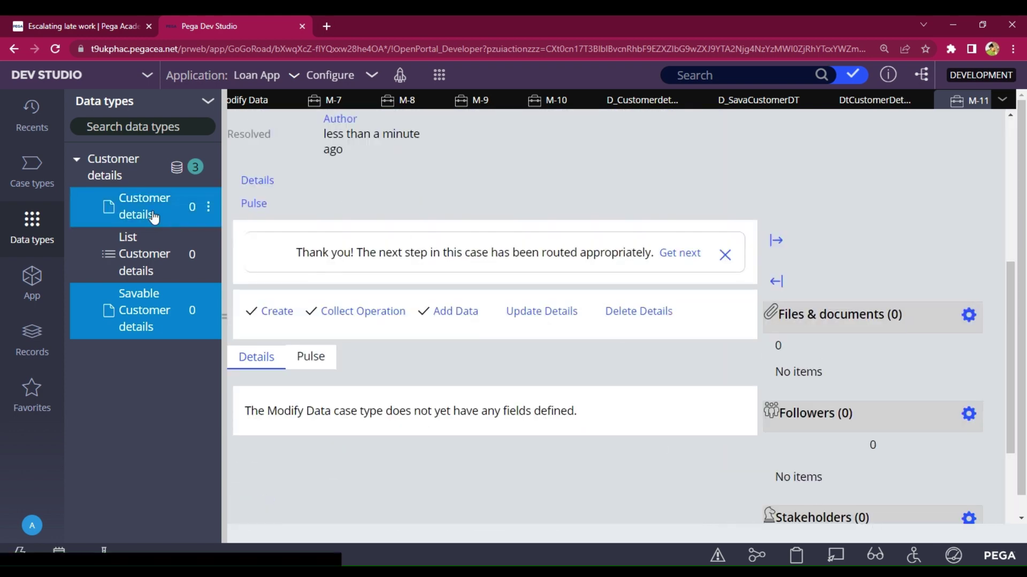
# - Check the Customer details records, close all open tabs, and go to the case types list
pyautogui.click(114, 169)
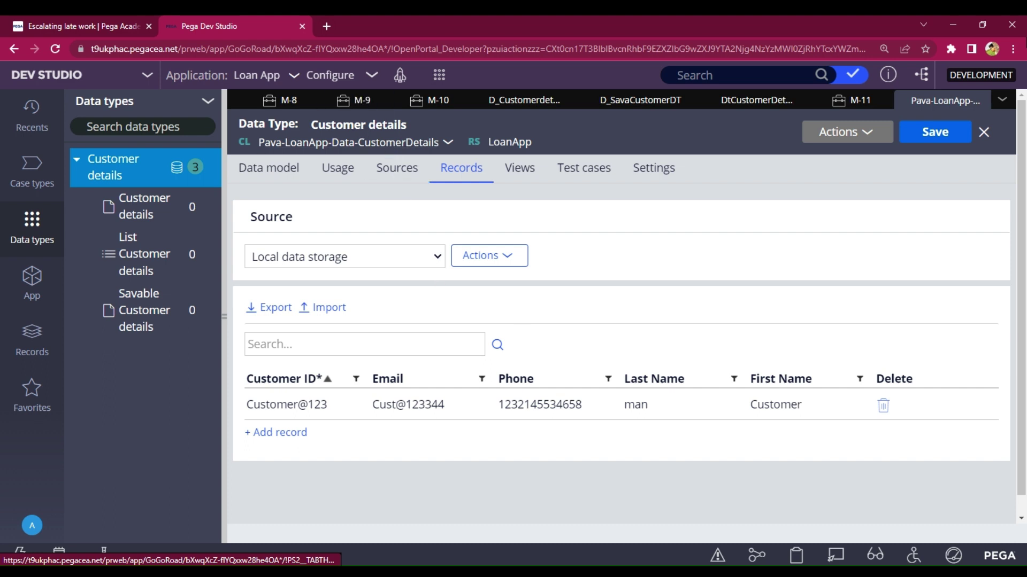
pyautogui.click(1002, 100)
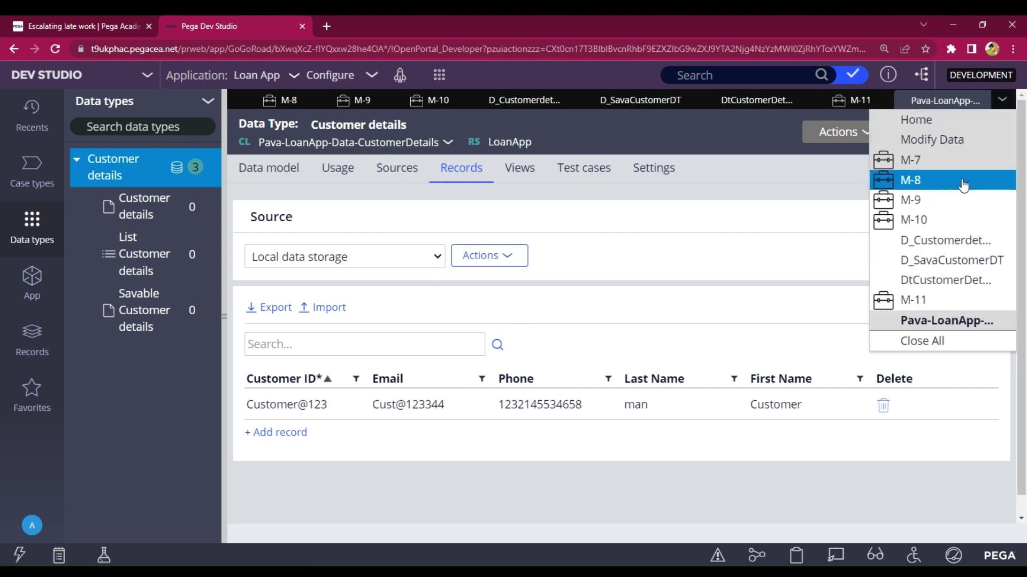
pyautogui.click(933, 342)
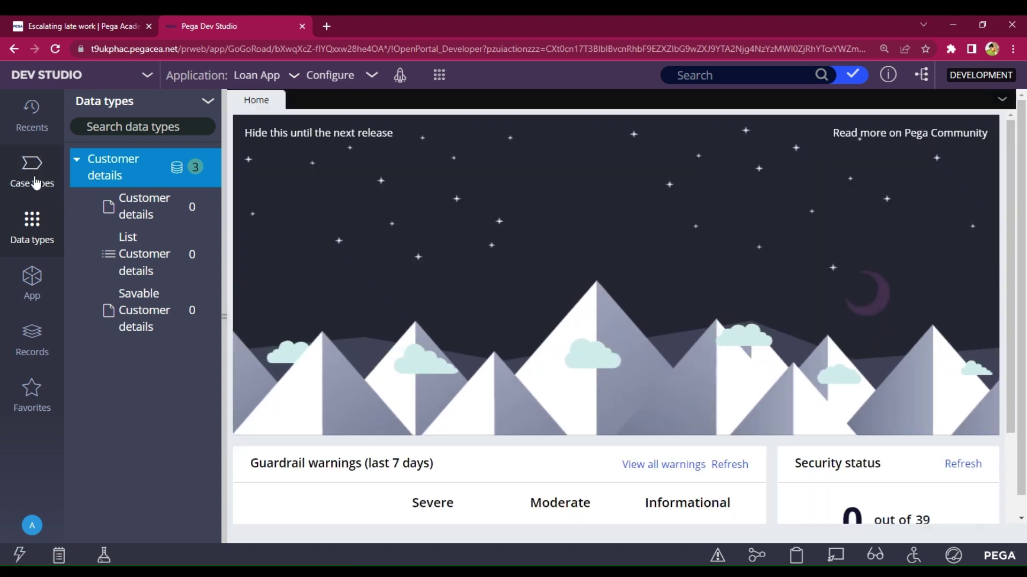
pyautogui.click(35, 182)
# - Add an Update Details field of embedded Customer details data to the Update Customer Details step
pyautogui.click(108, 162)
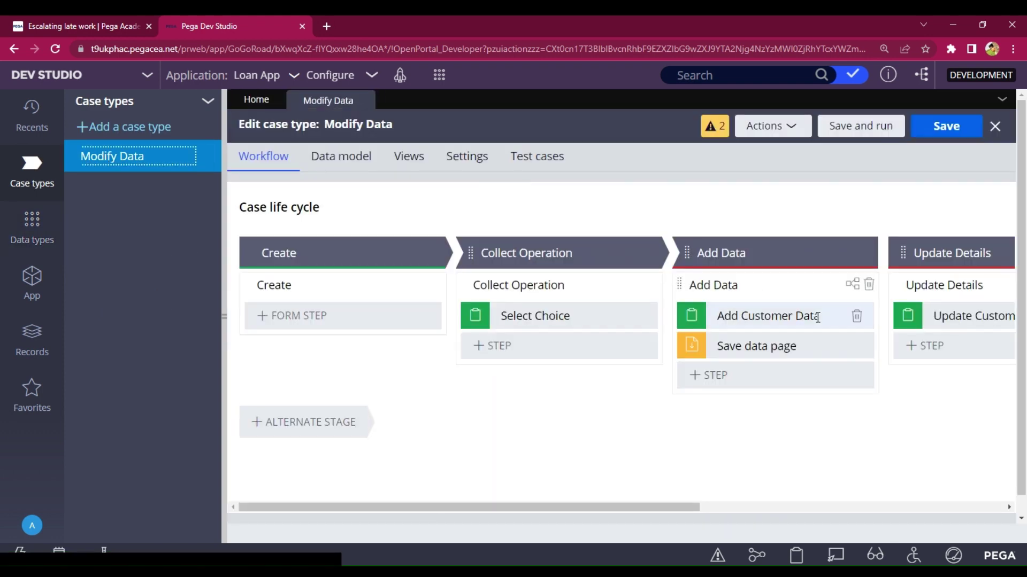
pyautogui.moveTo(687, 506); pyautogui.dragTo(829, 493)
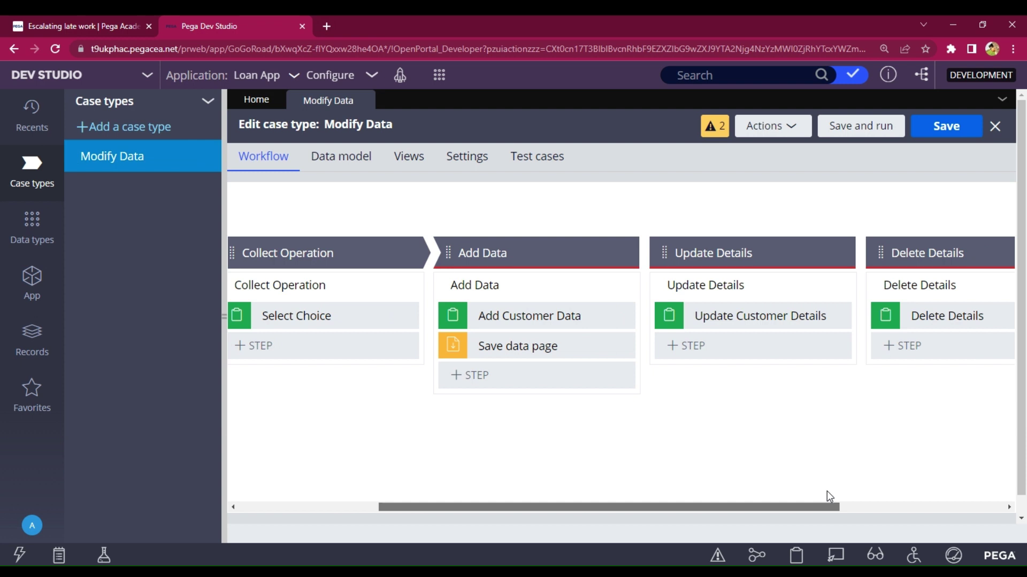
pyautogui.click(750, 318)
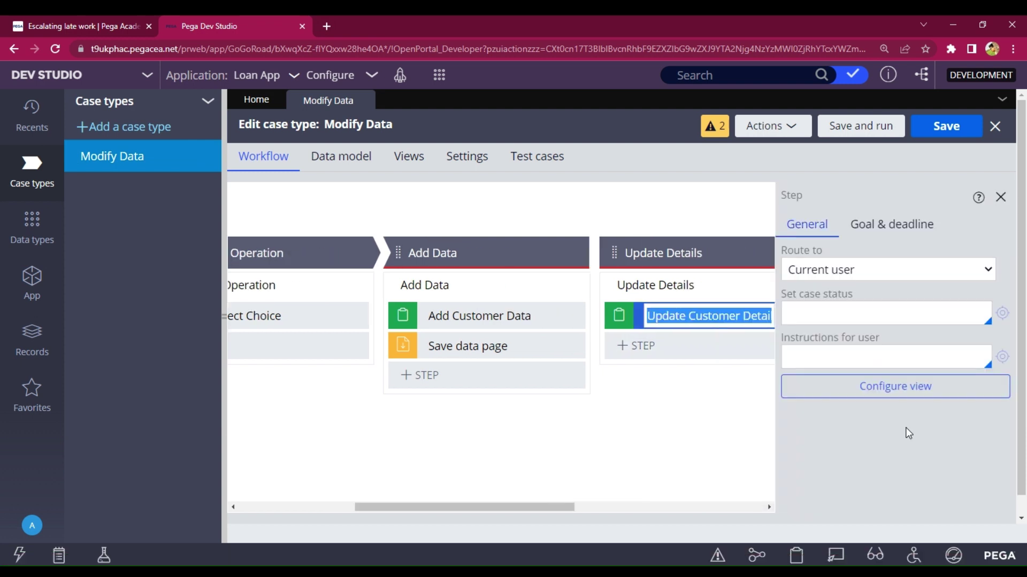
pyautogui.click(879, 389)
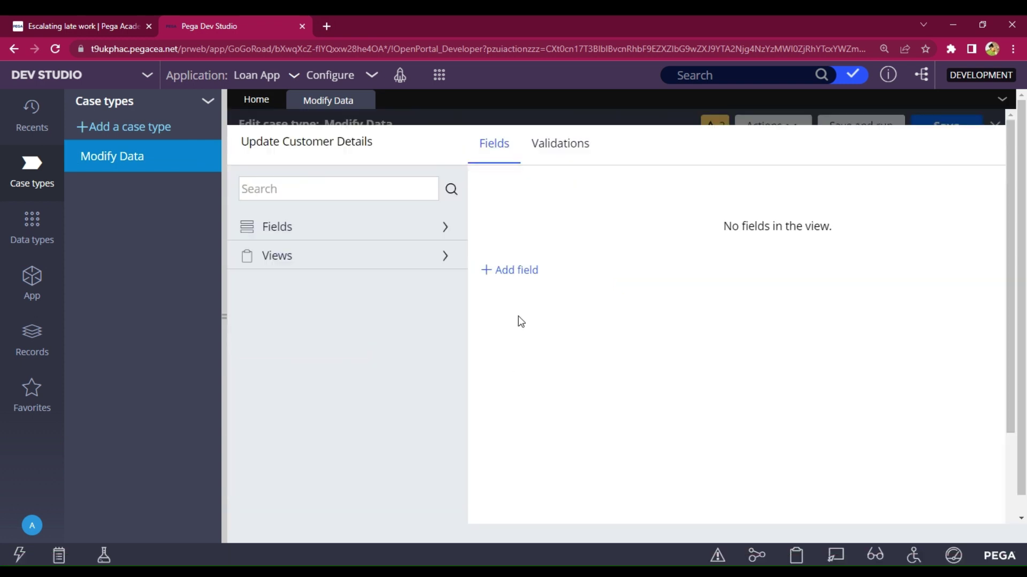
pyautogui.click(515, 274)
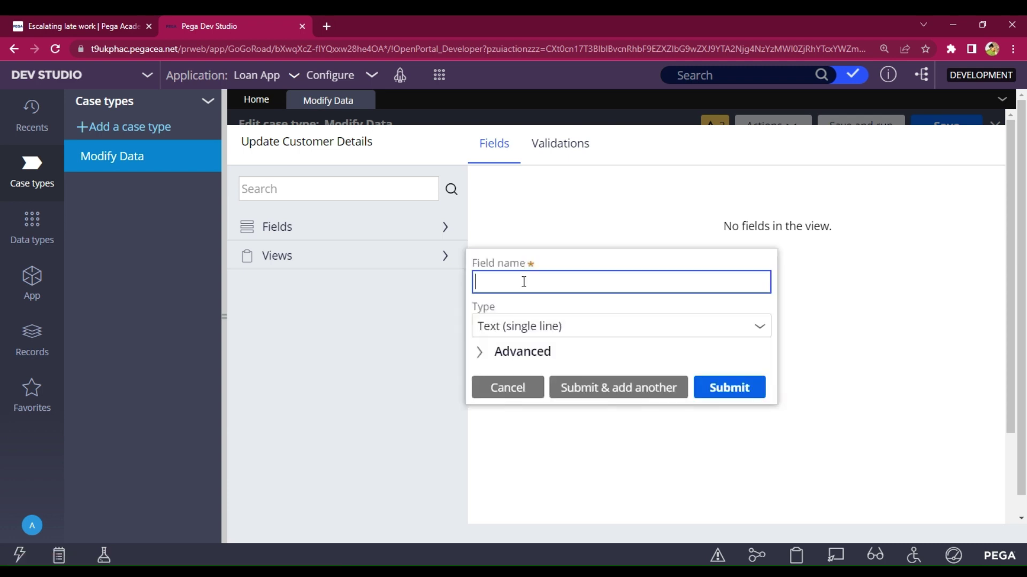
pyautogui.write('Update Details')
pyautogui.click(758, 335)
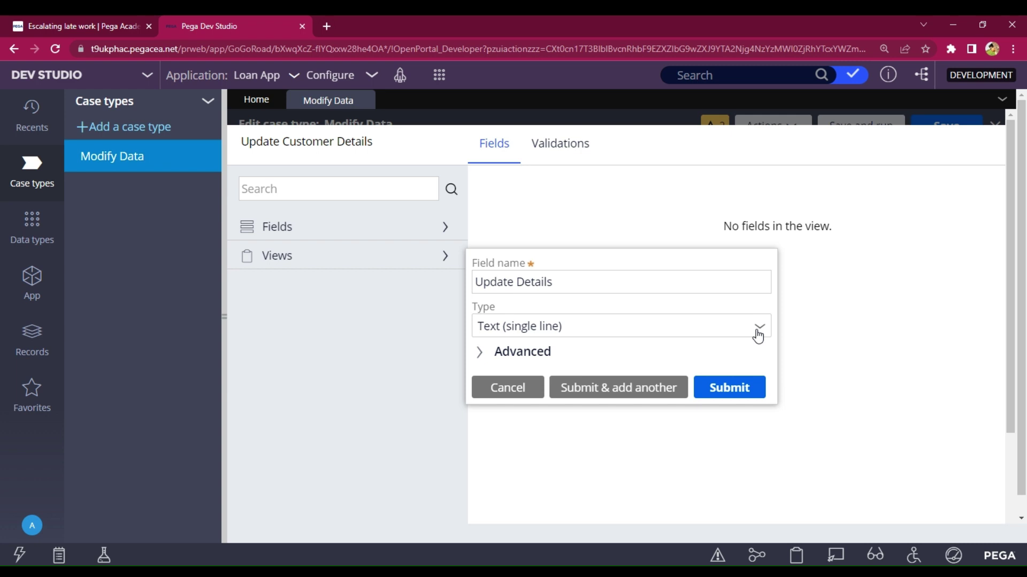
pyautogui.click(756, 335)
pyautogui.scroll(-3, 612, 433)
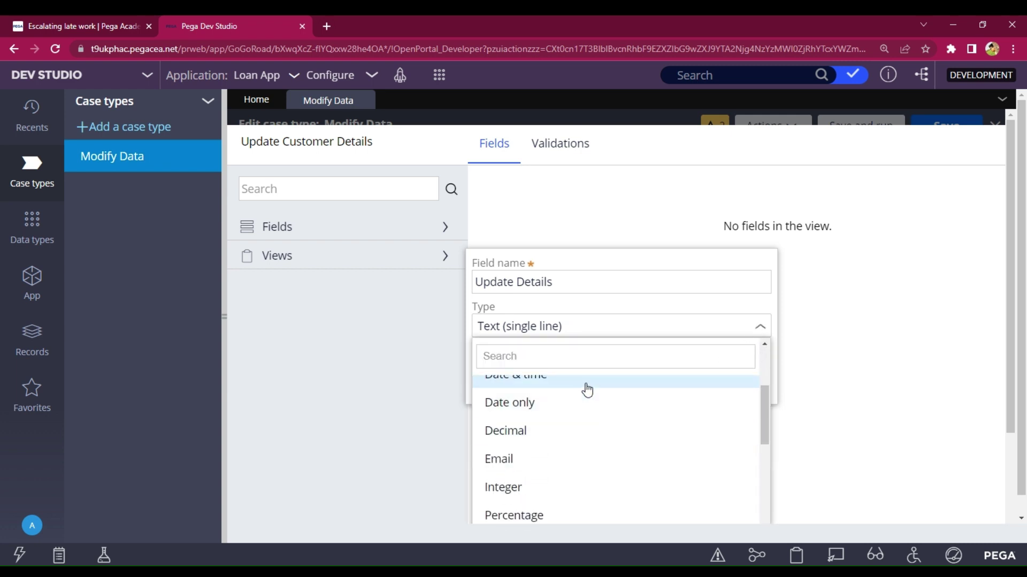
pyautogui.write('em')
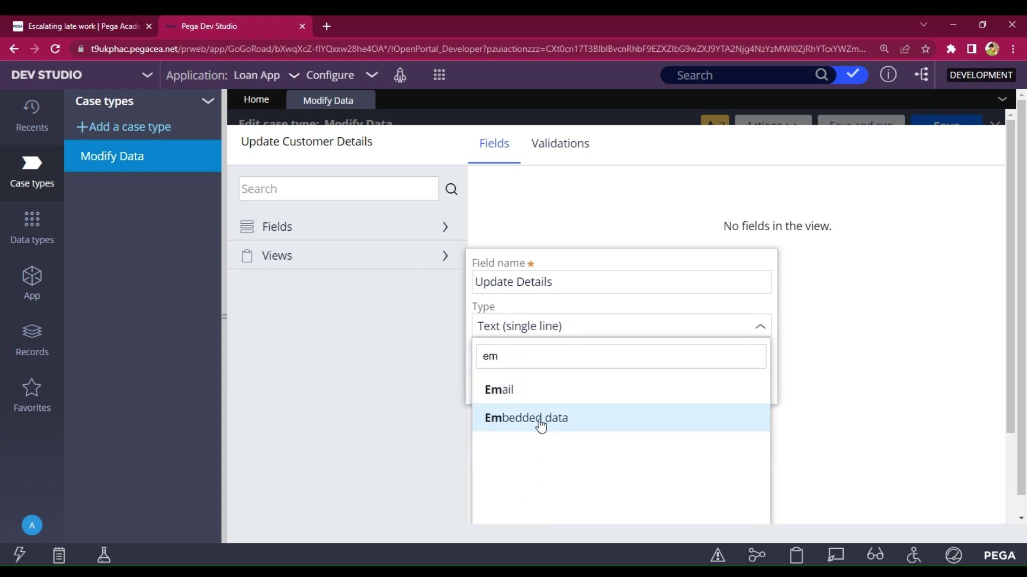
pyautogui.click(538, 425)
pyautogui.click(550, 323)
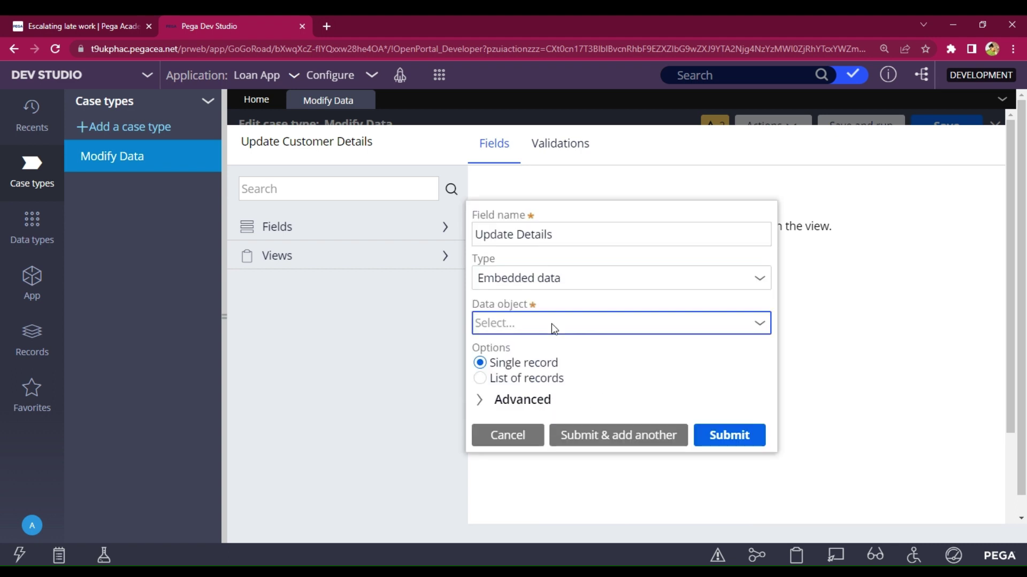
pyautogui.click(589, 421)
pyautogui.click(733, 435)
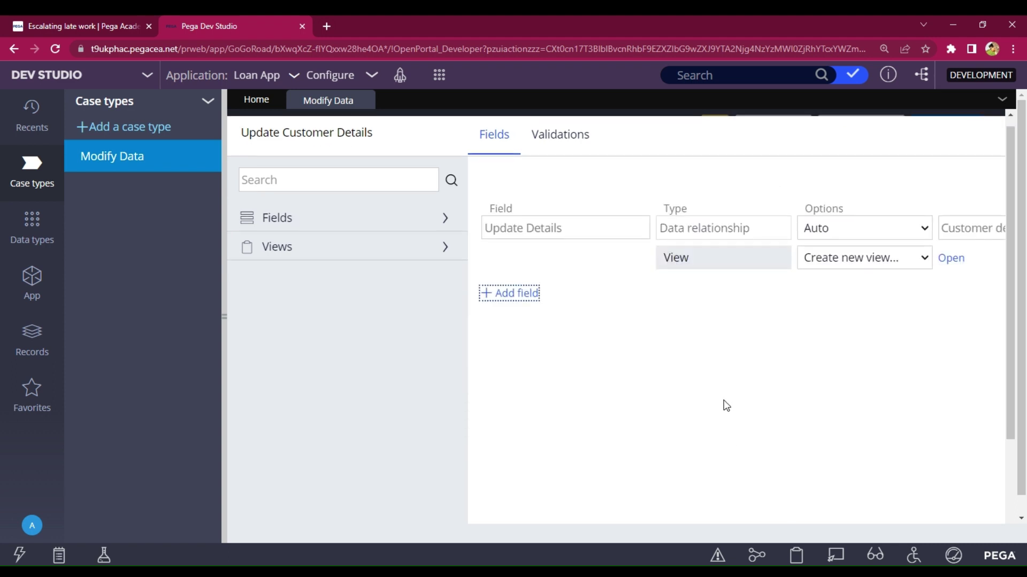
# - Create an Update Details view for the embedded field and save the step's view
pyautogui.click(951, 145)
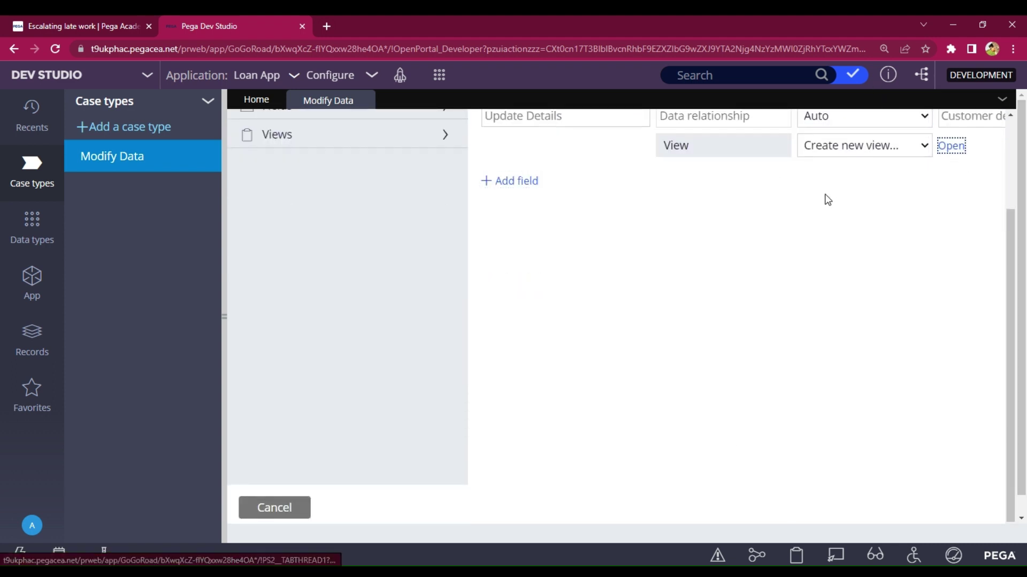
pyautogui.click(805, 195)
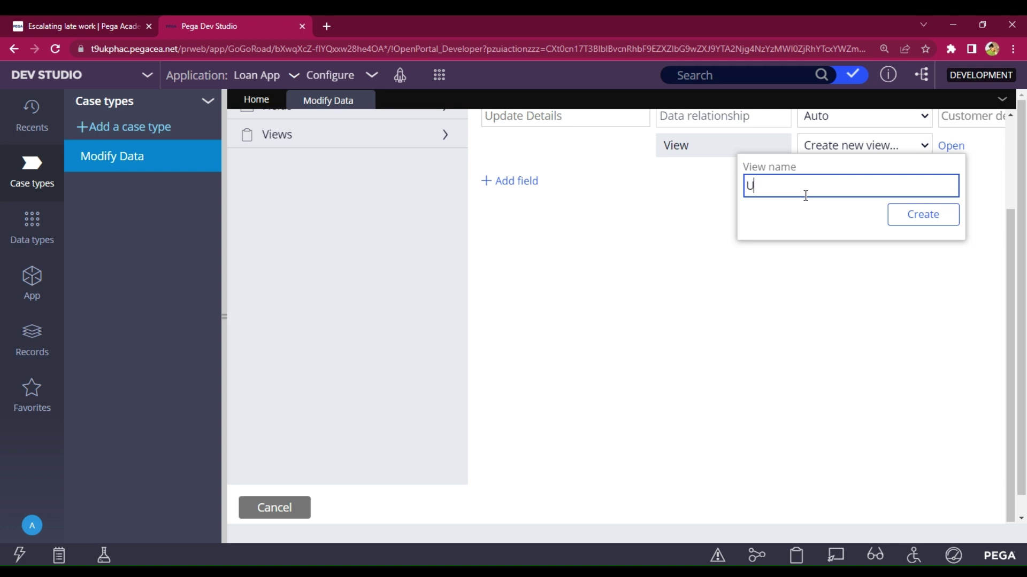
pyautogui.write('Update Details')
pyautogui.click(914, 214)
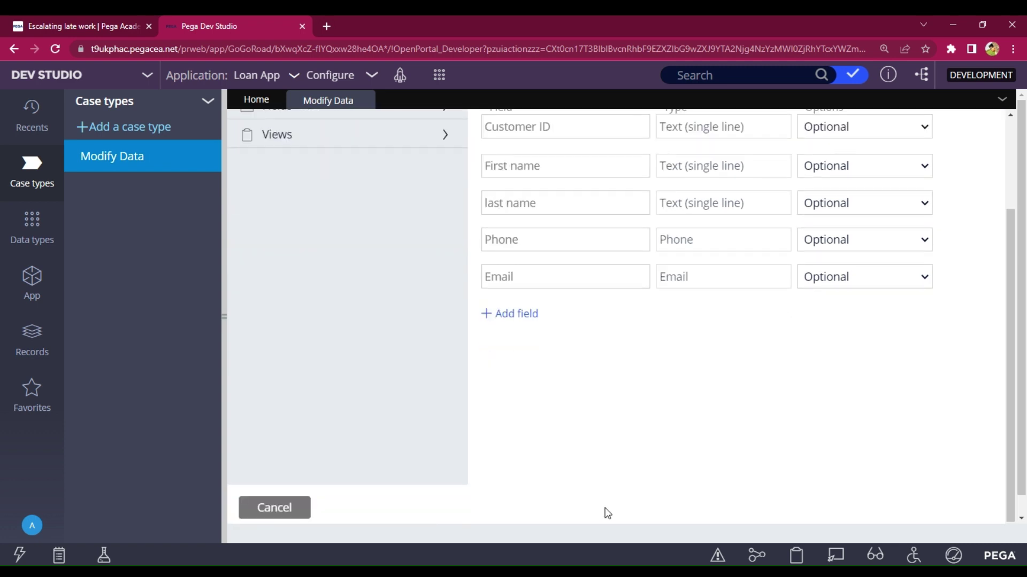
pyautogui.moveTo(747, 518); pyautogui.dragTo(954, 507)
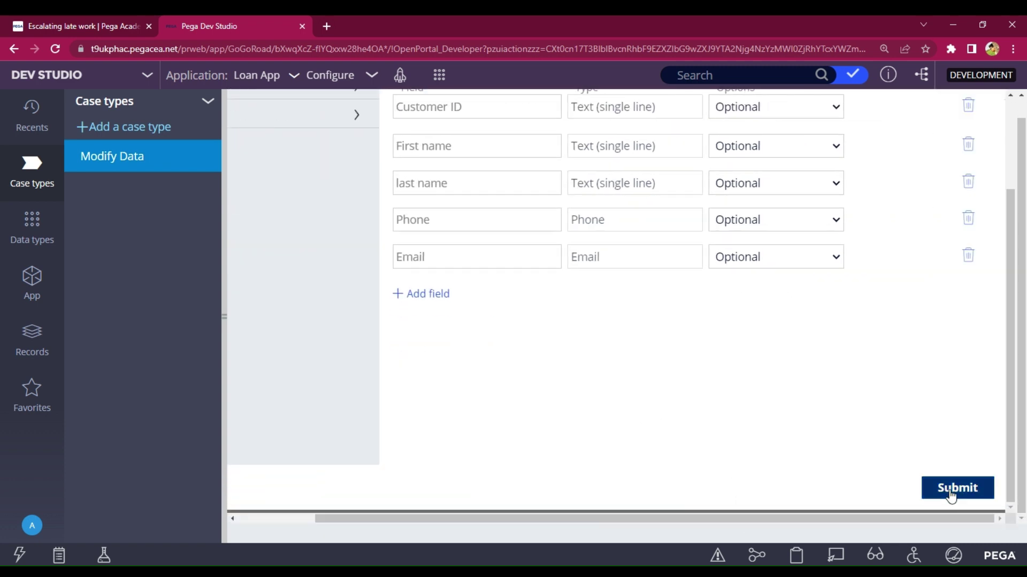
pyautogui.click(951, 490)
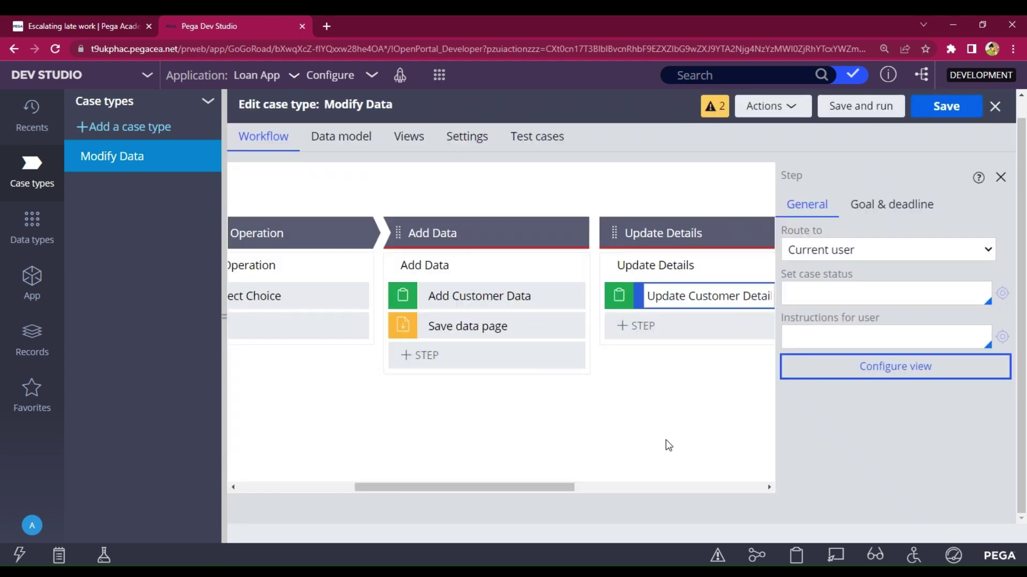
# - Add a Save data page step under Update Details
pyautogui.moveTo(564, 488); pyautogui.dragTo(677, 489)
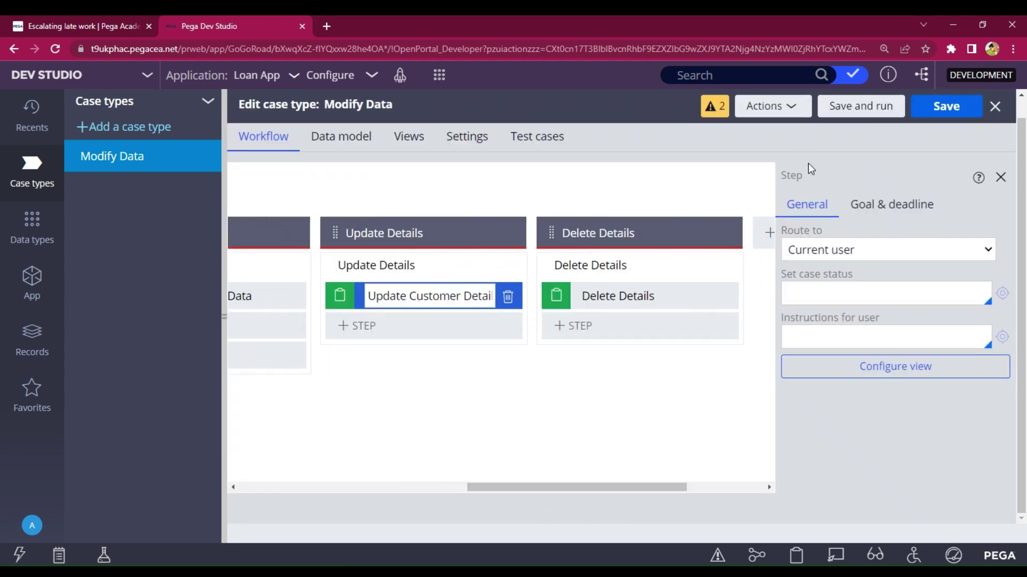
pyautogui.click(367, 337)
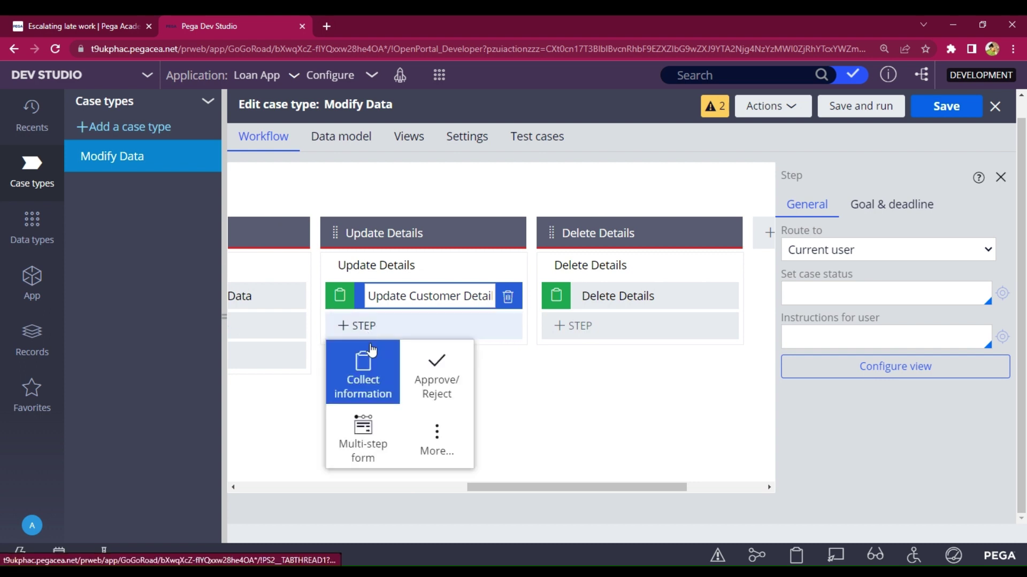
pyautogui.click(434, 443)
pyautogui.click(400, 373)
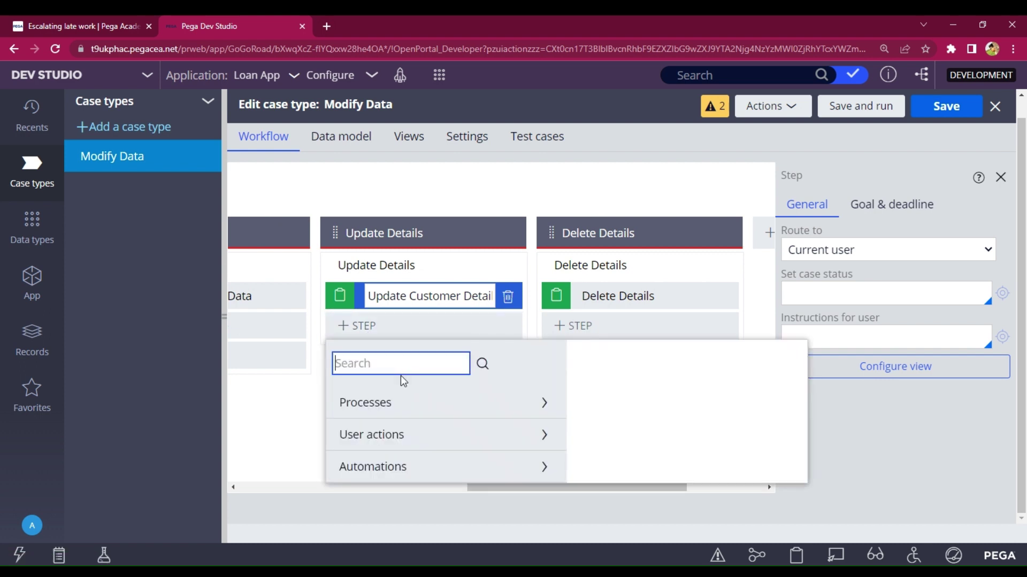
pyautogui.write('Save')
pyautogui.press('Return')
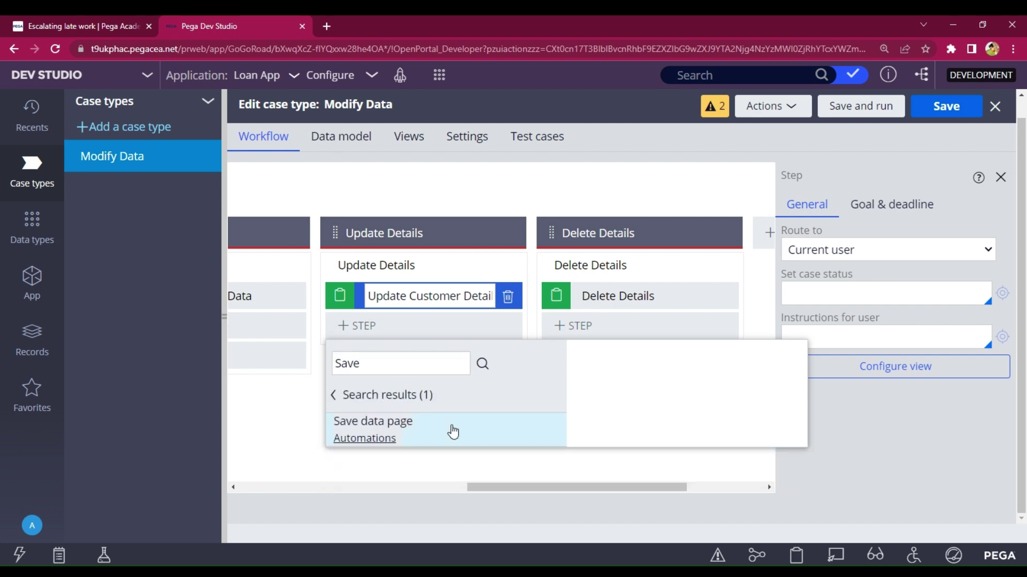
pyautogui.moveTo(455, 430)
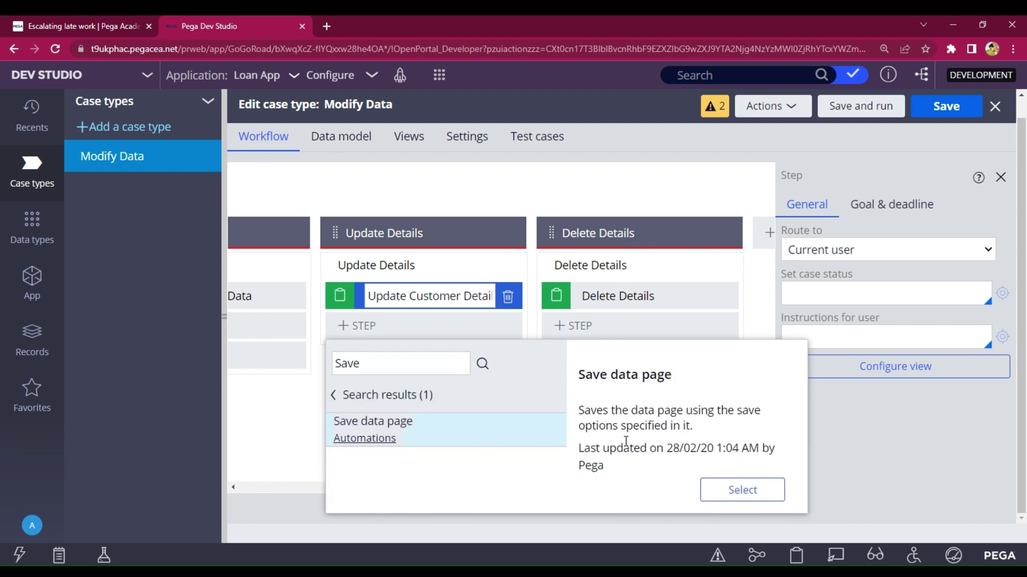
pyautogui.click(704, 488)
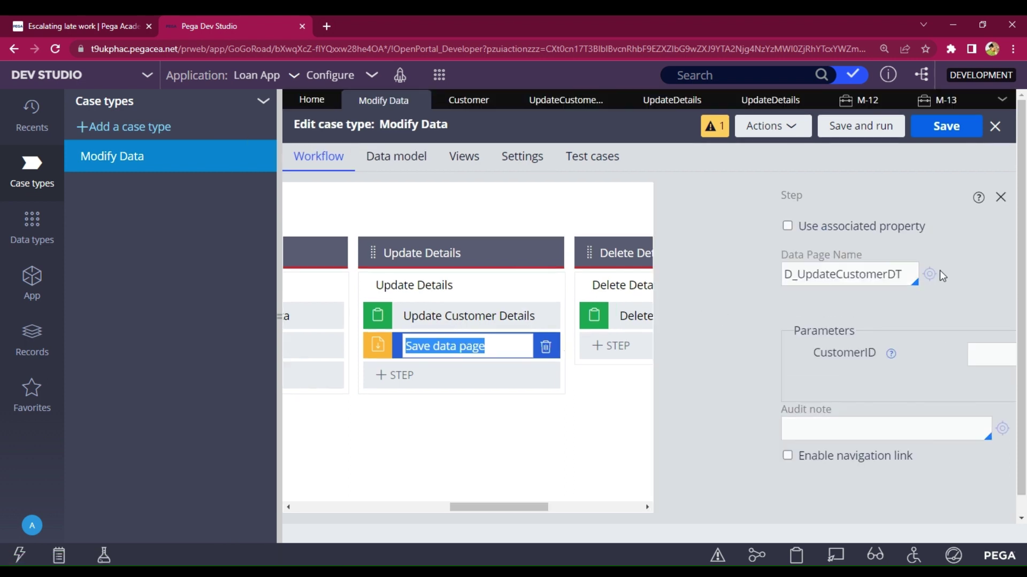
# - Review the UpdateCustomerDetails transform's pyWorkPage.UpdateDetails source mappings, then save Modify Data
pyautogui.click(930, 276)
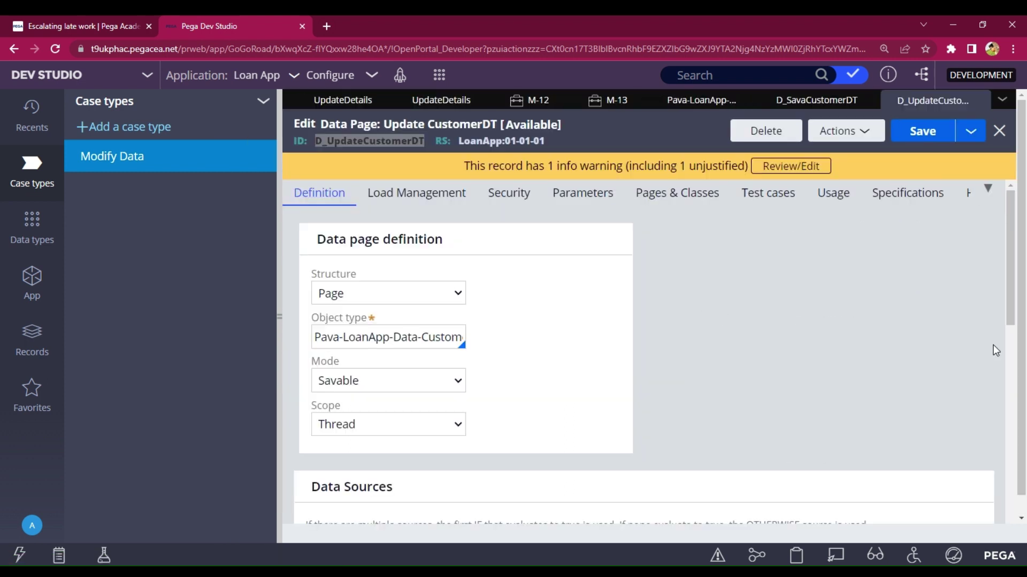
pyautogui.scroll(-3, 676, 364)
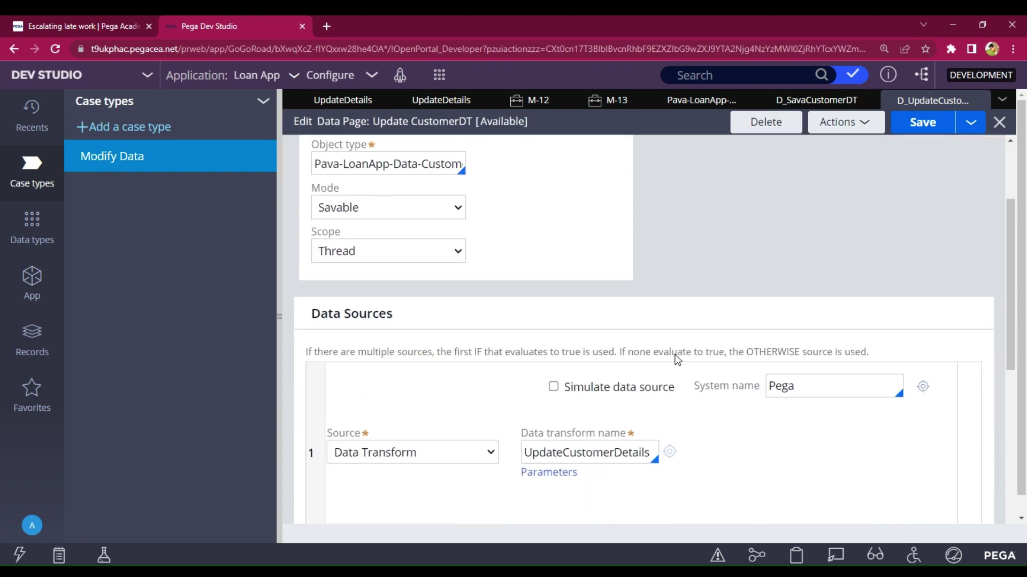
pyautogui.scroll(-2, 821, 279)
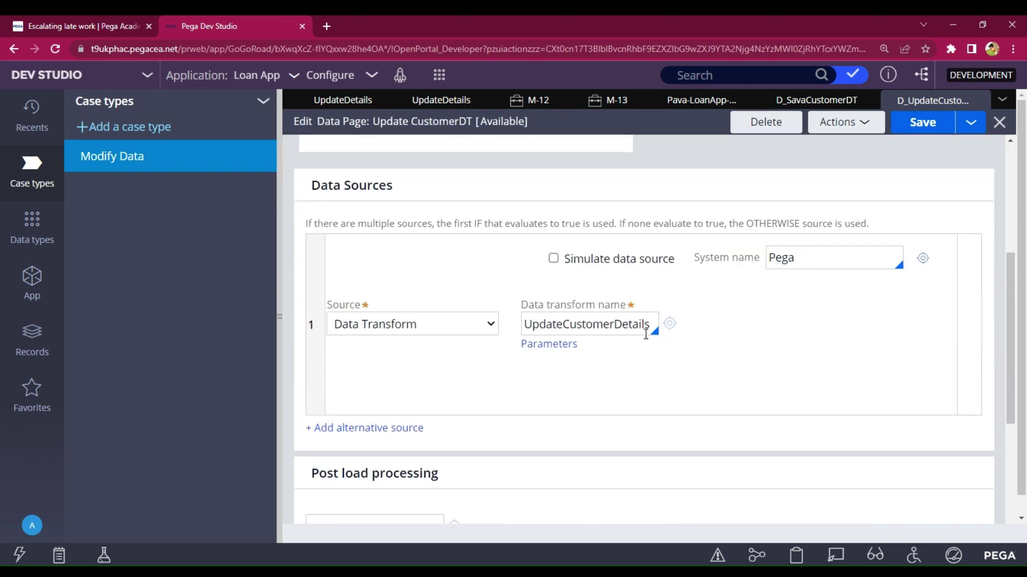
pyautogui.click(669, 324)
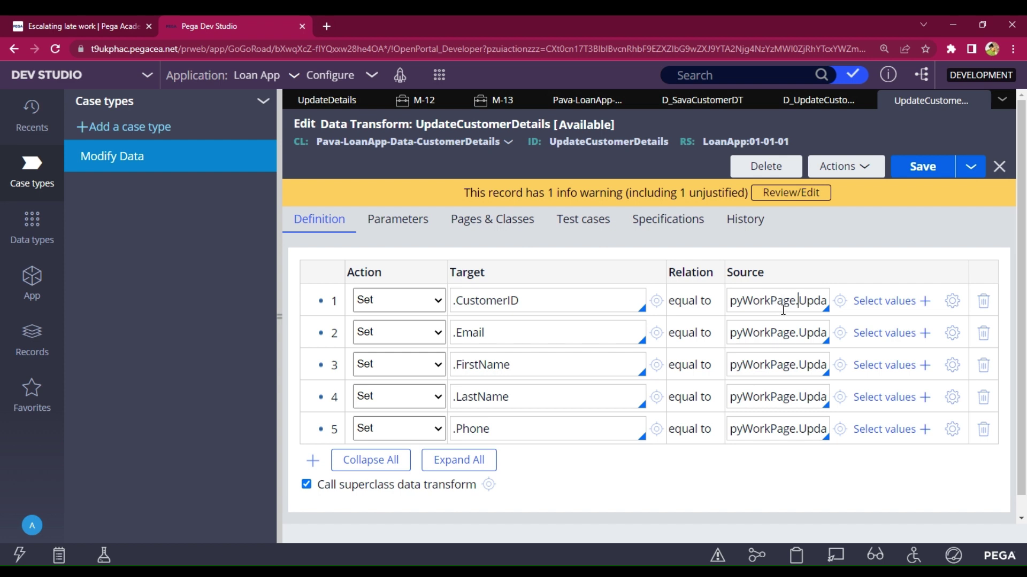
pyautogui.press('Right')
pyautogui.press('Right')
pyautogui.press('Right')
pyautogui.press('Right')
pyautogui.press('Right')
pyautogui.press('Right')
pyautogui.press('Right')
pyautogui.press('Right')
pyautogui.press('Right')
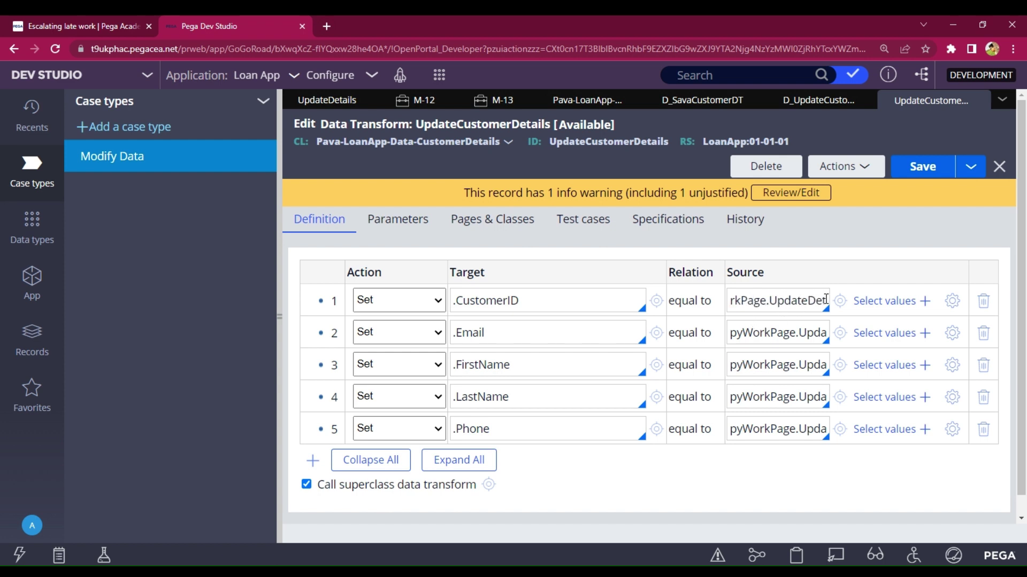
pyautogui.press('Right')
pyautogui.press('Right')
pyautogui.press('Right')
pyautogui.press('Right')
pyautogui.press('Right')
pyautogui.press('Right')
pyautogui.press('Right')
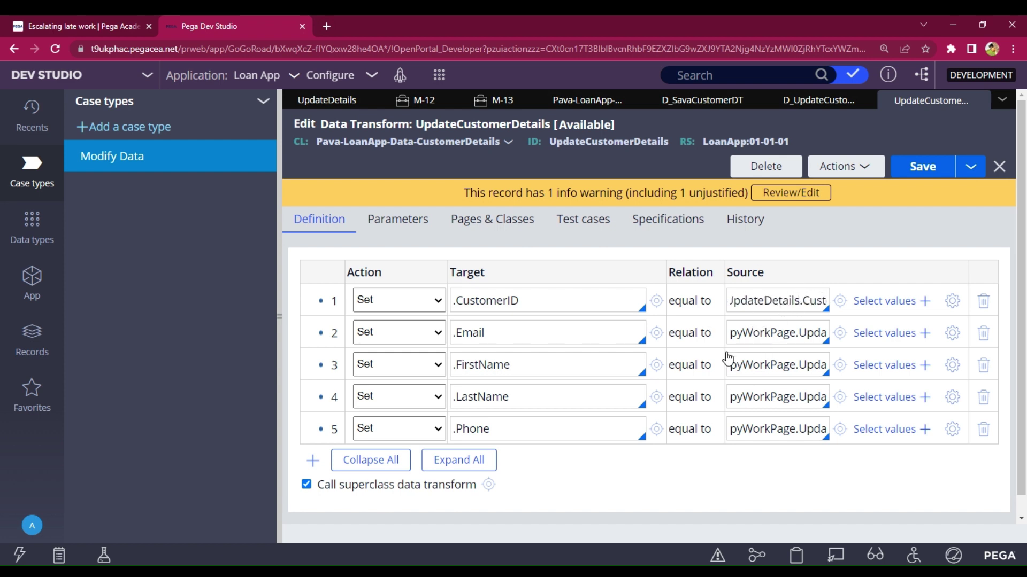
pyautogui.press('Right')
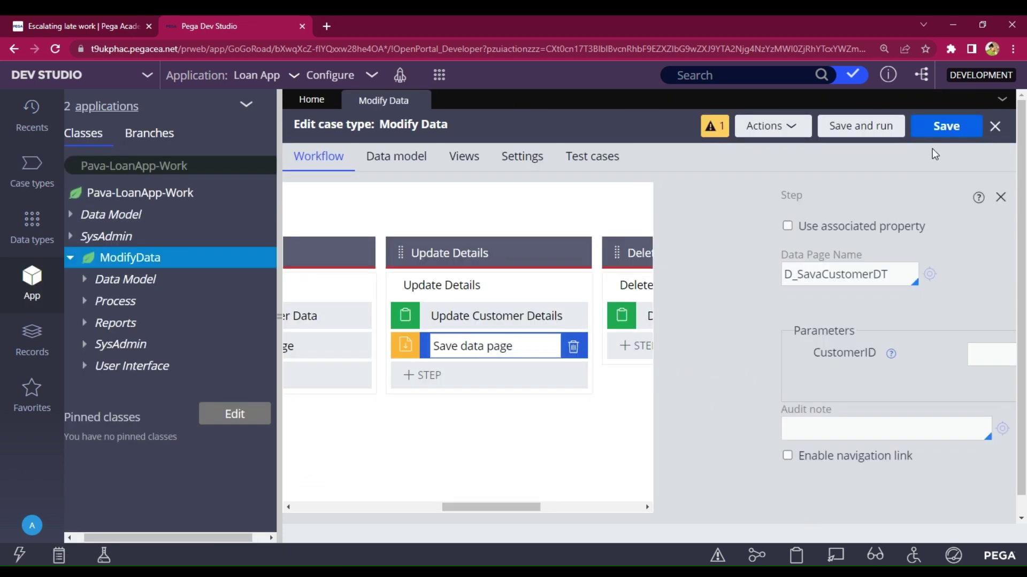
pyautogui.click(944, 126)
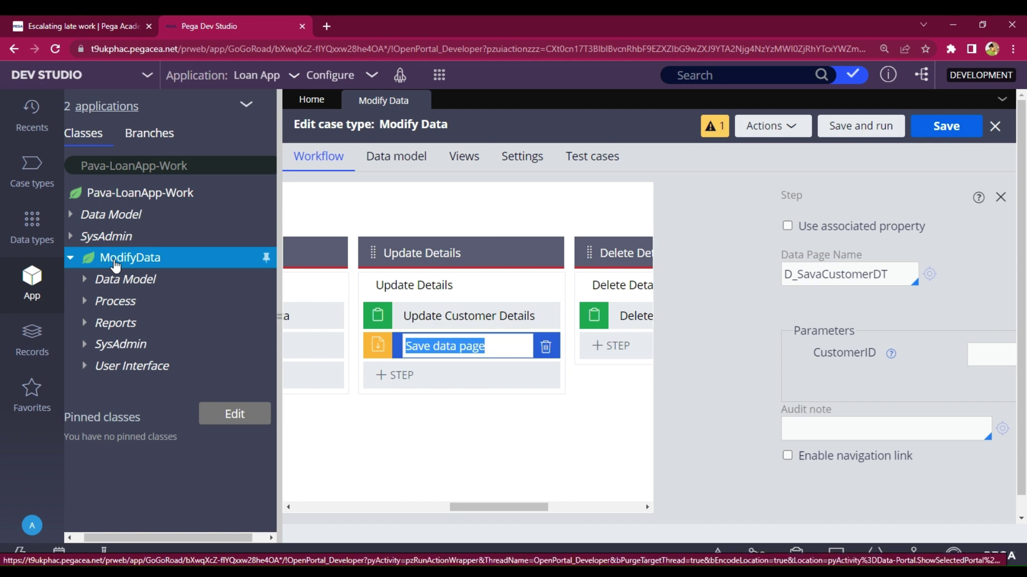
# - Create and save a Text property named Customer in the ModifyData class
pyautogui.click(115, 263)
pyautogui.rightClick(115, 263)
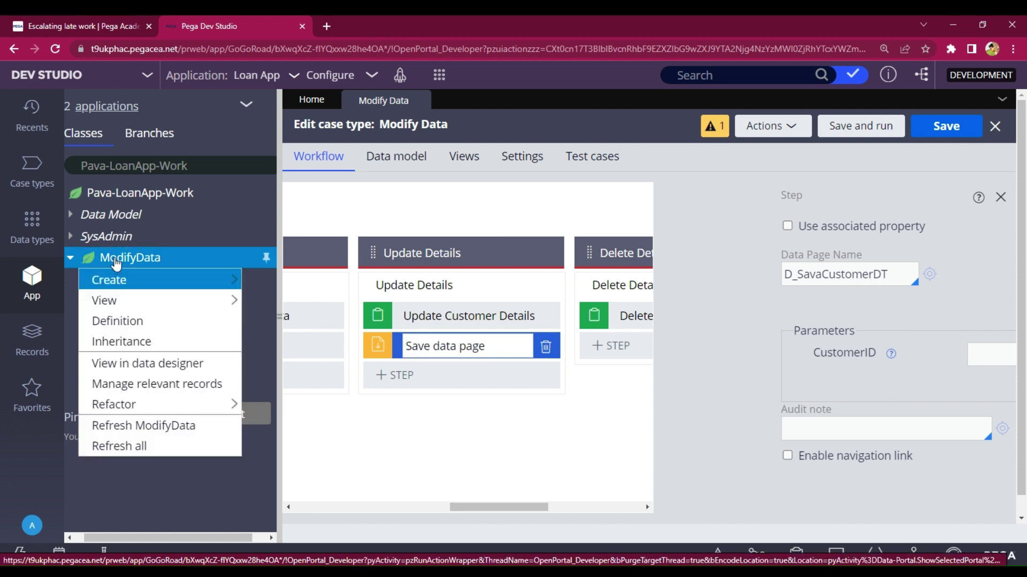
pyautogui.moveTo(118, 279)
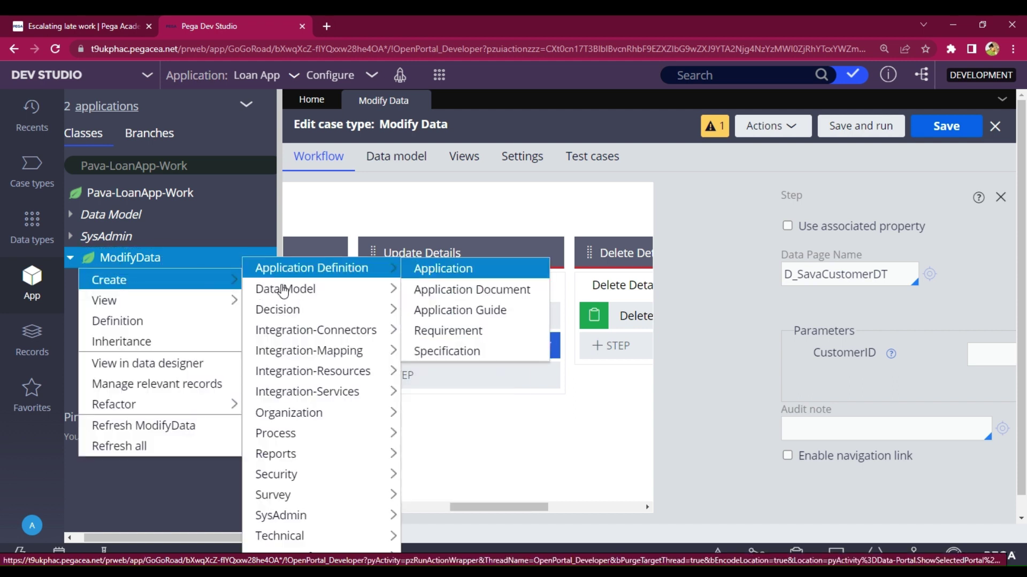
pyautogui.moveTo(283, 290)
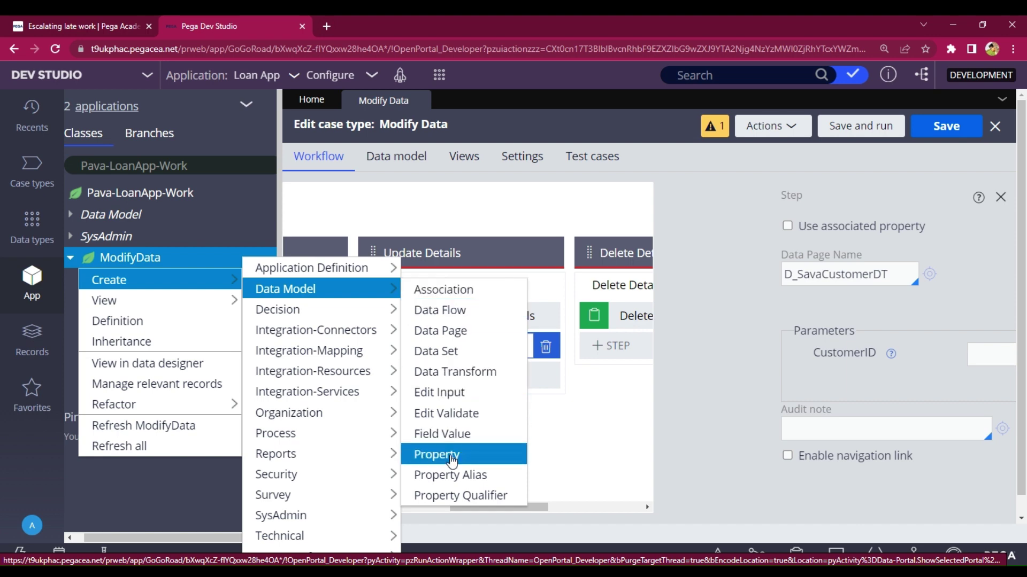
pyautogui.click(452, 458)
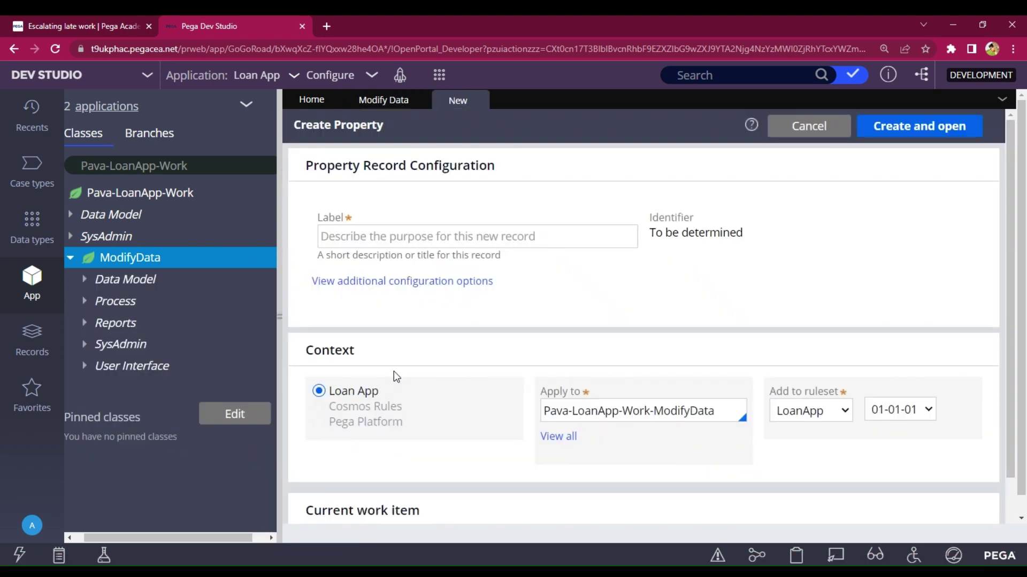
pyautogui.click(374, 238)
pyautogui.write('Customer')
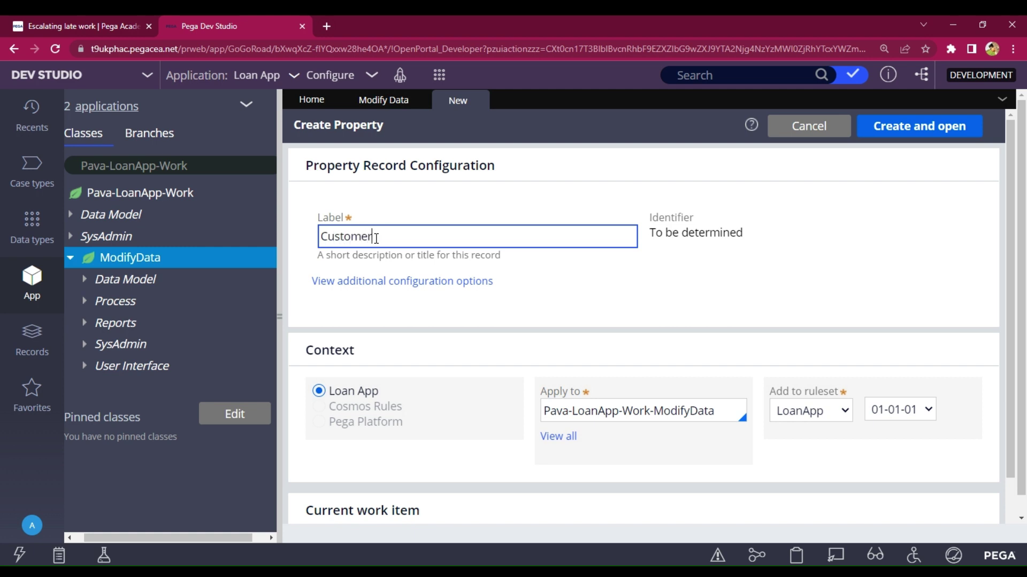
pyautogui.click(886, 136)
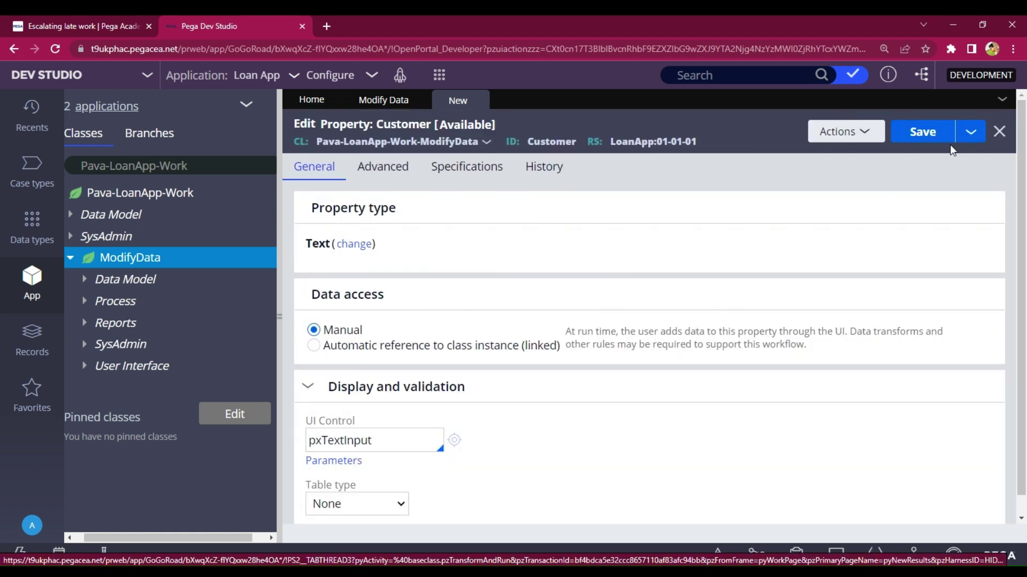
pyautogui.click(946, 137)
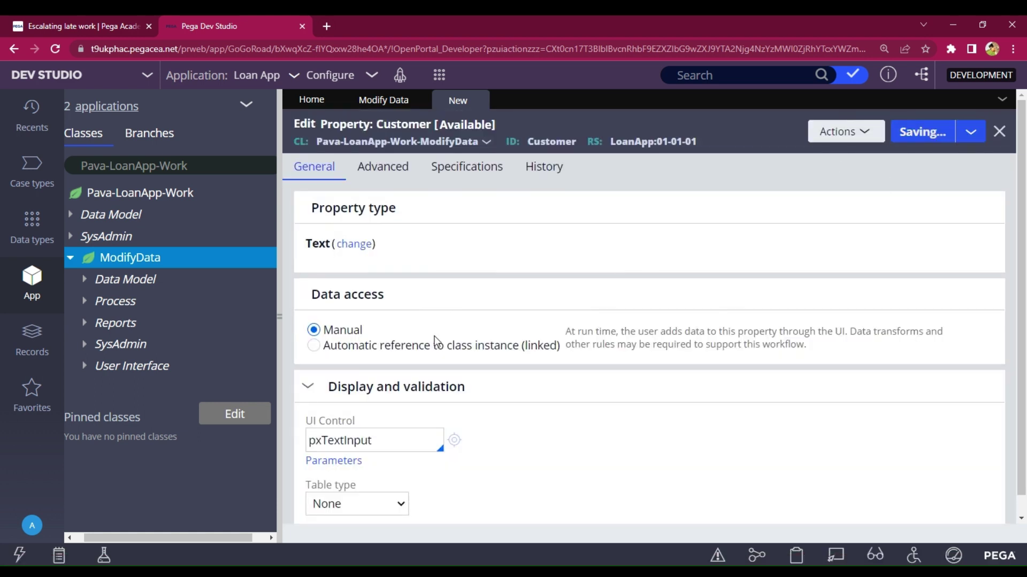
# - Open the UpdateCustomerDetails section from ModifyData's User Interface rules
pyautogui.click(85, 368)
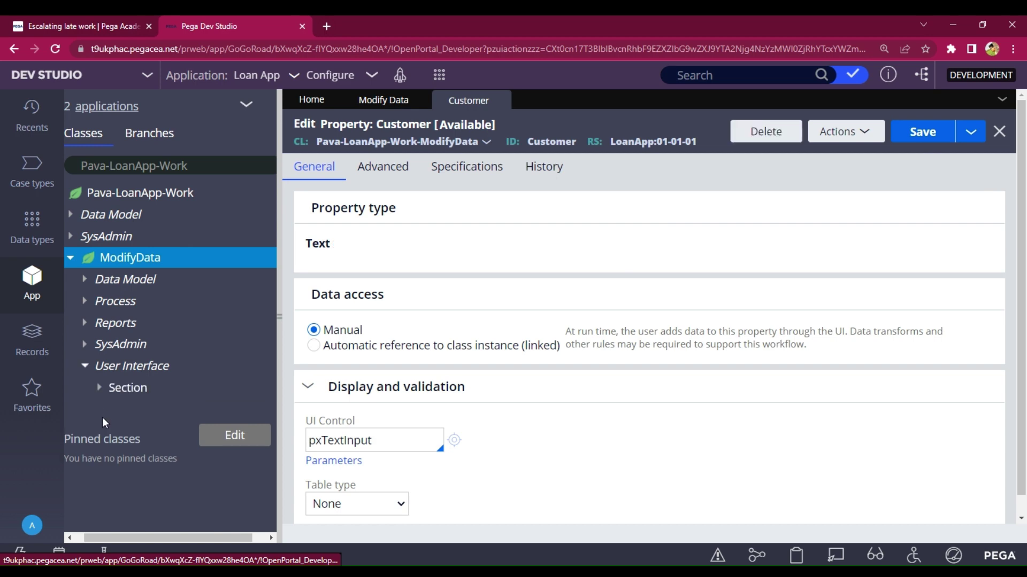
pyautogui.click(99, 389)
pyautogui.click(155, 452)
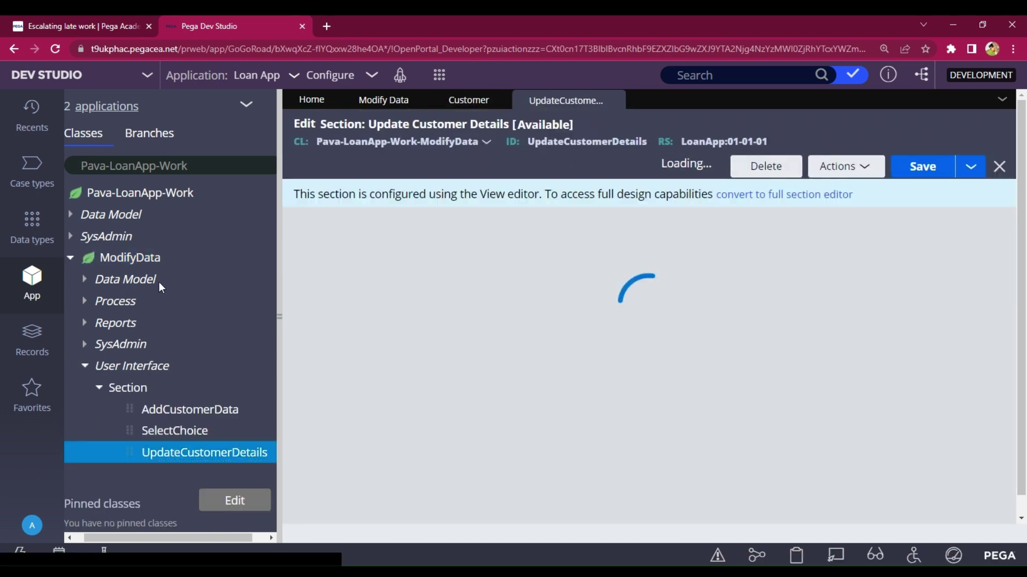
# - Convert UpdateCustomerDetails to a full section and add a dynamic layout holding the Customer property
pyautogui.click(803, 195)
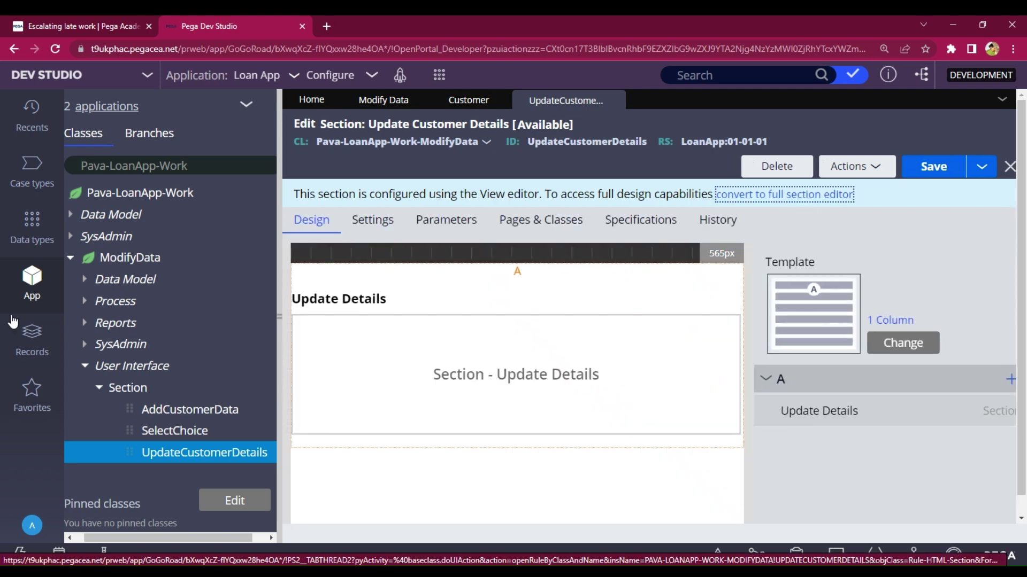
pyautogui.click(879, 394)
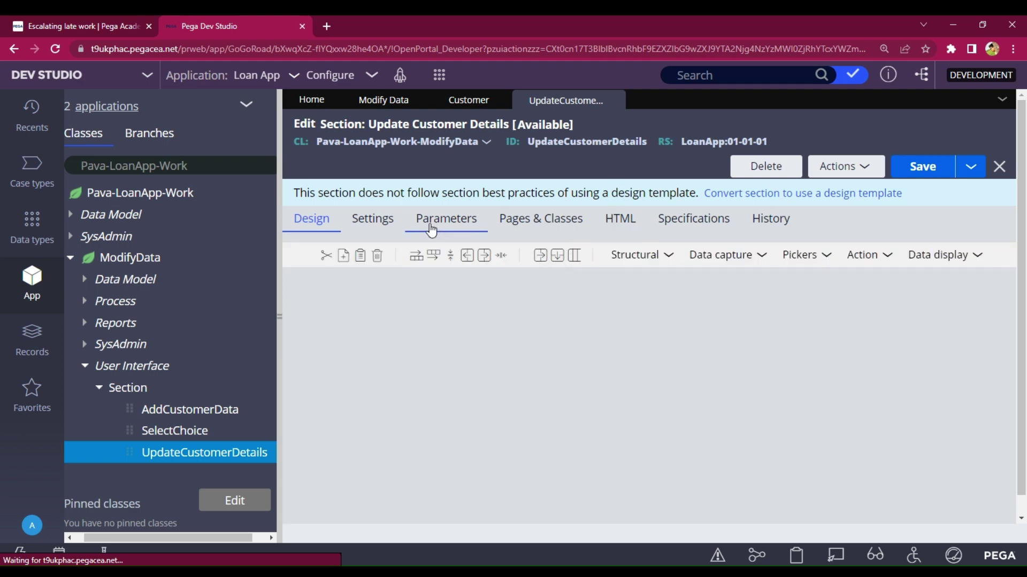
pyautogui.click(636, 263)
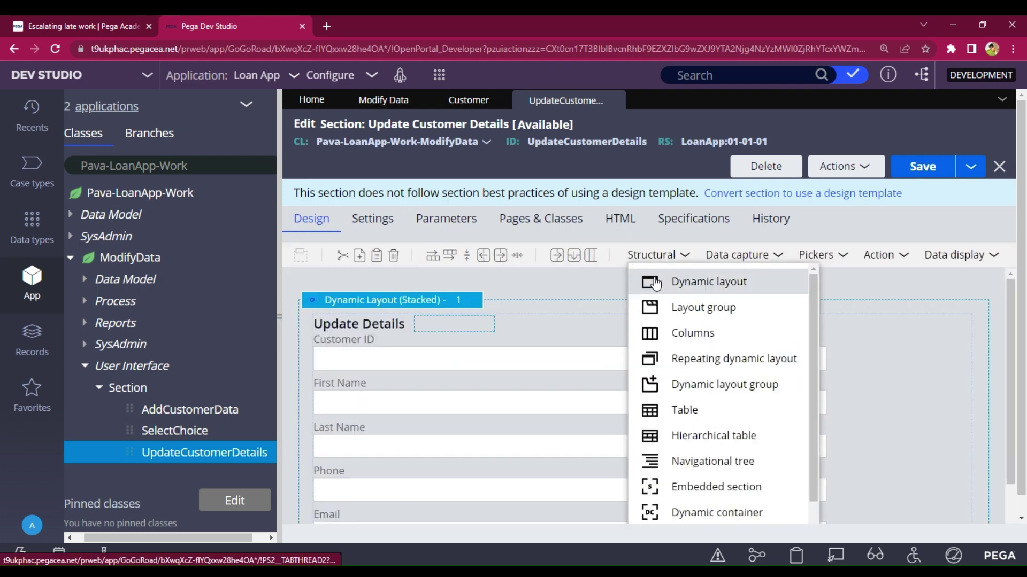
pyautogui.moveTo(682, 279); pyautogui.dragTo(610, 298)
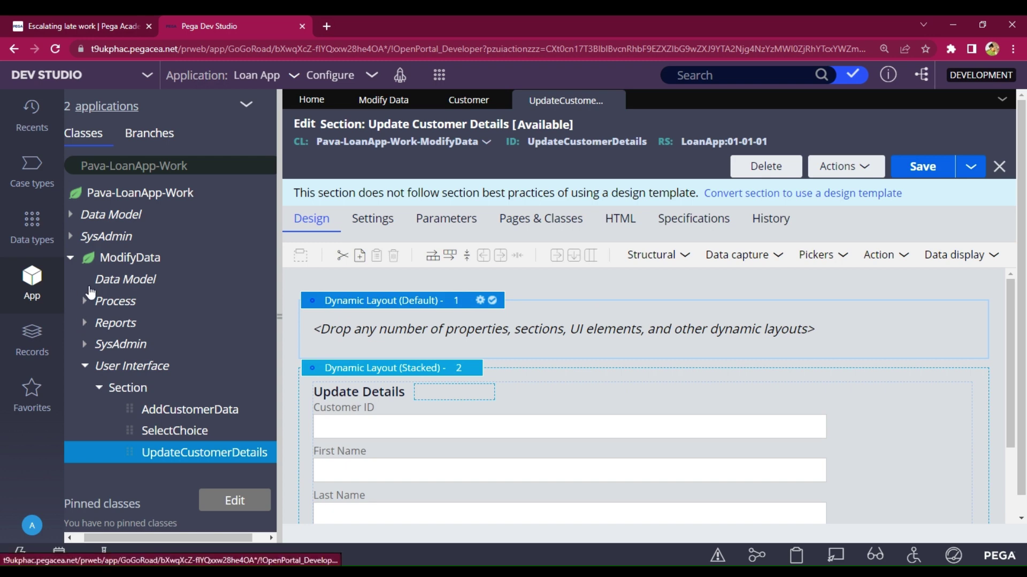
pyautogui.click(125, 279)
pyautogui.click(99, 344)
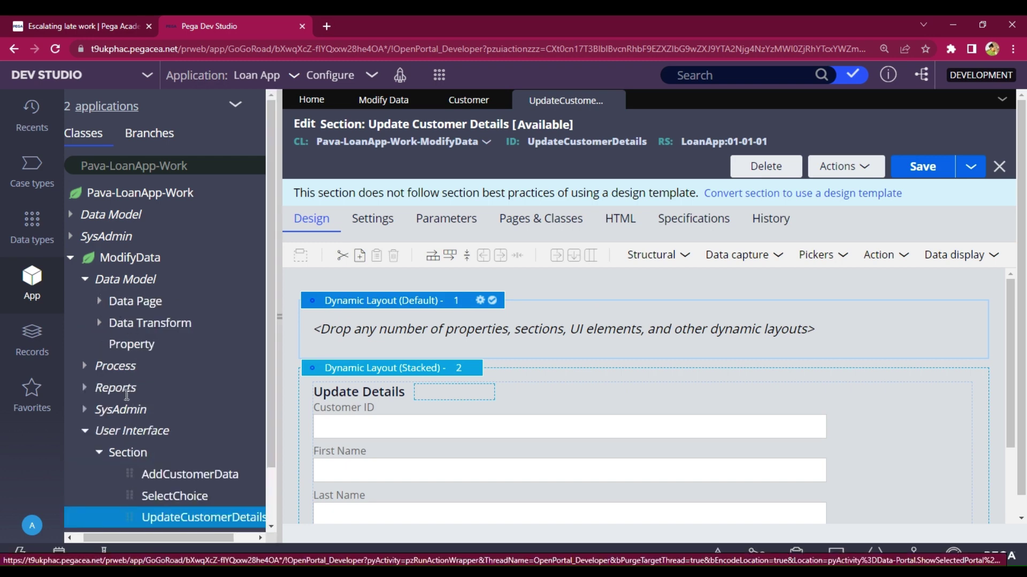
pyautogui.moveTo(130, 389); pyautogui.dragTo(385, 344)
# - Open the embedded UpdateDetails section from its layout settings
pyautogui.scroll(-3, 663, 291)
pyautogui.click(387, 314)
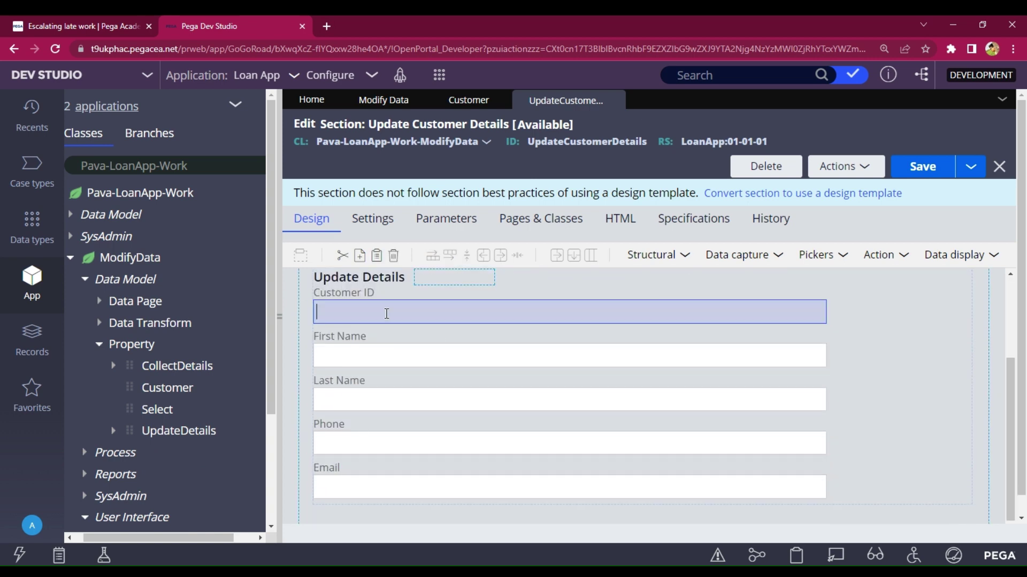
pyautogui.scroll(1, 745, 344)
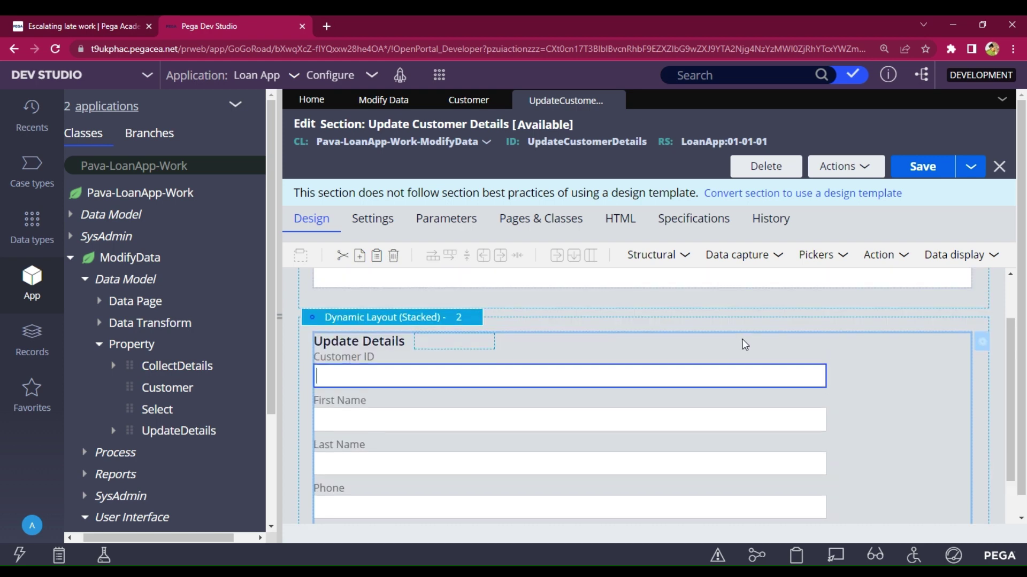
pyautogui.click(746, 344)
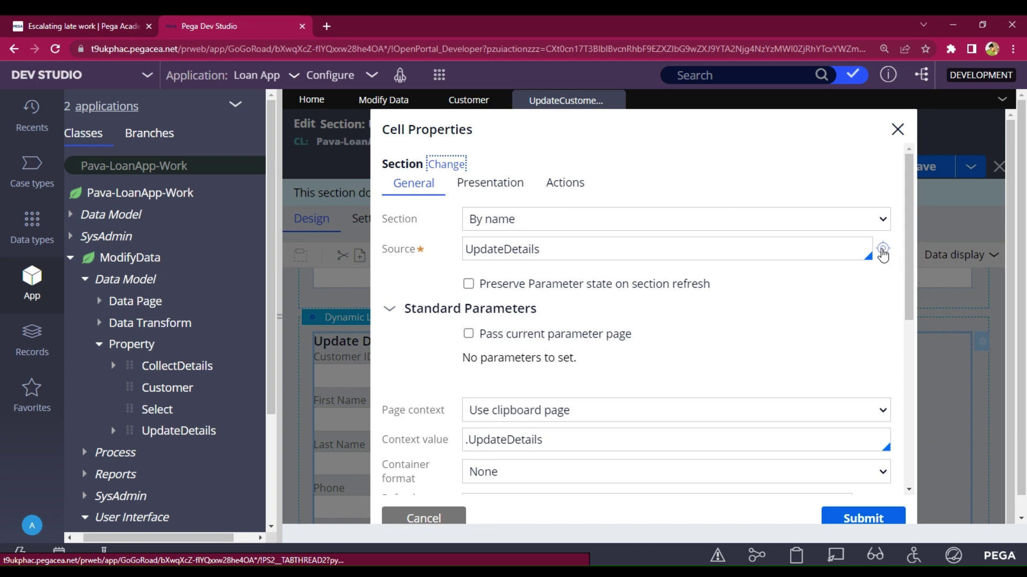
pyautogui.click(882, 251)
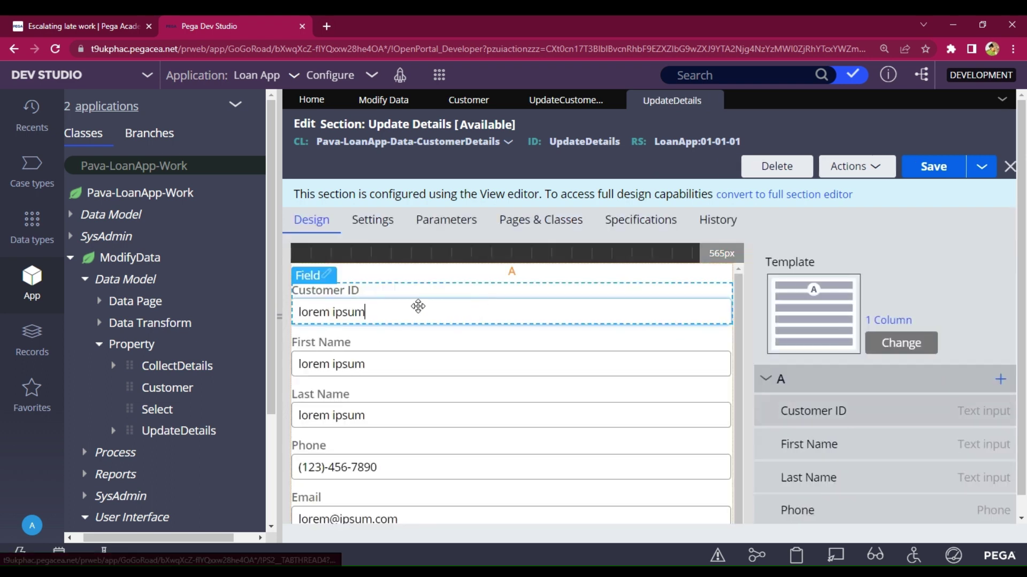
# - Make Customer ID Read-only (always) and save the UpdateDetails section
pyautogui.click(410, 309)
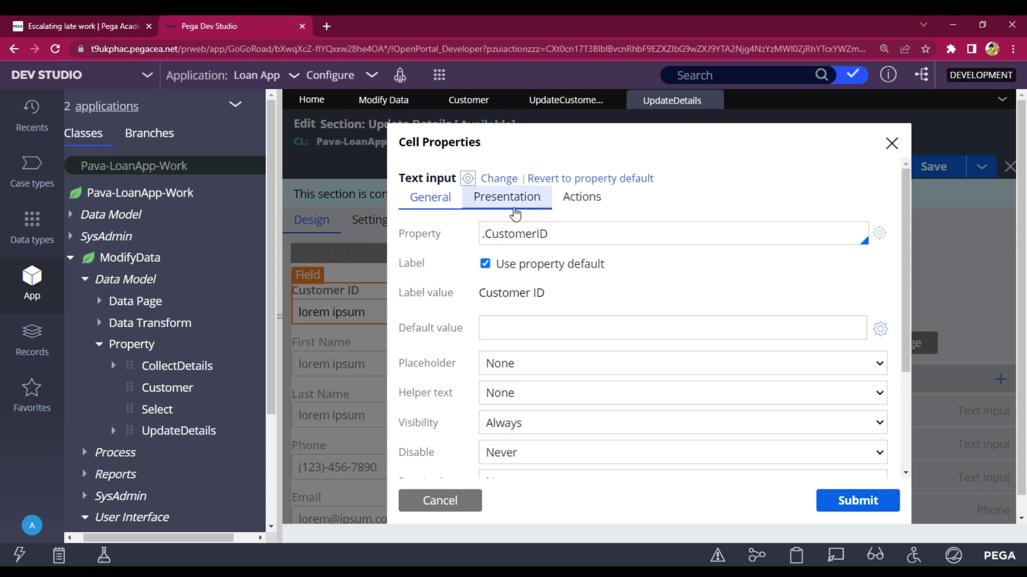
pyautogui.click(515, 213)
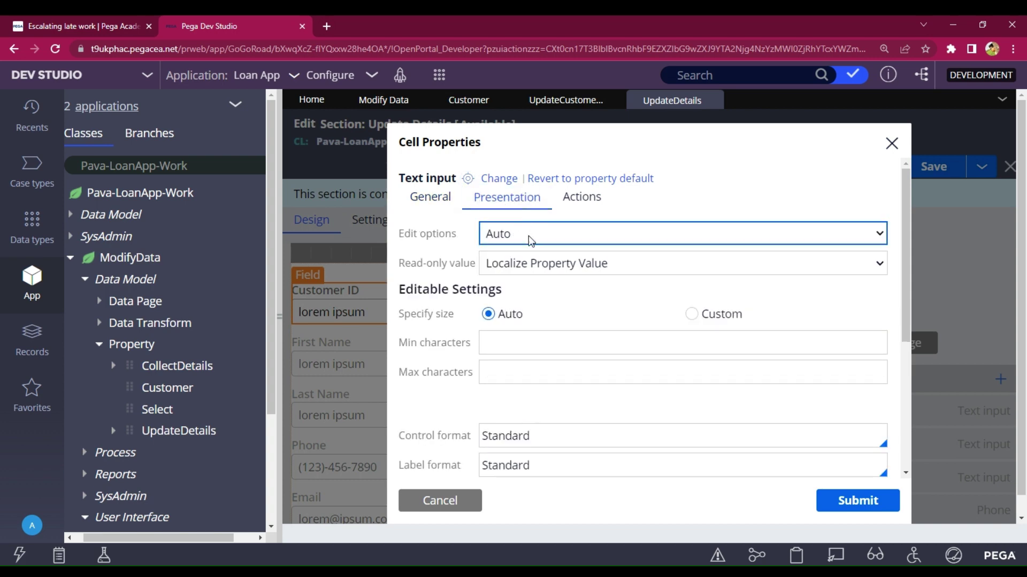
pyautogui.click(535, 278)
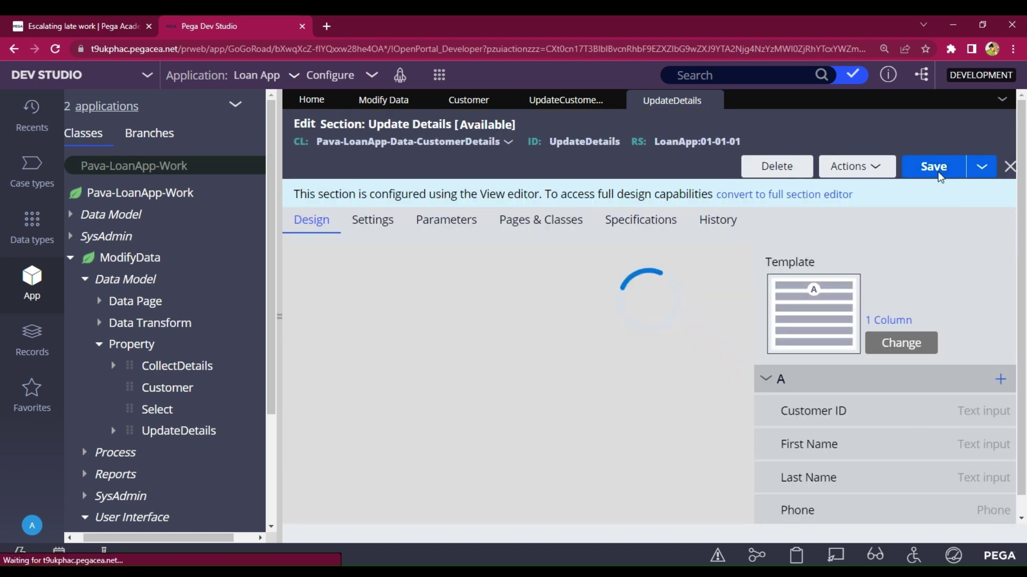
pyautogui.click(939, 178)
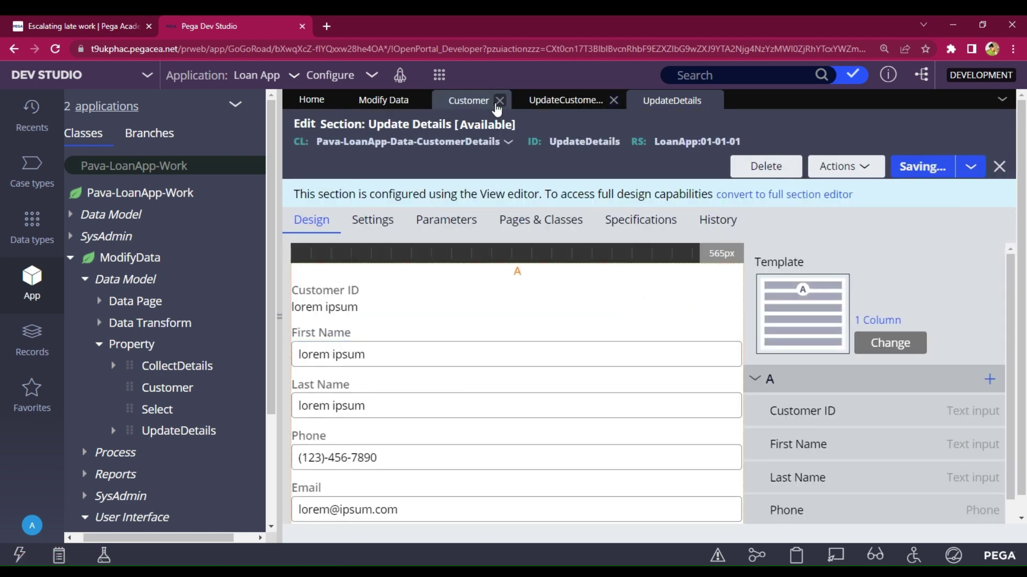
# - Confirm the embedded section settings and save UpdateCustomerDetails
pyautogui.click(556, 100)
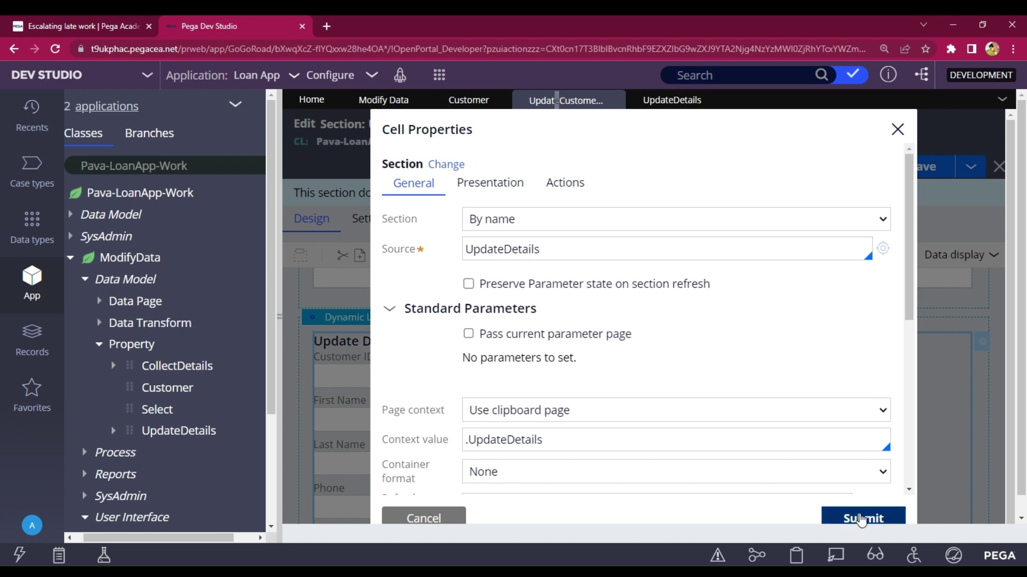
pyautogui.click(864, 516)
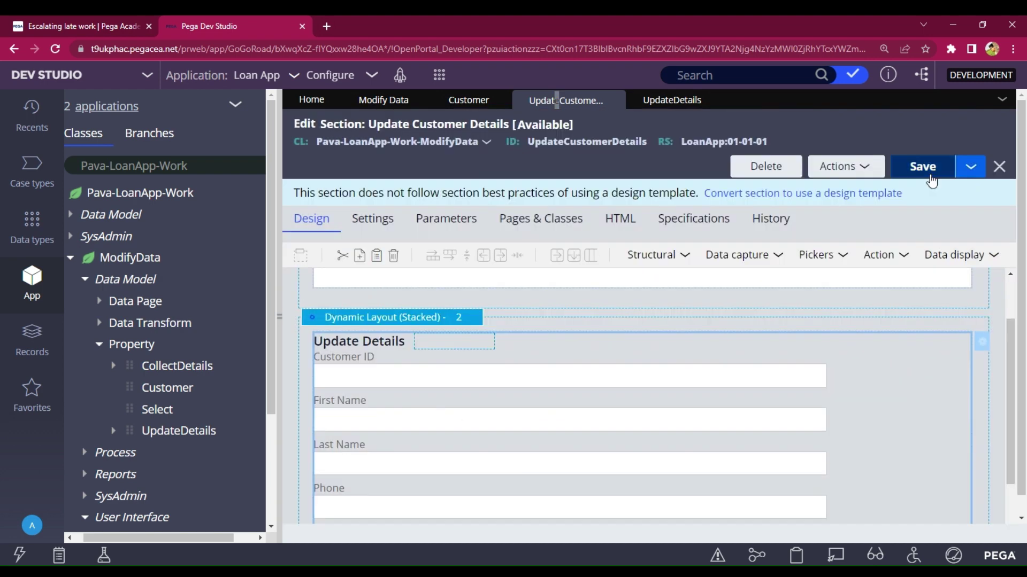
pyautogui.click(932, 178)
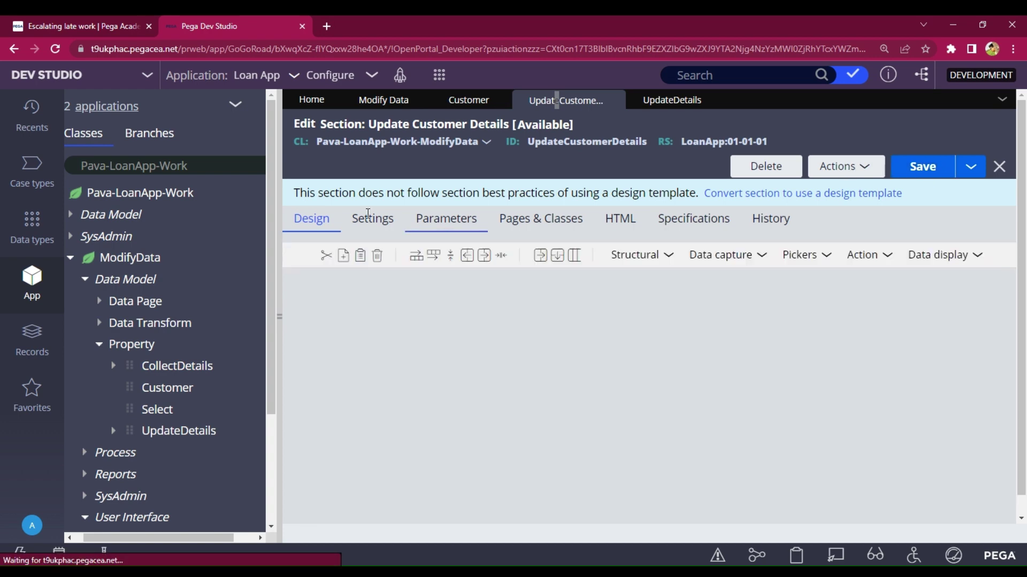
# - Make the UpdateDetails property refer to the D_Customerdetails data page
pyautogui.scroll(-3, 153, 371)
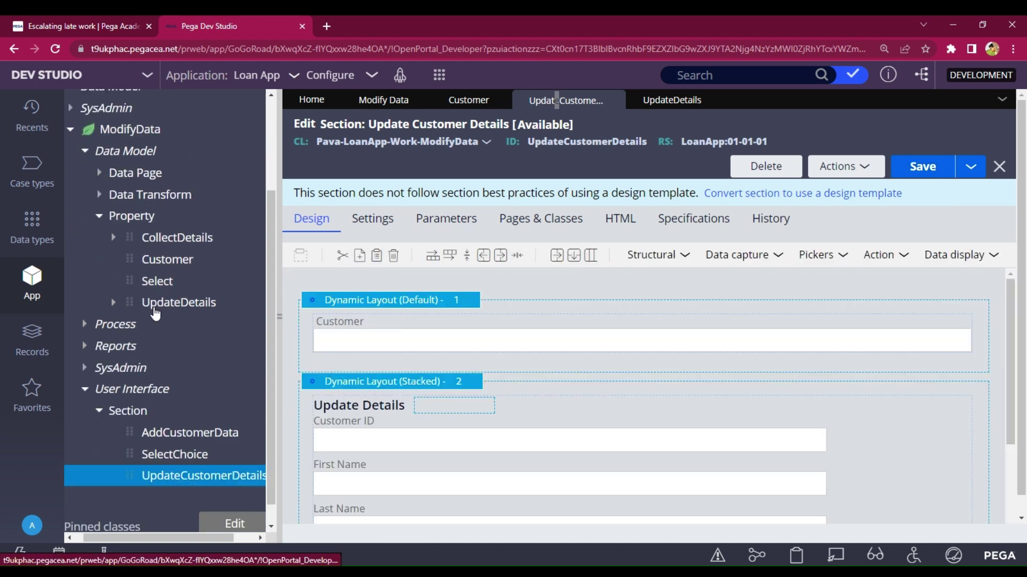
pyautogui.click(165, 304)
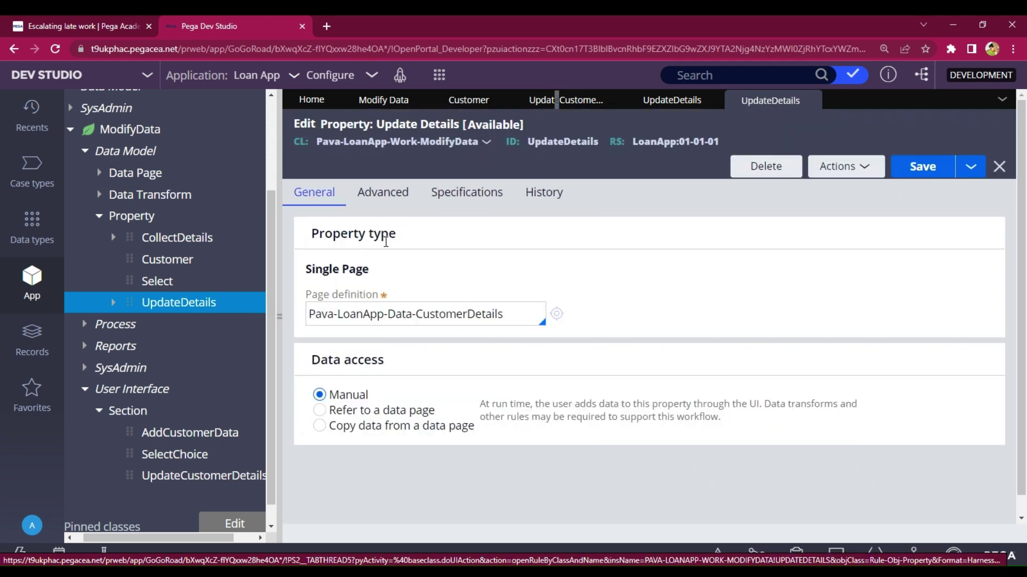
pyautogui.click(320, 410)
pyautogui.scroll(-3, 650, 374)
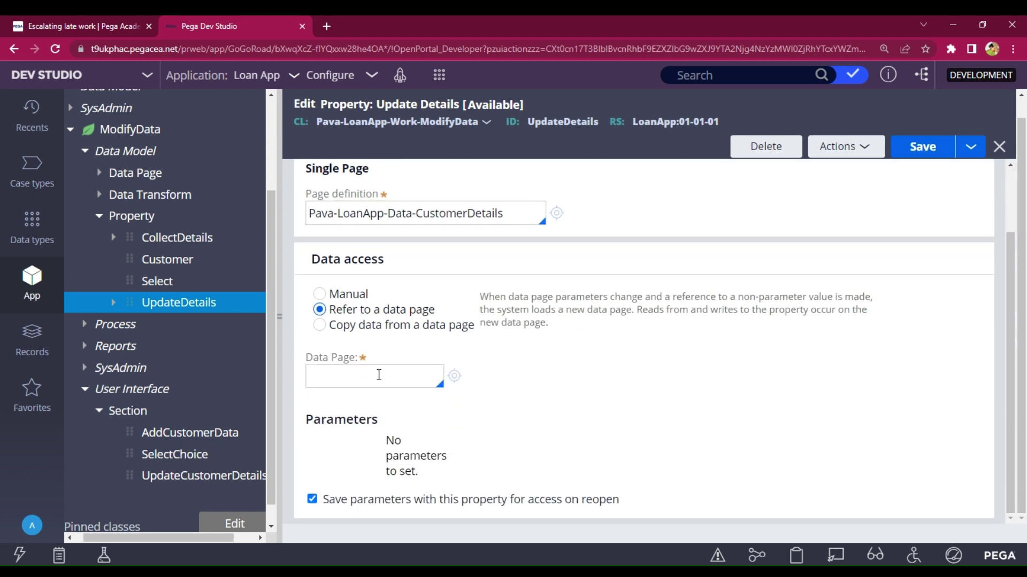
pyautogui.click(379, 375)
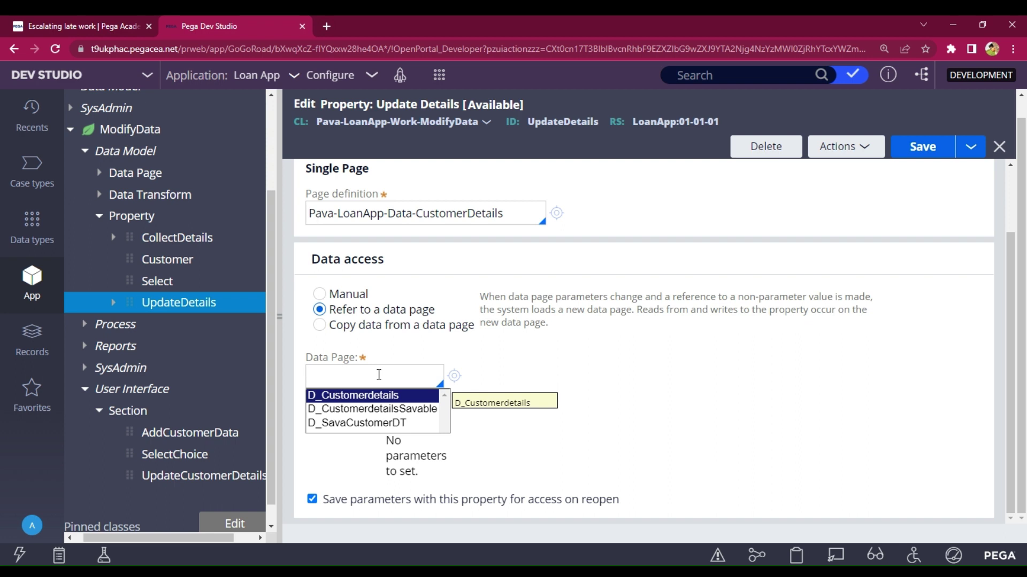
pyautogui.press('Return')
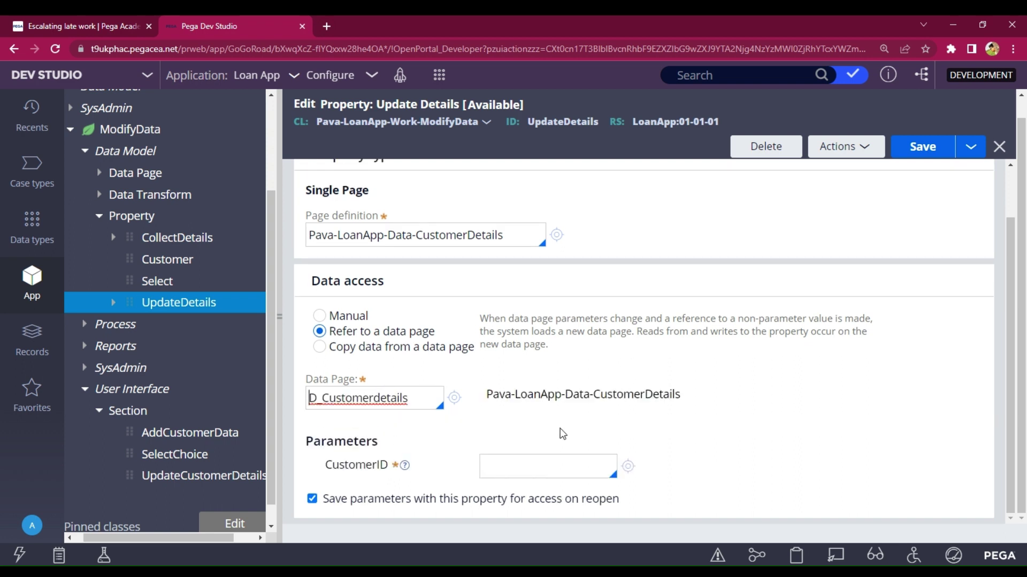
# - Set the CustomerID parameter to .Customer, copied from the Customer property, and save the property
pyautogui.click(507, 470)
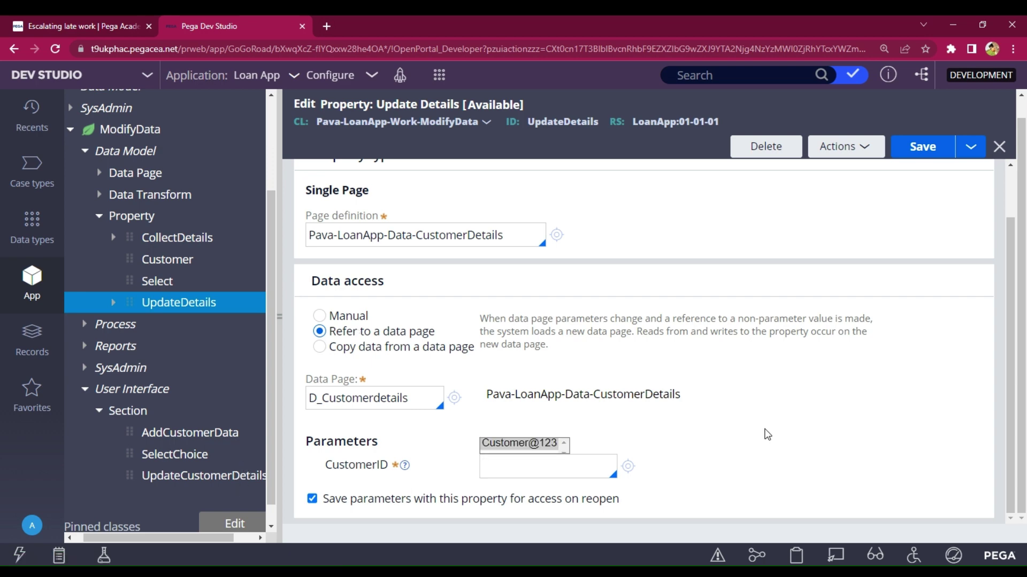
pyautogui.scroll(2, 563, 432)
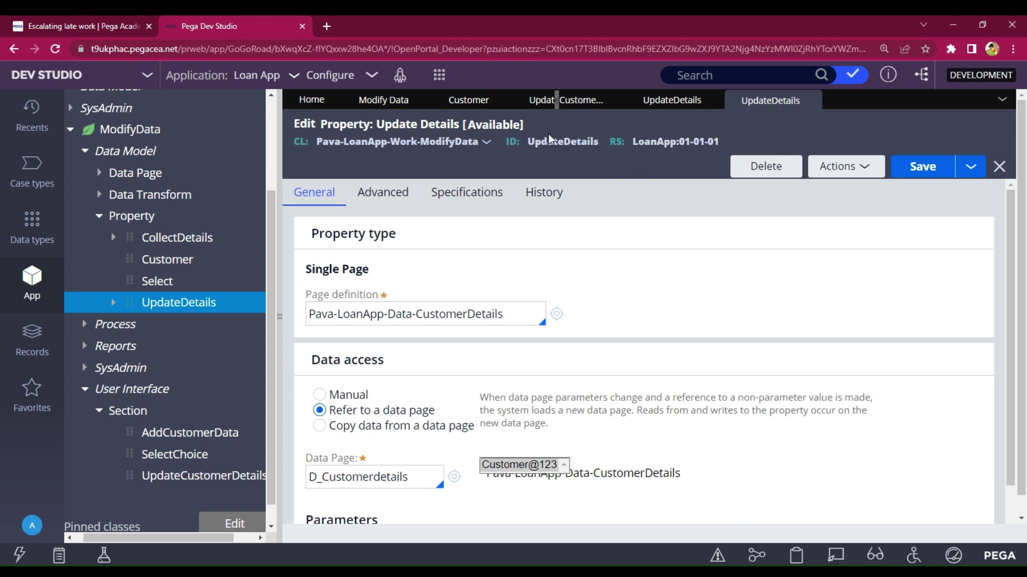
pyautogui.click(452, 101)
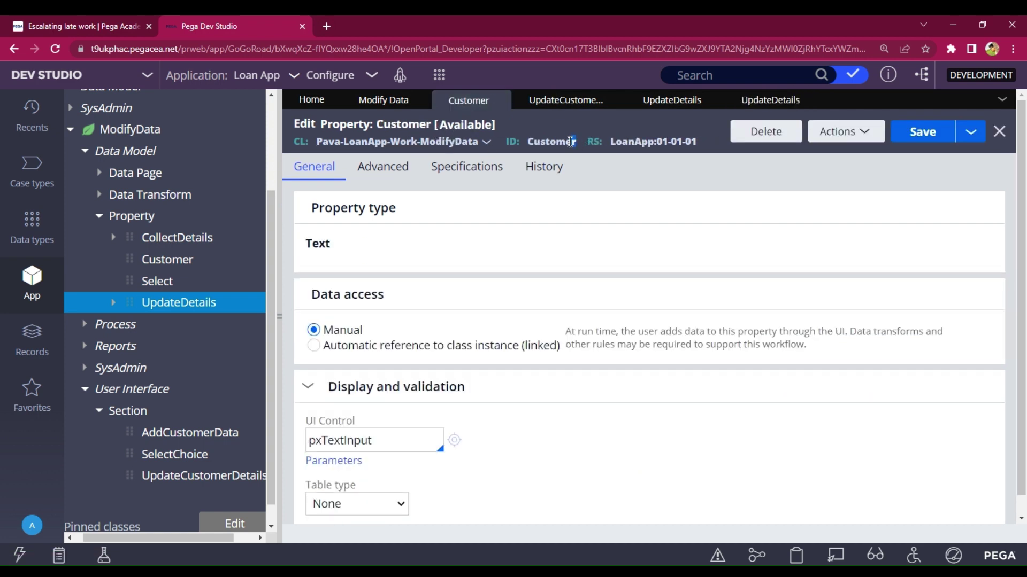
pyautogui.moveTo(579, 140); pyautogui.dragTo(538, 151)
pyautogui.hotkey('ctrl', 'c')
pyautogui.click(760, 103)
pyautogui.scroll(-2, 547, 450)
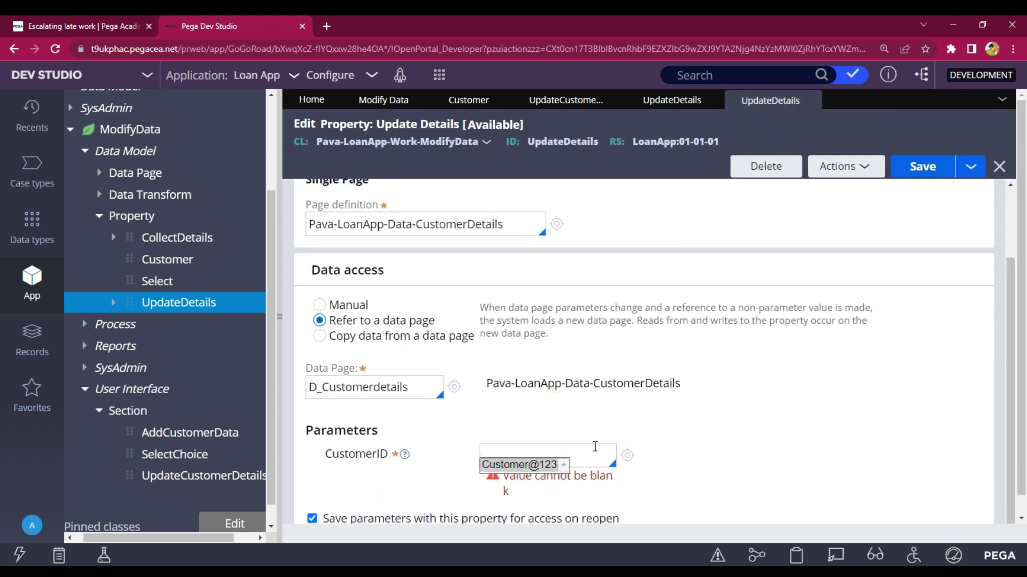
pyautogui.write('.')
pyautogui.hotkey('ctrl', 'v')
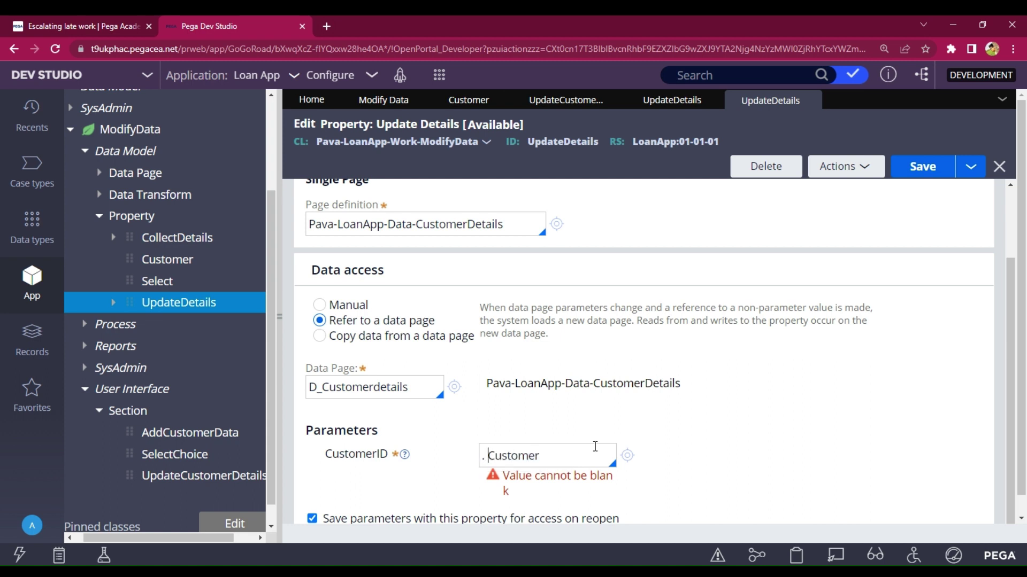
pyautogui.press('BackSpace')
pyautogui.click(915, 171)
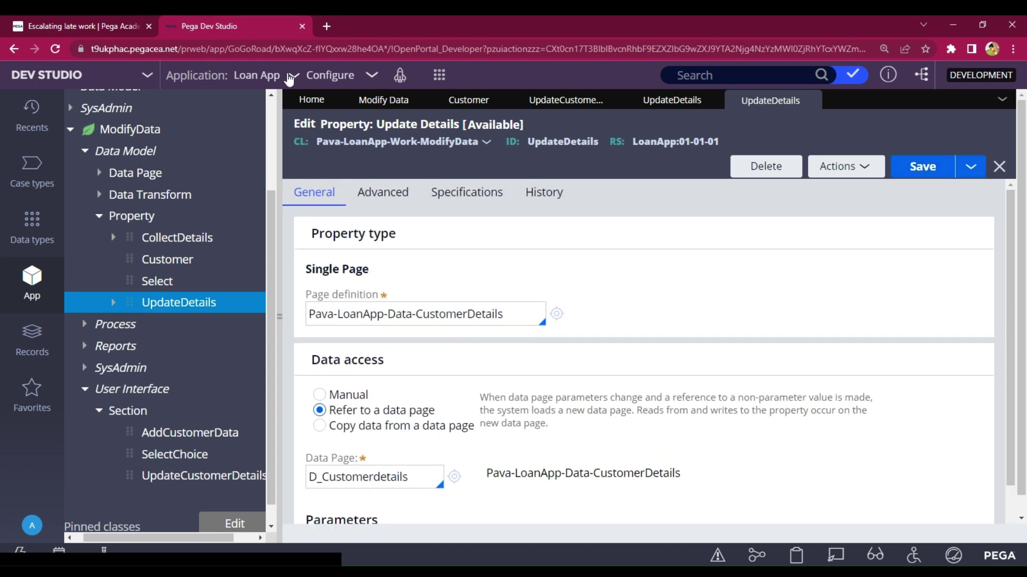
# - Save and run a new Modify Data case and choose to update a customer
pyautogui.click(368, 100)
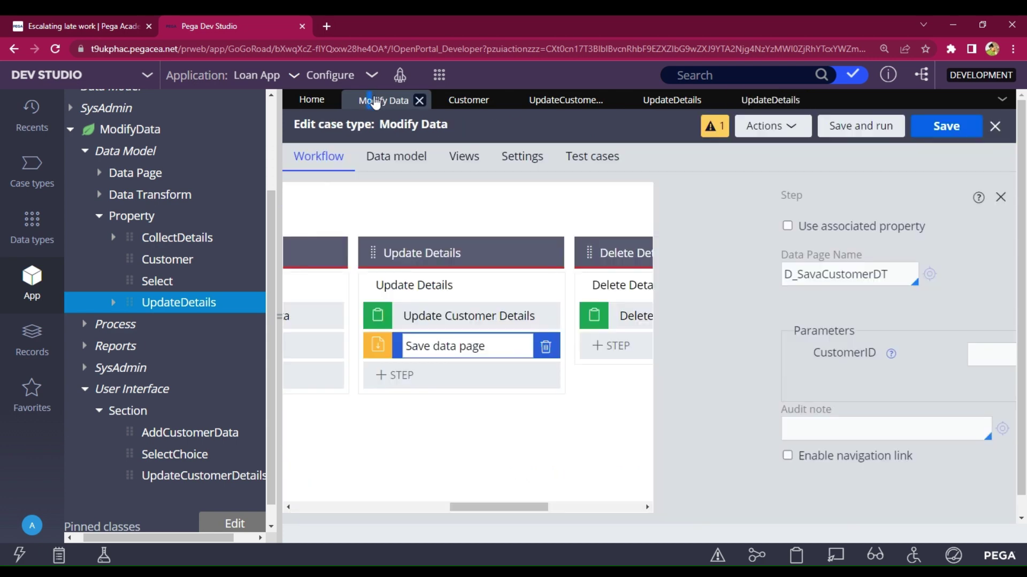
pyautogui.click(839, 135)
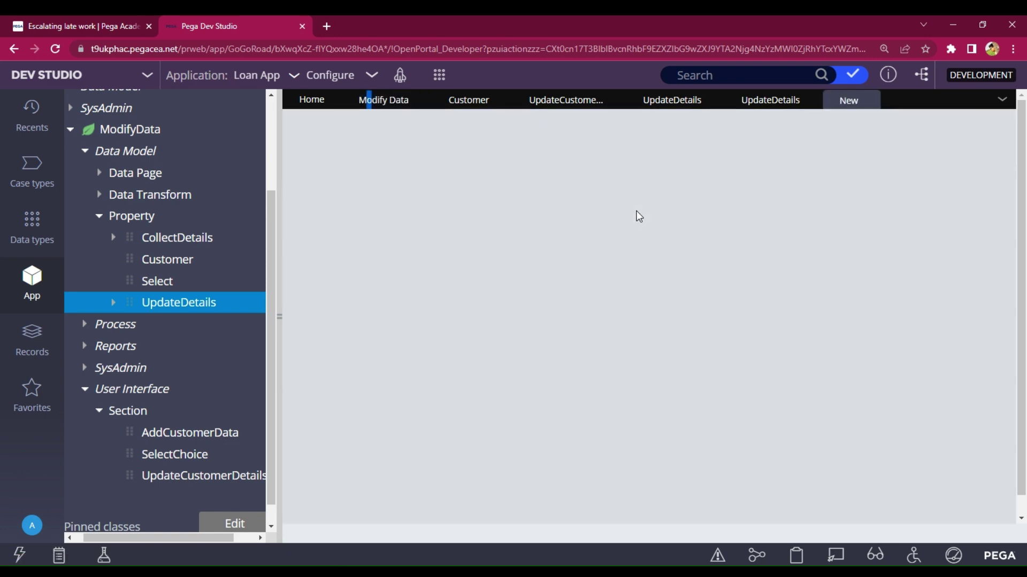
pyautogui.scroll(-5, 608, 270)
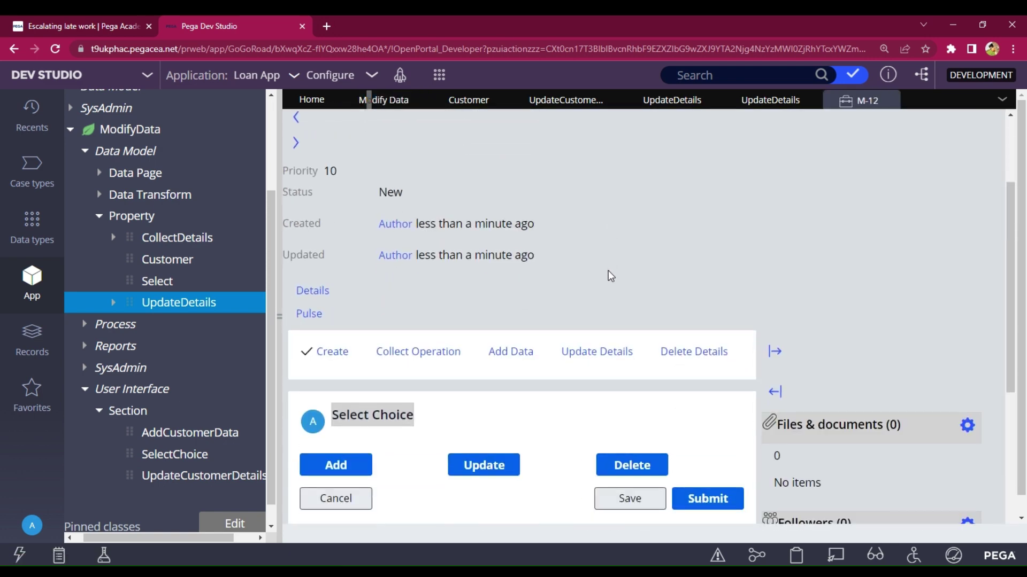
pyautogui.click(482, 342)
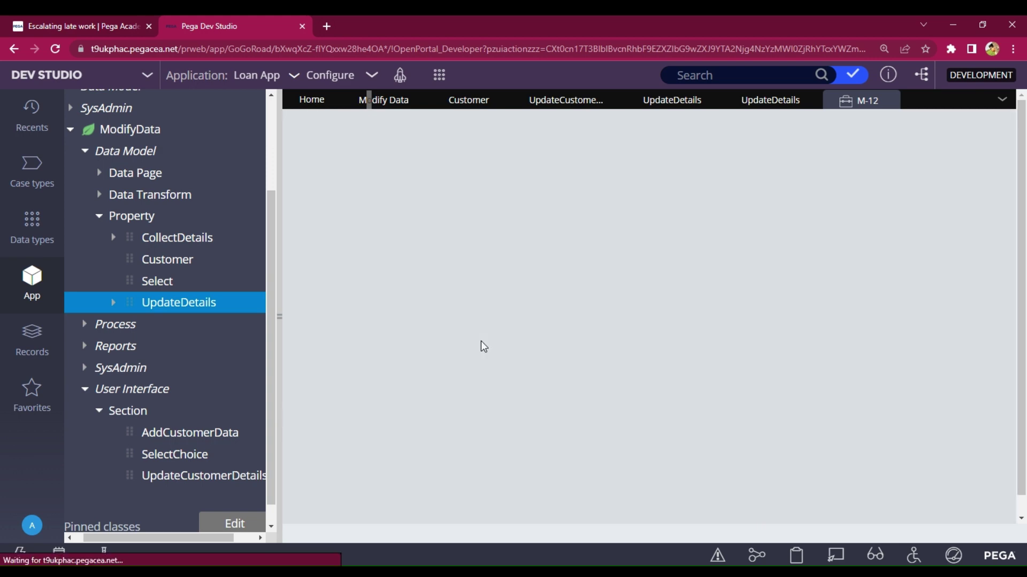
pyautogui.scroll(-6, 573, 306)
pyautogui.scroll(-3, 573, 300)
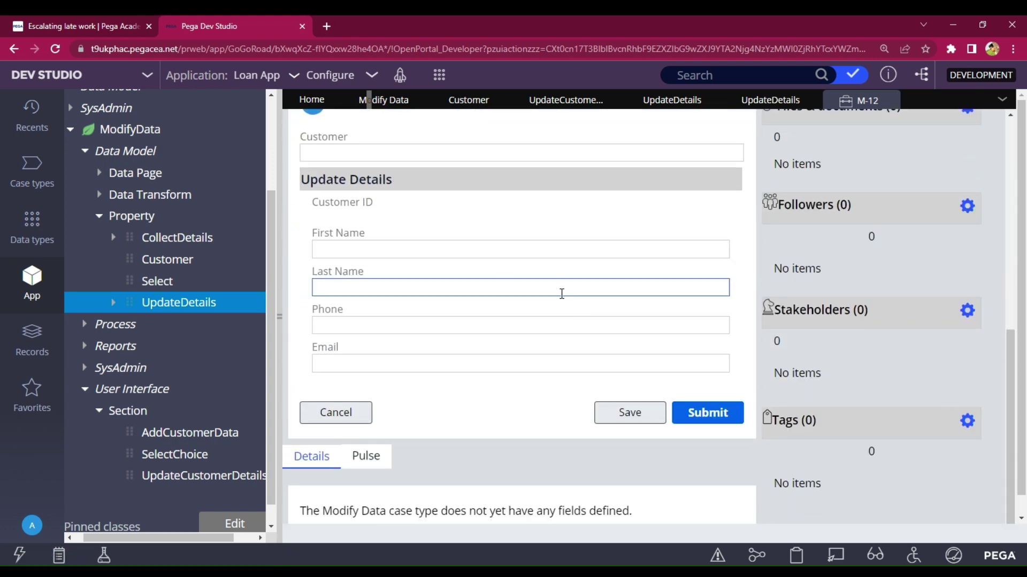
# - Enter the customer ID and save to load its details, then return to the UpdateDetails section
pyautogui.click(394, 152)
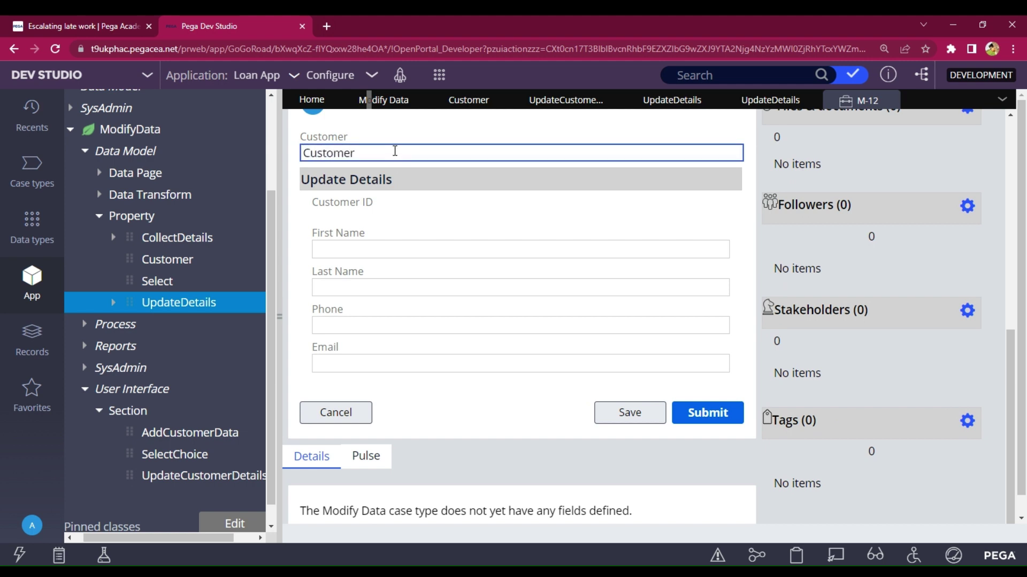
pyautogui.write('Customer@123')
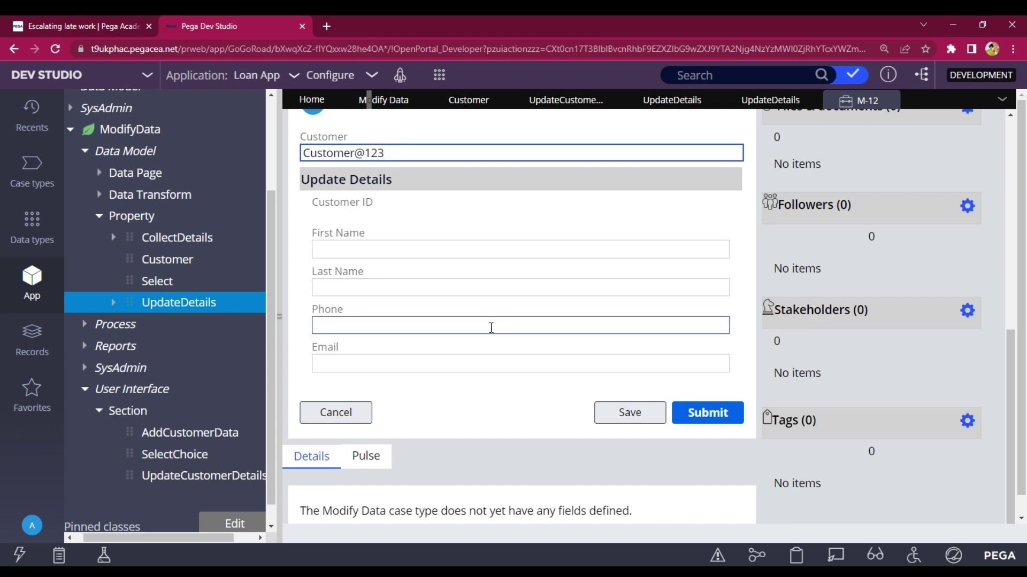
pyautogui.click(620, 416)
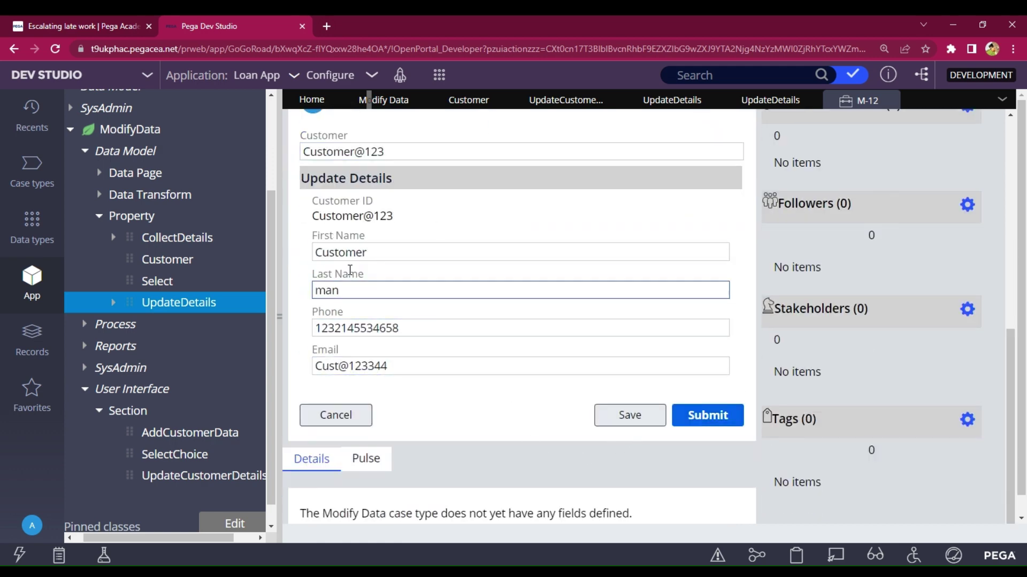
pyautogui.scroll(2, 328, 187)
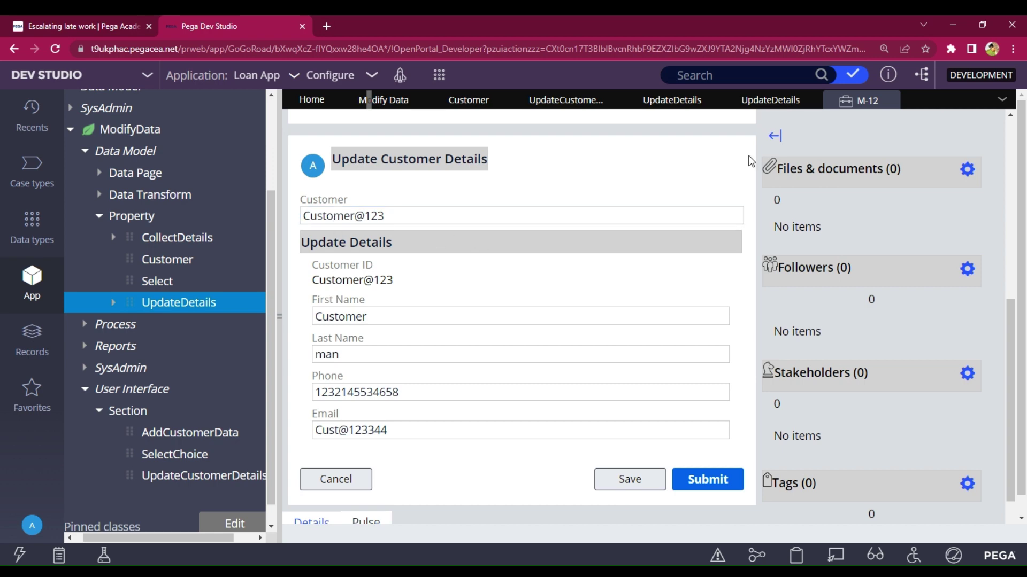
pyautogui.click(664, 102)
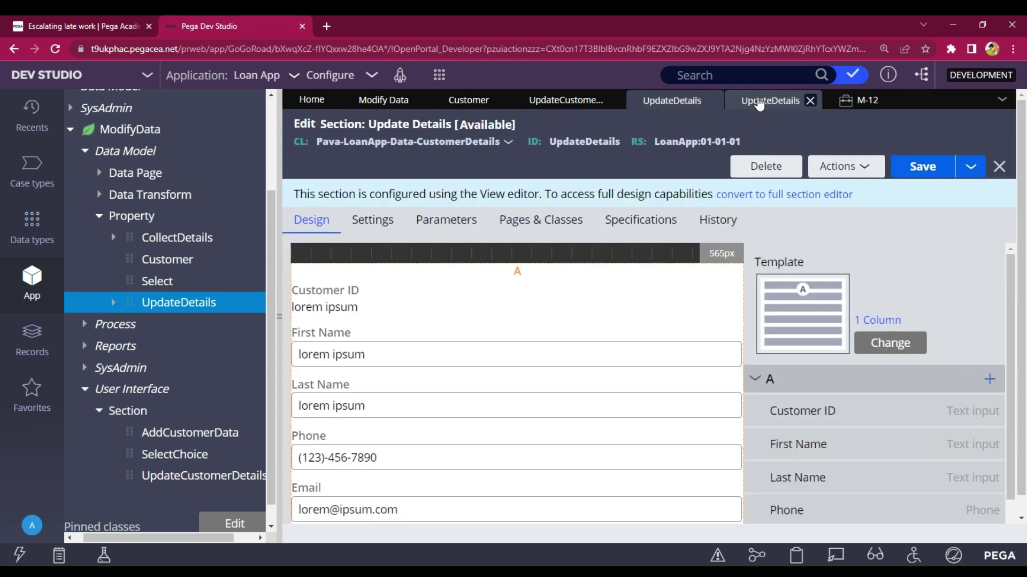
# - Create an action set on the Customer field in the Update Customer Details section
pyautogui.click(765, 102)
pyautogui.click(615, 102)
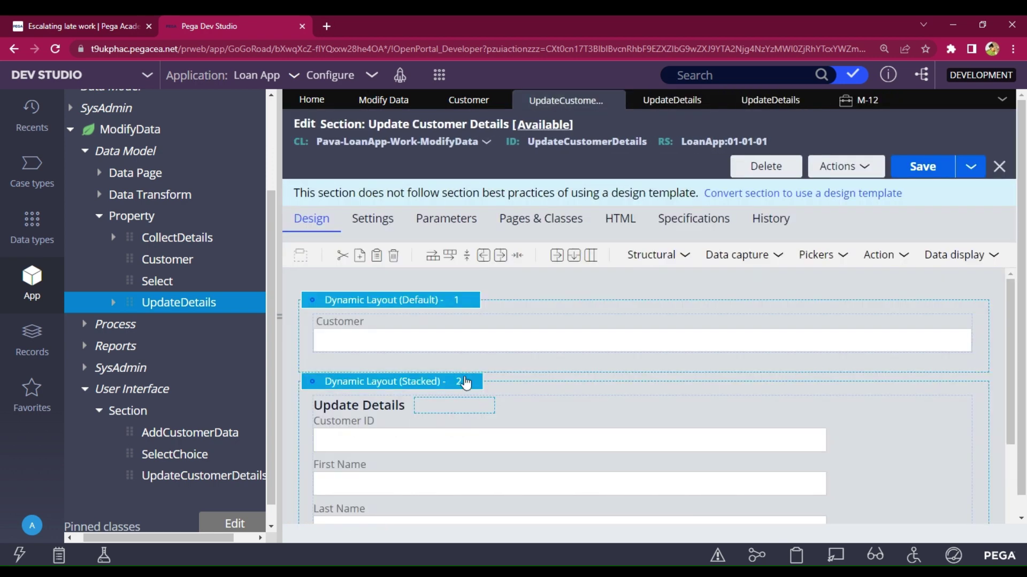
pyautogui.click(980, 325)
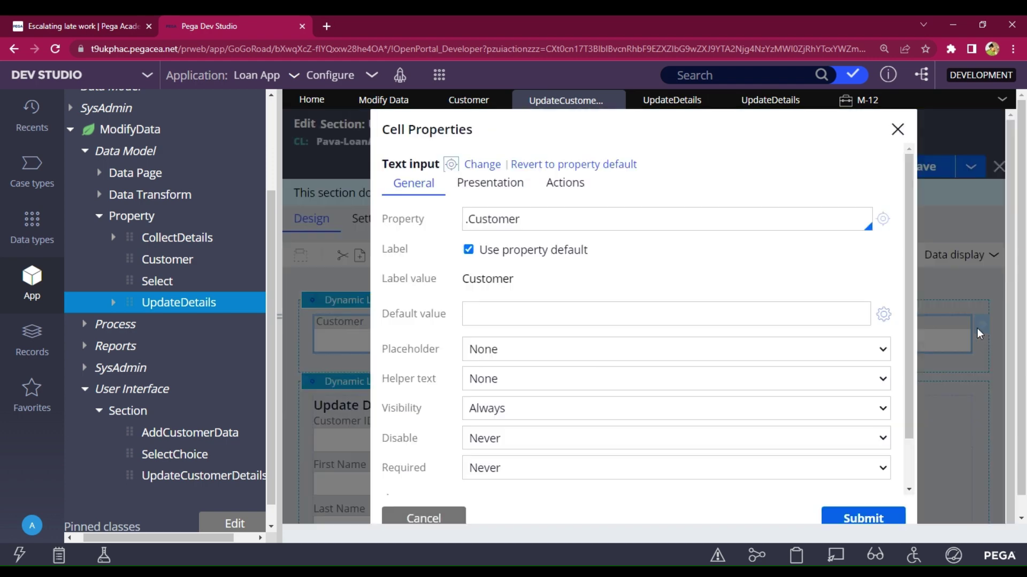
pyautogui.click(562, 183)
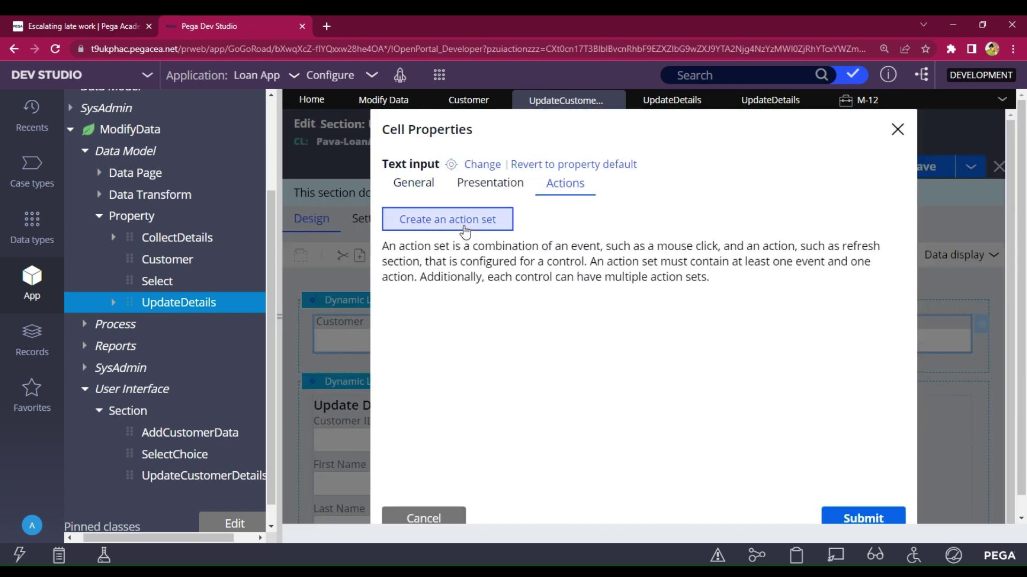
pyautogui.click(469, 234)
# - Trigger a section Refresh on Click and Enter key, apply it, and save the section
pyautogui.click(440, 298)
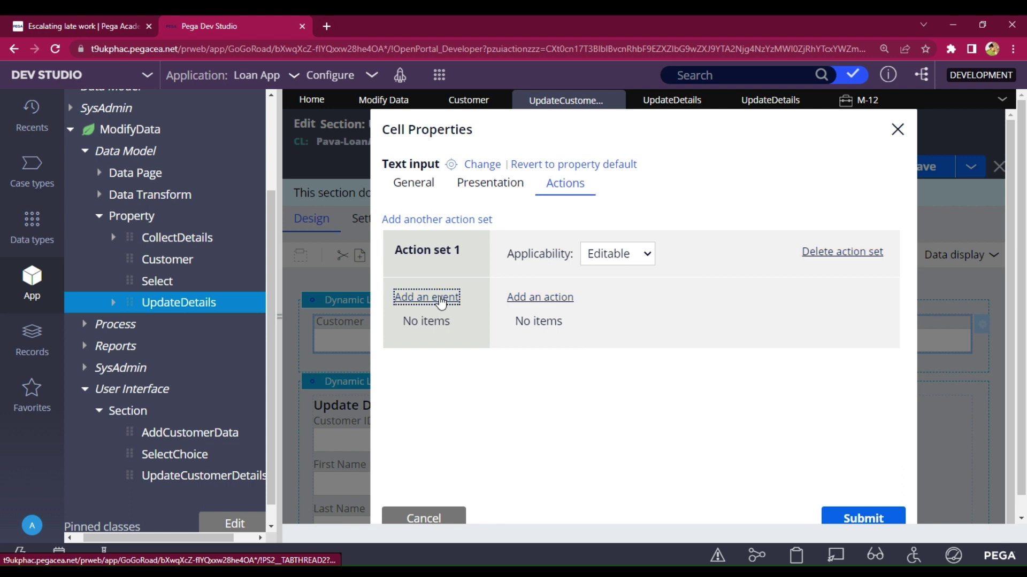
pyautogui.click(413, 332)
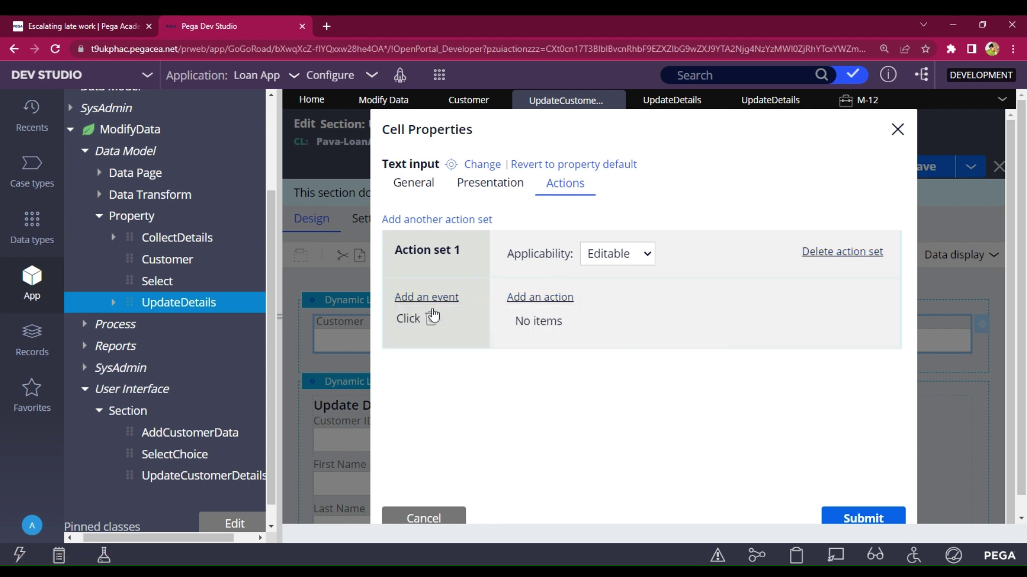
pyautogui.click(434, 300)
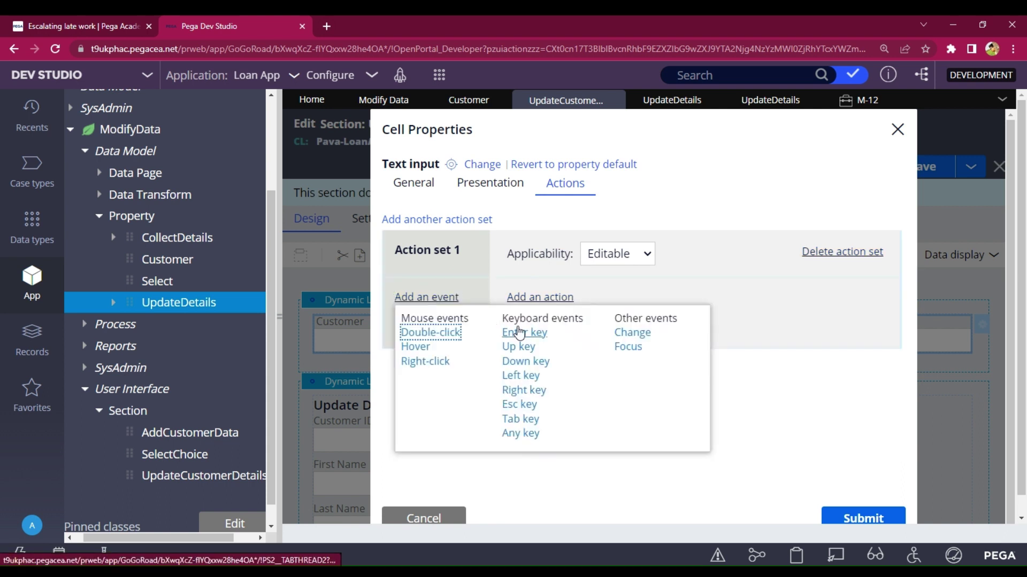
pyautogui.click(539, 334)
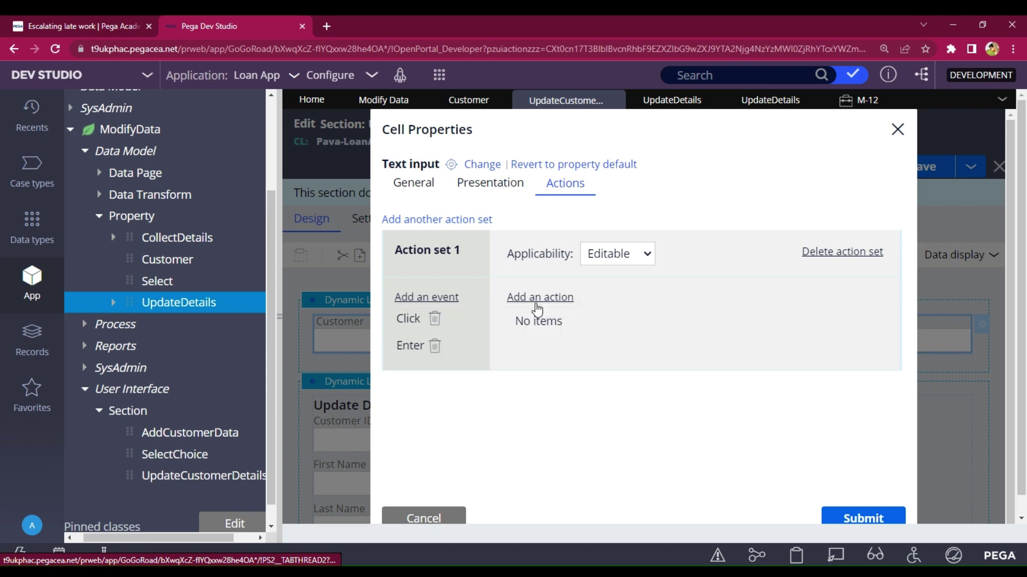
pyautogui.click(537, 304)
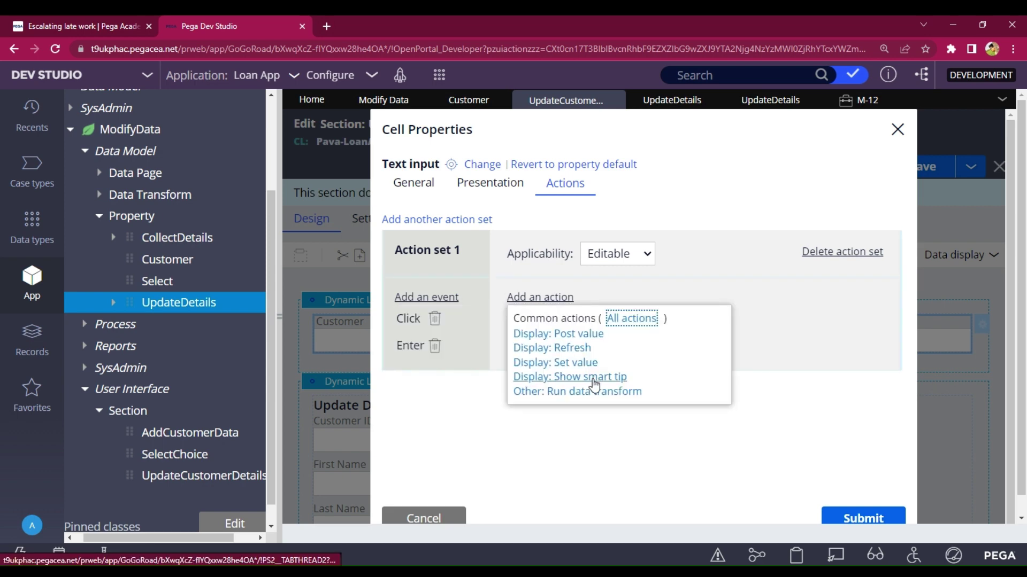
pyautogui.click(570, 349)
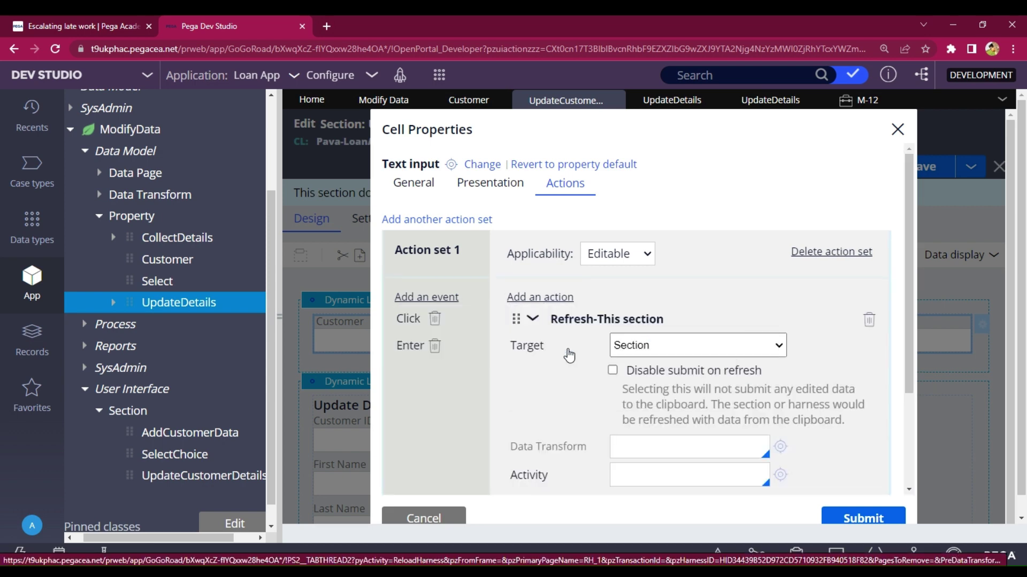
pyautogui.click(863, 518)
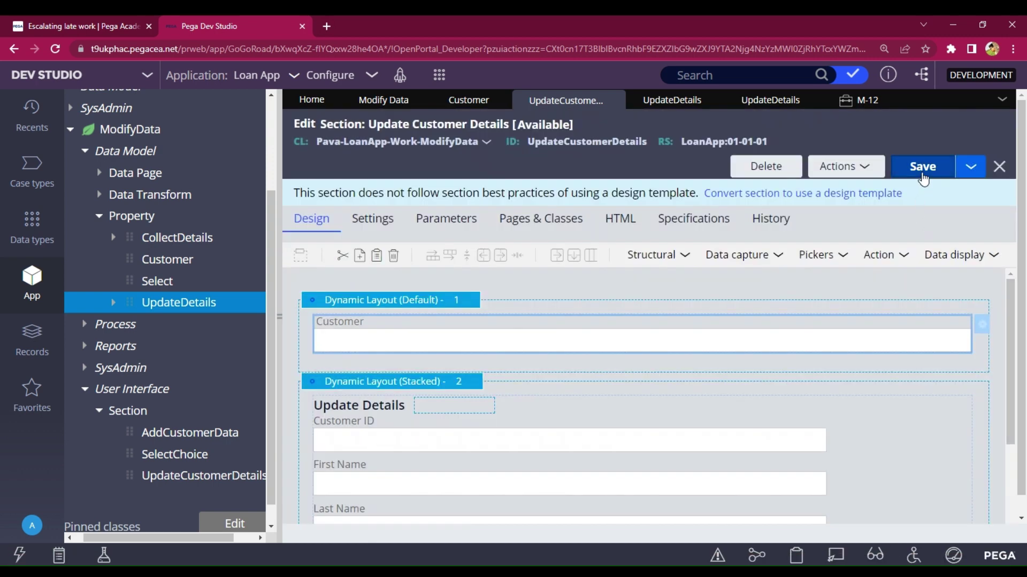
pyautogui.click(923, 167)
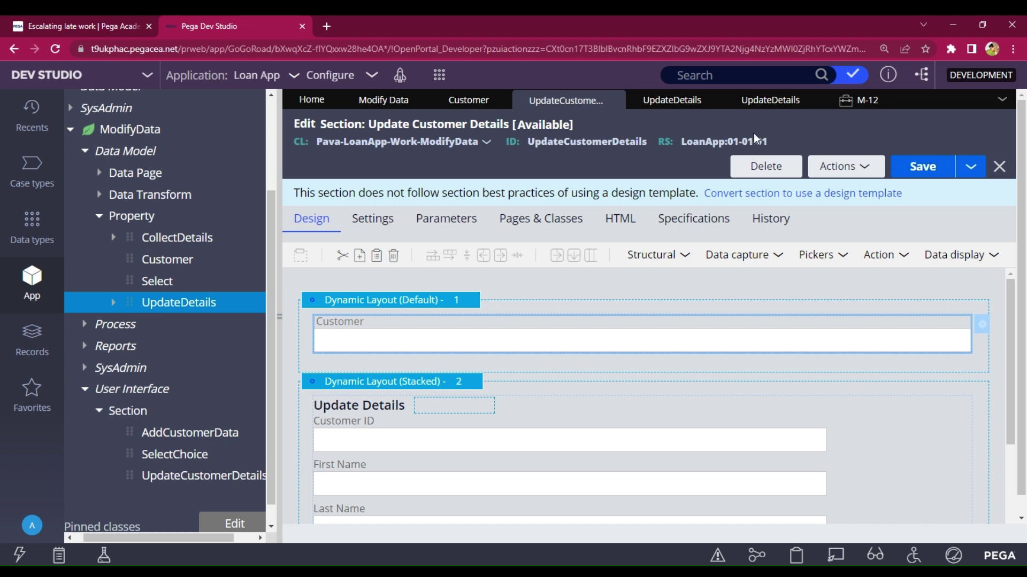
# - Run a new Modify Data case, choose Update, and enter the customer ID to look up
pyautogui.click(390, 99)
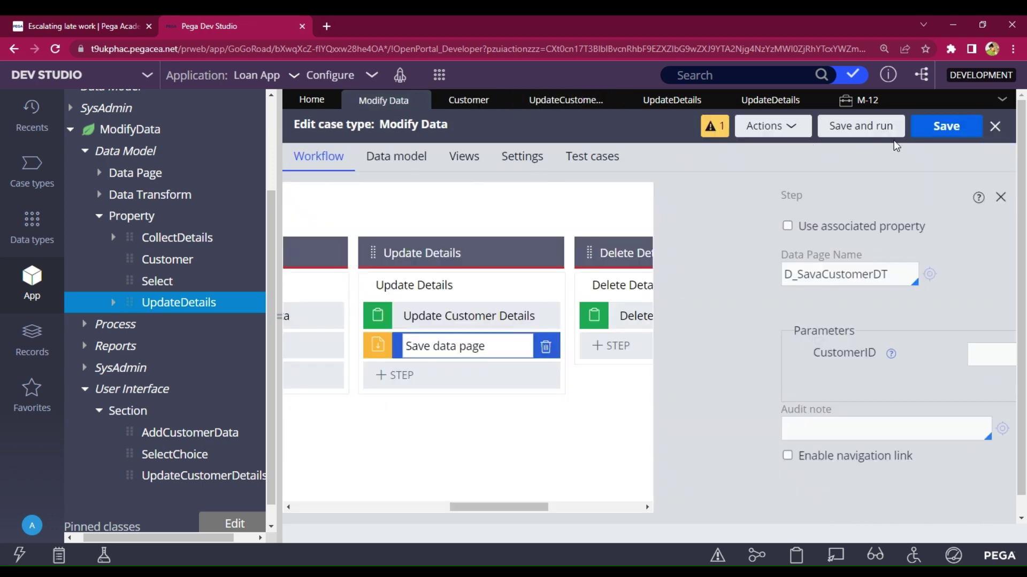
pyautogui.click(857, 126)
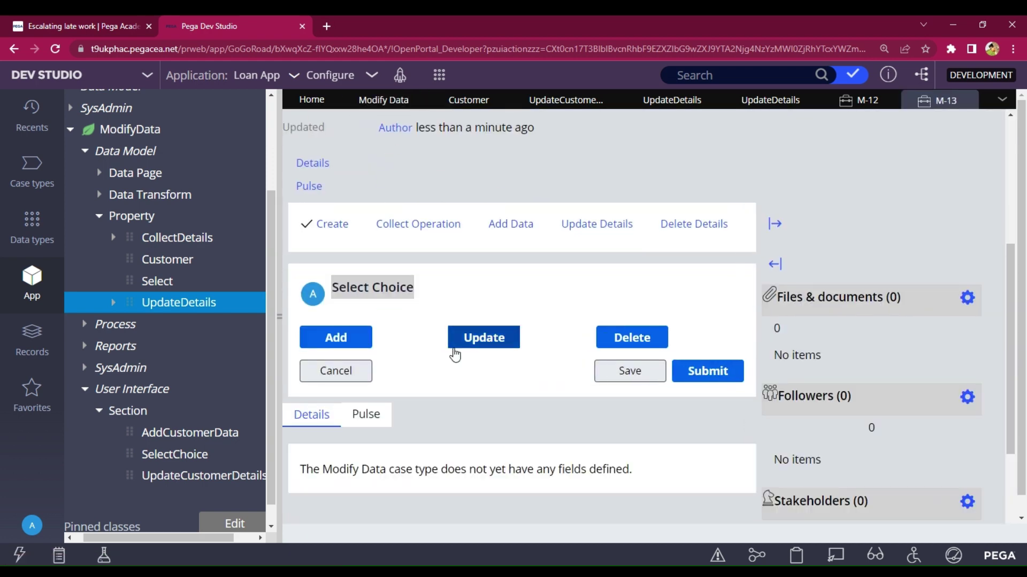
pyautogui.click(456, 345)
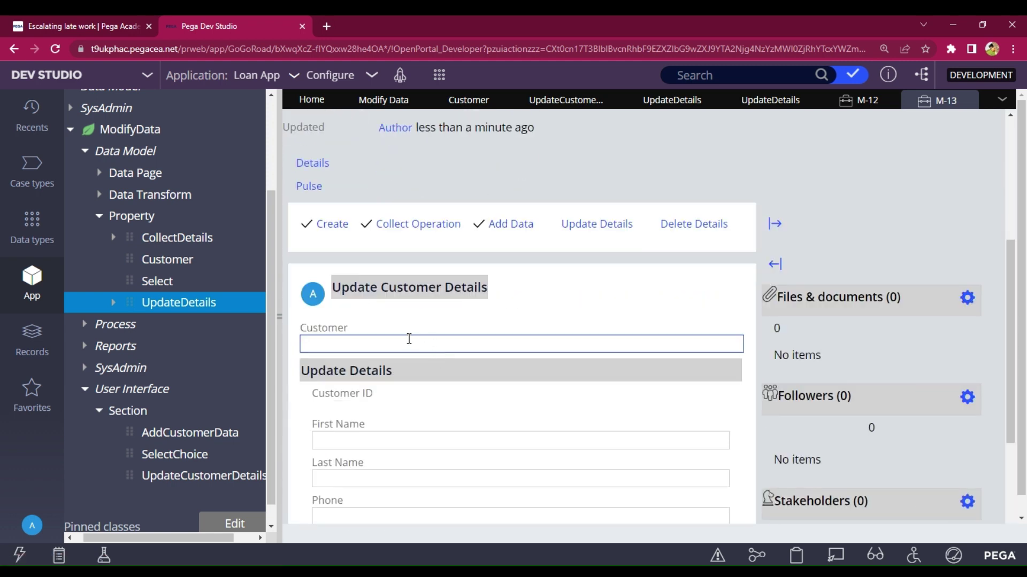
pyautogui.click(409, 343)
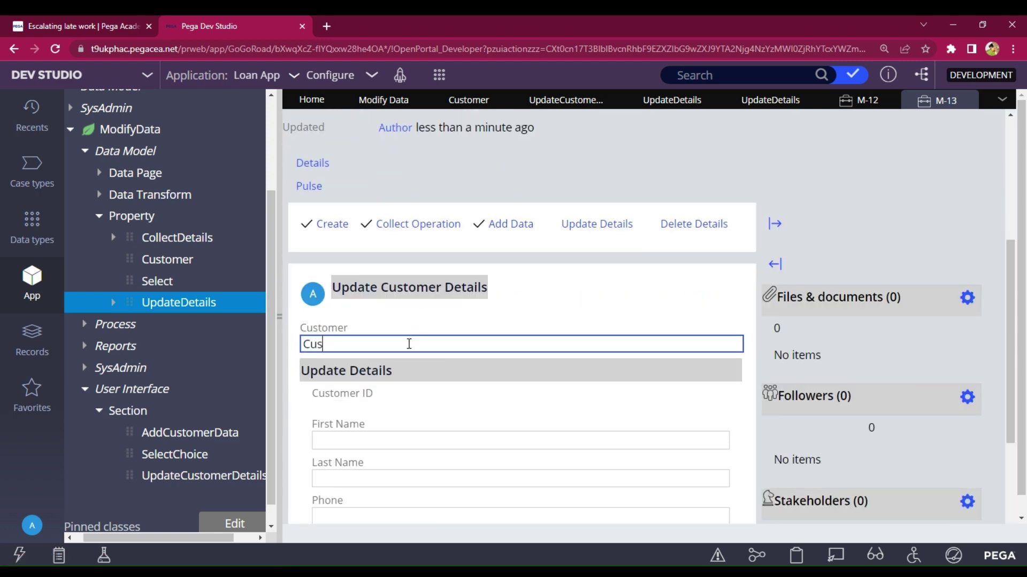
pyautogui.write('Customer@123')
pyautogui.scroll(-2, 409, 345)
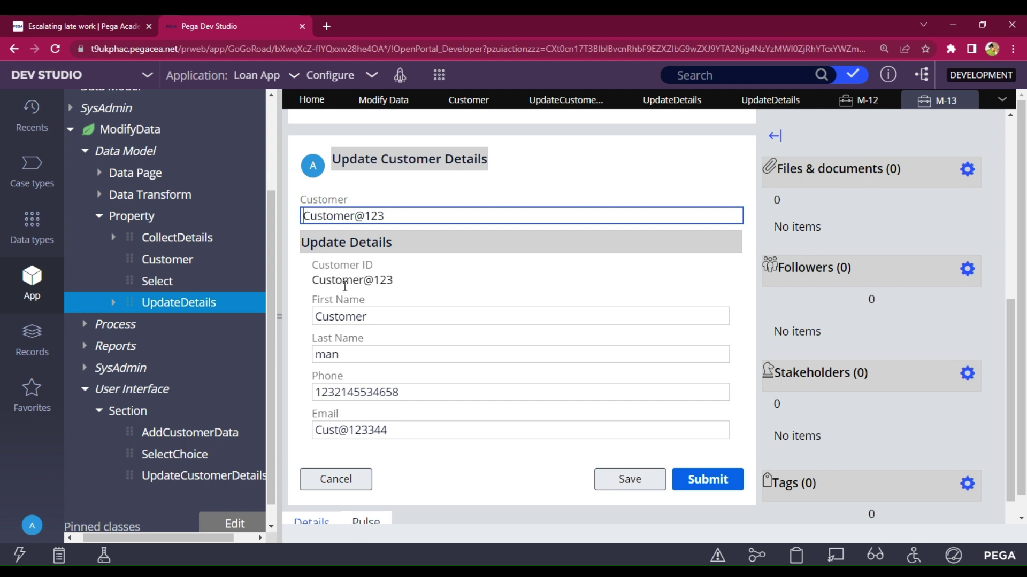
# - Replace the customer's first name and move on to the last name
pyautogui.click(390, 316)
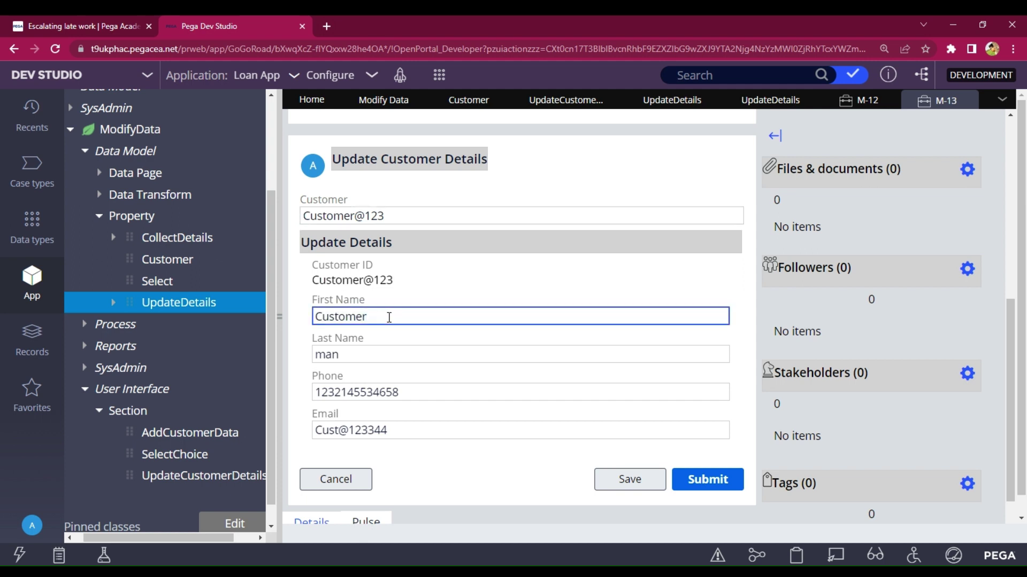
pyautogui.hotkey('ctrl', 'a')
pyautogui.press('BackSpace')
pyautogui.write('Pva')
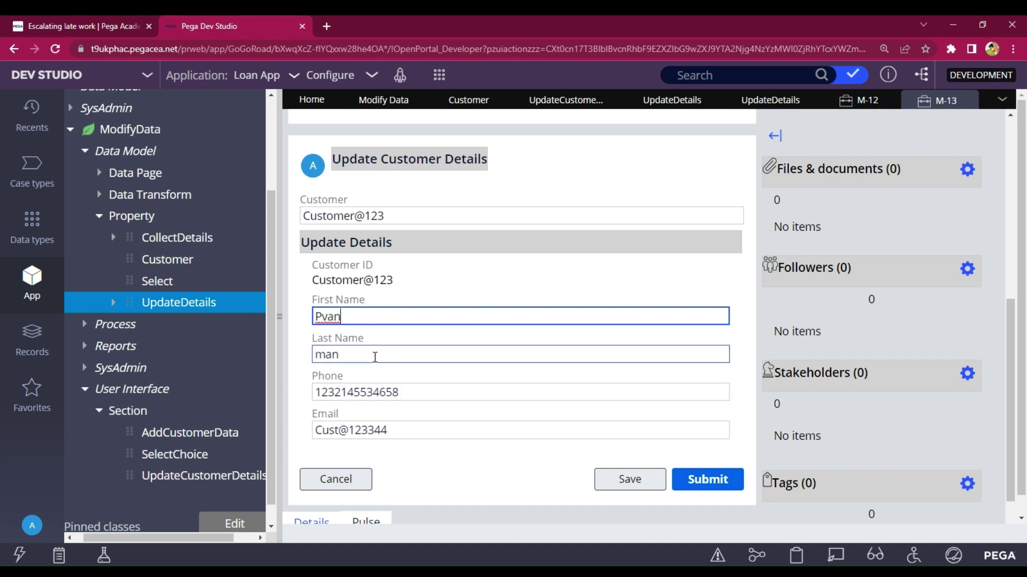
pyautogui.press('BackSpace')
pyautogui.press('BackSpace')
pyautogui.press('BackSpace')
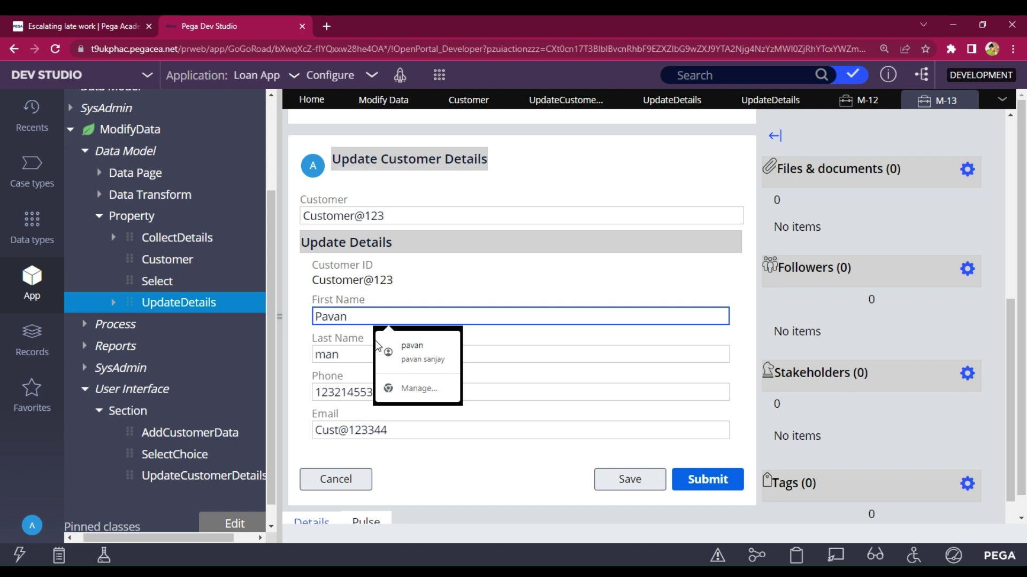
pyautogui.click(346, 356)
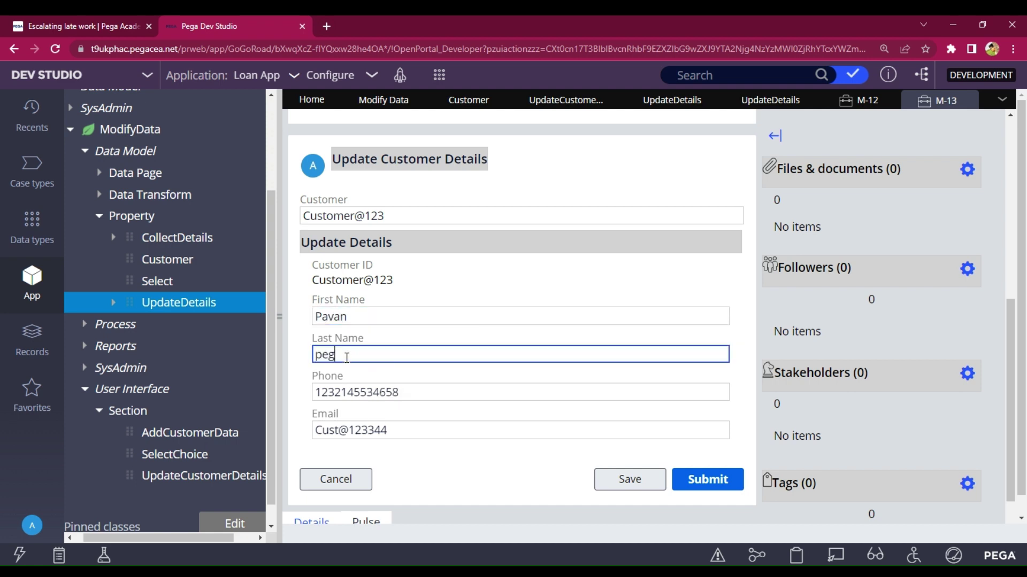
# - Enter the new phone number and email address, then submit the updated details
pyautogui.click(423, 389)
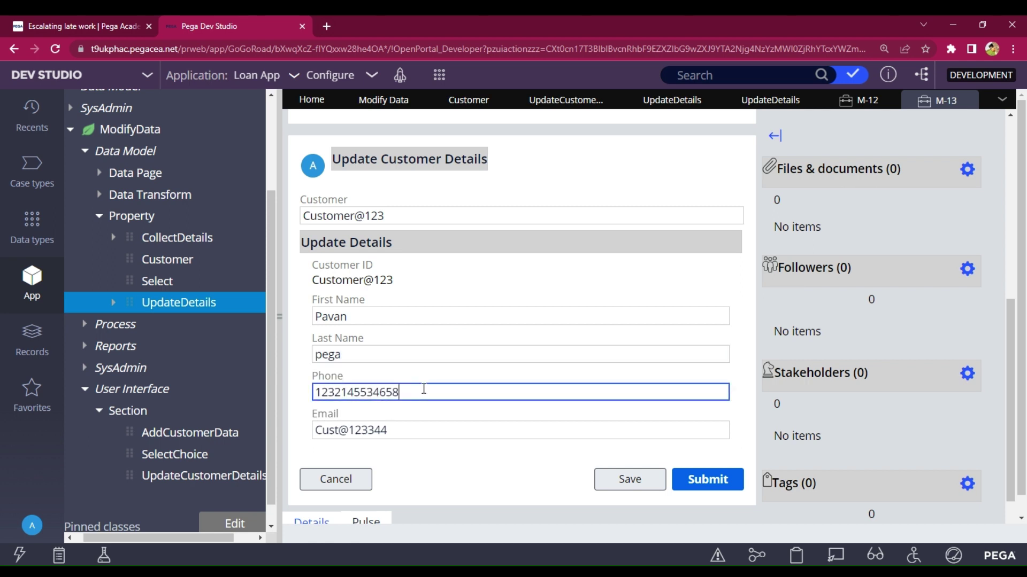
pyautogui.press('BackSpace')
pyautogui.press('BackSpace')
pyautogui.press('BackSpace')
pyautogui.press('BackSpace')
pyautogui.press('BackSpace')
pyautogui.press('BackSpace')
pyautogui.press('BackSpace')
pyautogui.press('BackSpace')
pyautogui.press('BackSpace')
pyautogui.press('BackSpace')
pyautogui.press('BackSpace')
pyautogui.press('BackSpace')
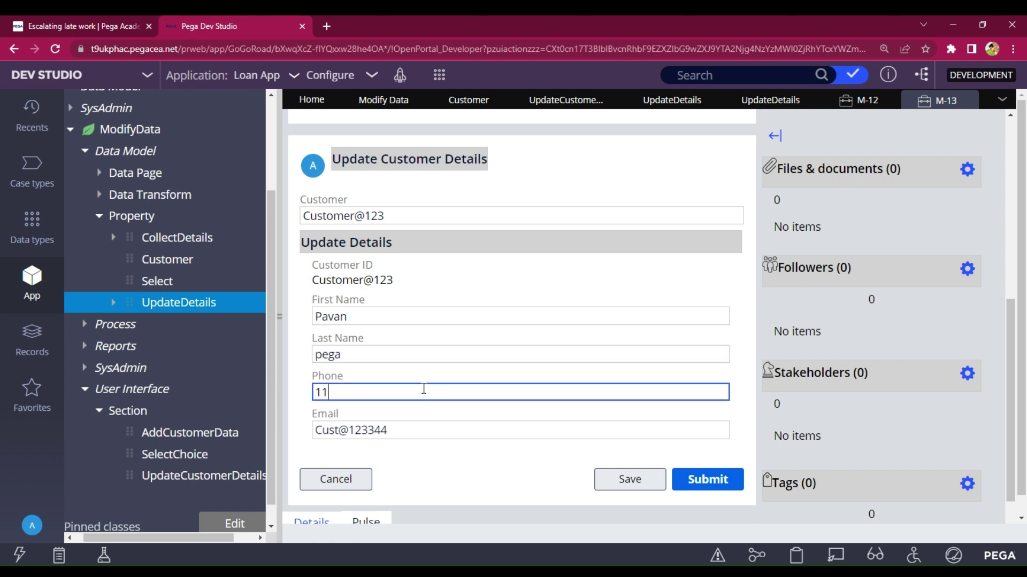
pyautogui.click(419, 433)
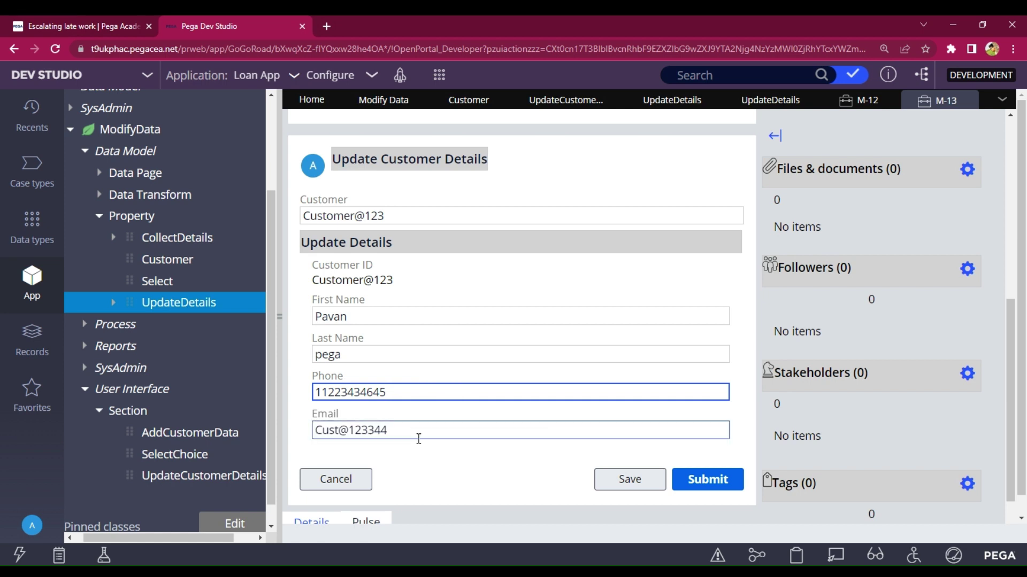
pyautogui.press('BackSpace')
pyautogui.press('BackSpace')
pyautogui.press('BackSpace')
pyautogui.press('BackSpace')
pyautogui.press('BackSpace')
pyautogui.press('BackSpace')
pyautogui.press('BackSpace')
pyautogui.press('BackSpace')
pyautogui.press('BackSpace')
pyautogui.press('BackSpace')
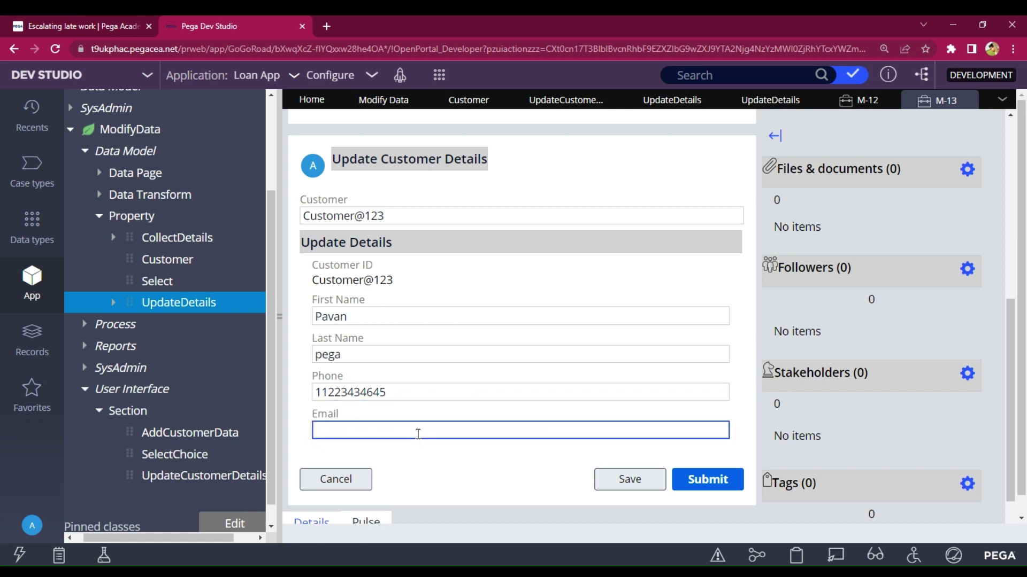
pyautogui.write('Pega@123')
pyautogui.click(709, 479)
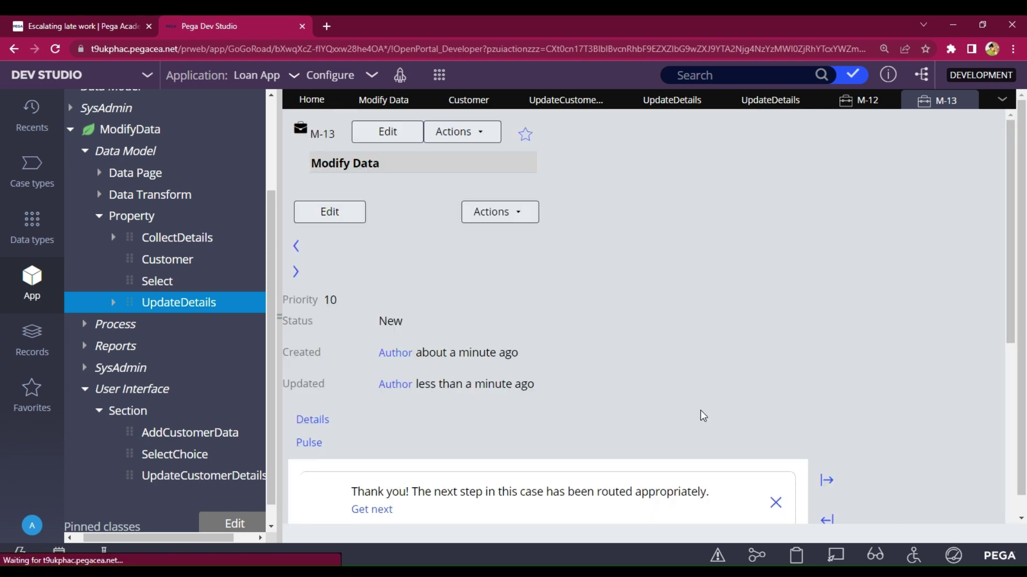
# - Open the Customer details data type's records and refresh them via Actions > Refresh
pyautogui.click(16, 239)
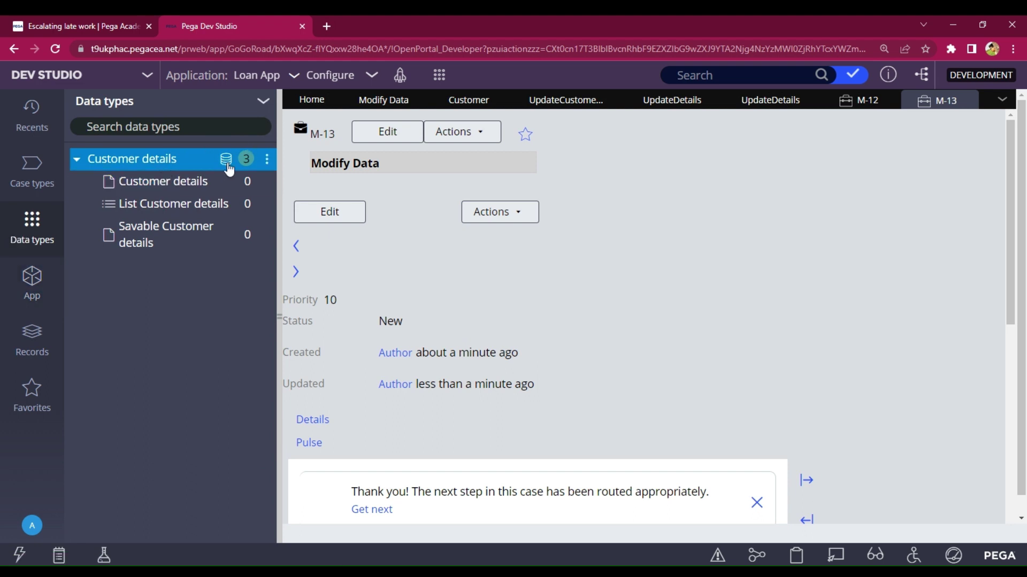
pyautogui.click(226, 163)
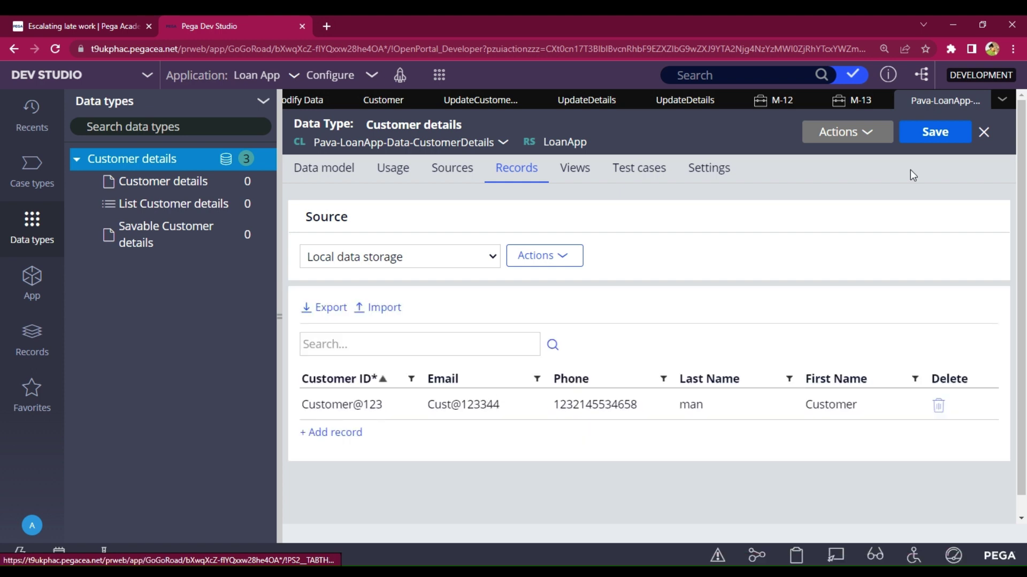
pyautogui.click(862, 132)
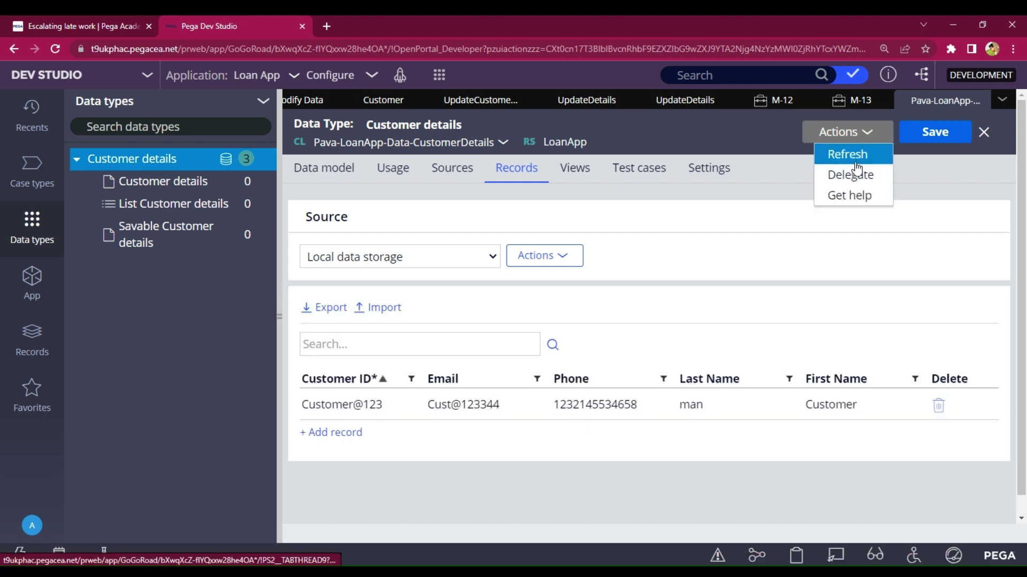
pyautogui.click(852, 158)
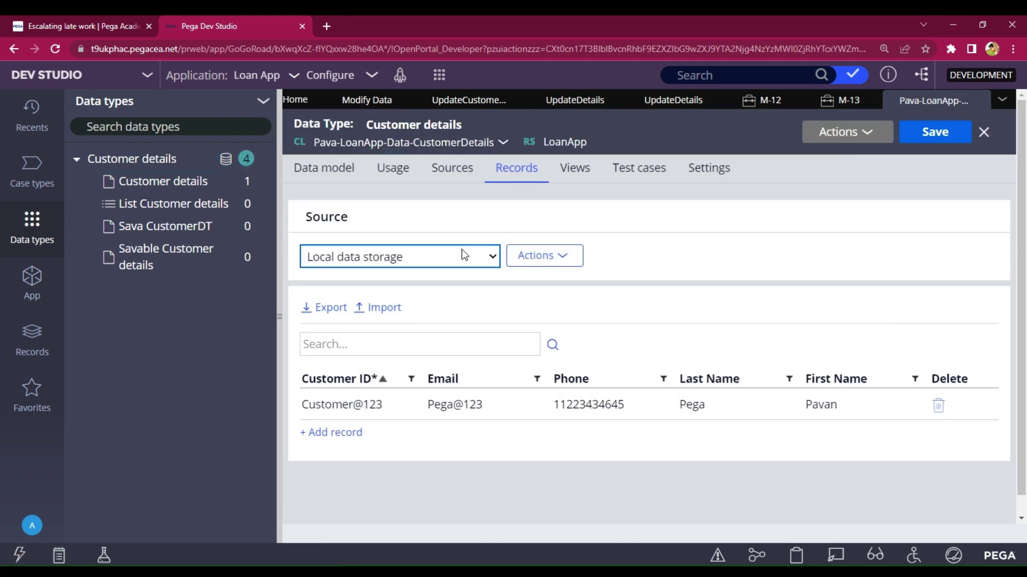
# - Open the Delete Details step's view in Modify Data and add the Customer field
pyautogui.click(18, 181)
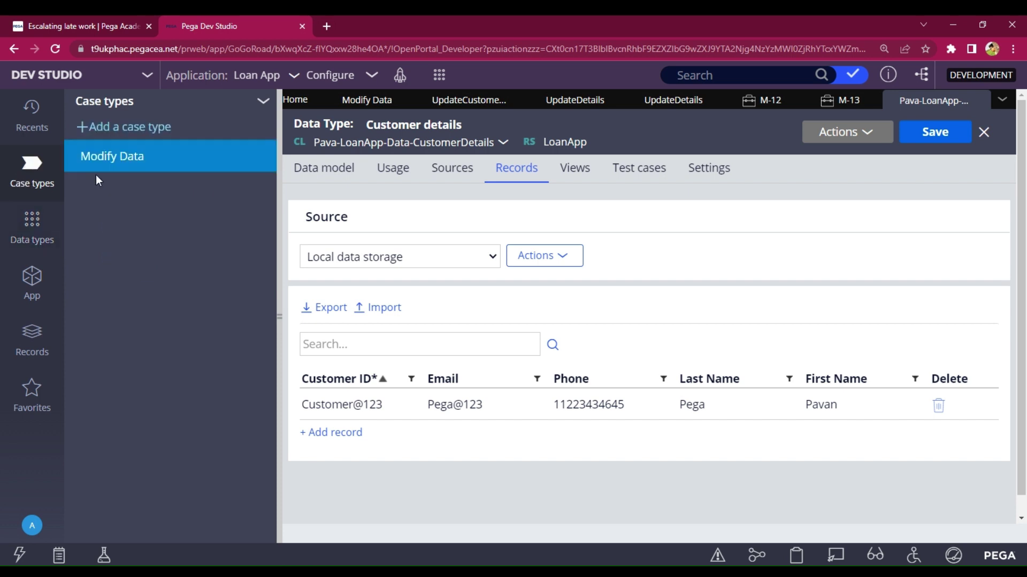
pyautogui.click(110, 161)
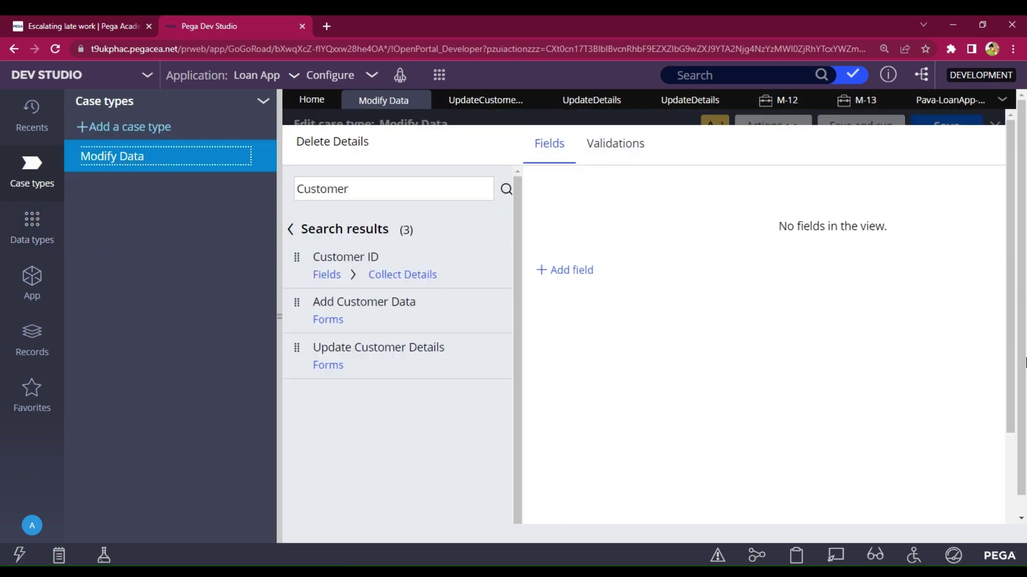
pyautogui.scroll(-3, 449, 407)
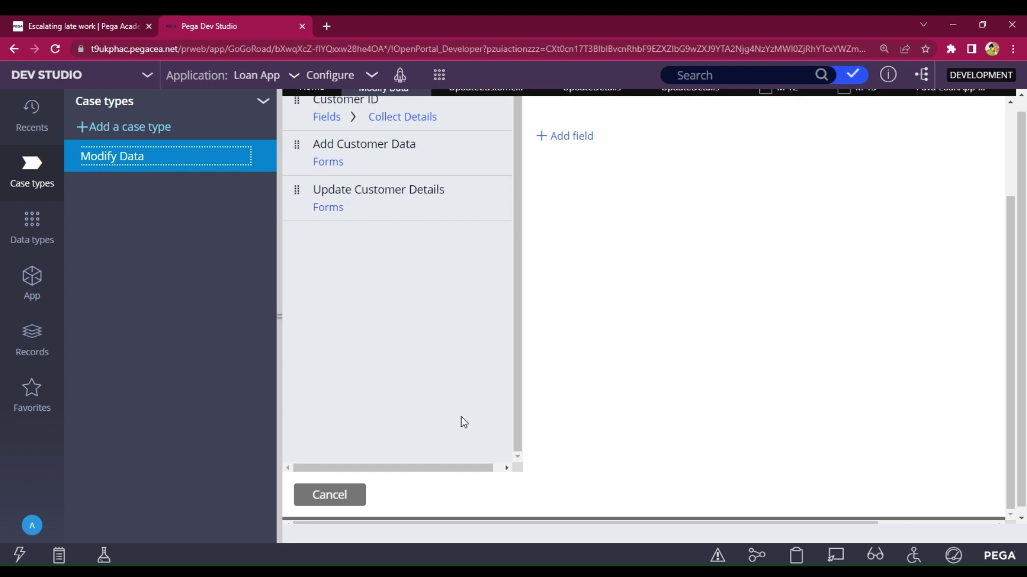
pyautogui.click(333, 489)
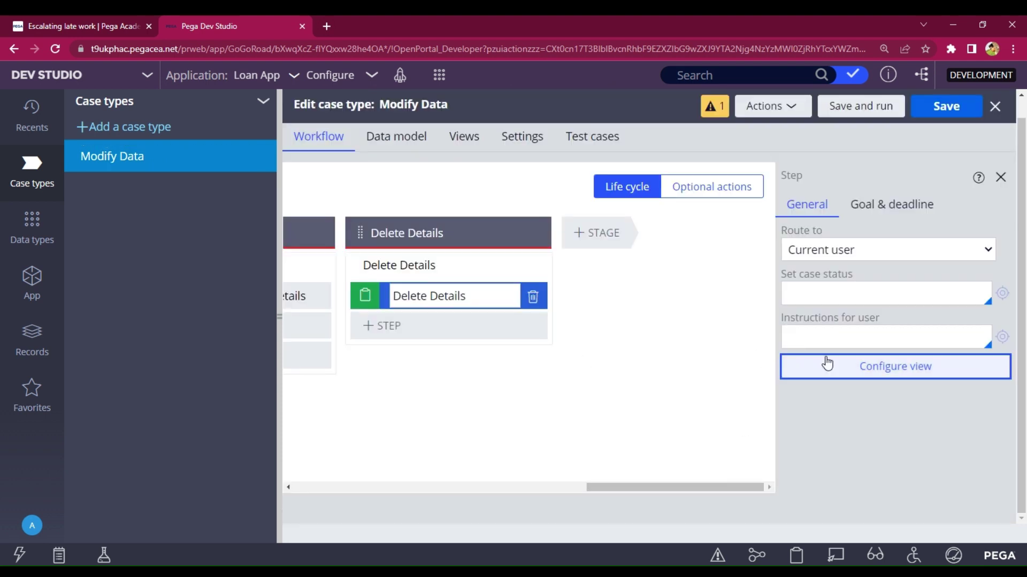
pyautogui.click(906, 373)
pyautogui.click(382, 156)
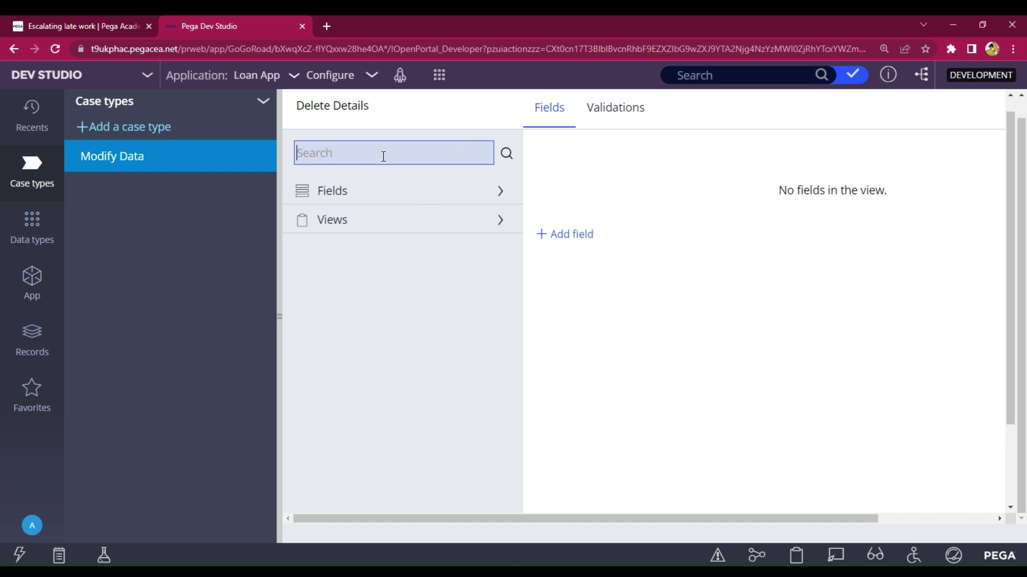
pyautogui.write('Custo')
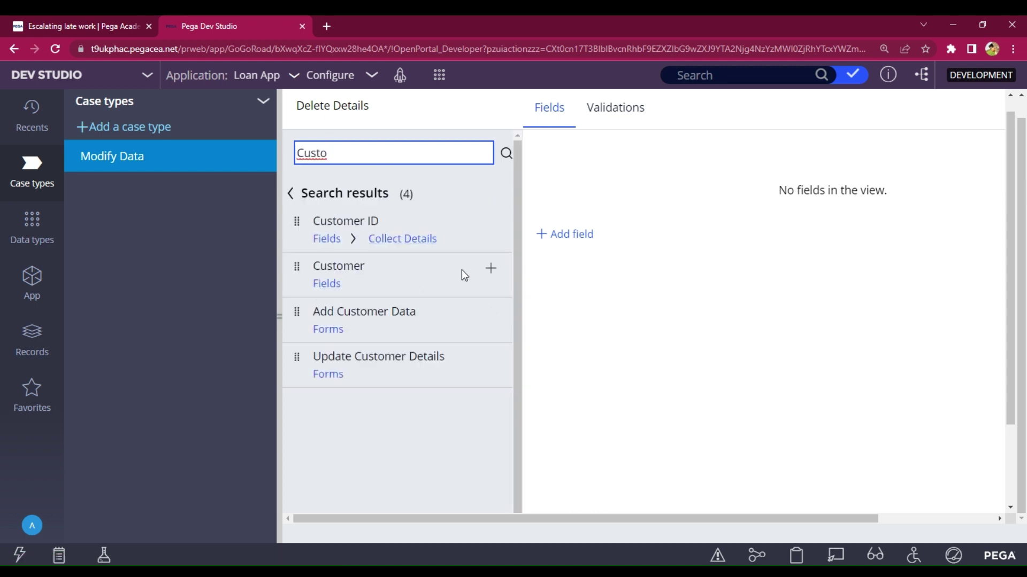
pyautogui.click(491, 268)
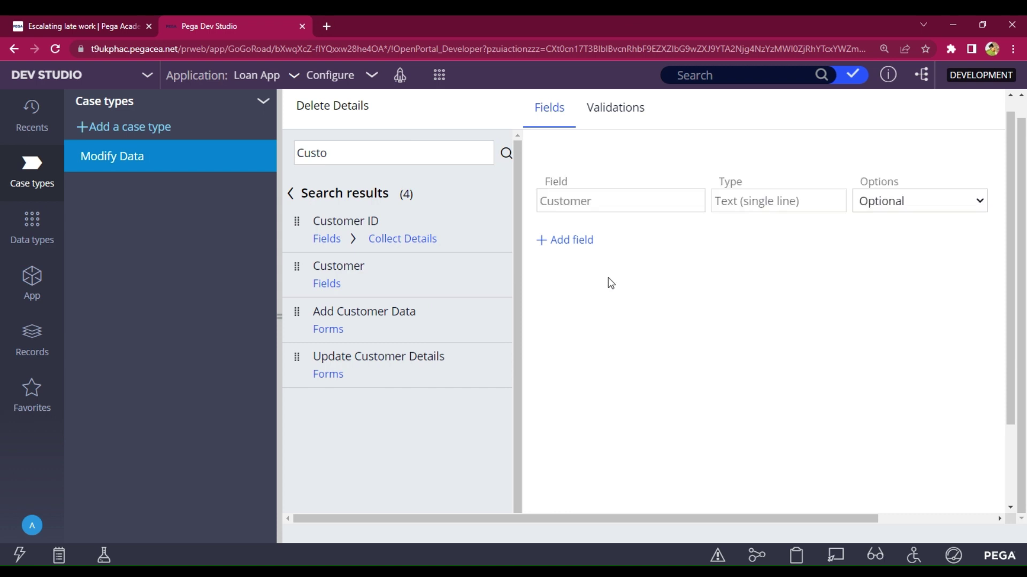
# - Add an embedded-data field 'Delect details' using the Customer details data object, choosing to create a new view
pyautogui.click(559, 251)
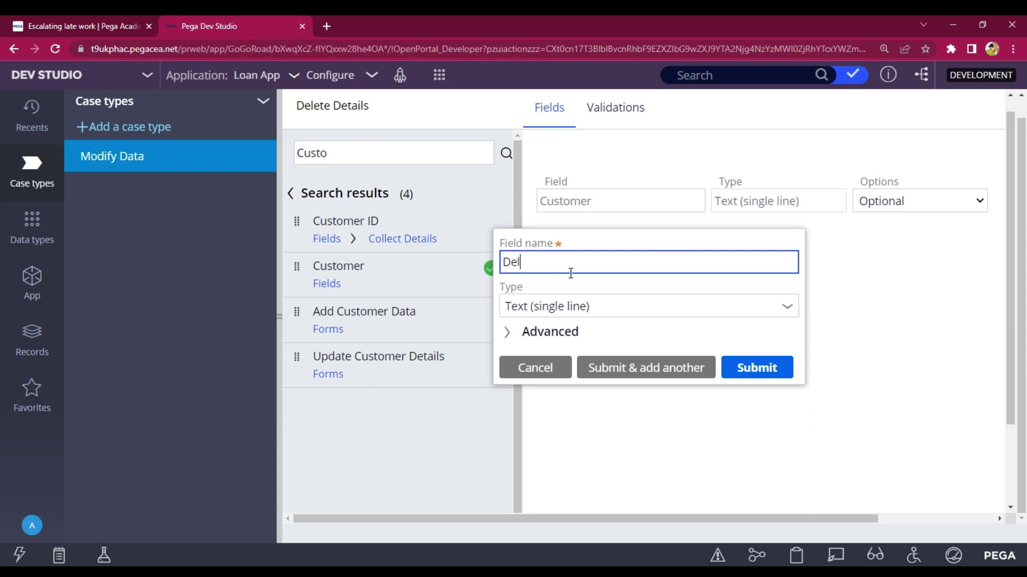
pyautogui.write('Delect details')
pyautogui.click(788, 306)
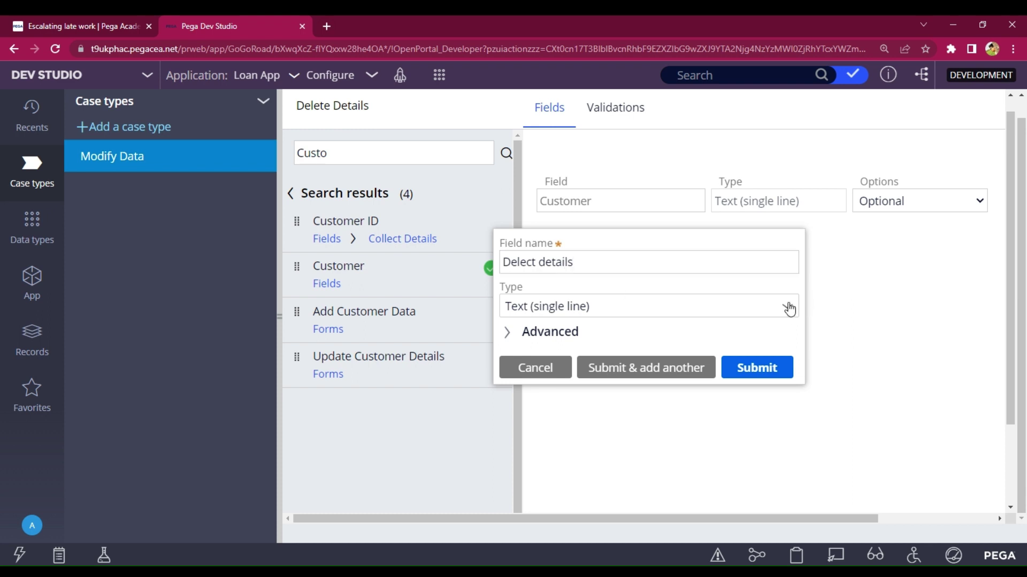
pyautogui.click(788, 307)
pyautogui.scroll(-5, 669, 396)
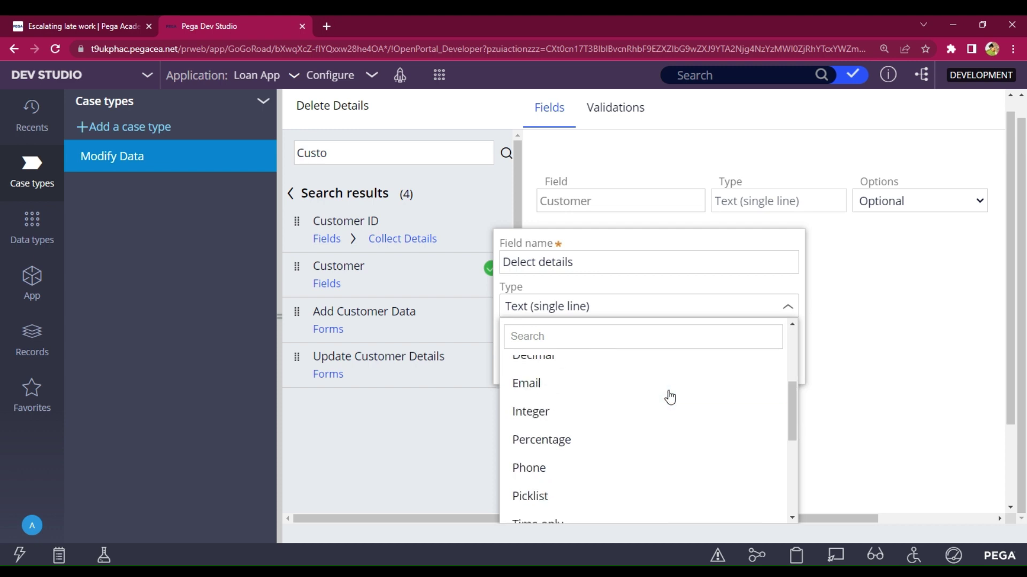
pyautogui.scroll(-1, 566, 490)
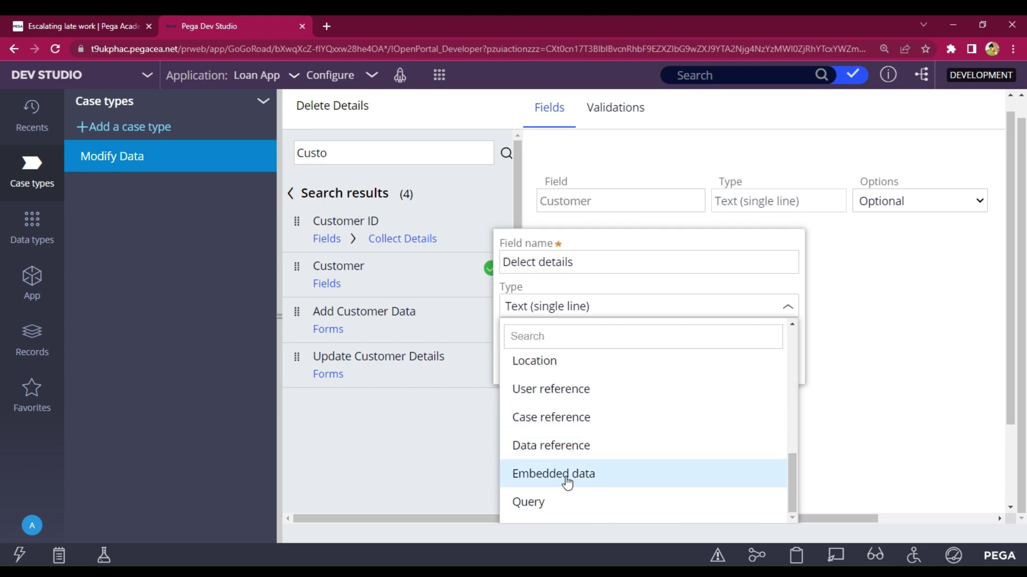
pyautogui.click(566, 482)
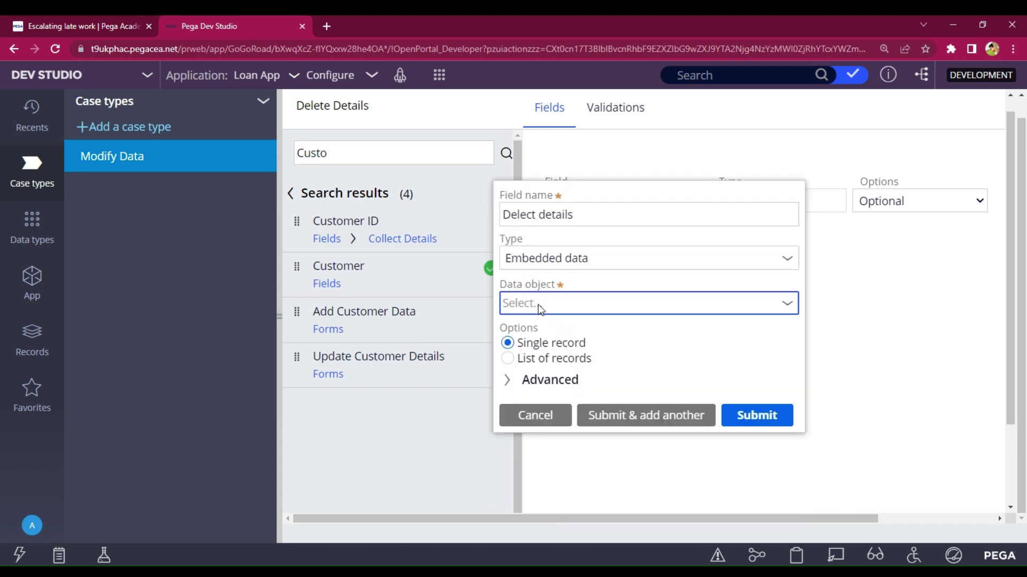
pyautogui.click(538, 304)
pyautogui.click(568, 396)
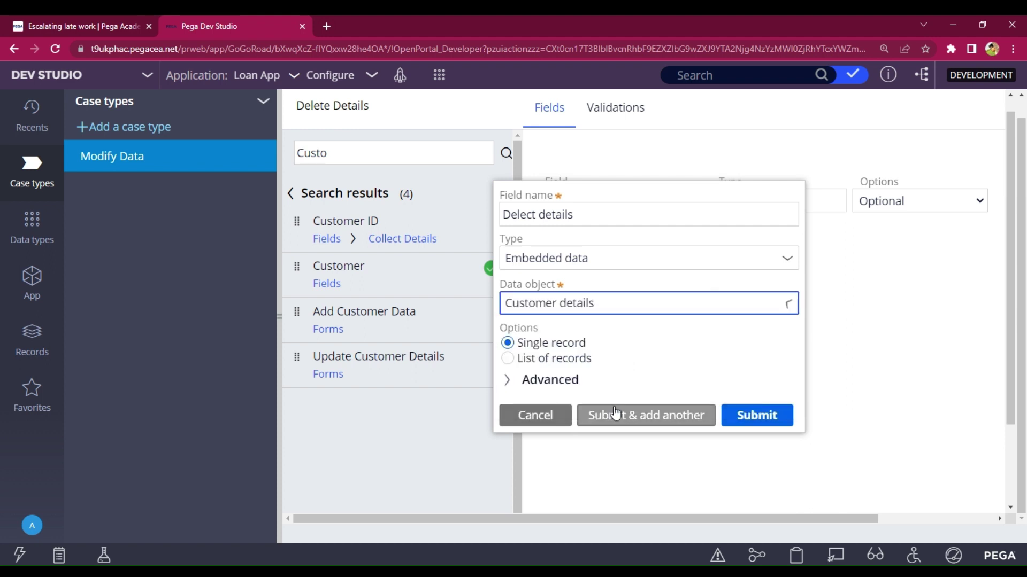
pyautogui.click(757, 425)
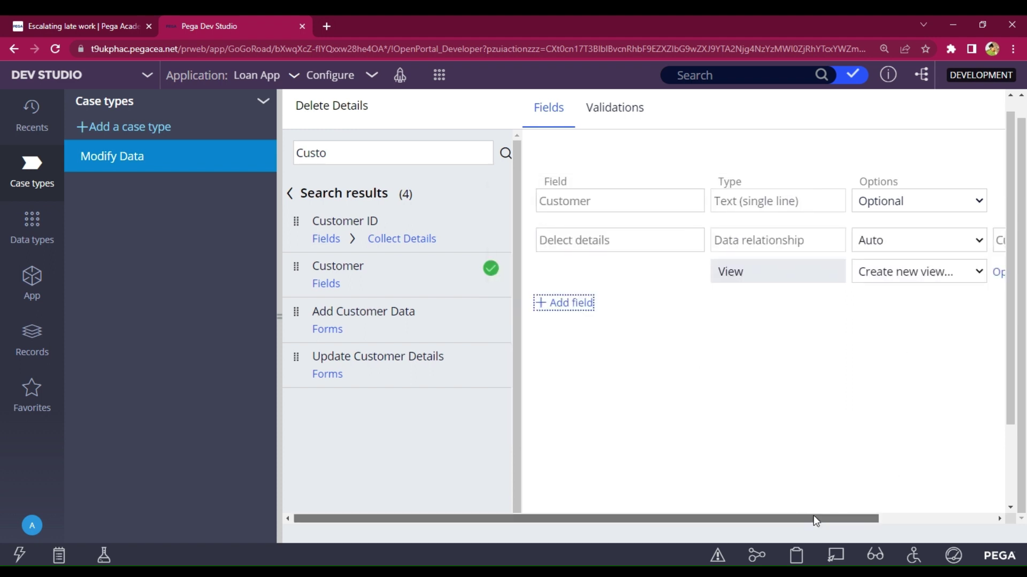
pyautogui.moveTo(813, 517); pyautogui.dragTo(929, 518)
pyautogui.click(872, 274)
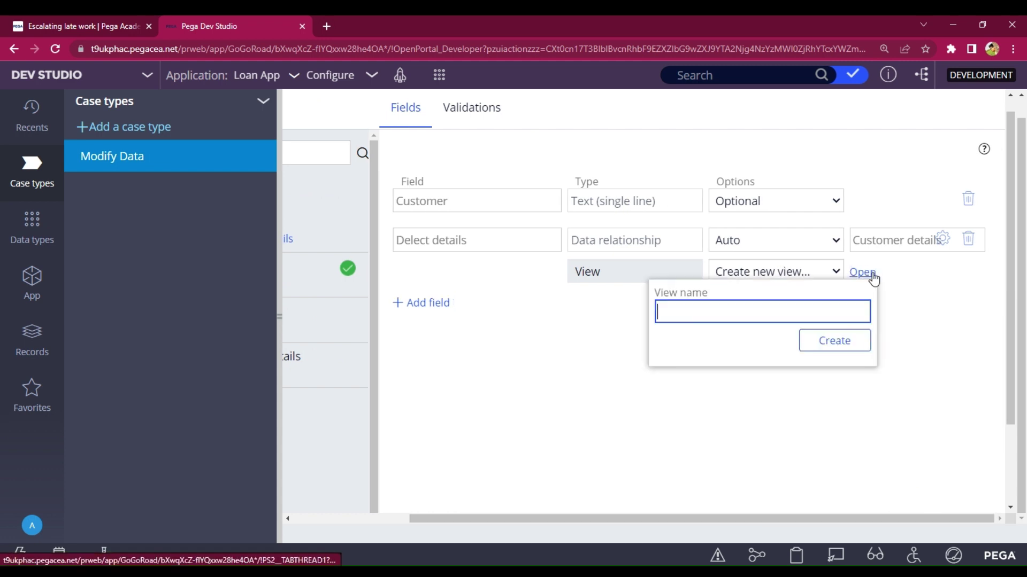
# - Create and submit the Delect_Details view with the customer fields
pyautogui.click(721, 312)
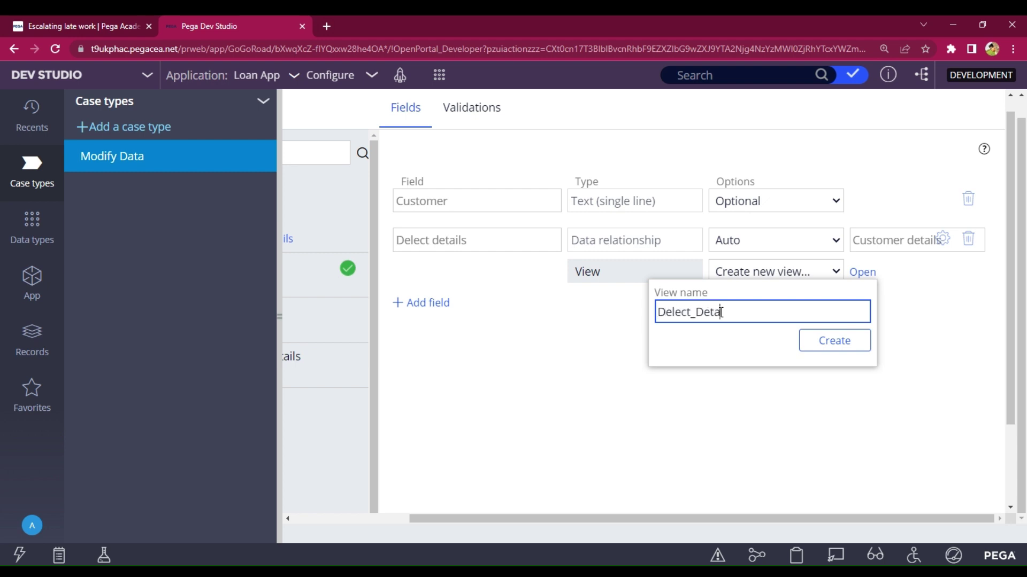
pyautogui.click(835, 341)
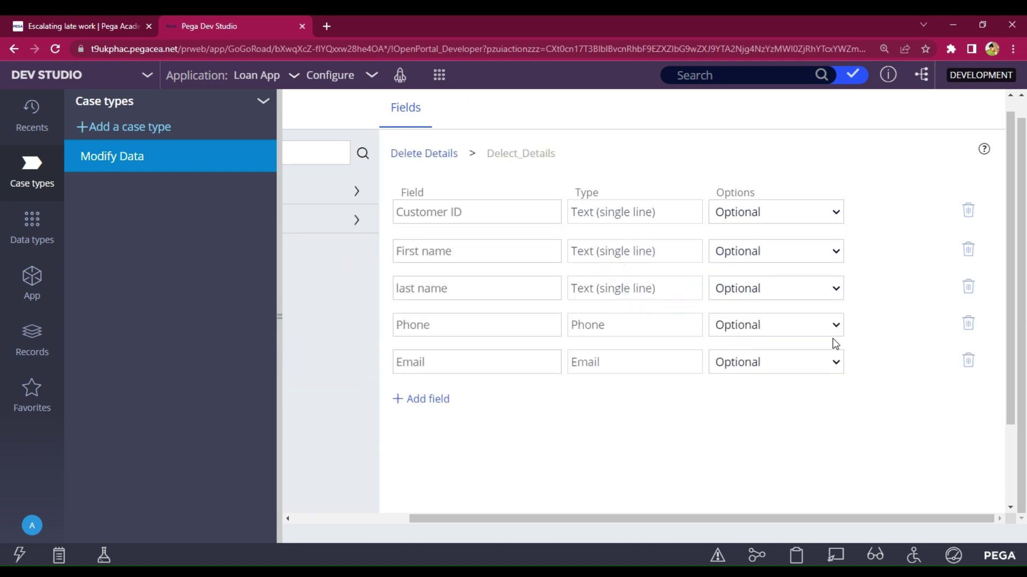
pyautogui.scroll(-2, 821, 335)
pyautogui.click(957, 487)
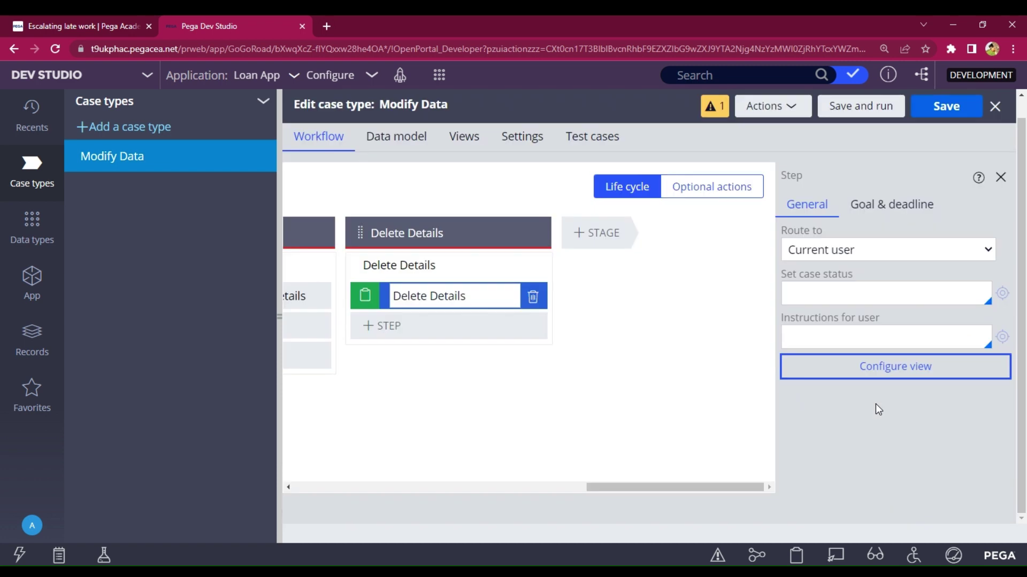
# - Make the Delect details field read-only in the Delete Details view, then browse the application rules
pyautogui.click(839, 364)
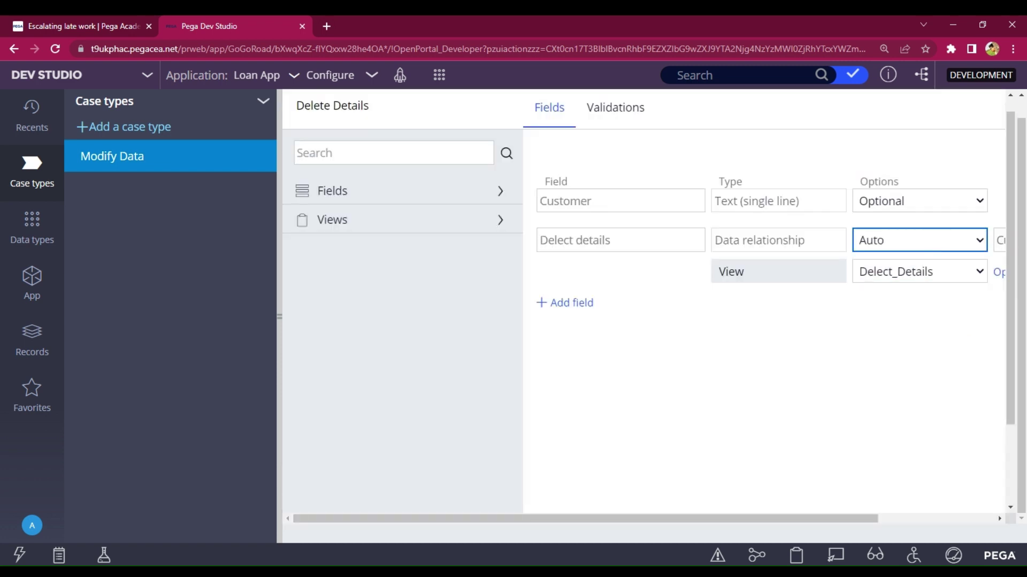
pyautogui.click(904, 287)
pyautogui.scroll(-2, 856, 428)
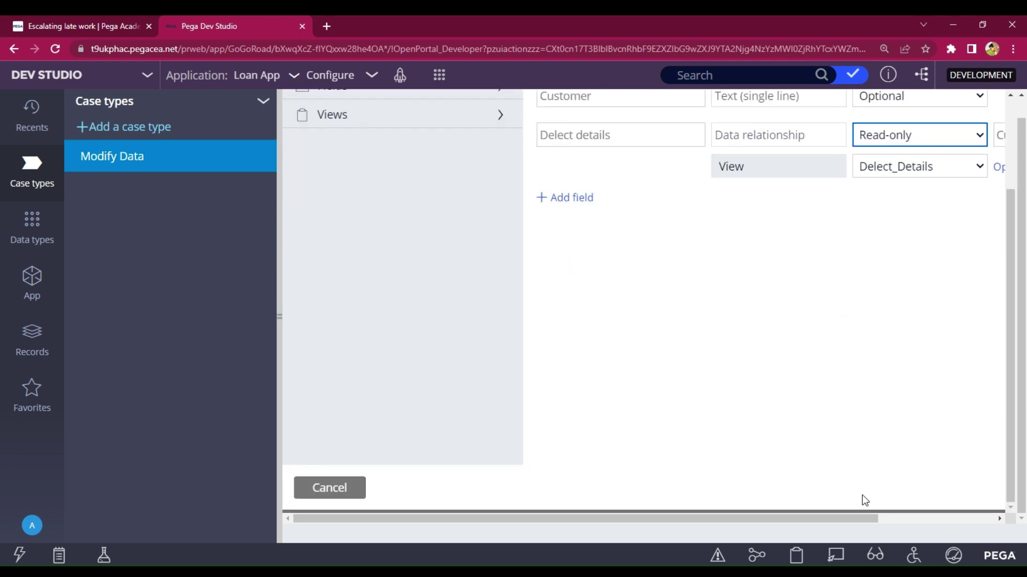
pyautogui.moveTo(868, 519); pyautogui.dragTo(1001, 505)
pyautogui.click(962, 486)
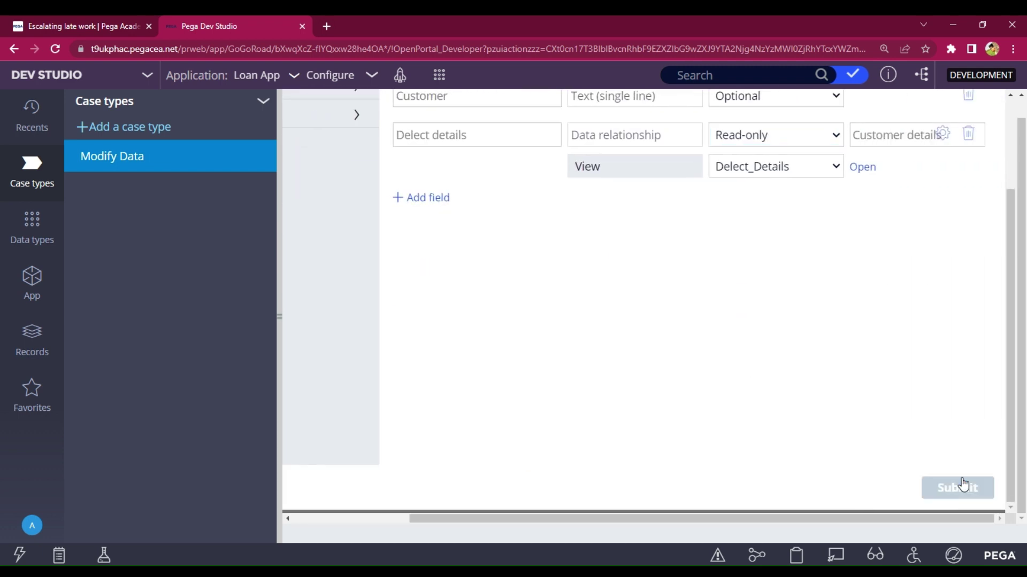
pyautogui.click(30, 288)
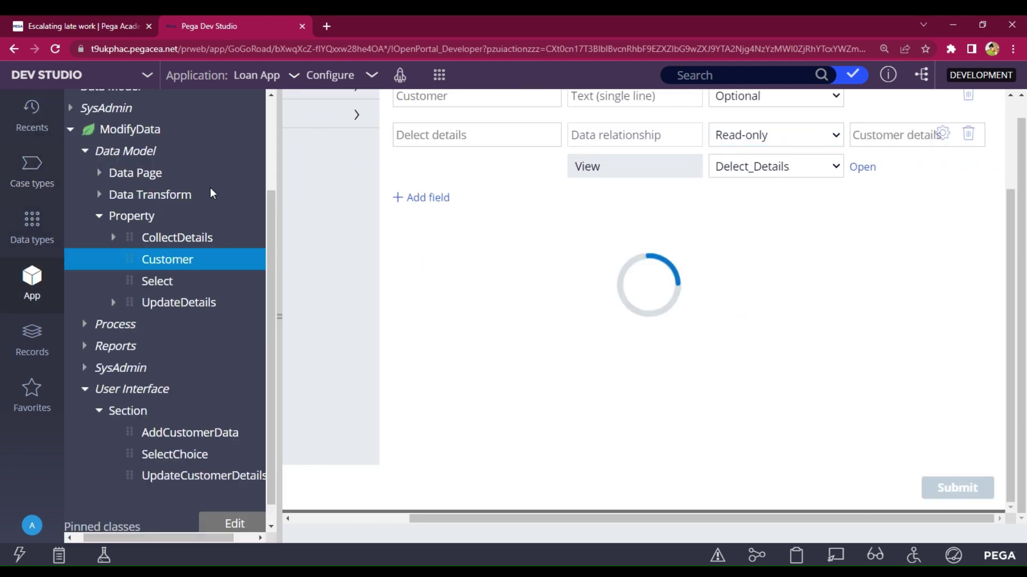
pyautogui.click(221, 167)
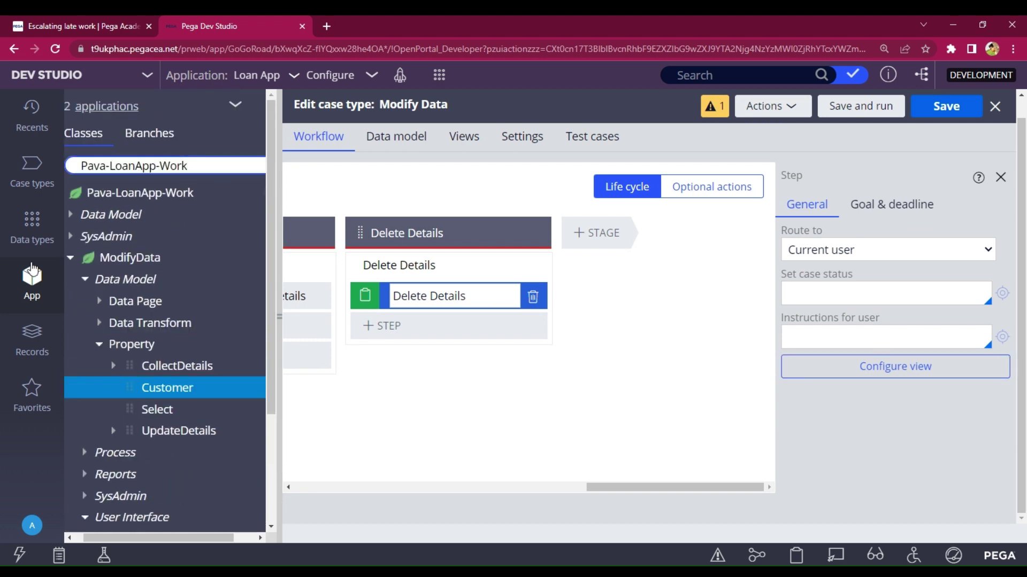
# - Make the ModifyData DelectDetails property refer to the D_Customerdetails data page
pyautogui.click(76, 261)
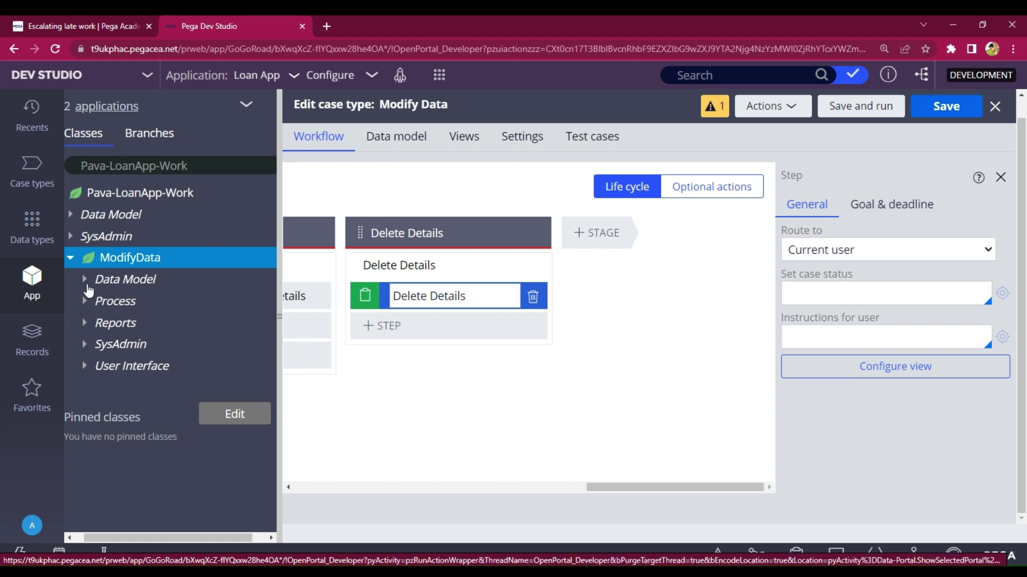
pyautogui.click(87, 284)
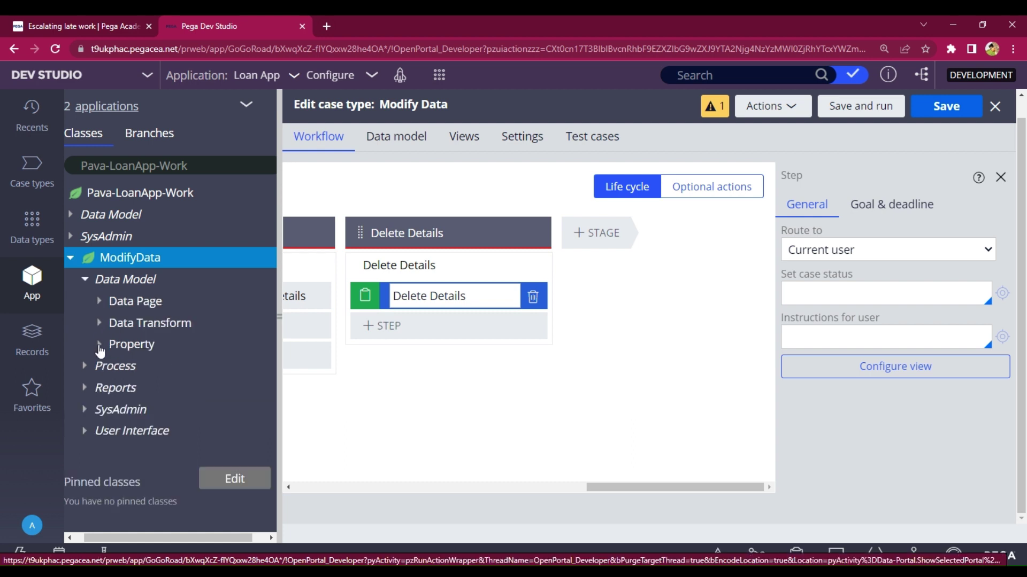
pyautogui.click(140, 337)
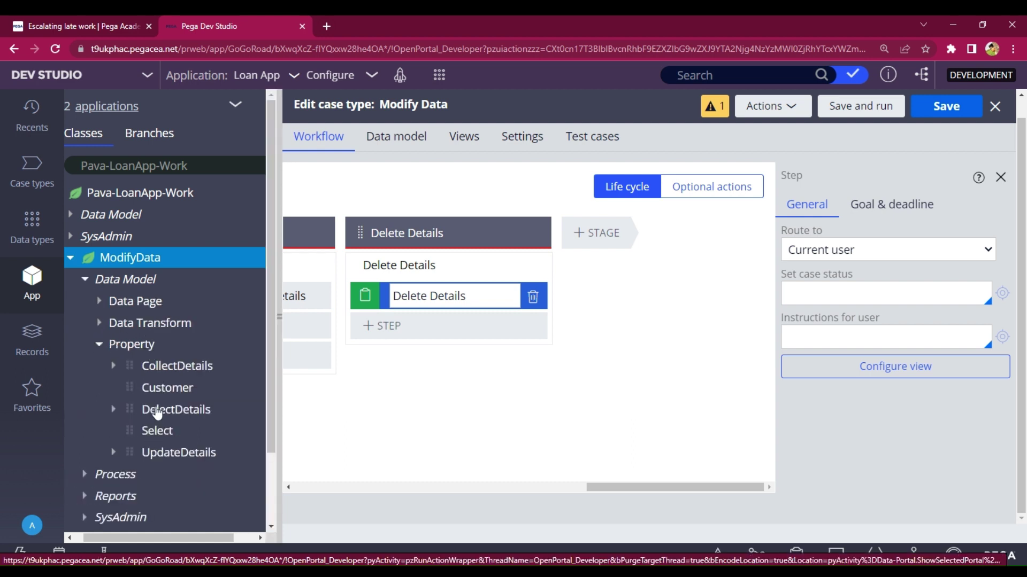
pyautogui.click(156, 411)
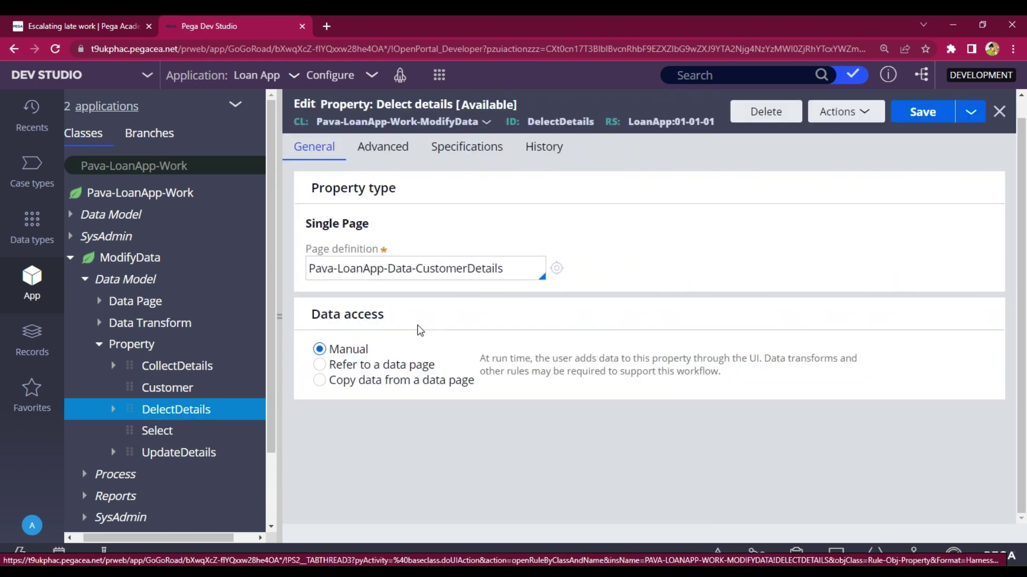
pyautogui.click(321, 366)
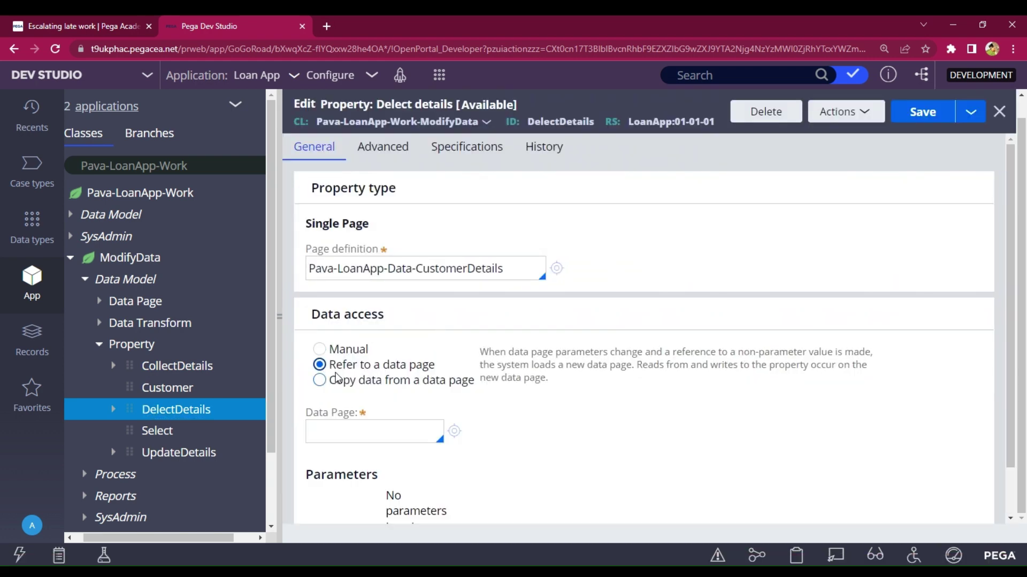
pyautogui.scroll(-1, 387, 373)
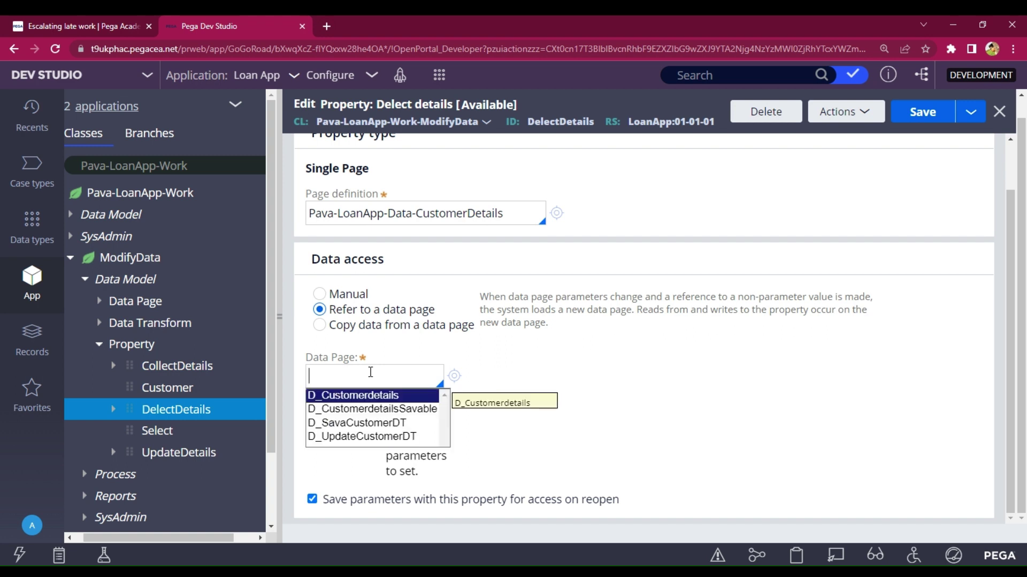
pyautogui.click(369, 395)
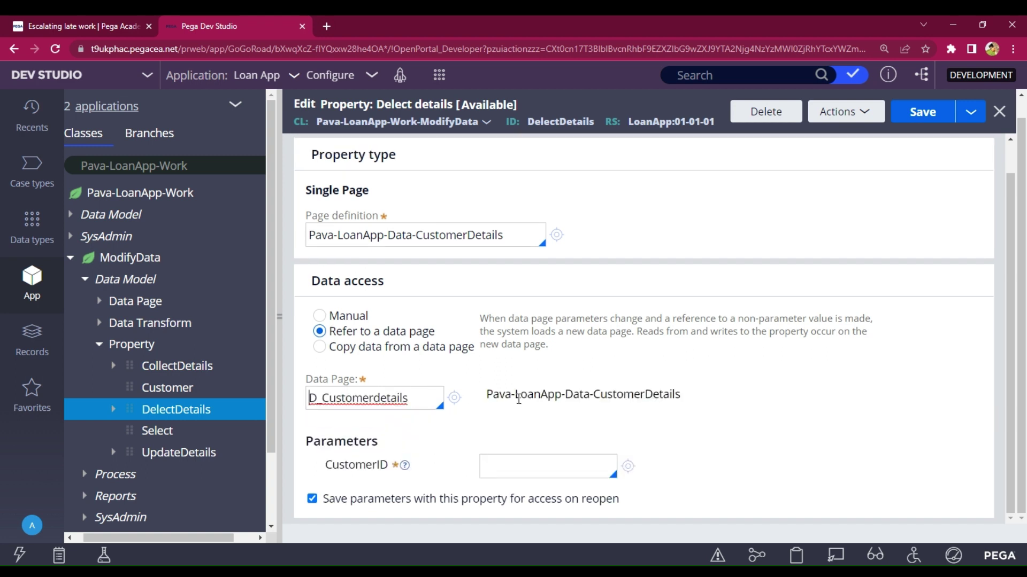
# - Set the CustomerID parameter to .Customer and save the DelectDetails property
pyautogui.click(529, 462)
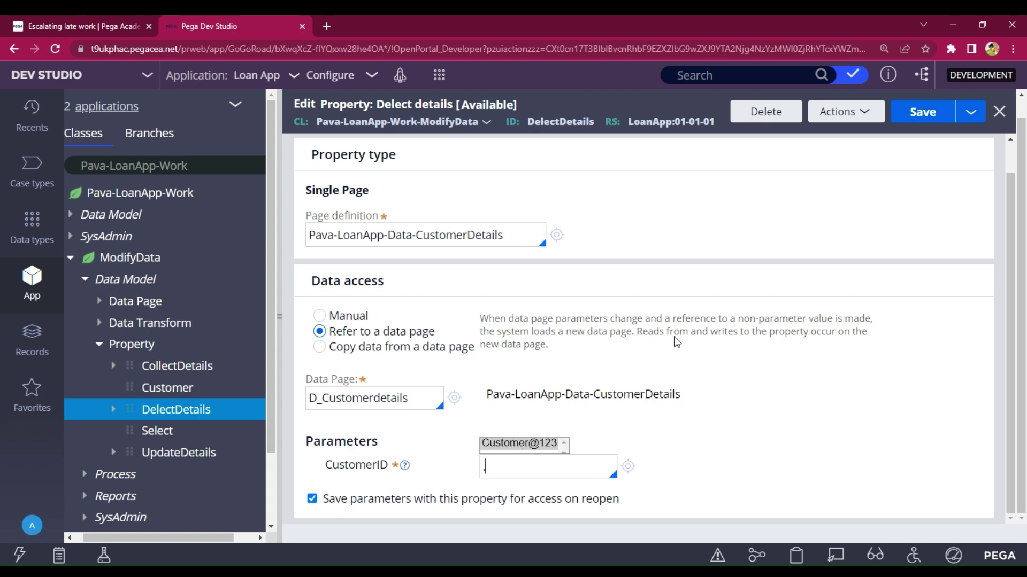
pyautogui.scroll(1, 678, 334)
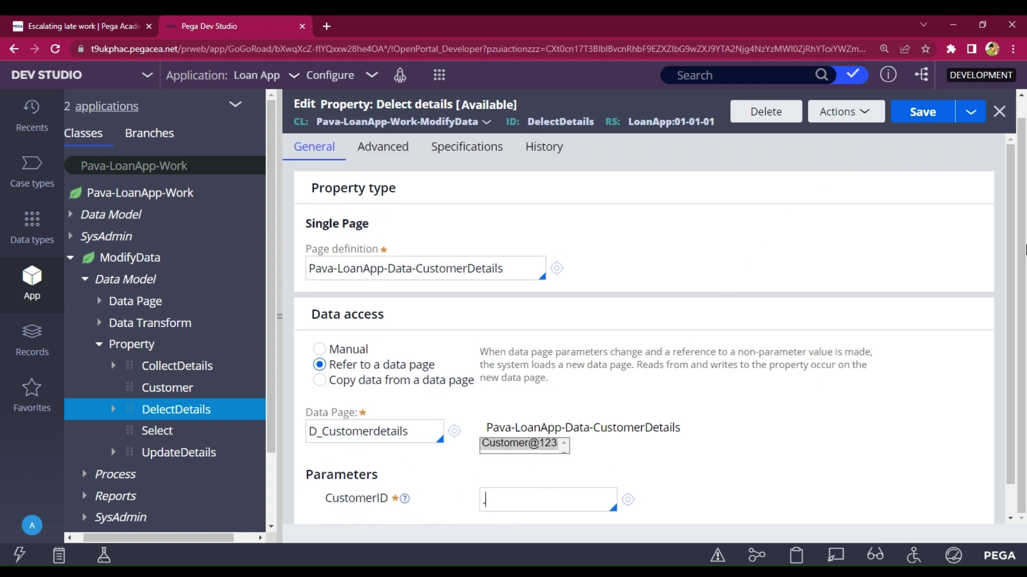
pyautogui.scroll(1, 1011, 234)
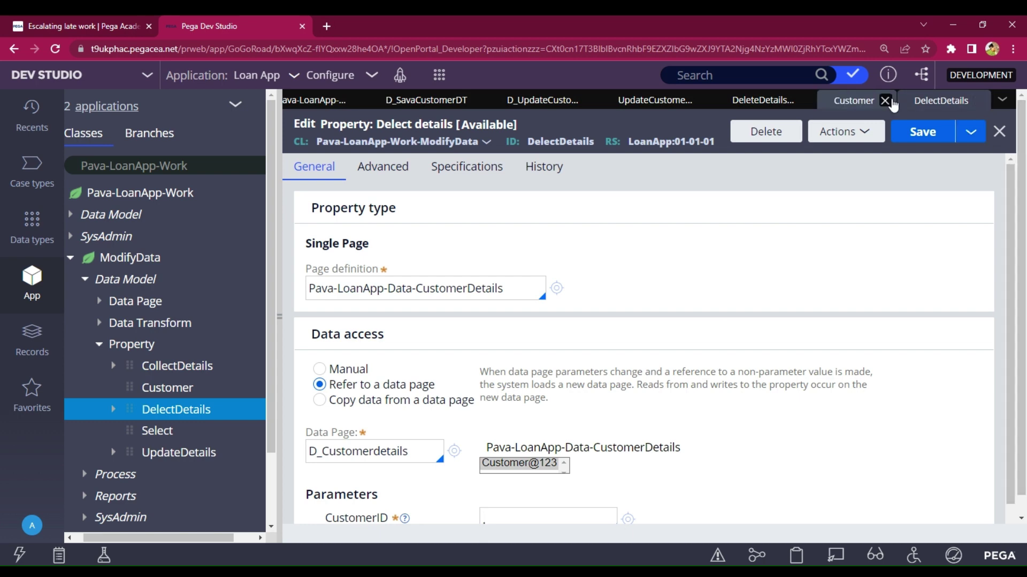
pyautogui.click(850, 101)
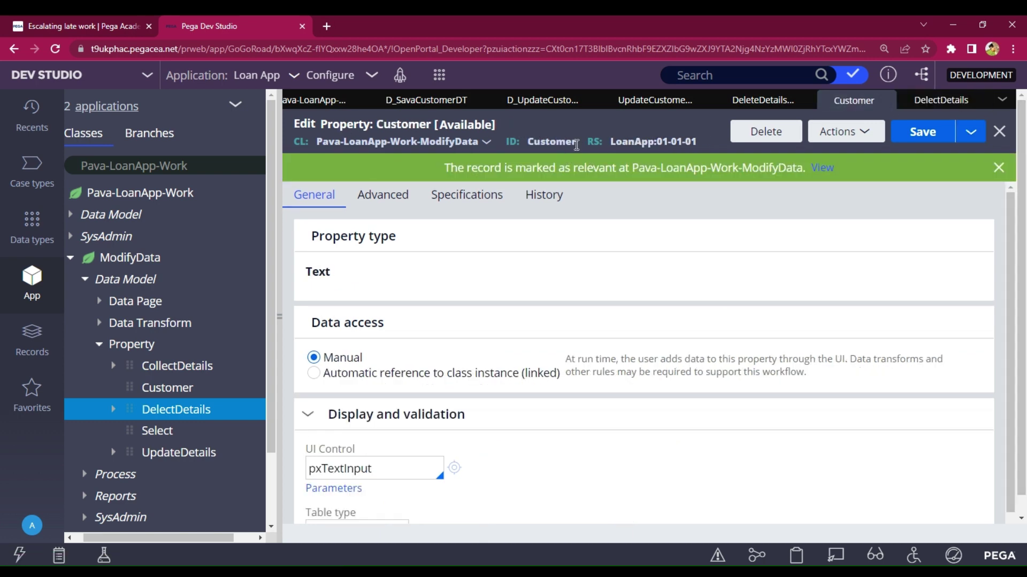
pyautogui.moveTo(576, 145); pyautogui.dragTo(523, 148)
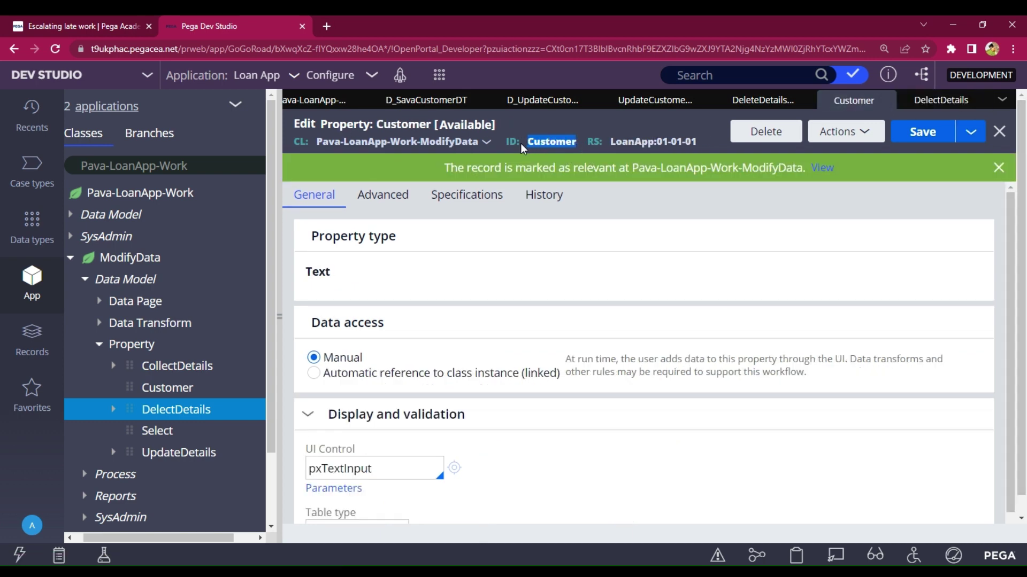
pyautogui.click(924, 101)
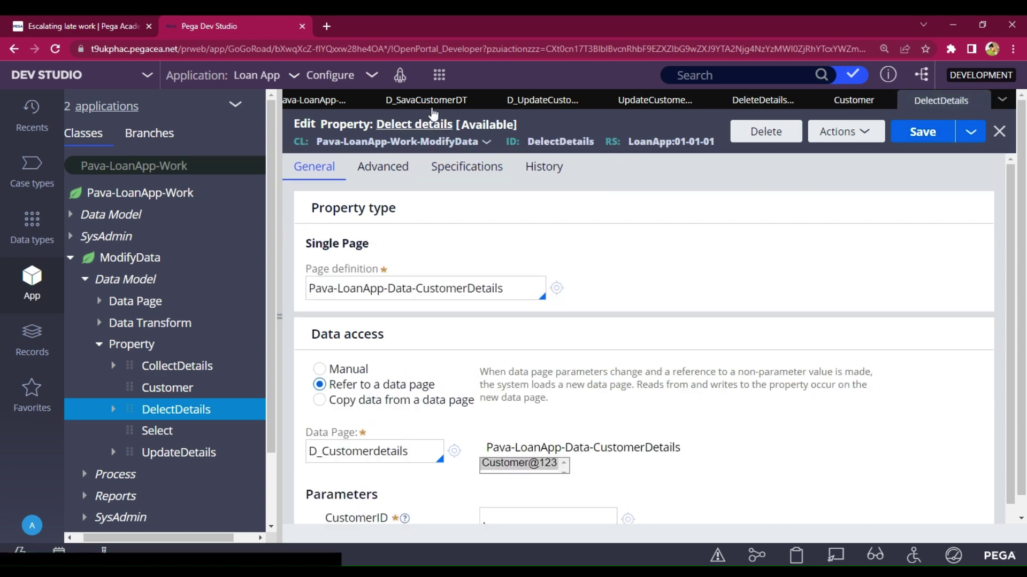
pyautogui.click(853, 102)
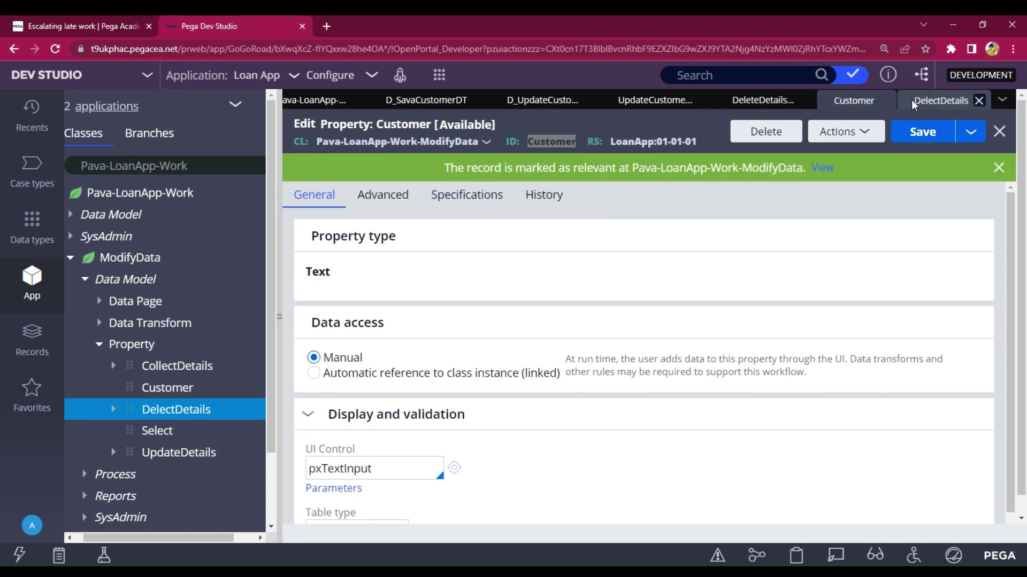
pyautogui.click(913, 105)
pyautogui.scroll(-1, 606, 443)
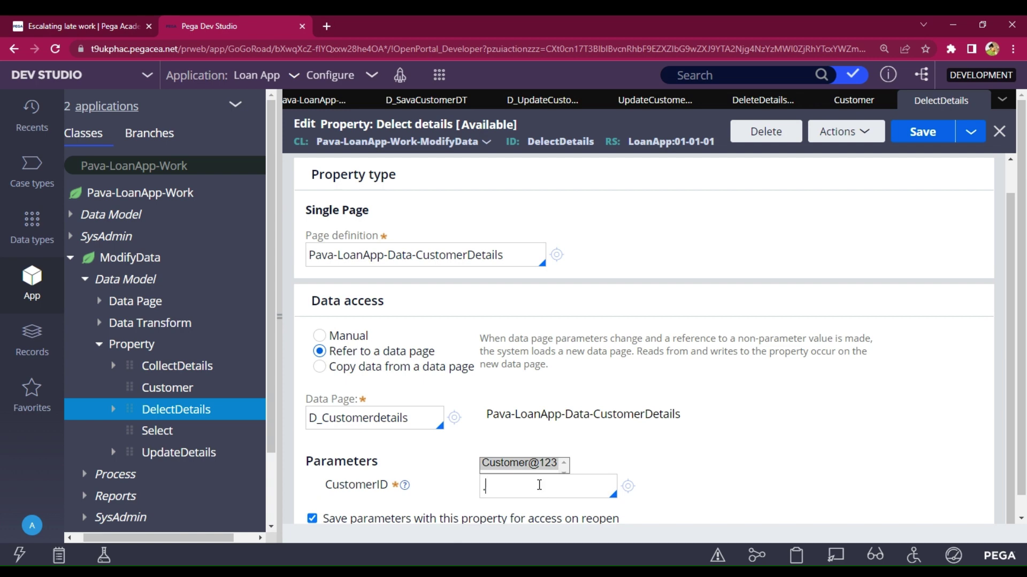
pyautogui.write('. Customer')
pyautogui.hotkey('ctrl', 'Left')
pyautogui.press('BackSpace')
pyautogui.click(927, 131)
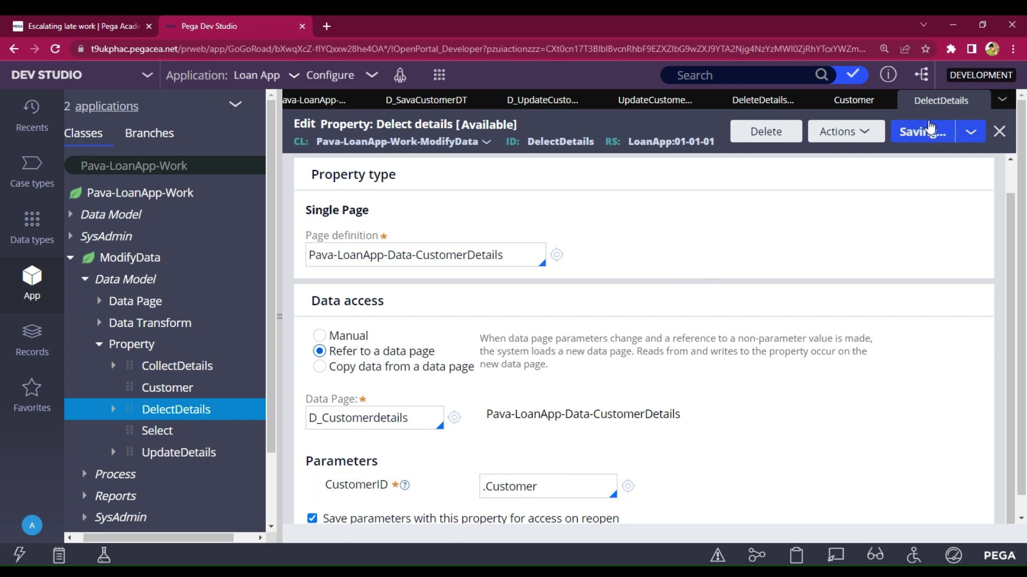
# - Open the DeleteDetails section under User Interface > Section
pyautogui.scroll(-3, 217, 381)
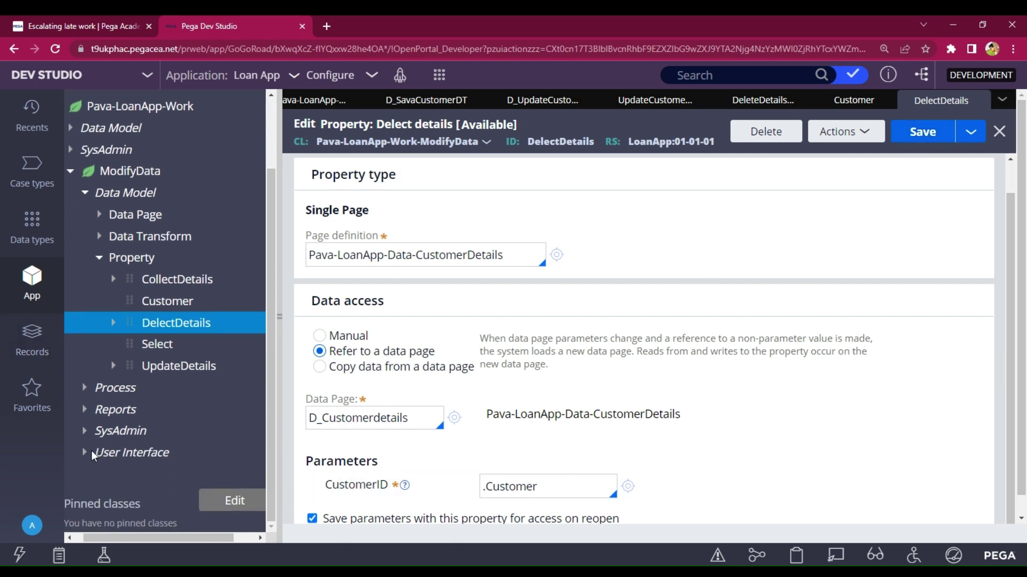
pyautogui.click(90, 453)
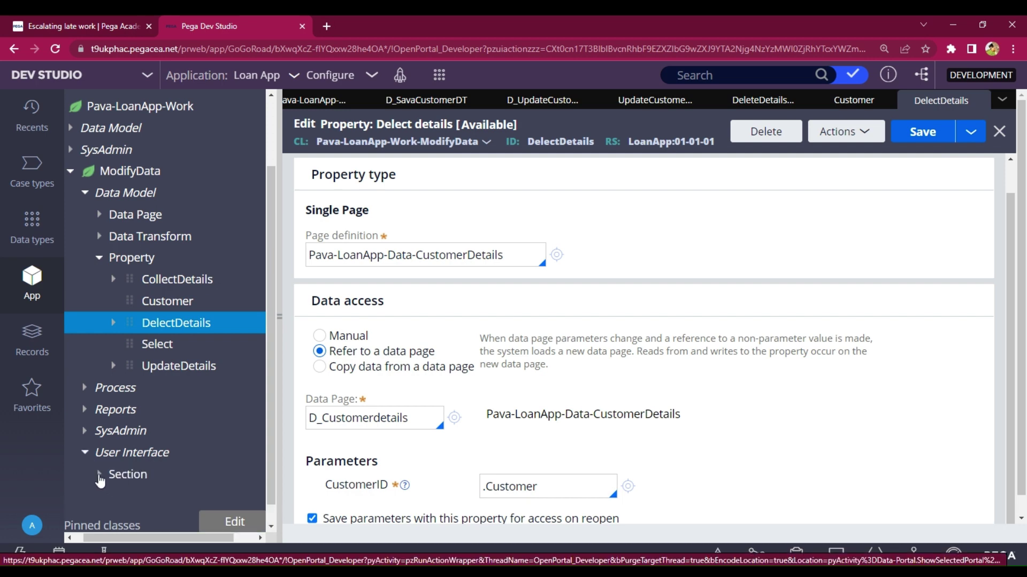
pyautogui.click(99, 475)
pyautogui.click(179, 410)
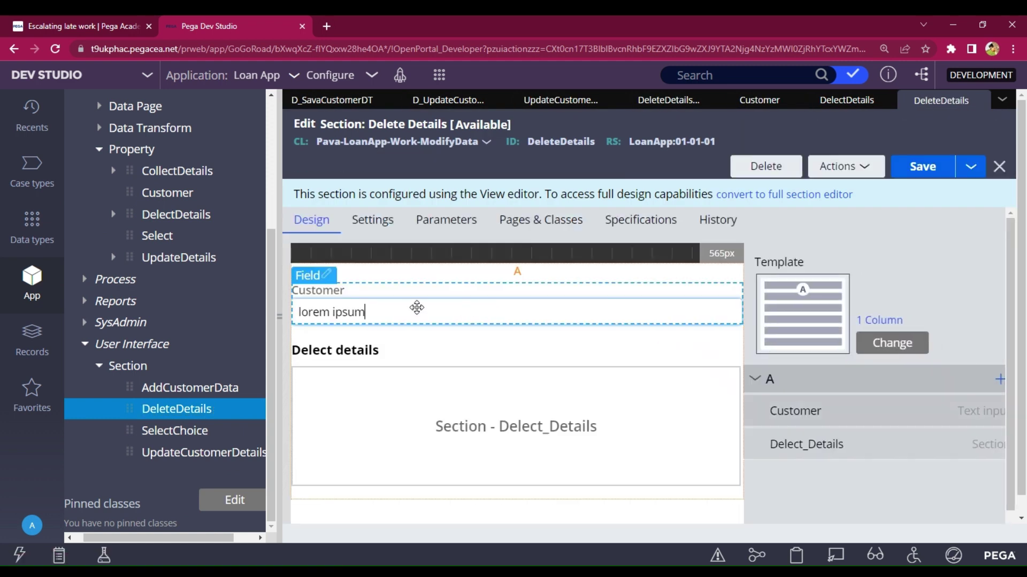
# - Give the Customer field an Enter-key action that refreshes the DeleteDetails section, then save the section
pyautogui.doubleClick(415, 307)
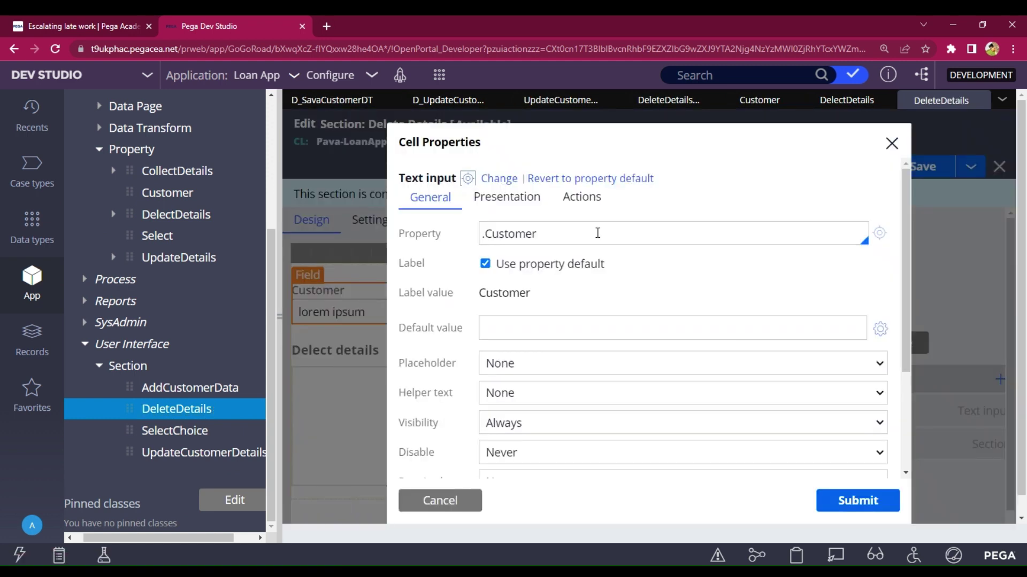
pyautogui.click(576, 197)
pyautogui.click(492, 245)
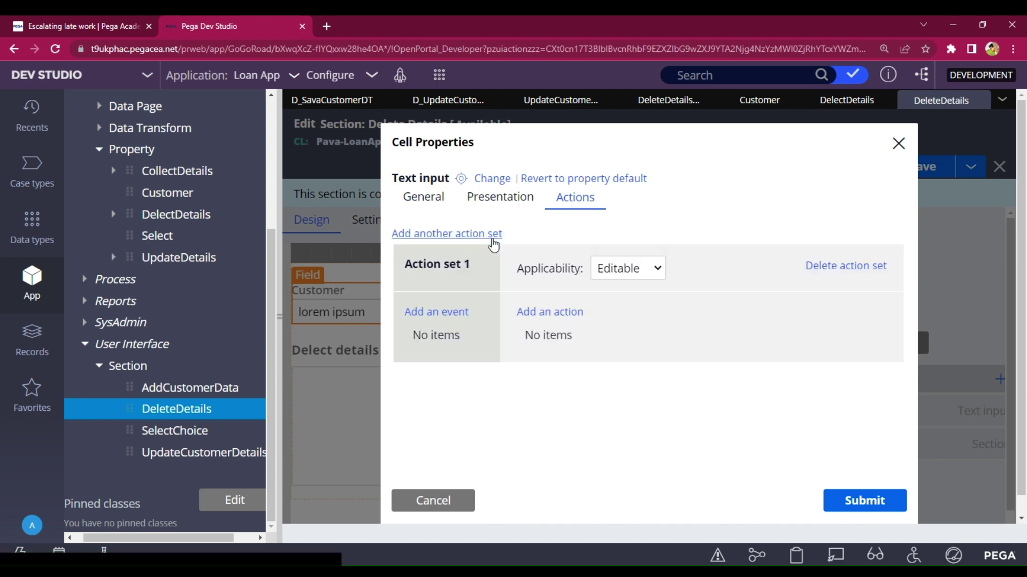
pyautogui.click(442, 317)
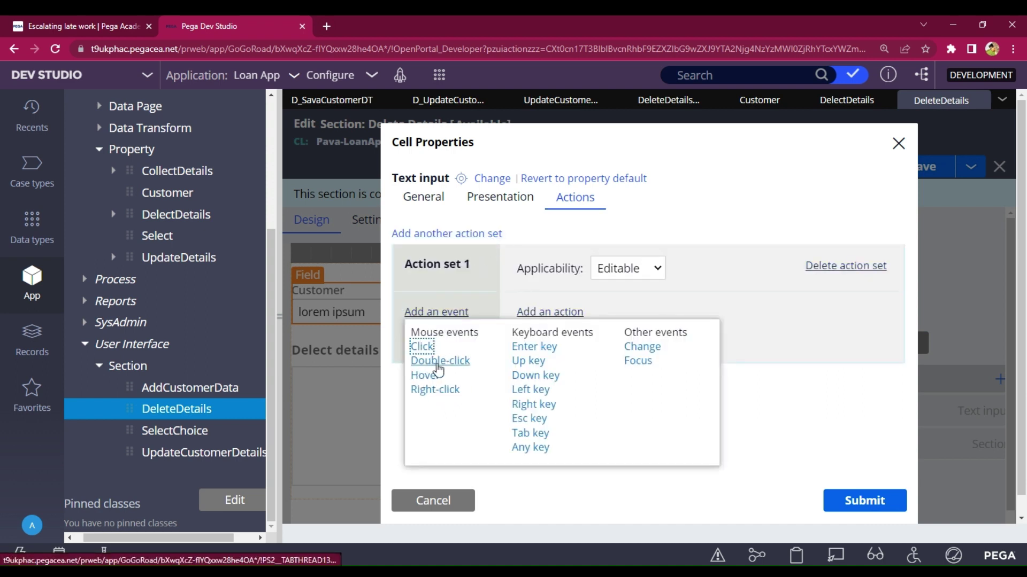
pyautogui.click(525, 348)
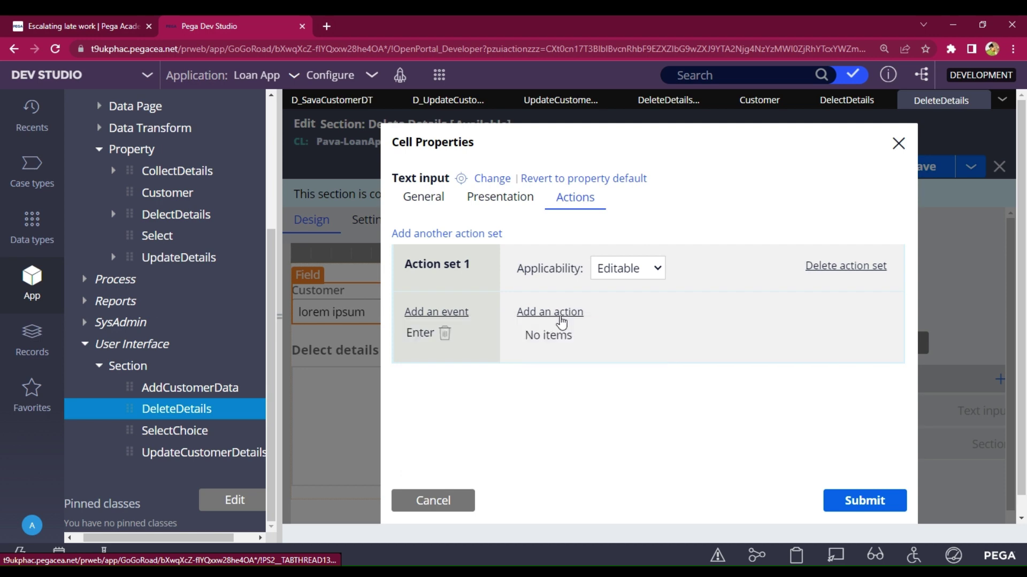
pyautogui.click(558, 316)
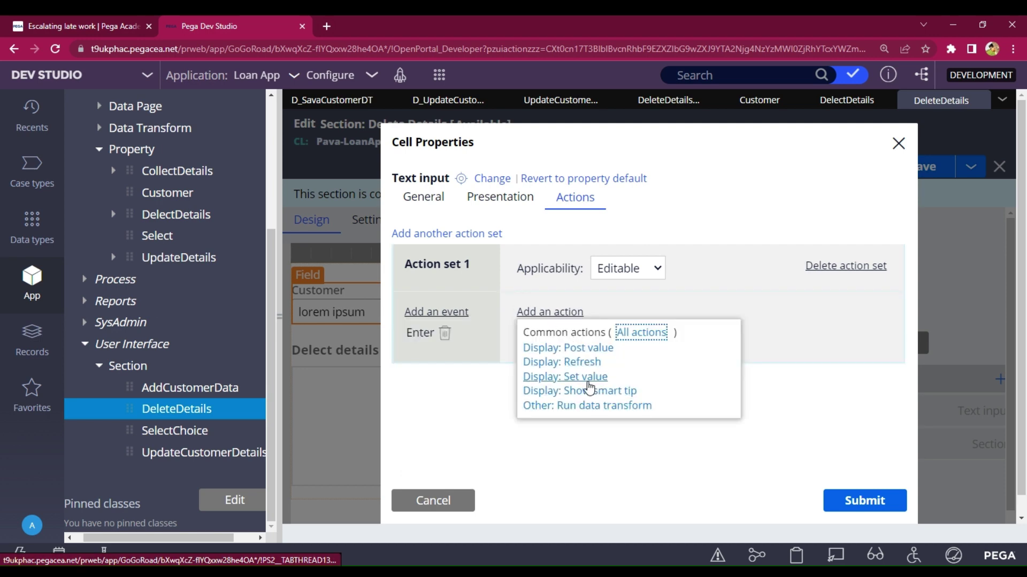
pyautogui.click(588, 362)
pyautogui.click(864, 501)
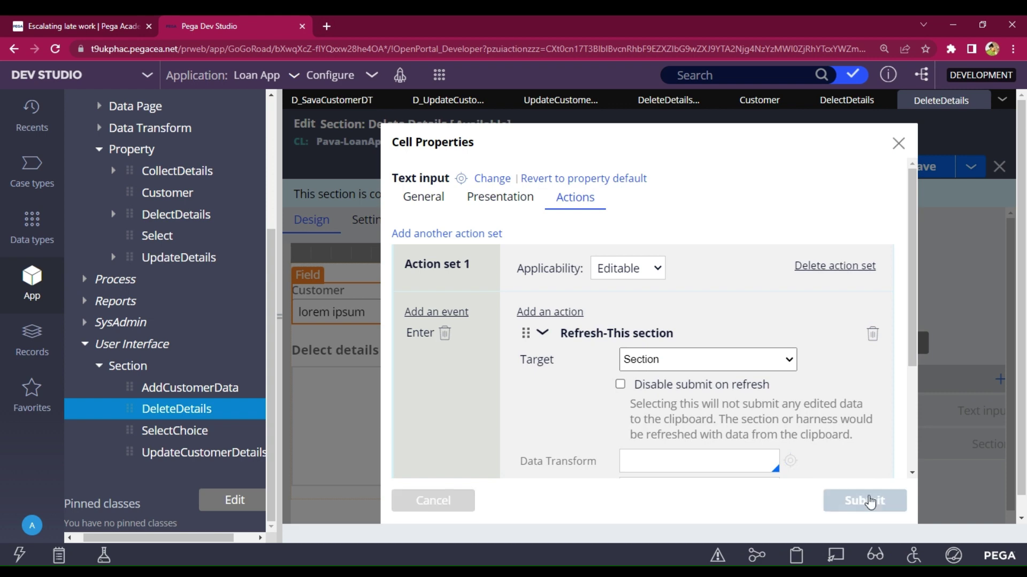
pyautogui.click(920, 167)
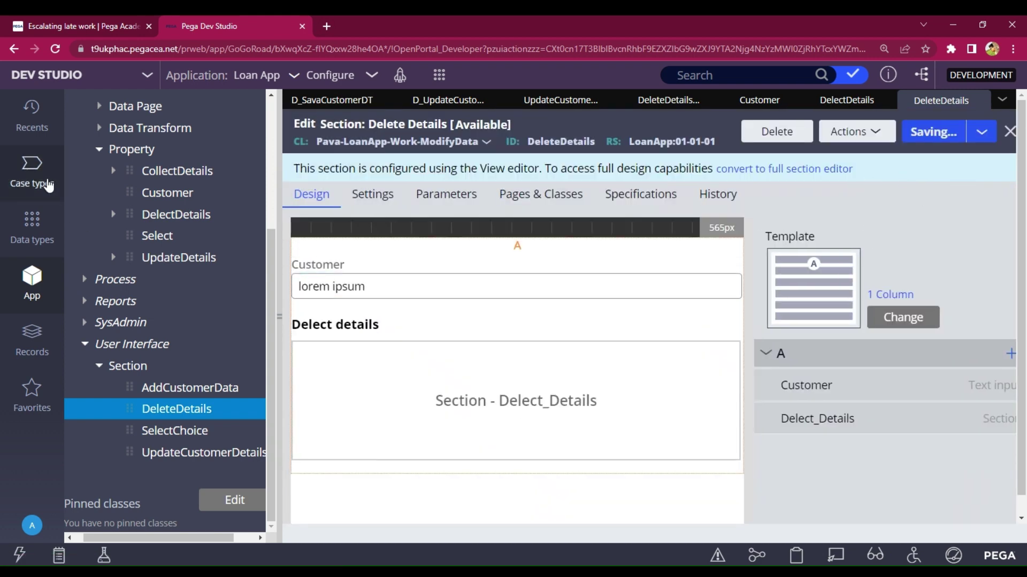
# - Save and run Modify Data, choose Delete, and enter the customer ID to load their details
pyautogui.click(47, 184)
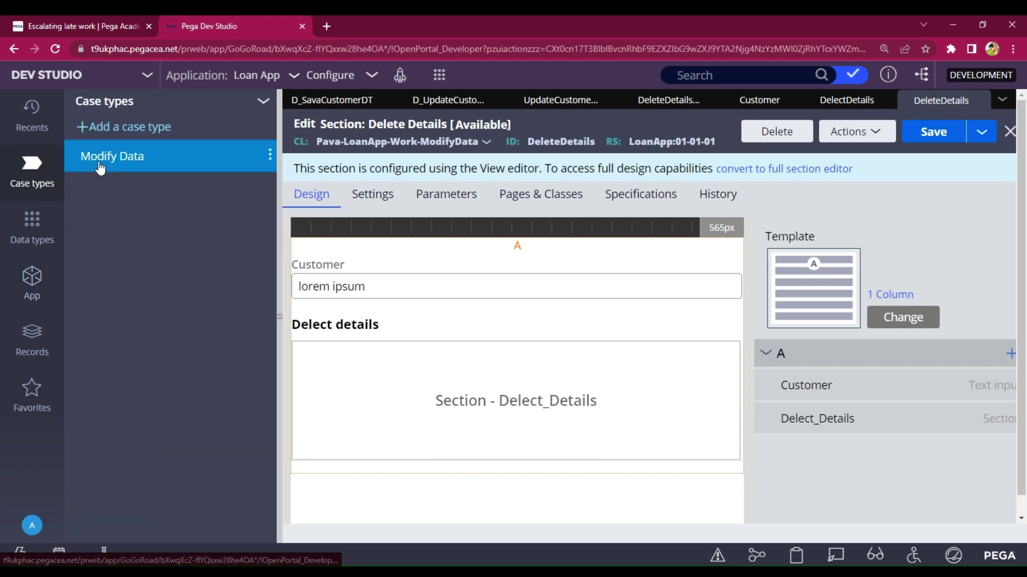
pyautogui.click(99, 162)
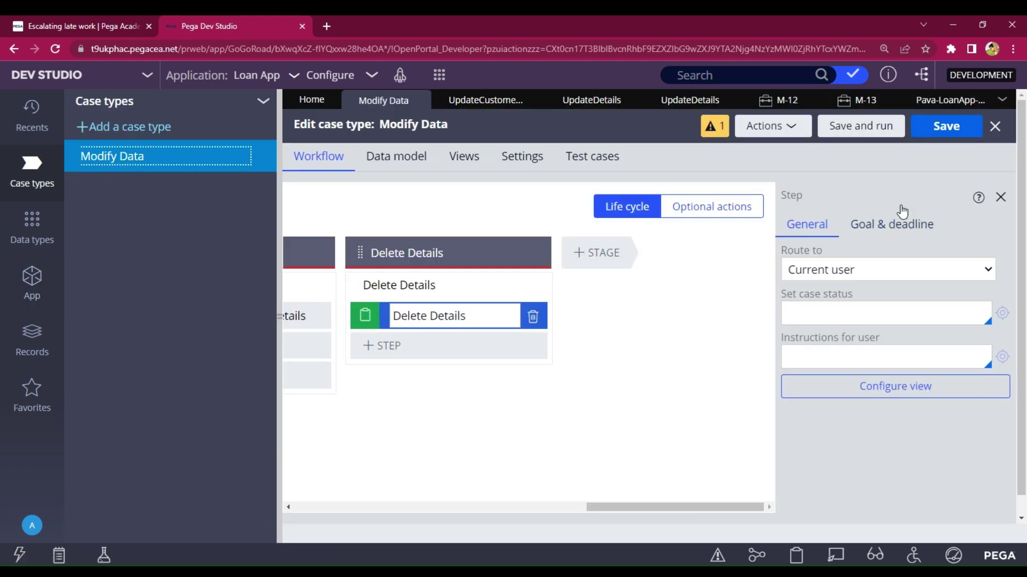
pyautogui.click(867, 127)
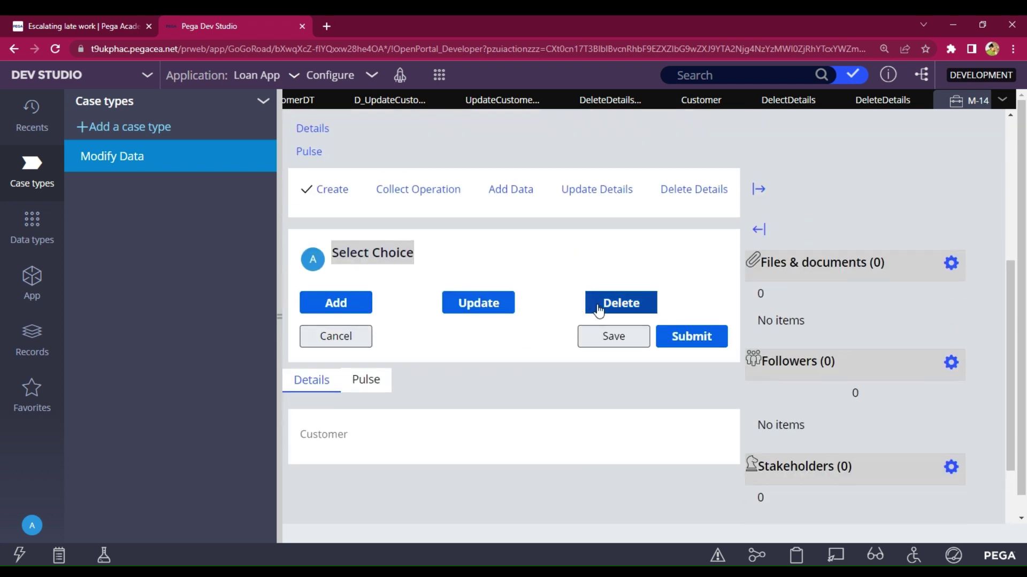
pyautogui.click(599, 309)
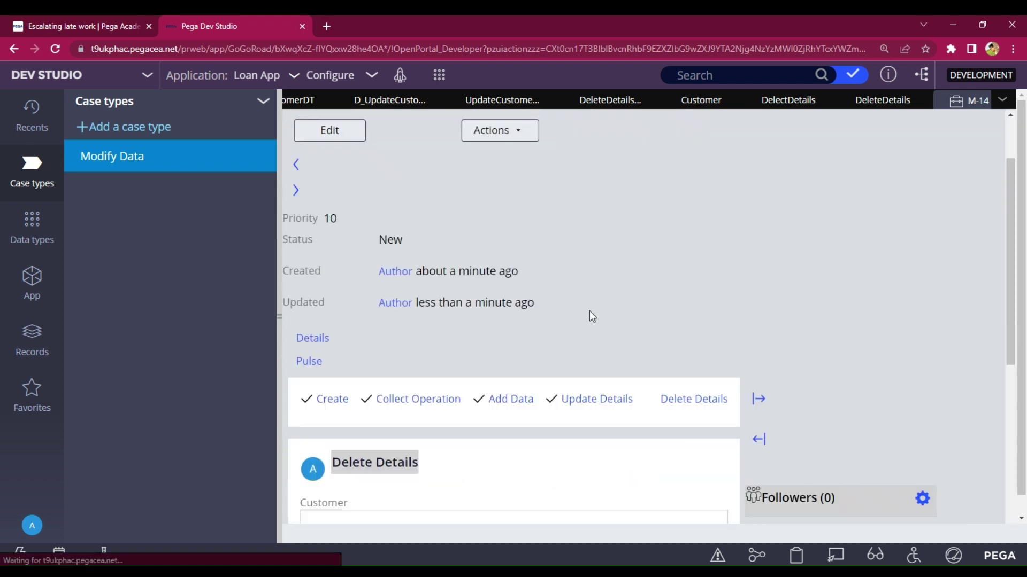
pyautogui.scroll(-3, 535, 326)
pyautogui.click(464, 342)
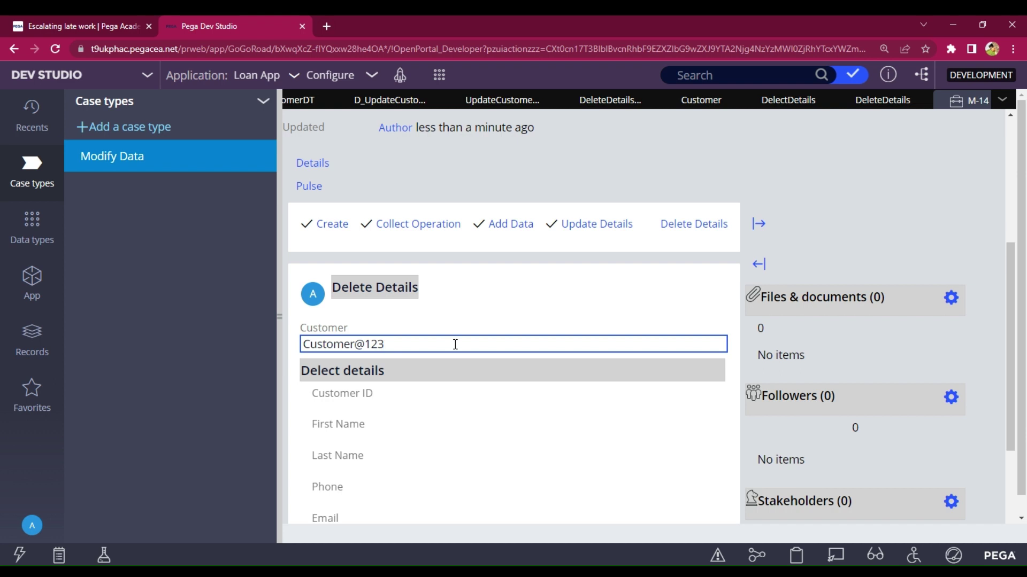
pyautogui.scroll(-3, 454, 344)
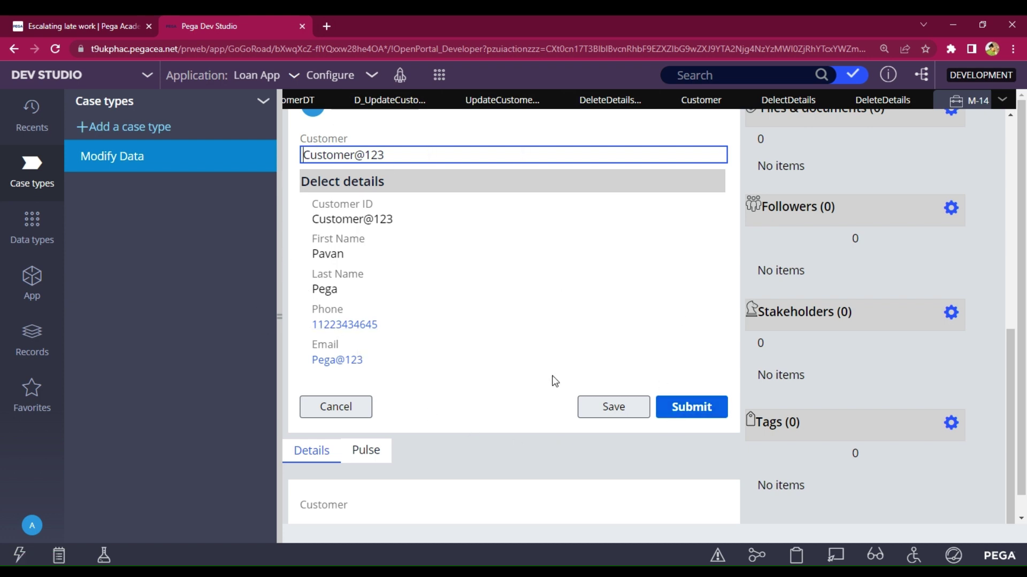
pyautogui.scroll(6, 586, 345)
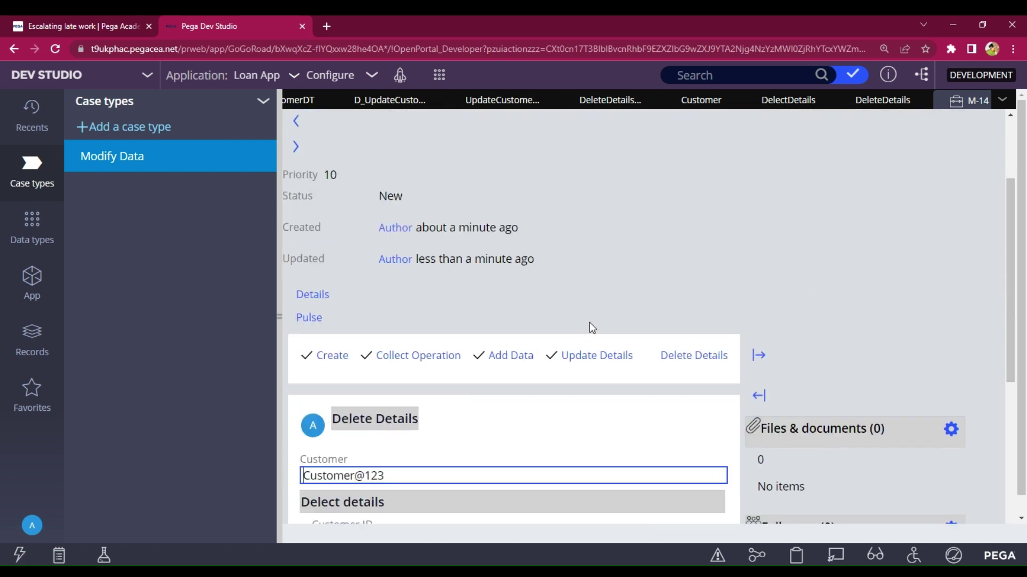
pyautogui.scroll(3, 591, 326)
# - Close all other open tabs, accepting the warnings, and reopen the Modify Data case type
pyautogui.click(119, 167)
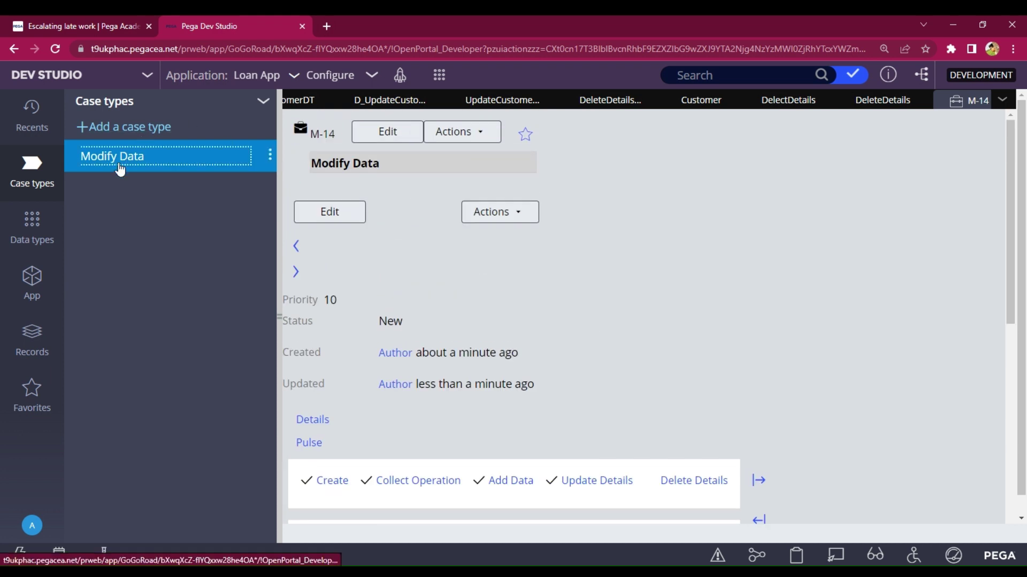
pyautogui.click(624, 121)
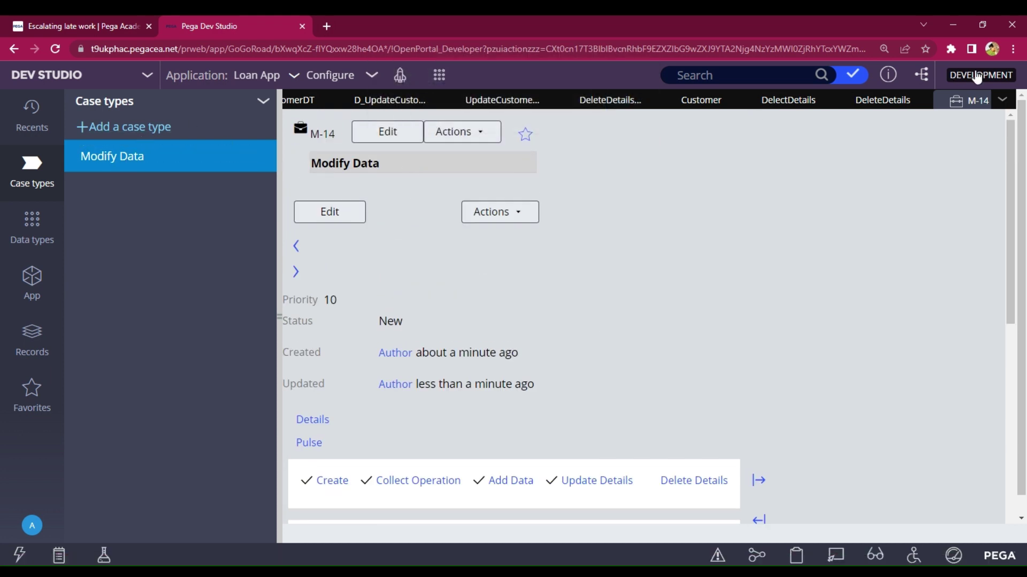
pyautogui.click(1003, 100)
pyautogui.click(926, 449)
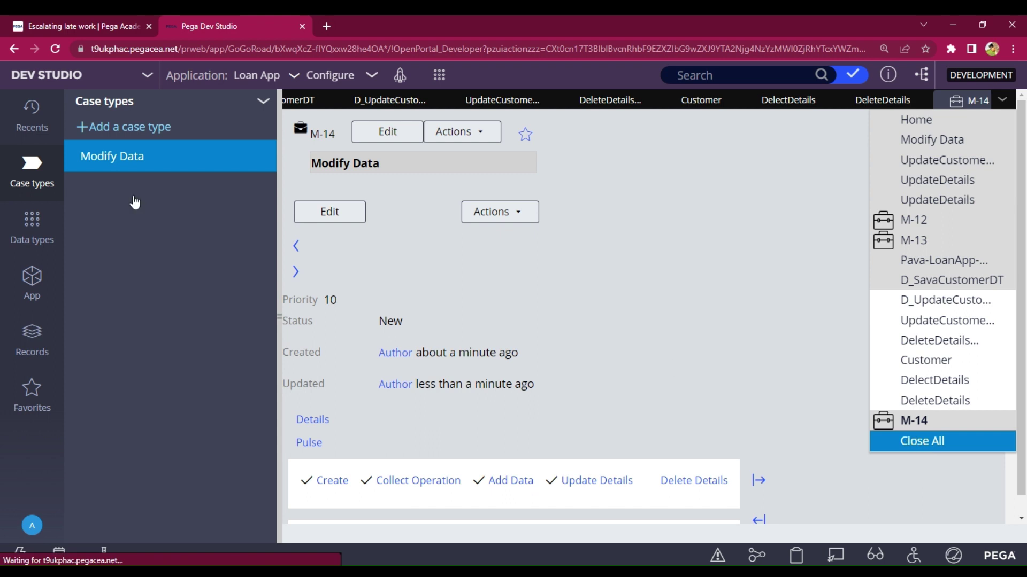
pyautogui.click(627, 140)
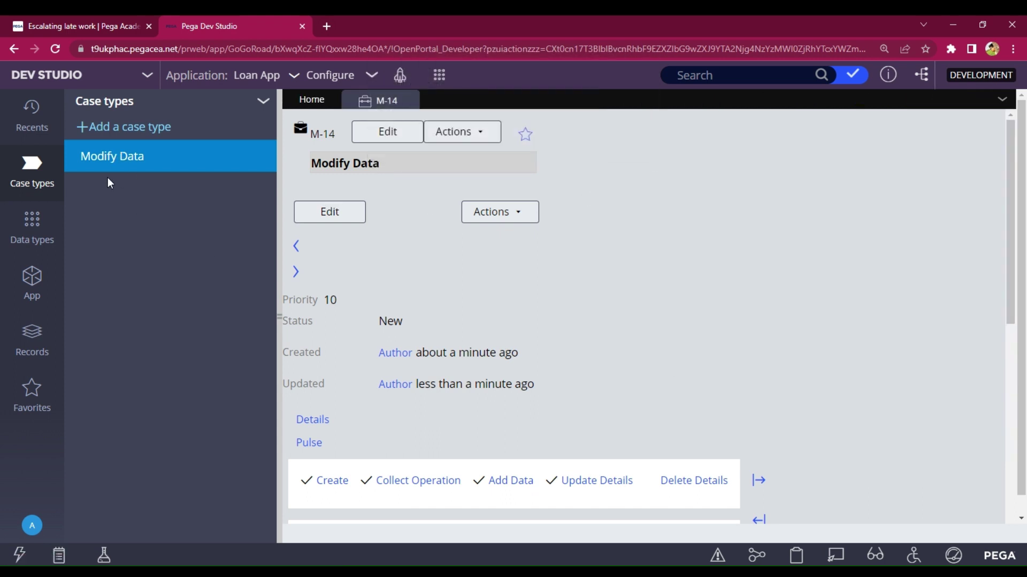
pyautogui.click(108, 161)
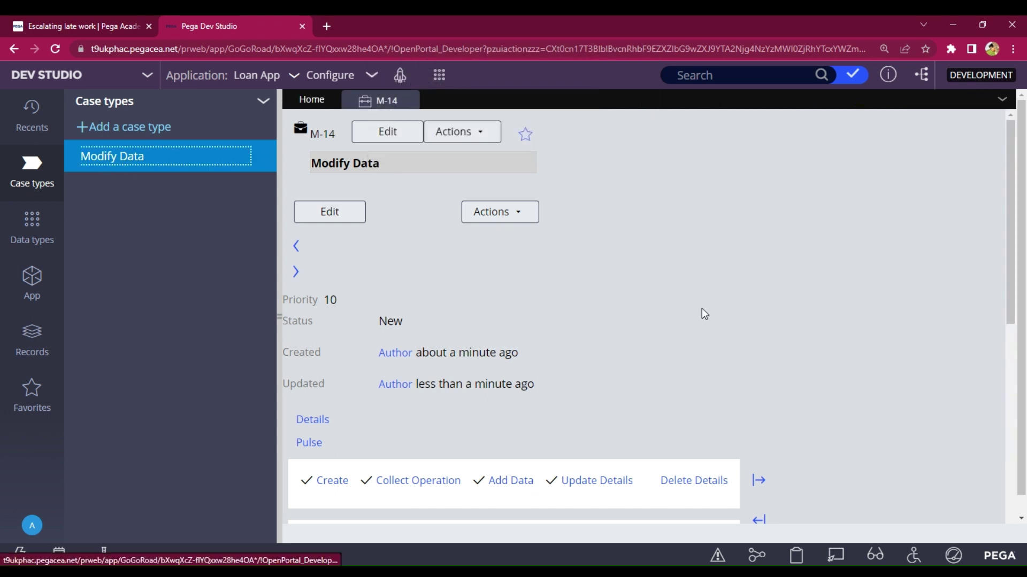
pyautogui.click(127, 162)
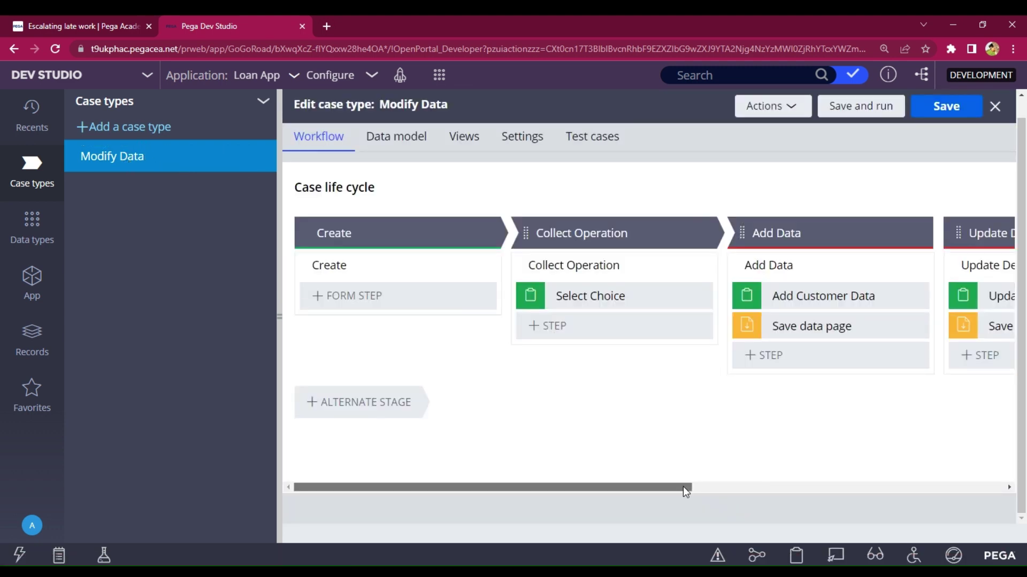
# - Open the Delete Details step's flow and its DeleteDetails flow action from the connector
pyautogui.moveTo(682, 486); pyautogui.dragTo(1024, 446)
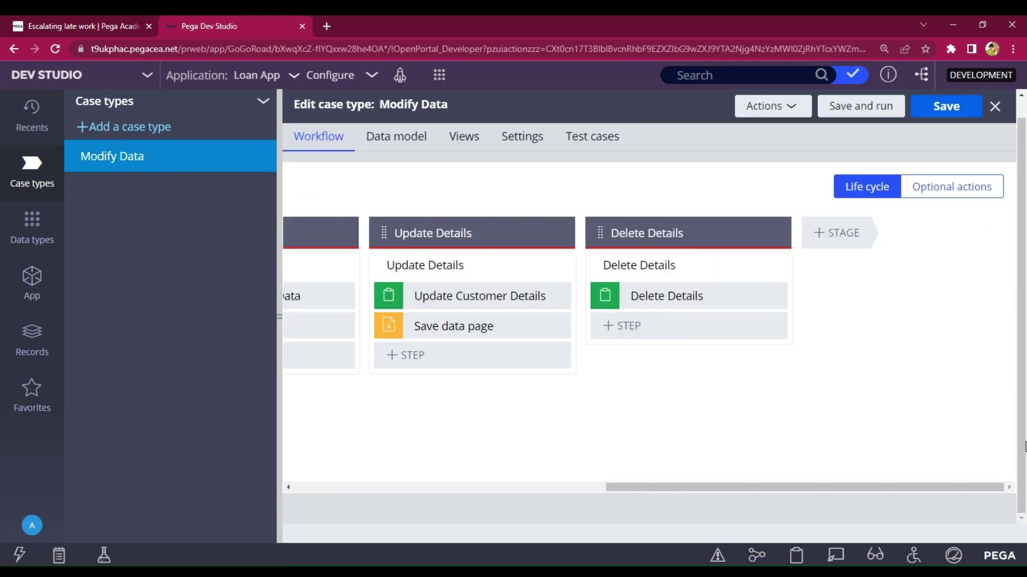
pyautogui.click(708, 294)
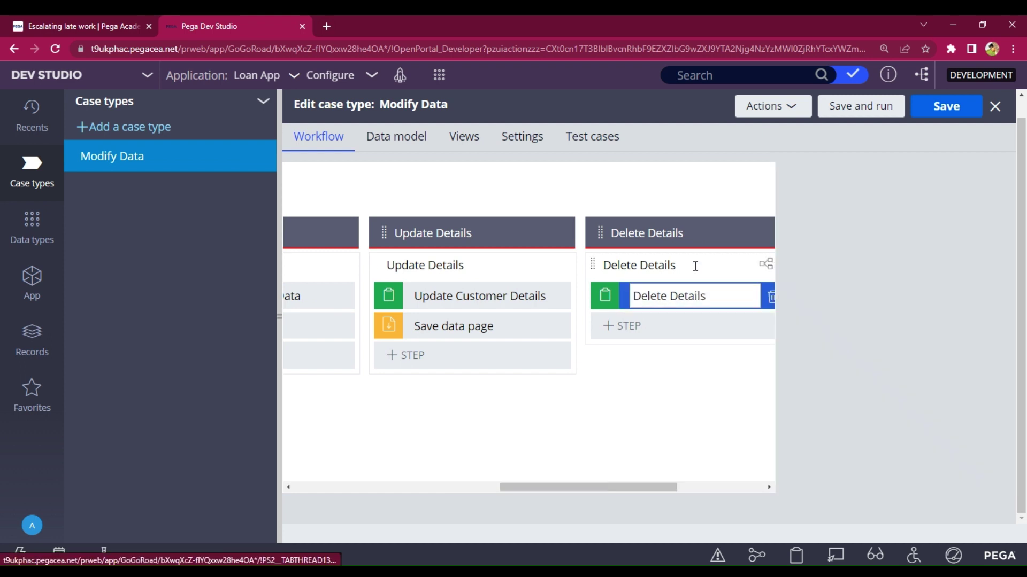
pyautogui.click(695, 266)
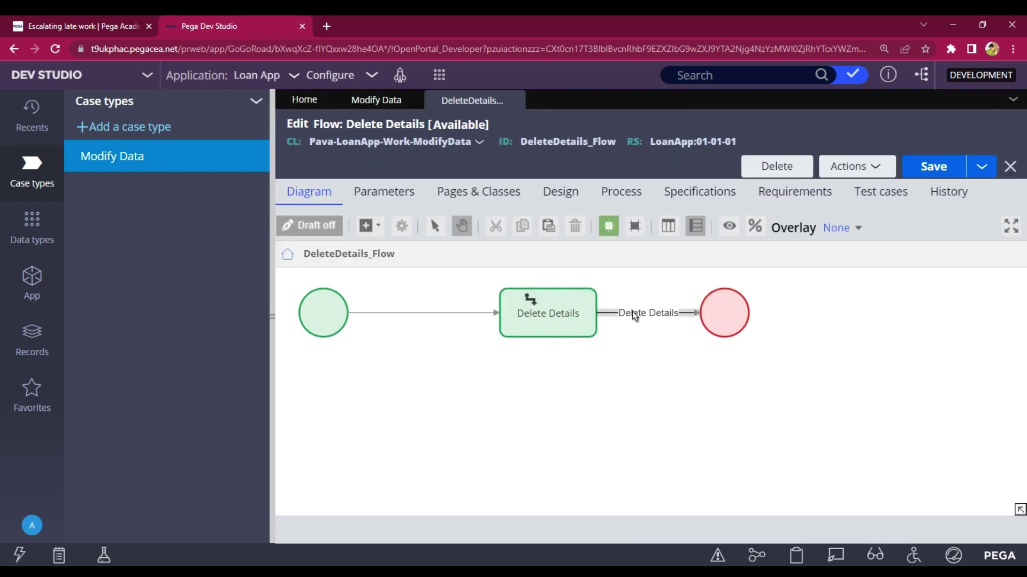
pyautogui.doubleClick(641, 317)
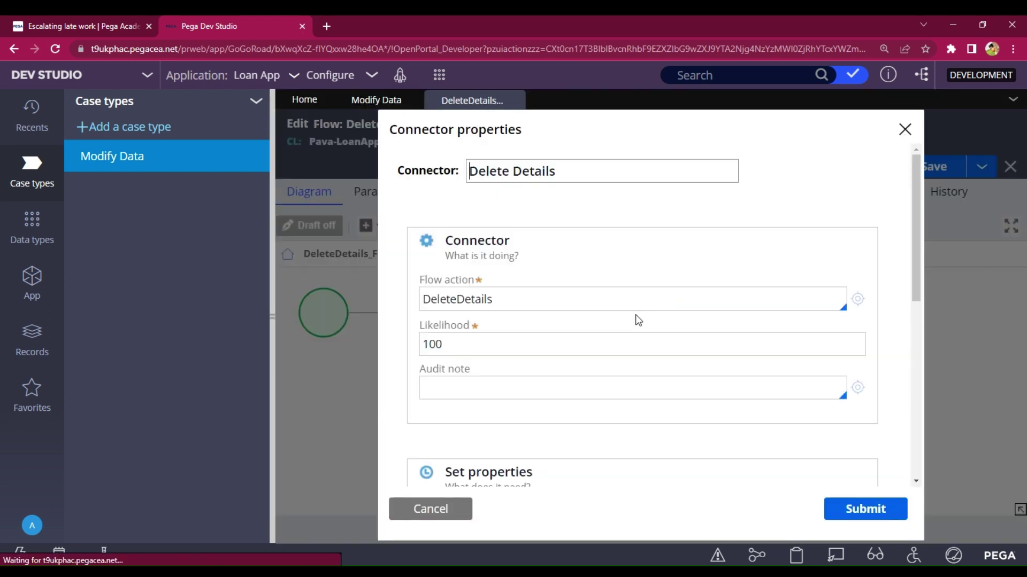
pyautogui.click(856, 307)
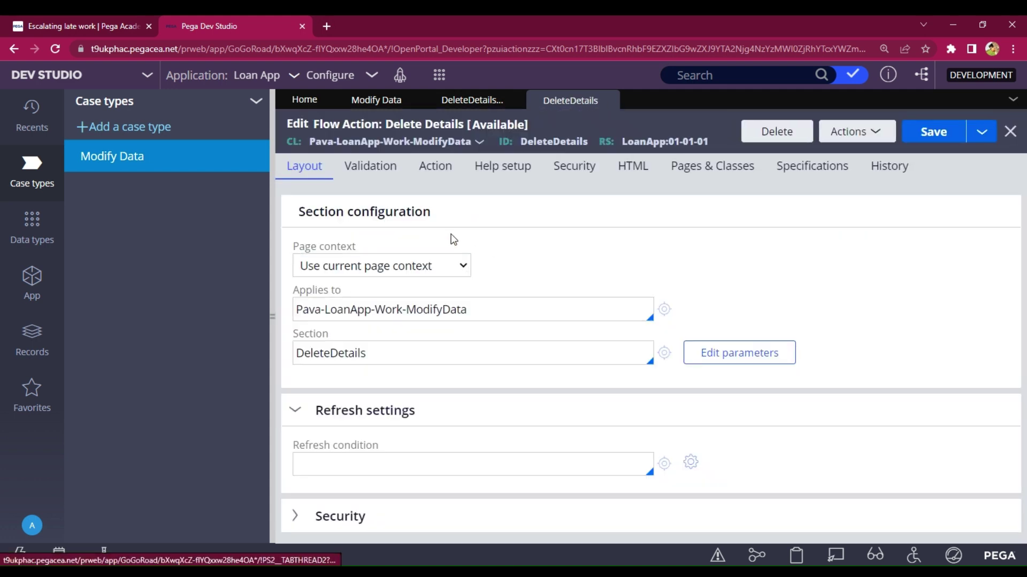
# - Set the flow action's post-processing Run activity to DelectCustomerDetails and start creating that activity
pyautogui.click(442, 179)
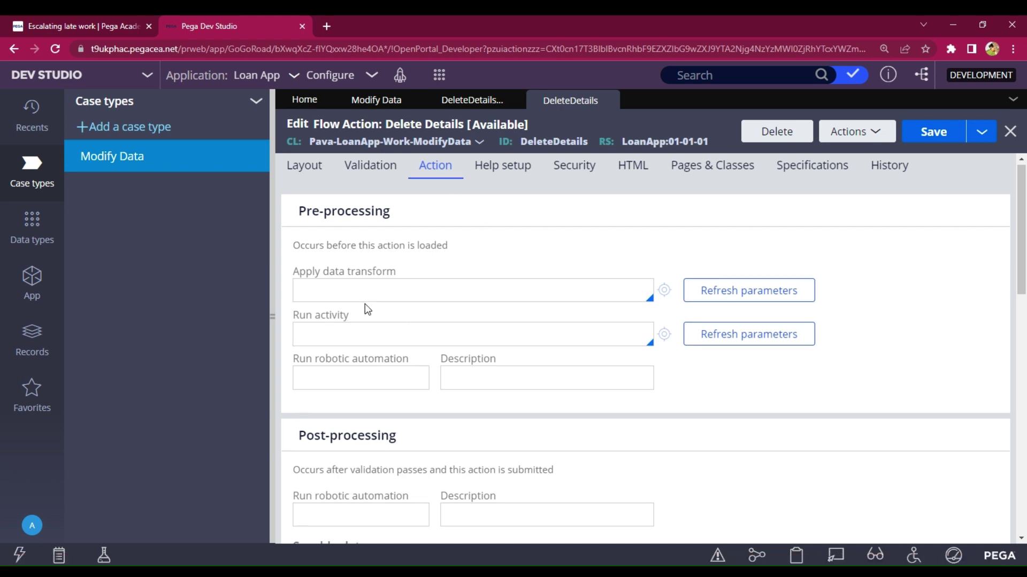
pyautogui.scroll(-5, 367, 309)
pyautogui.scroll(5, 366, 308)
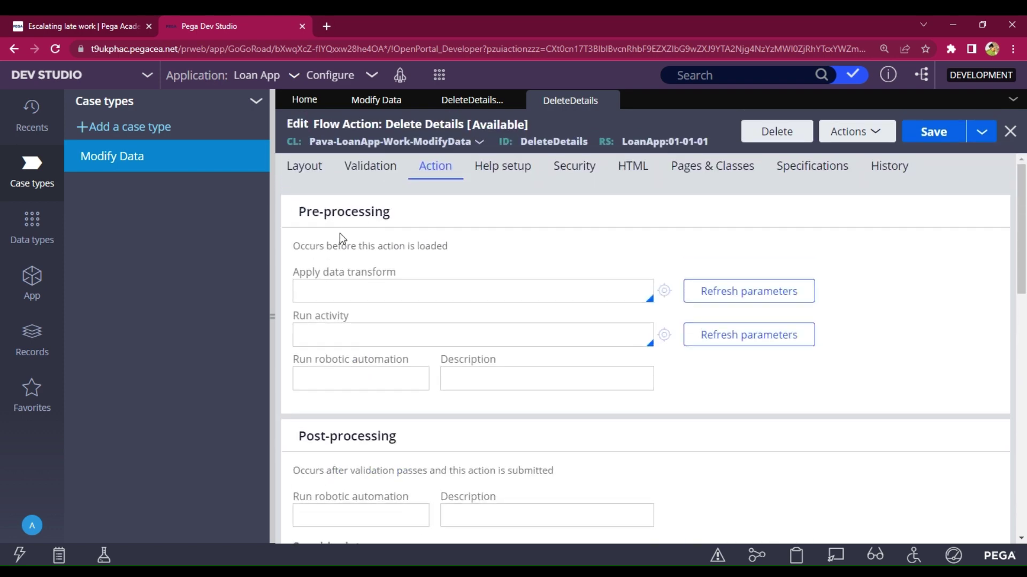
pyautogui.scroll(-5, 382, 238)
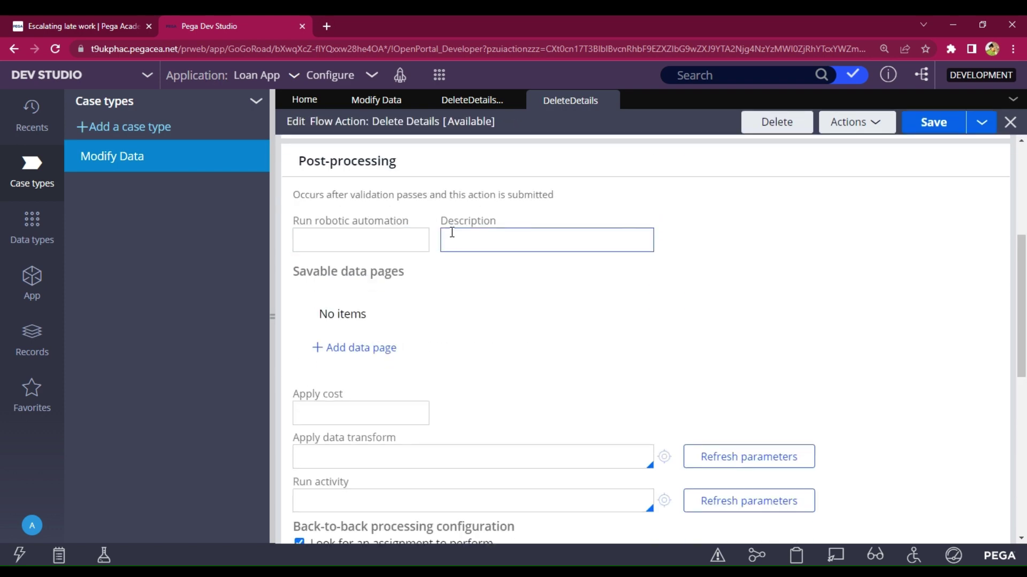
pyautogui.scroll(-3, 419, 417)
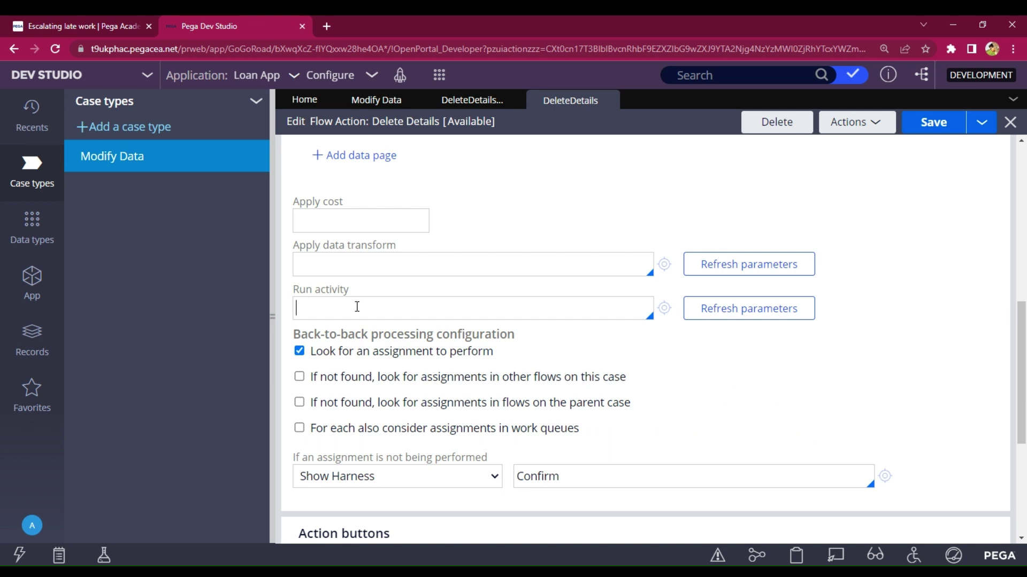
pyautogui.write('electCustomerDetails')
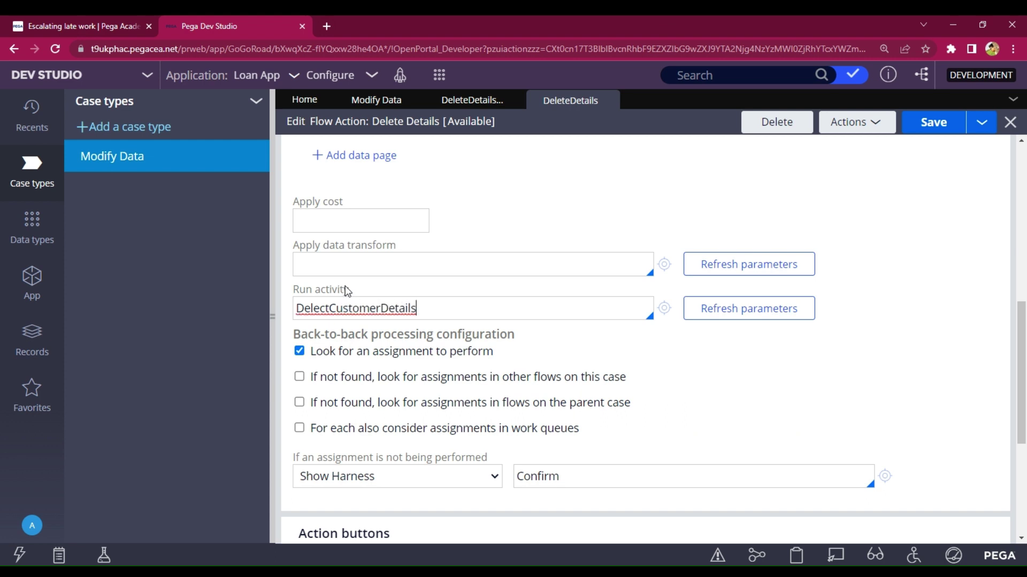
pyautogui.click(669, 313)
pyautogui.click(667, 311)
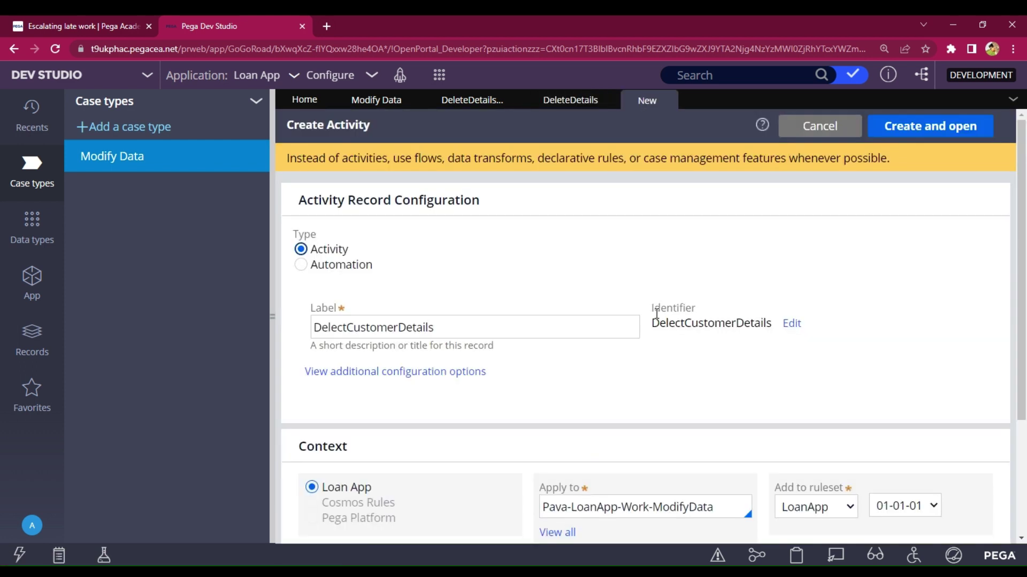
# - Create the DelectCustomerDetails activity and set its first step's method to Obj-Open
pyautogui.click(968, 136)
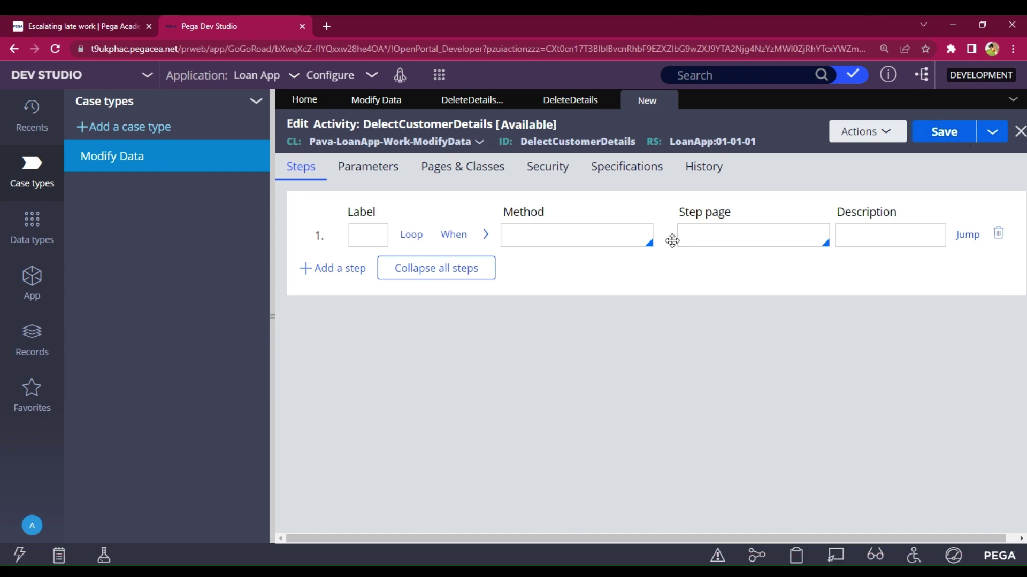
pyautogui.click(632, 235)
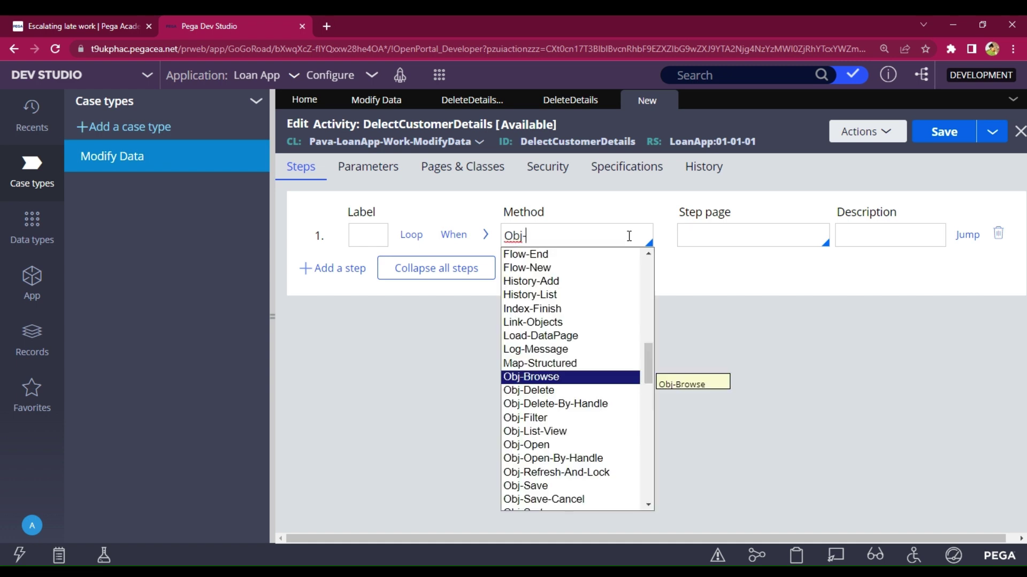
pyautogui.press('Down')
pyautogui.press('Down')
pyautogui.press('Down')
pyautogui.press('Down')
pyautogui.press('Down')
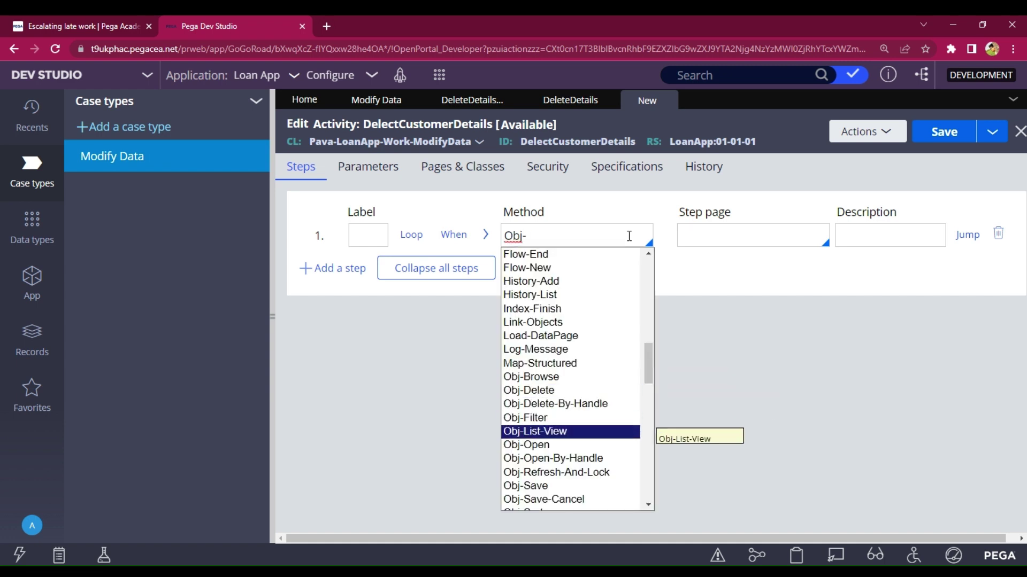
pyautogui.press('Return')
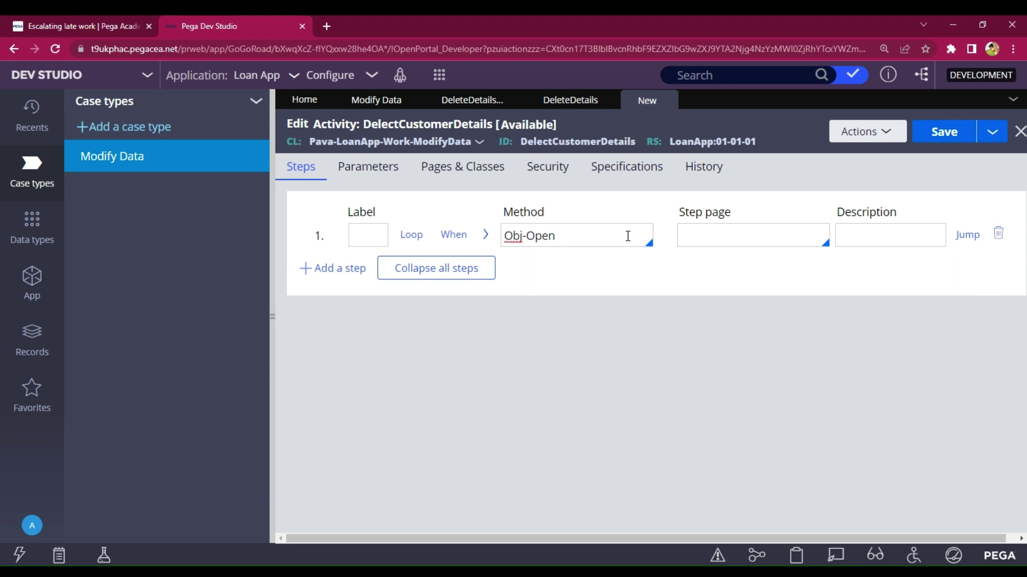
pyautogui.click(481, 239)
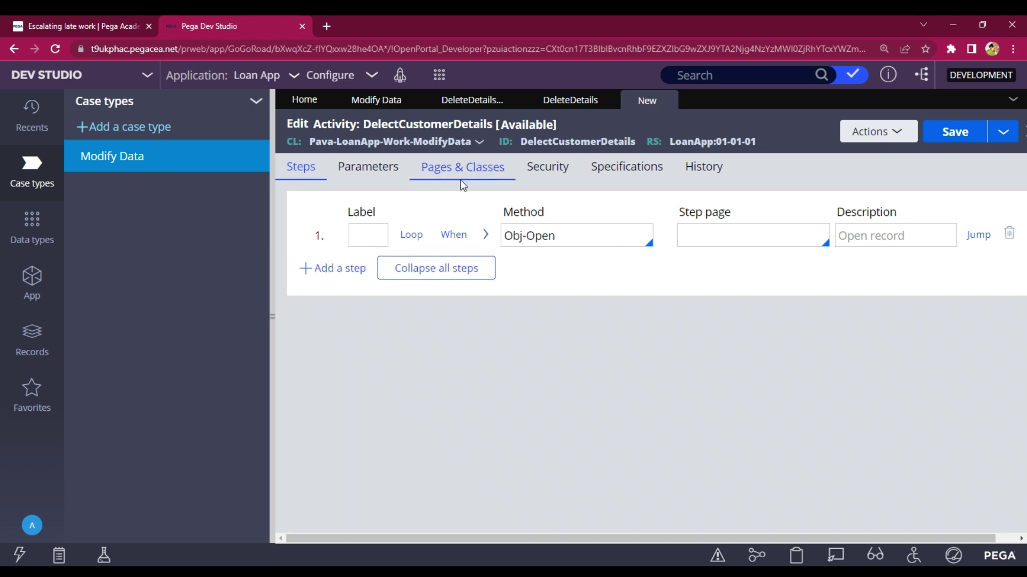
# - Add a Details page of class Pava-LoanApp-Data-CustomerDetails under Pages & Classes, then return to Steps
pyautogui.click(460, 170)
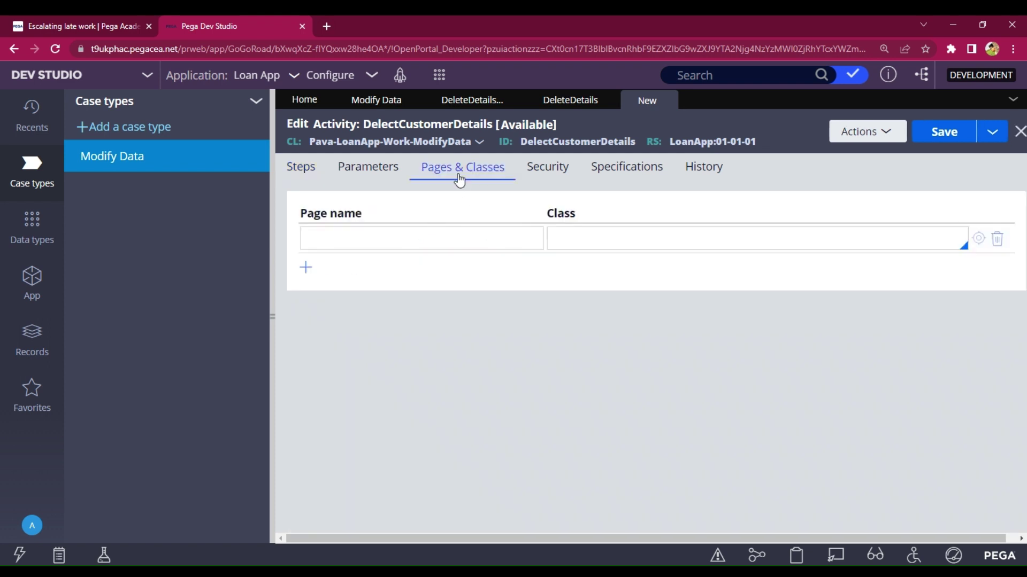
pyautogui.click(441, 234)
pyautogui.click(439, 239)
pyautogui.write('Details')
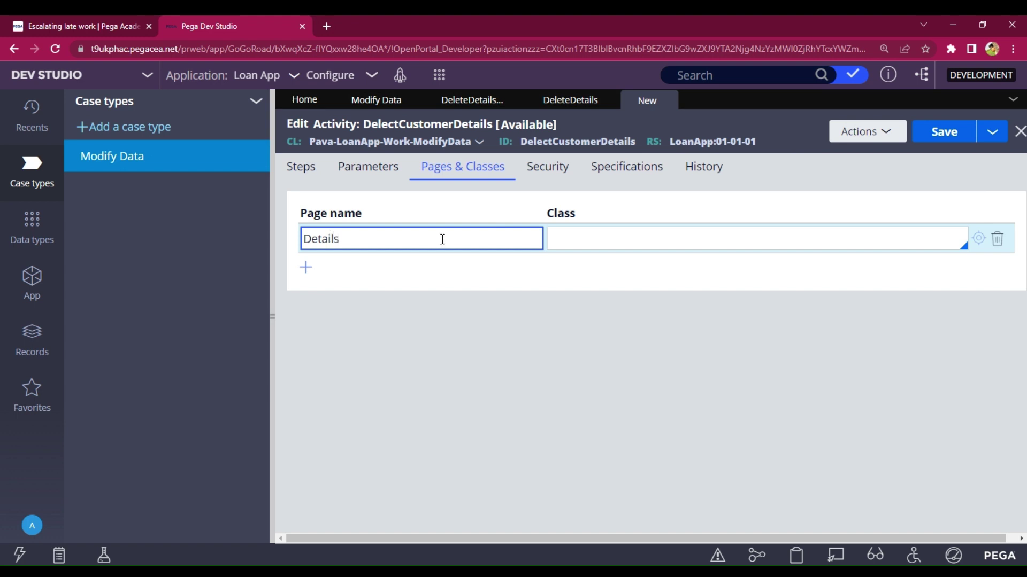
pyautogui.click(583, 231)
pyautogui.write('Pvan')
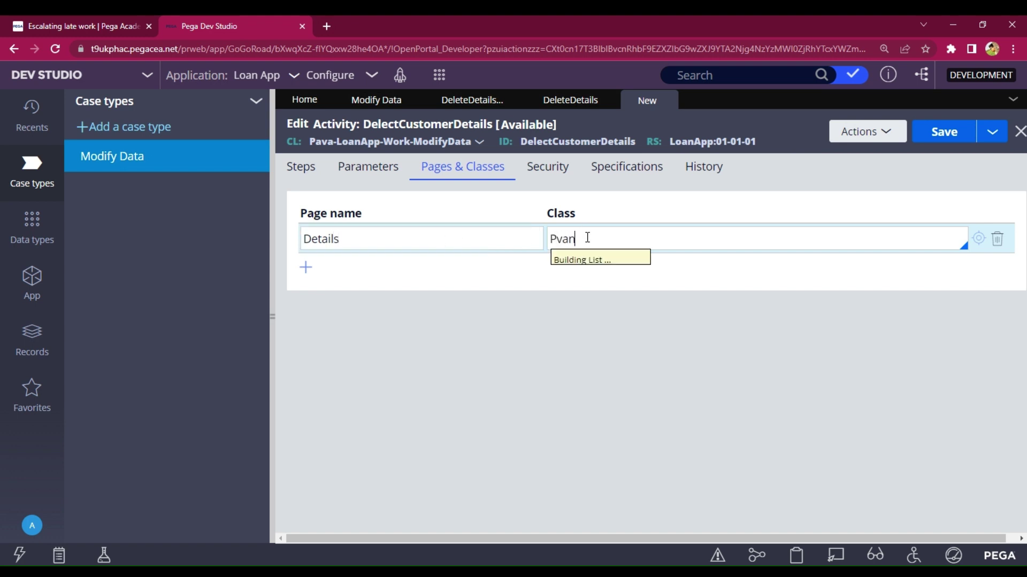
pyautogui.press('BackSpace')
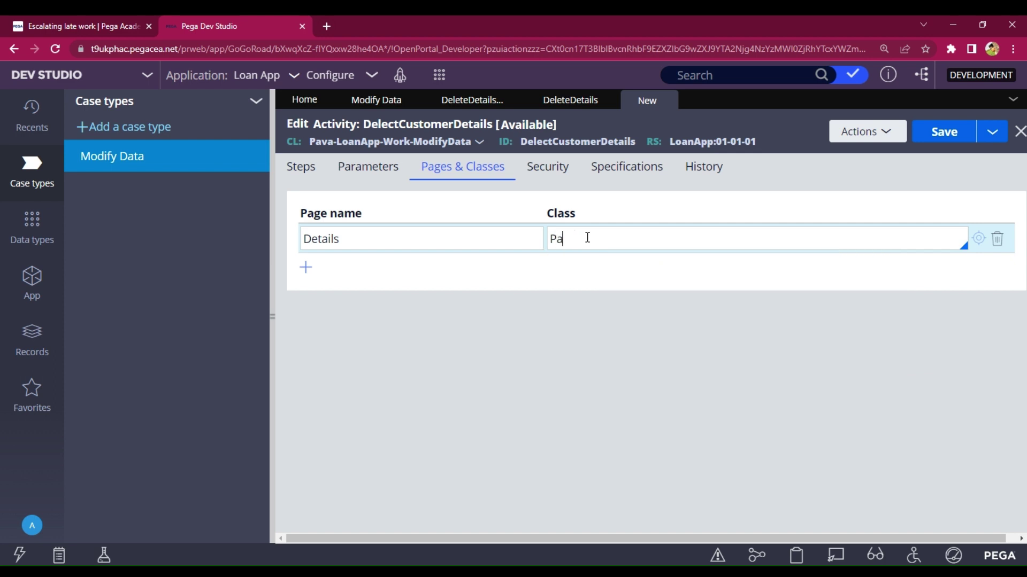
pyautogui.write('van')
pyautogui.press('Down')
pyautogui.press('Down')
pyautogui.press('Down')
pyautogui.press('Down')
pyautogui.press('Down')
pyautogui.press('Down')
pyautogui.press('Down')
pyautogui.press('Down')
pyautogui.press('Down')
pyautogui.press('Down')
pyautogui.press('Down')
pyautogui.press('Down')
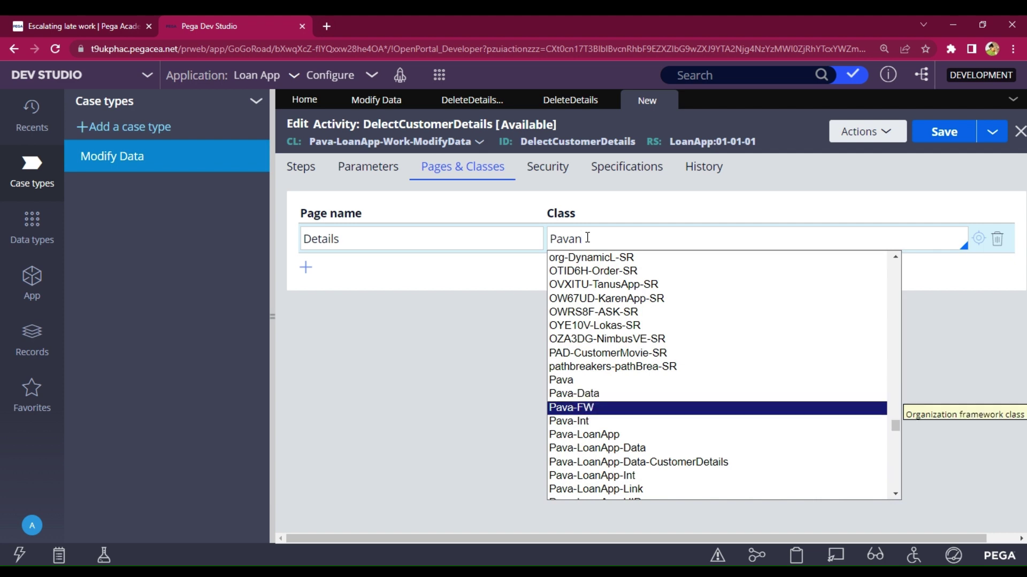
pyautogui.press('Down')
pyautogui.press('Up')
pyautogui.press('Up')
pyautogui.press('Up')
pyautogui.press('Up')
pyautogui.press('Up')
pyautogui.press('Up')
pyautogui.press('Up')
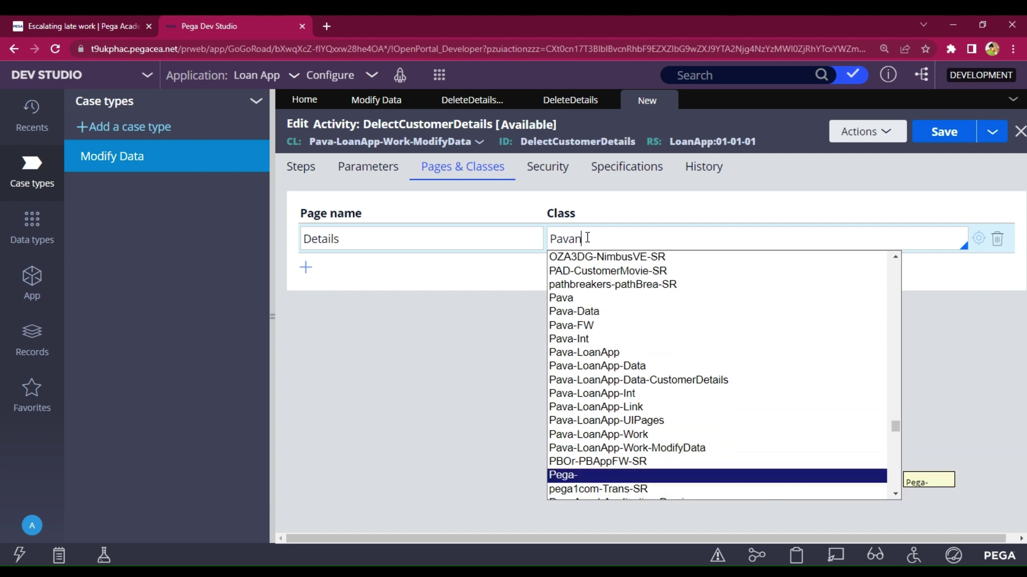
pyautogui.press('Up')
pyautogui.press('Up')
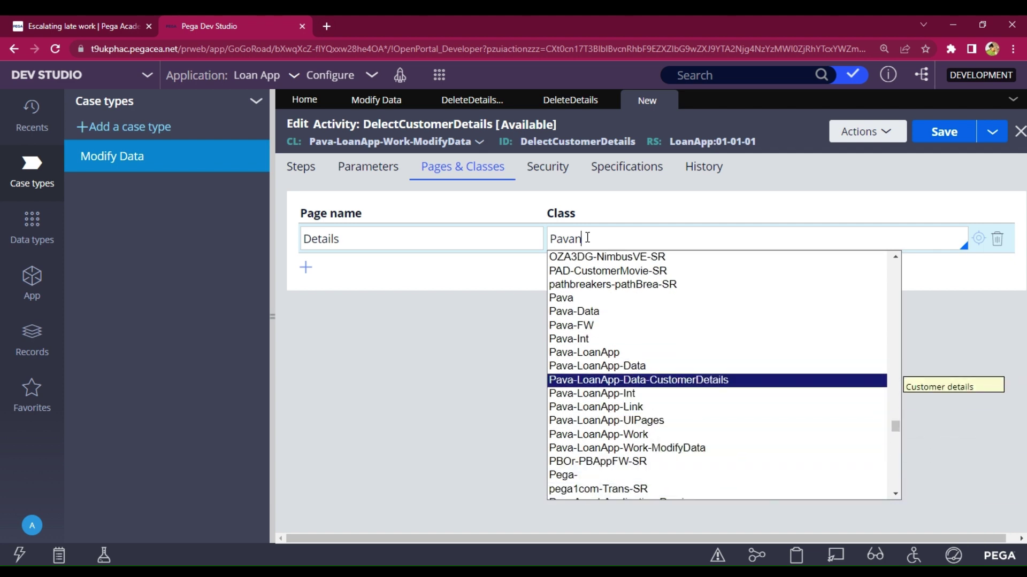
pyautogui.press('Return')
pyautogui.click(300, 168)
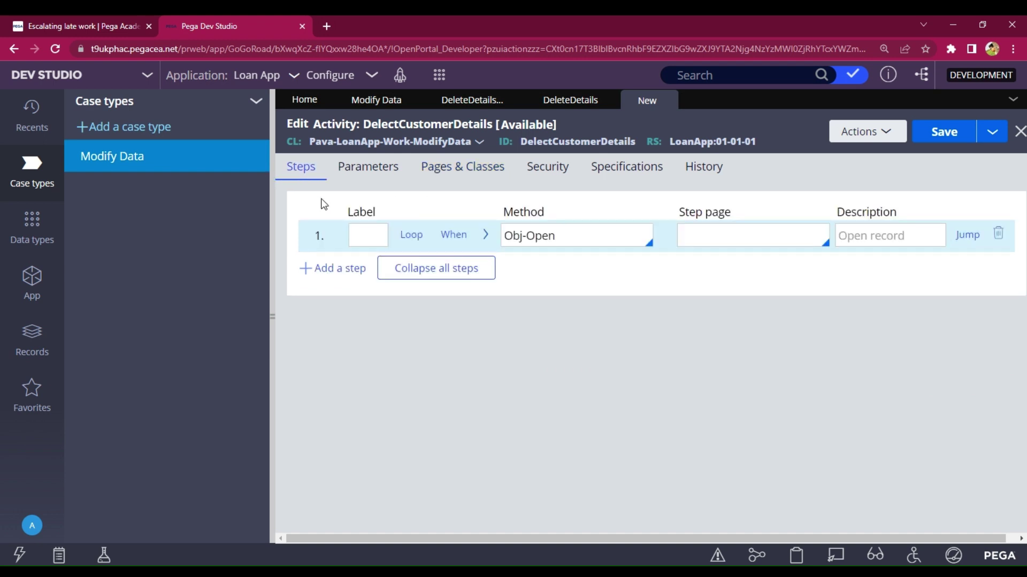
# - Set the Obj-Open step's OpenClass to Pava-LoanApp-Data-CustomerDetails
pyautogui.click(487, 239)
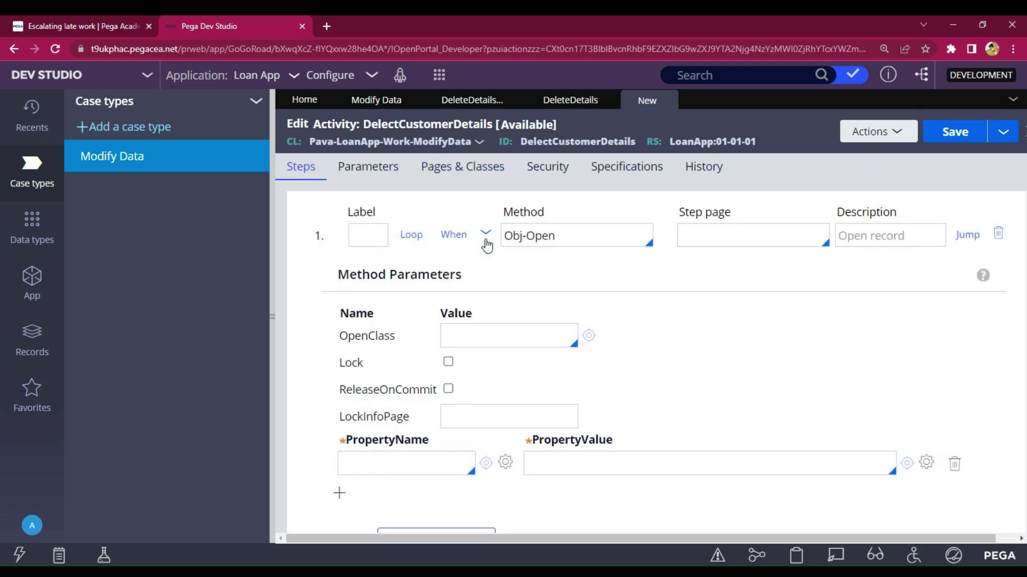
pyautogui.click(459, 327)
pyautogui.write('Pavan')
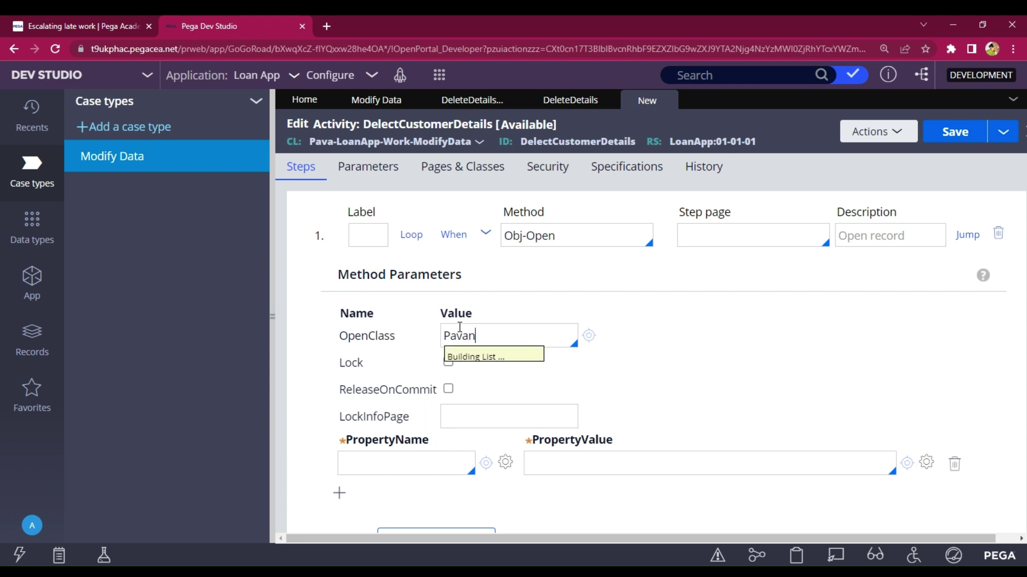
pyautogui.press('Down')
pyautogui.press('Down')
pyautogui.press('Down')
pyautogui.press('Down')
pyautogui.press('Down')
pyautogui.press('Down')
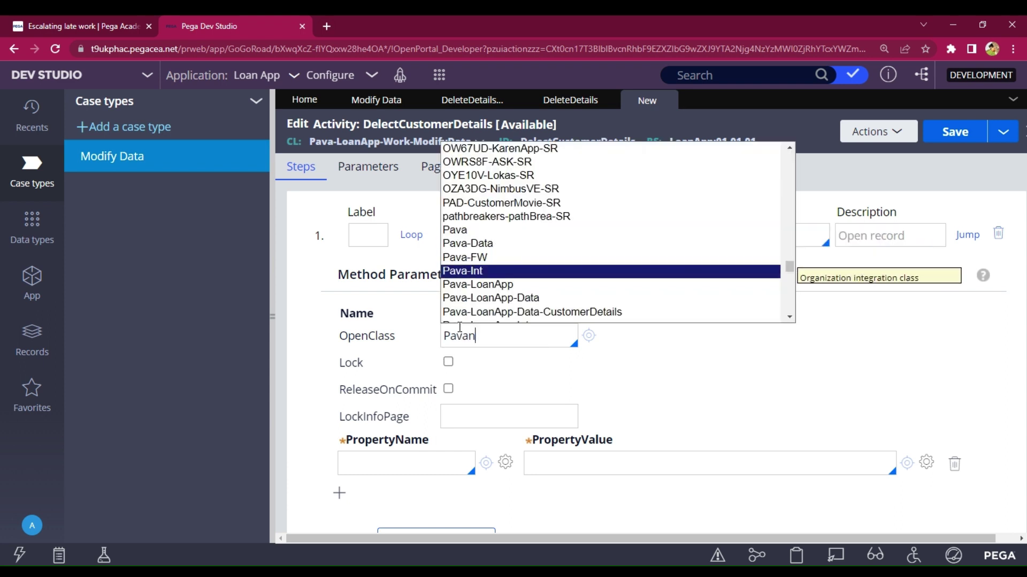
pyautogui.press('Down')
pyautogui.press('Up')
pyautogui.press('Return')
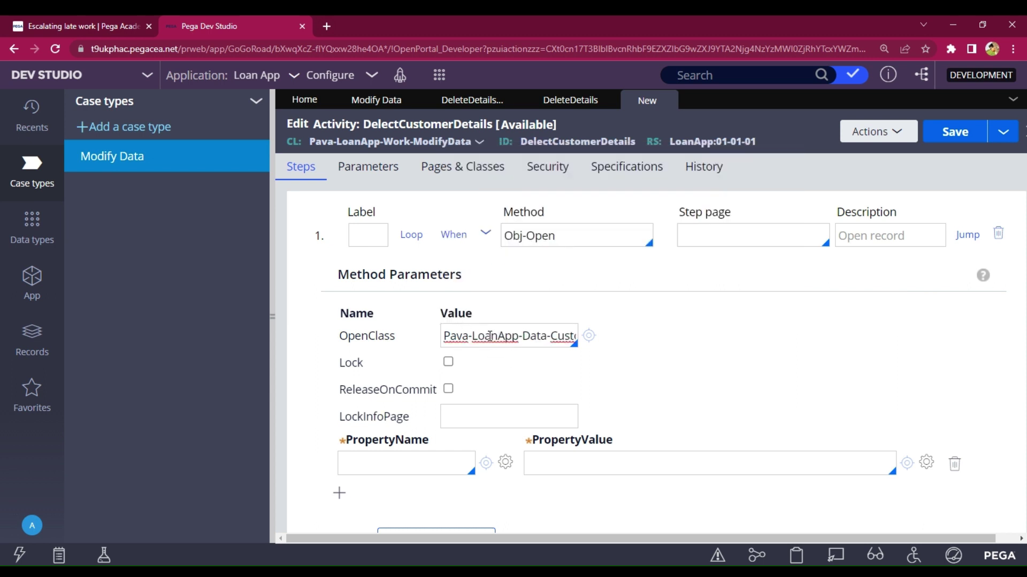
# - Set PropertyName to Details.CustomerID and PropertyValue to Primary.CustomerID, then collapse the step
pyautogui.scroll(-1, 545, 344)
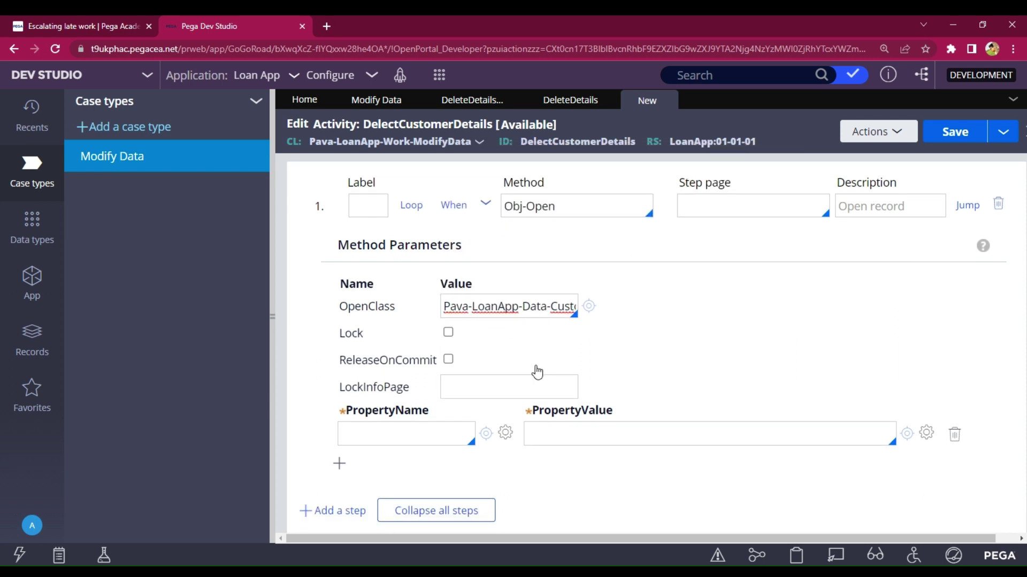
pyautogui.click(411, 445)
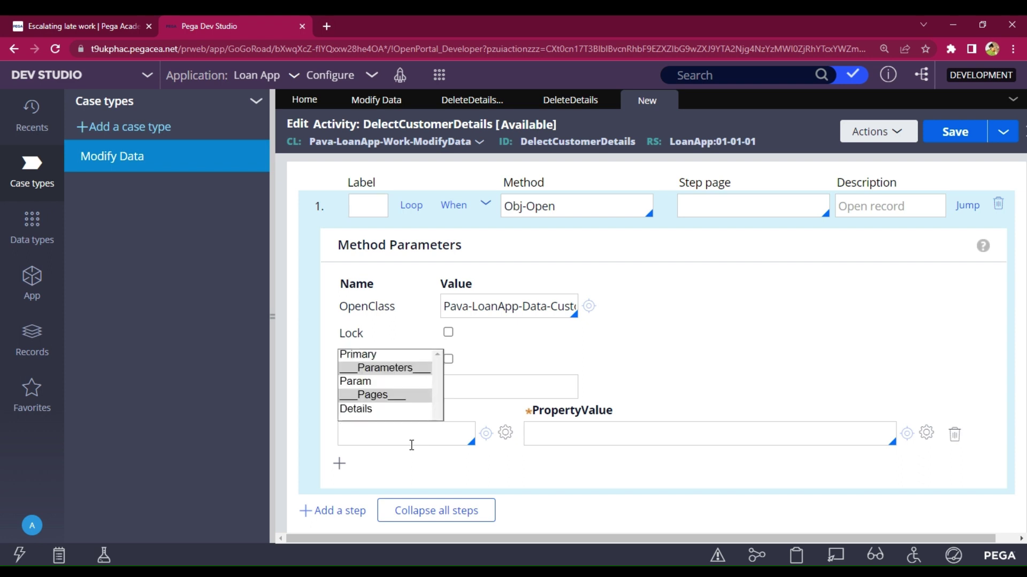
pyautogui.press('Down')
pyautogui.press('Down')
pyautogui.press('Return')
pyautogui.write('.')
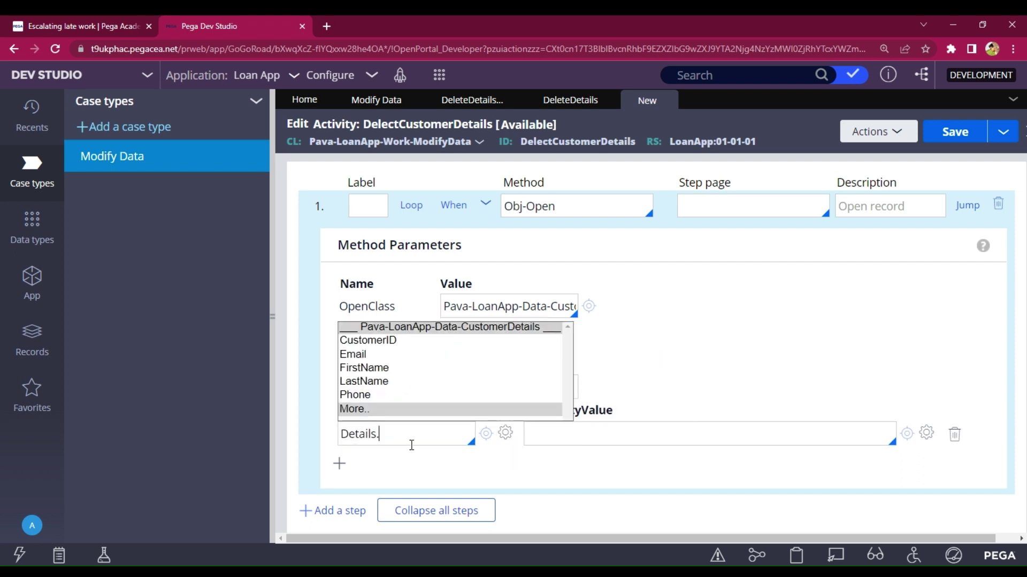
pyautogui.press('Down')
pyautogui.press('Return')
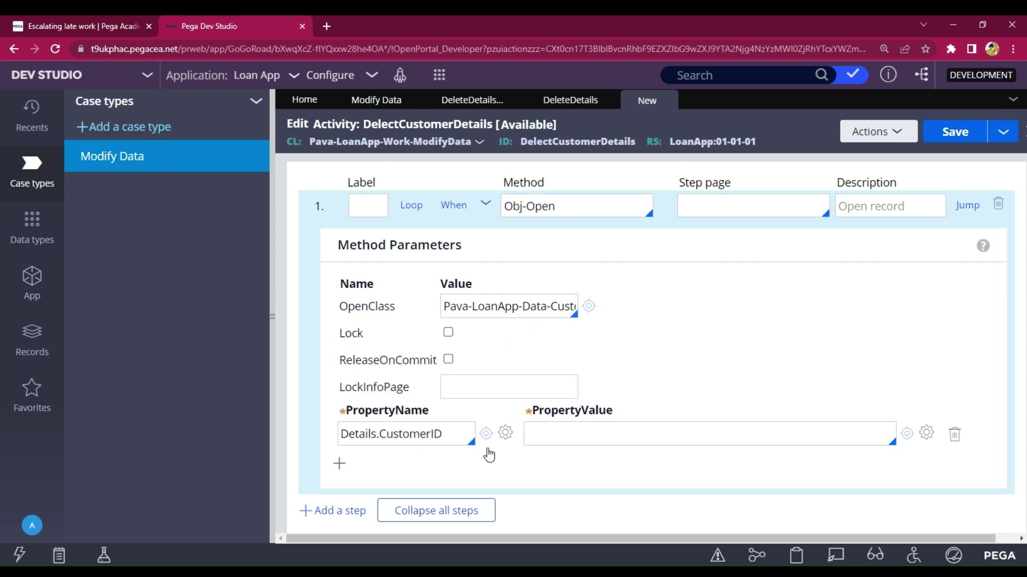
pyautogui.click(605, 431)
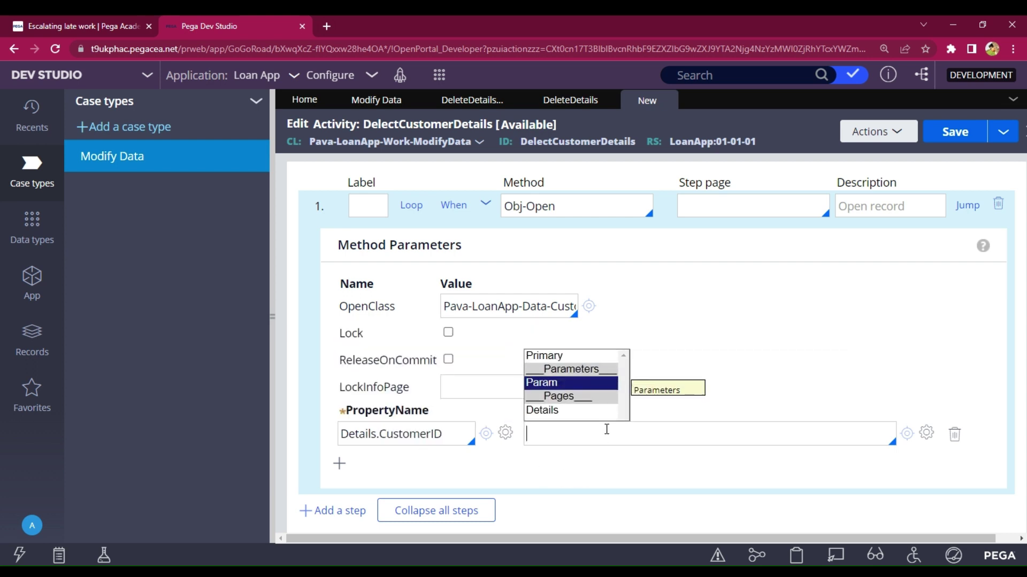
pyautogui.press('Down')
pyautogui.press('Up')
pyautogui.press('Up')
pyautogui.press('Return')
pyautogui.write('.')
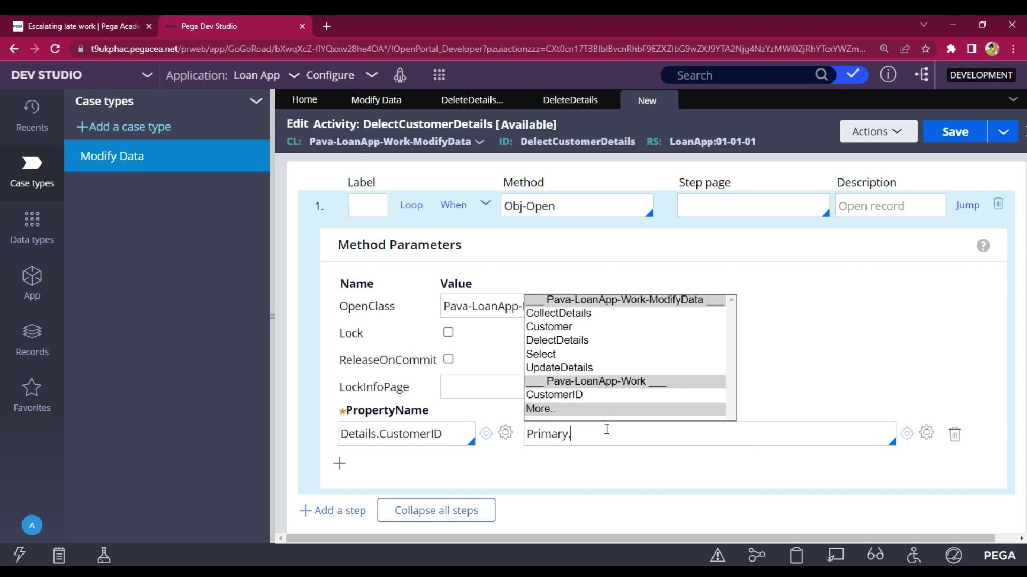
pyautogui.press('Down')
pyautogui.press('Down')
pyautogui.press('Down')
pyautogui.press('Down')
pyautogui.press('Down')
pyautogui.press('Down')
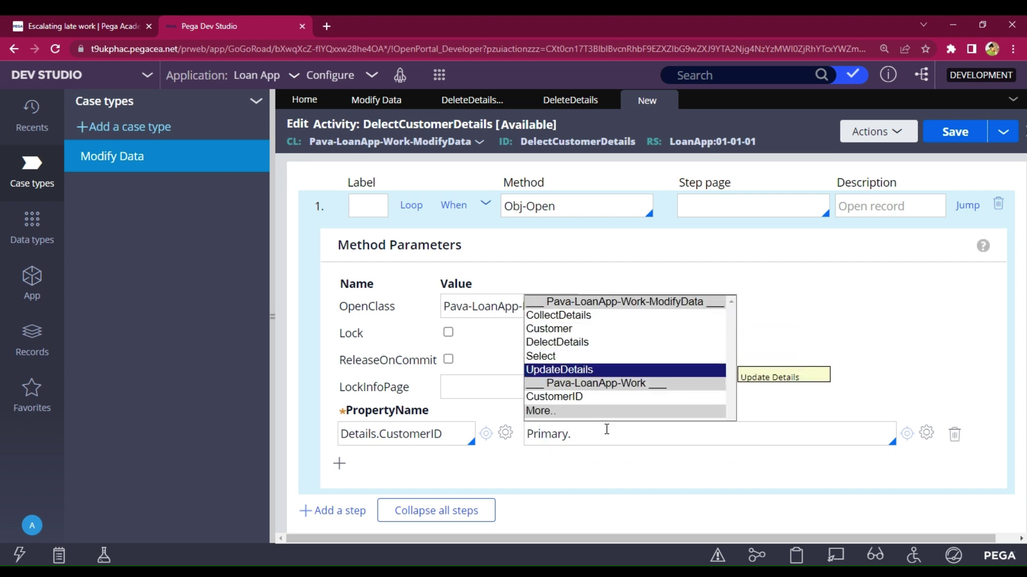
pyautogui.press('Return')
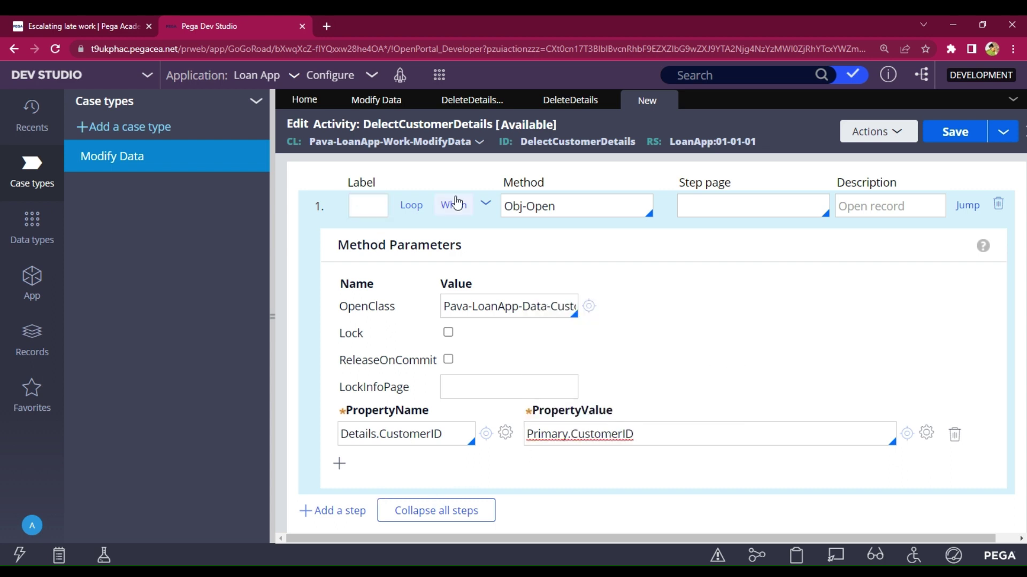
pyautogui.click(487, 211)
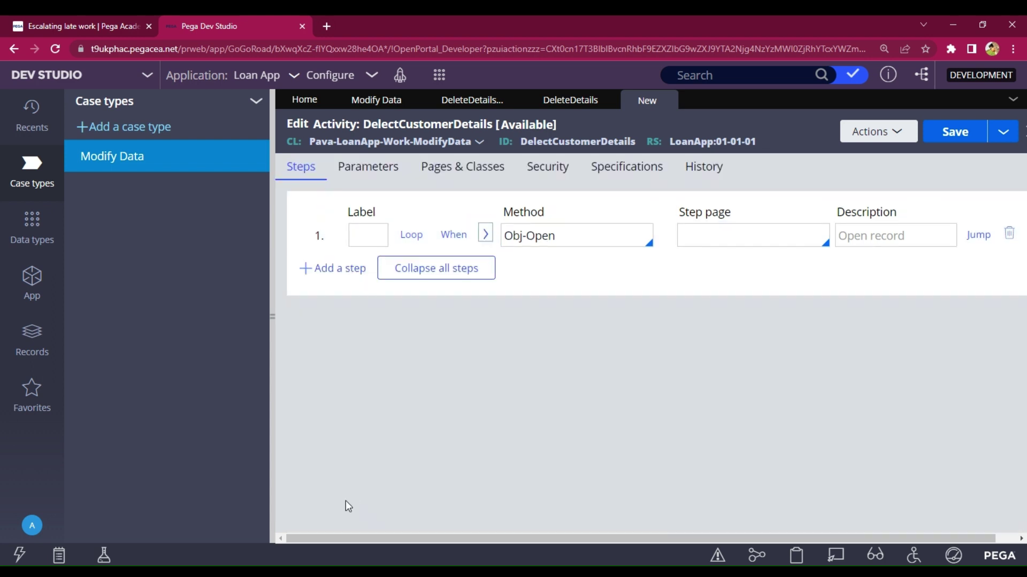
# - Add step 2 with method Obj-Delete, tick Remove and Immediate, and save DelectCustomerDetails
pyautogui.click(322, 269)
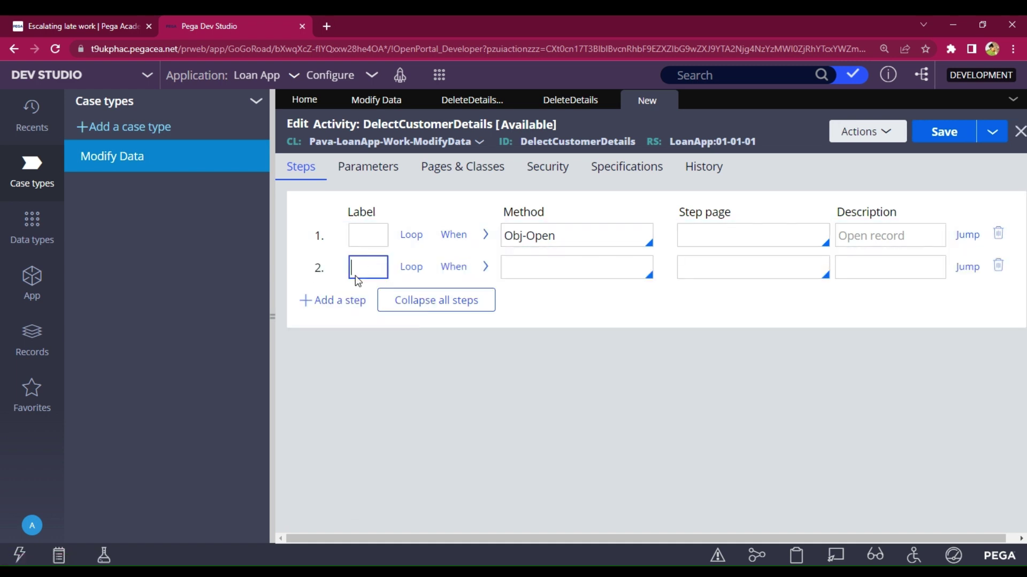
pyautogui.click(545, 275)
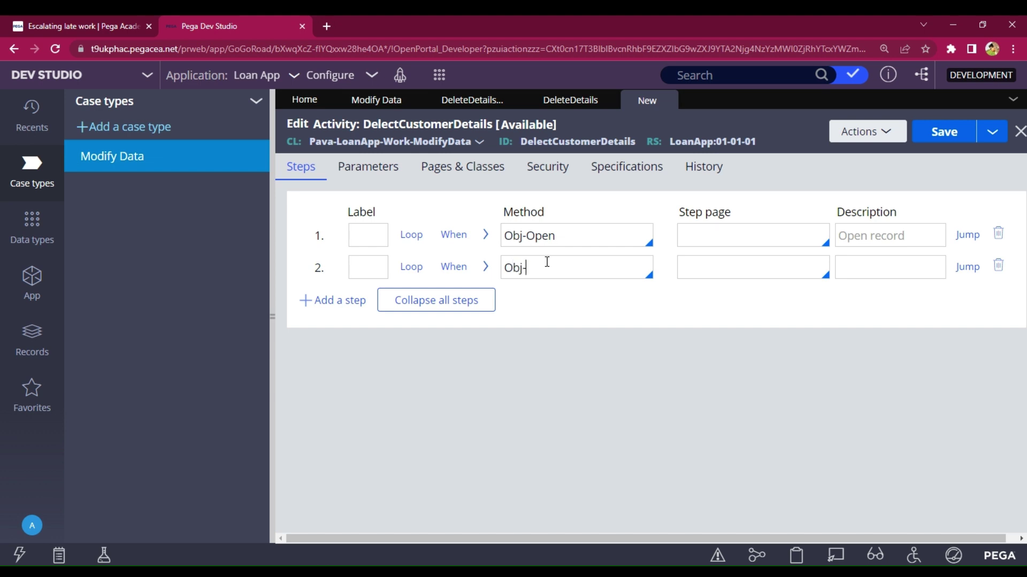
pyautogui.press('Down')
pyautogui.press('Up')
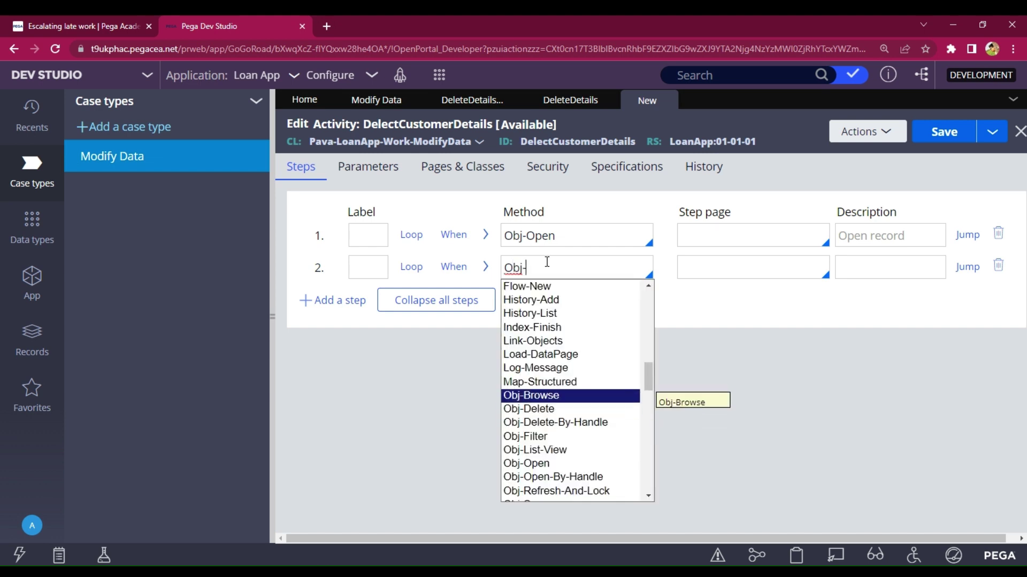
pyautogui.press('Down')
pyautogui.press('Return')
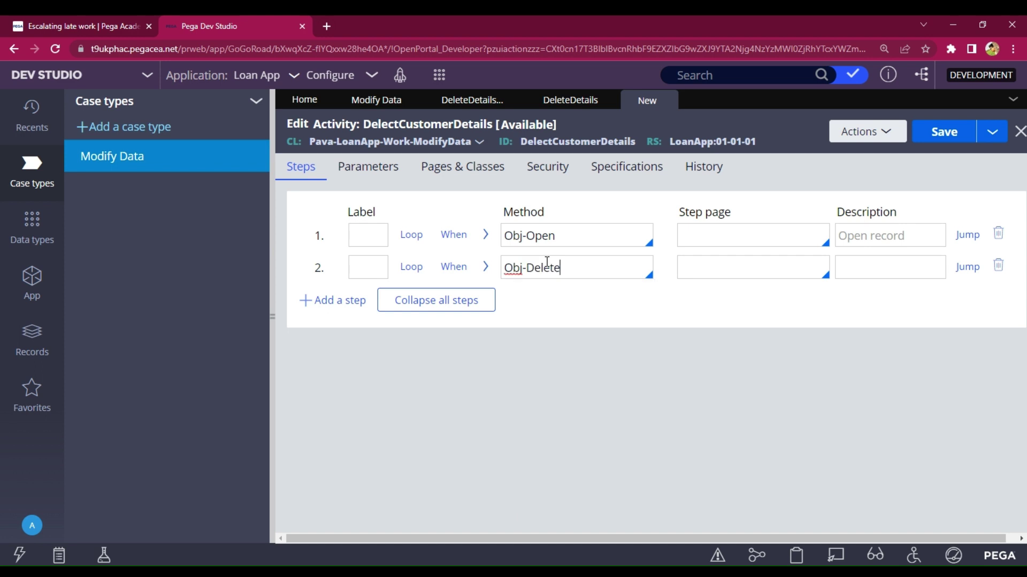
pyautogui.click(485, 266)
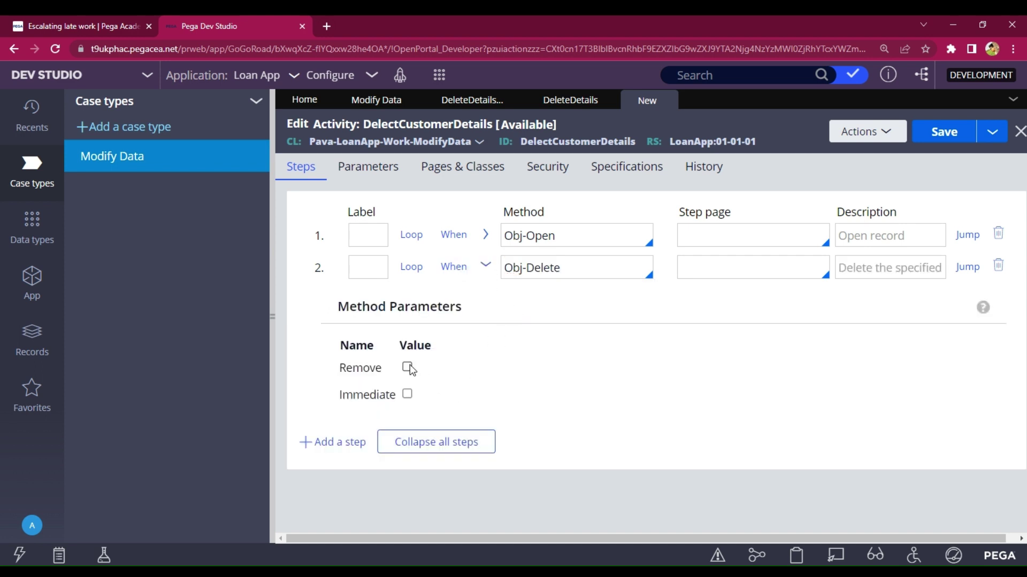
pyautogui.click(407, 367)
pyautogui.click(407, 394)
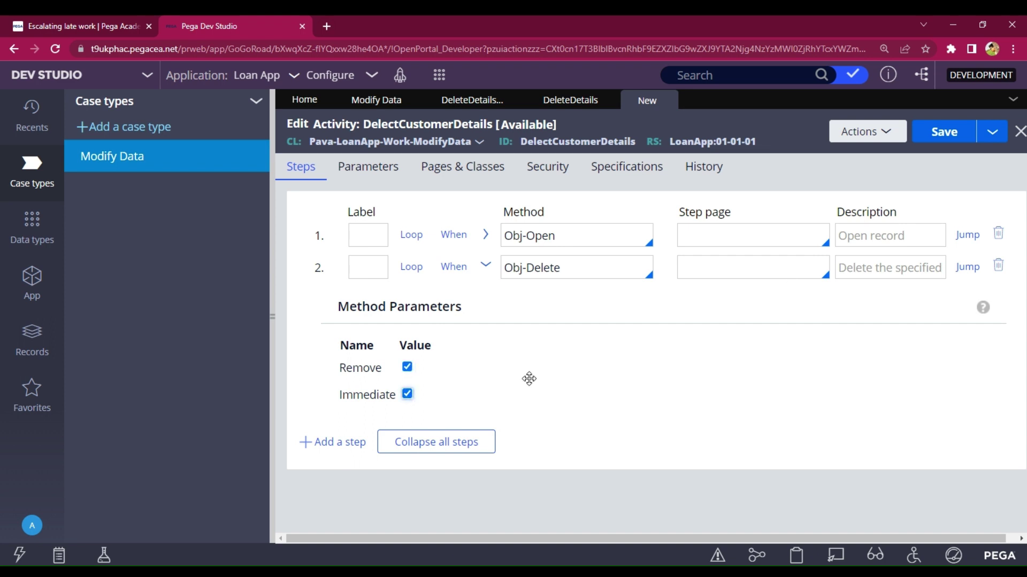
pyautogui.click(936, 140)
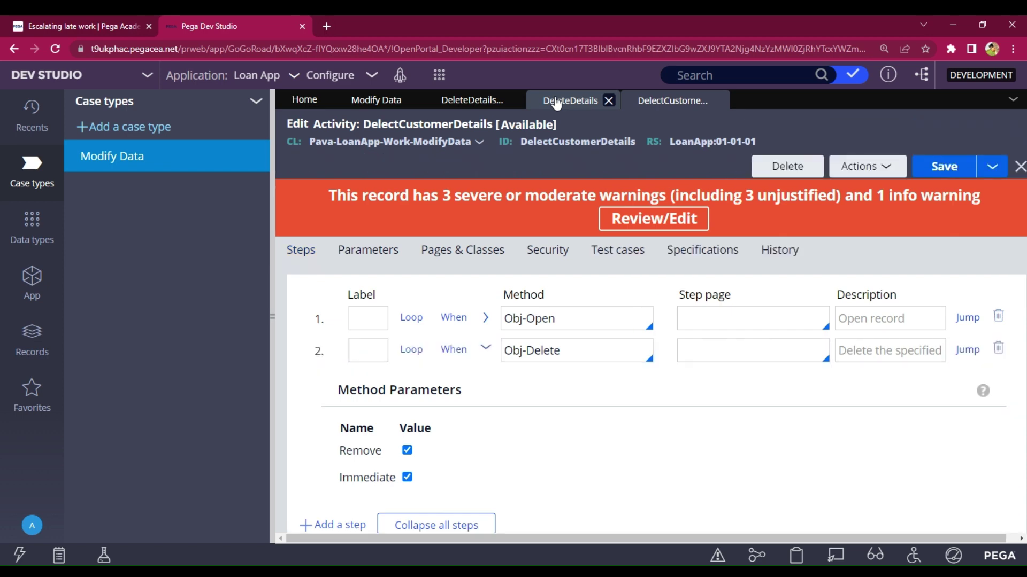
# - Save the DelectCustomerDetails activity again and save the Delete Details flow action
pyautogui.click(556, 101)
pyautogui.click(644, 101)
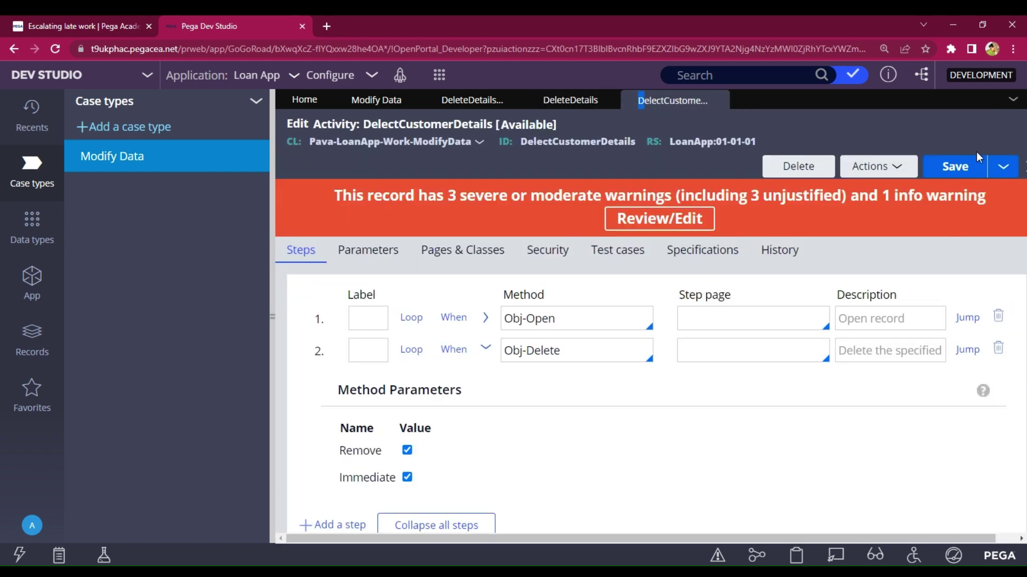
pyautogui.click(952, 166)
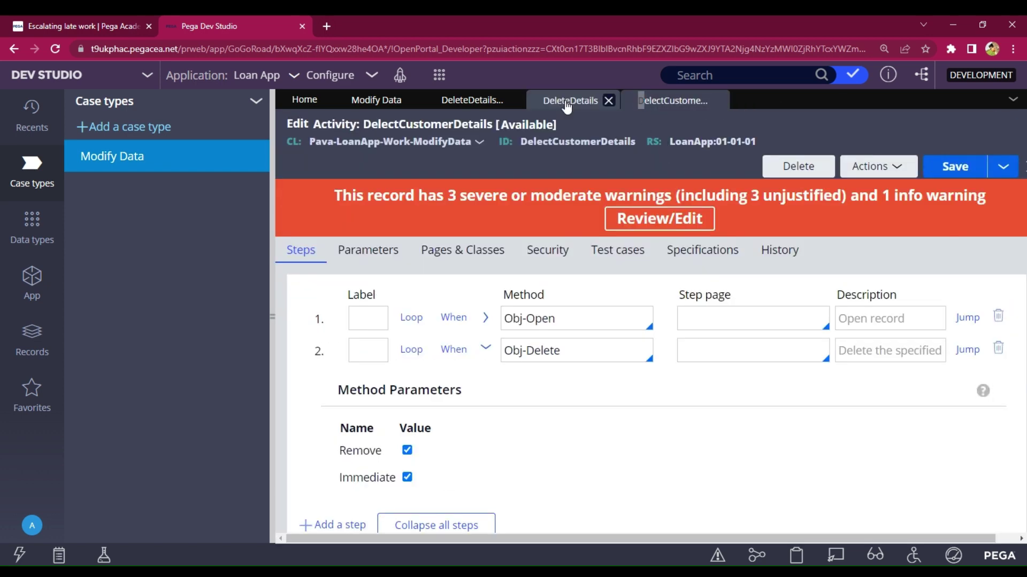
pyautogui.click(567, 104)
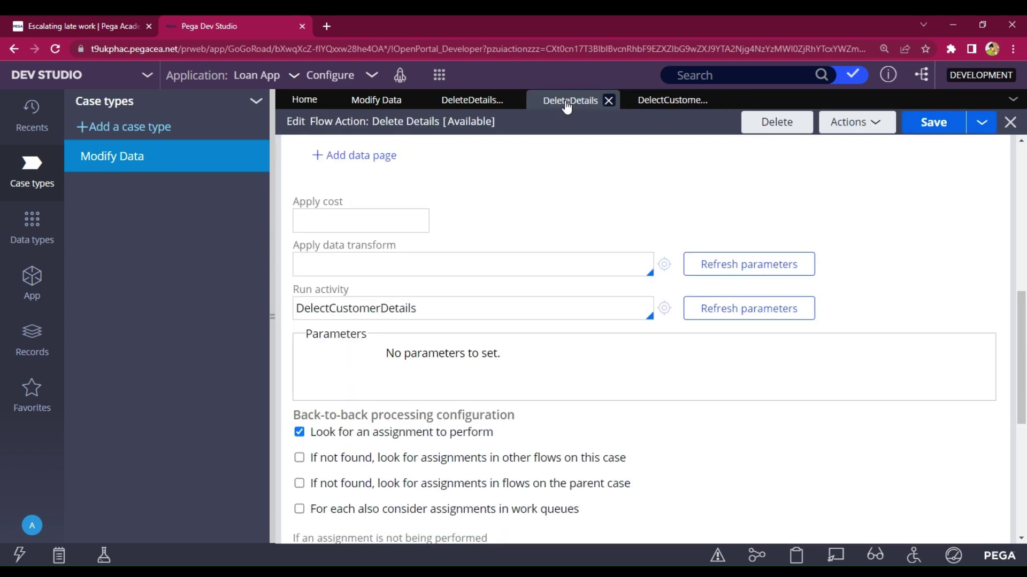
pyautogui.click(935, 129)
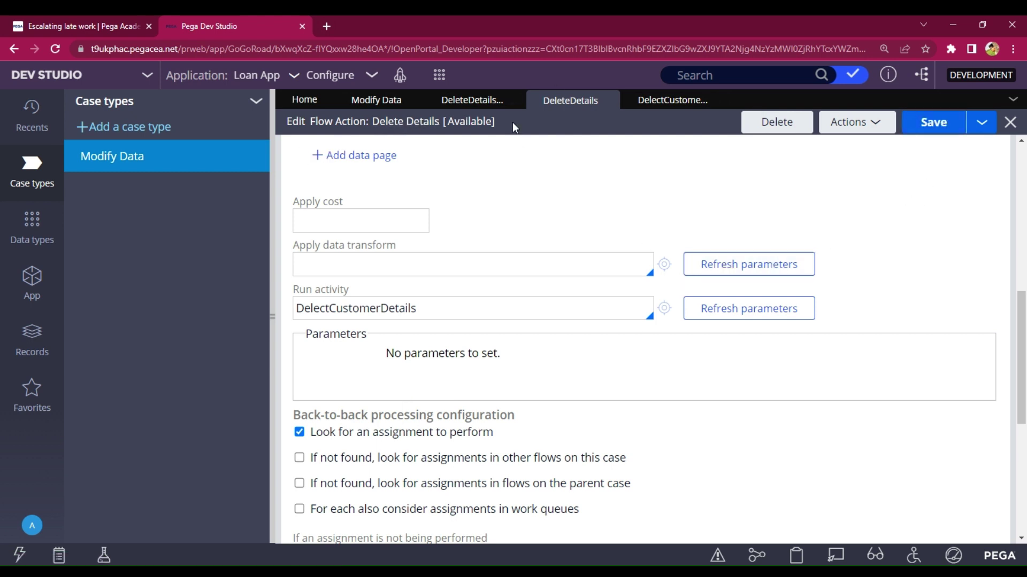
# - Confirm the Submit connector, save the Delete Details flow, then save the Modify Data case type
pyautogui.click(473, 102)
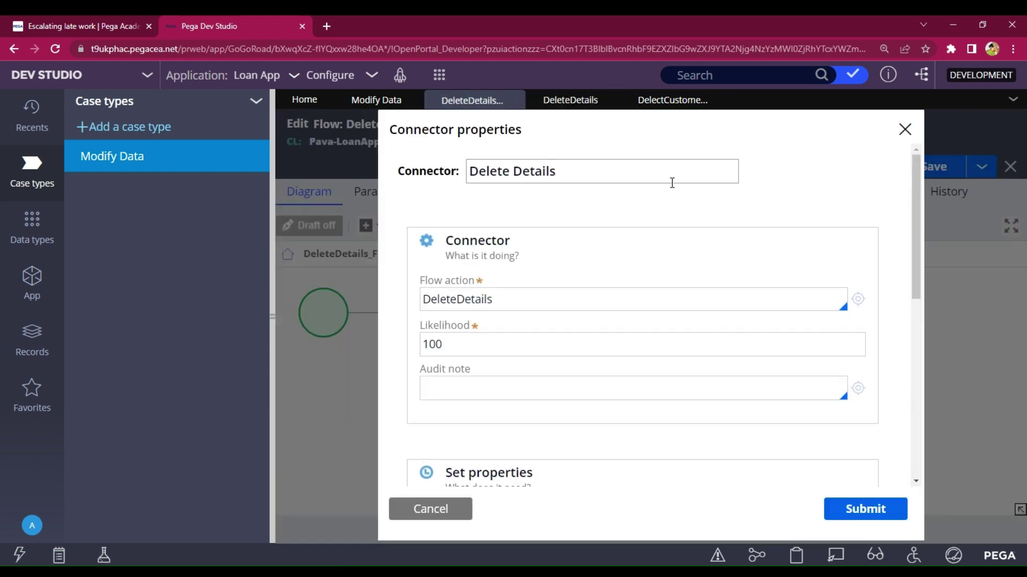
pyautogui.click(870, 512)
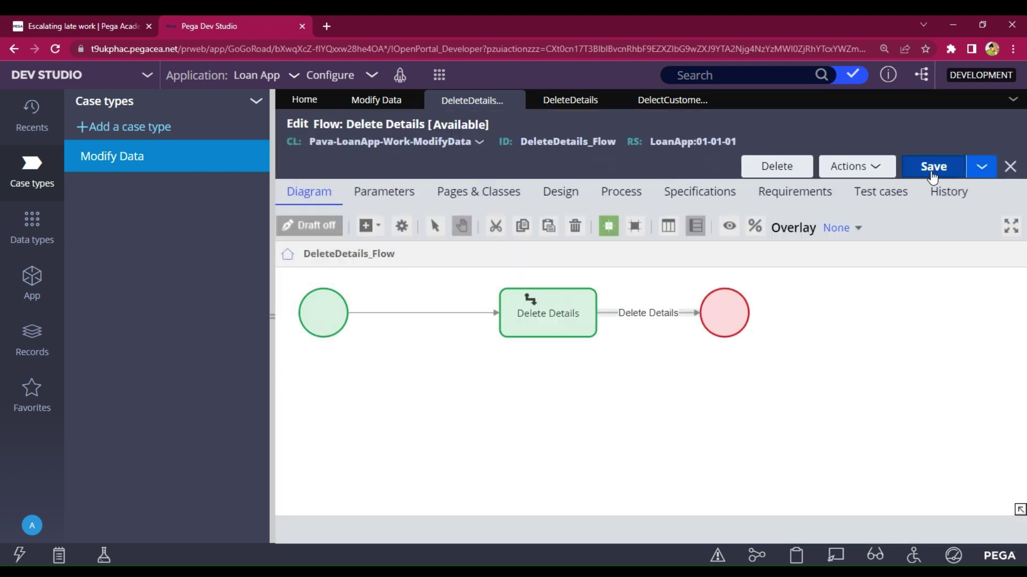
pyautogui.click(933, 172)
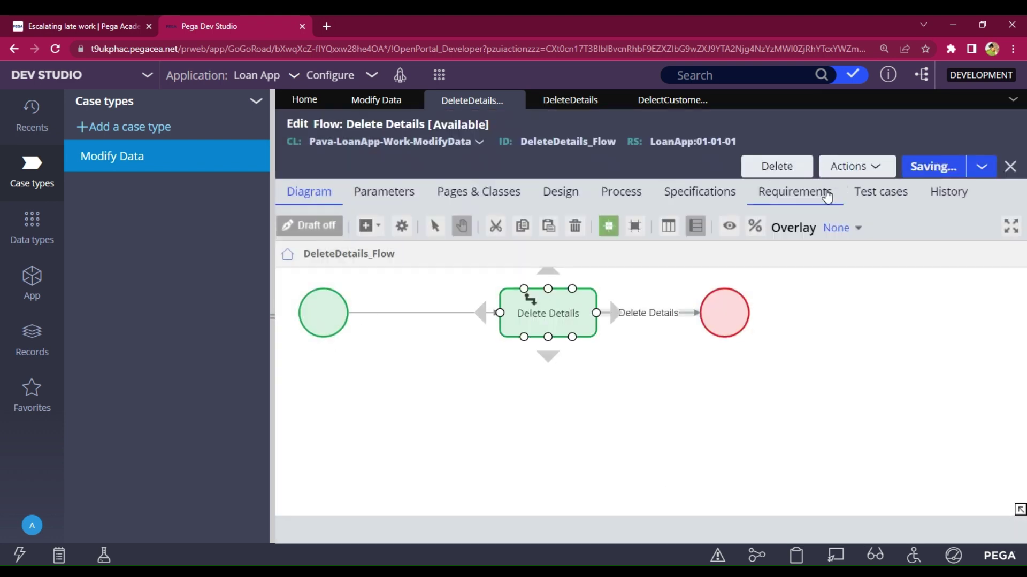
pyautogui.click(380, 100)
pyautogui.click(953, 134)
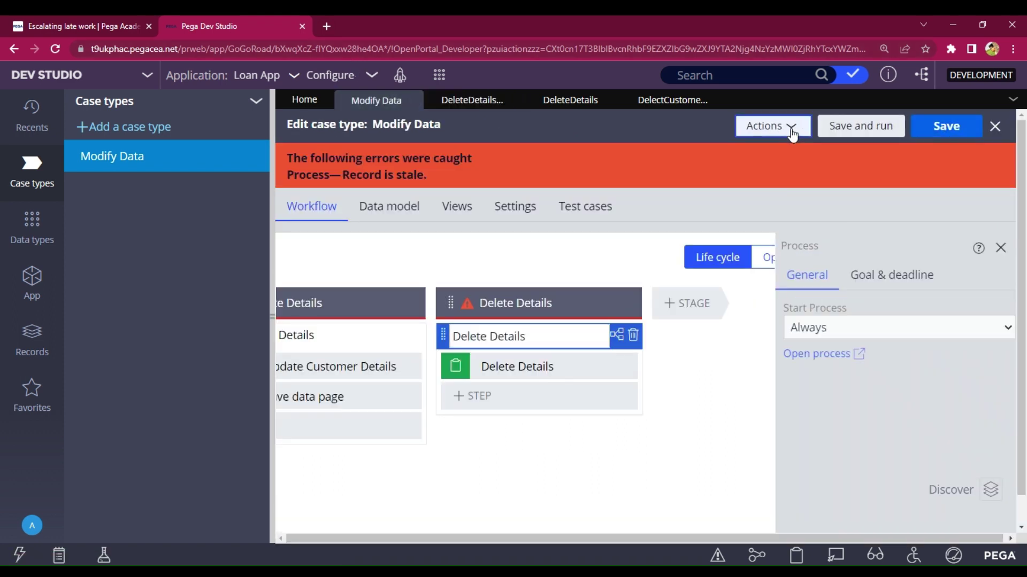
# - Refresh the Modify Data case type to clear the stale-record error, then save and run it
pyautogui.click(792, 133)
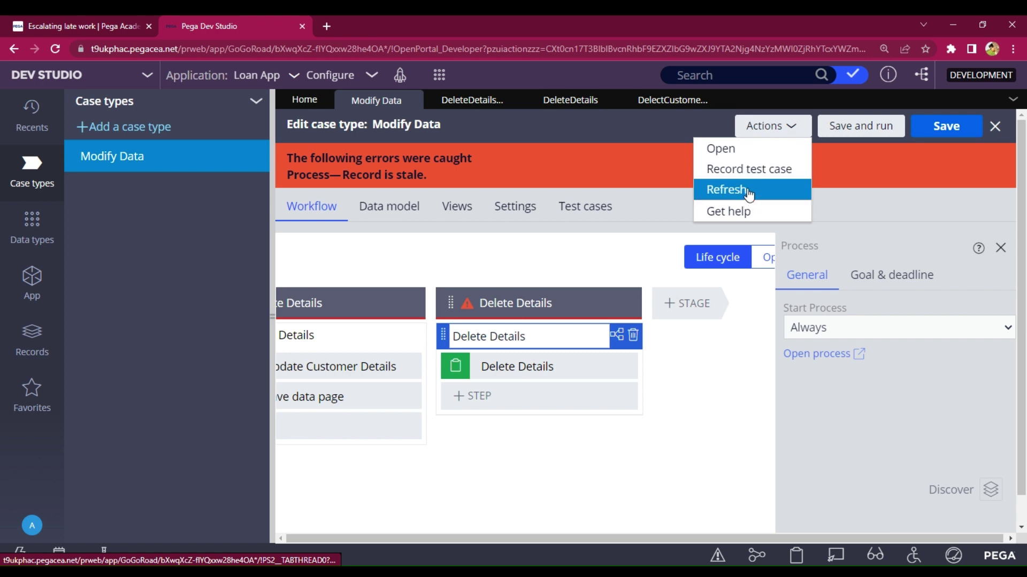
pyautogui.click(729, 191)
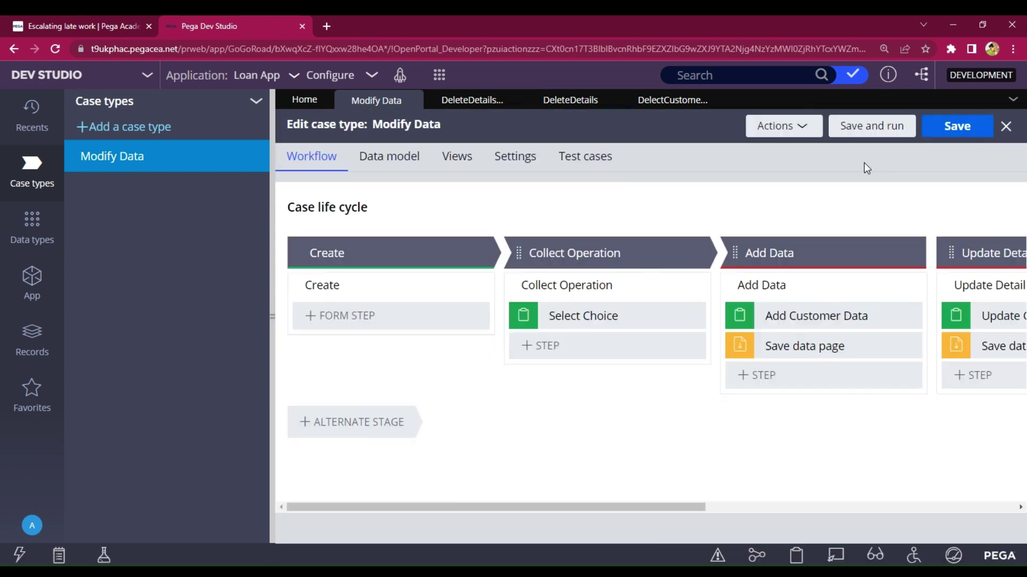
pyautogui.click(883, 140)
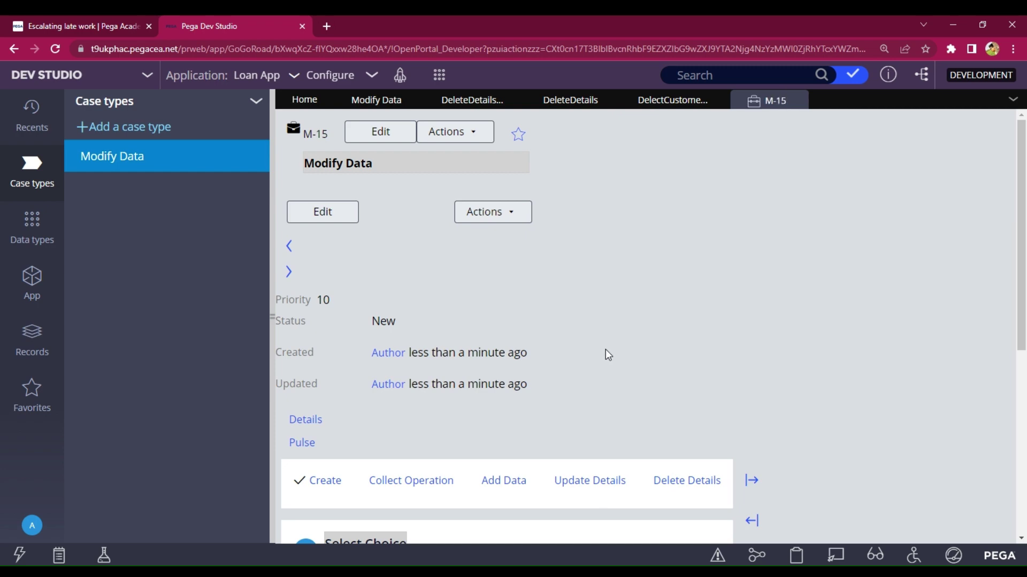
# - In test case M-15, choose Delete, enter the customer's ID, and submit the Delete Details form
pyautogui.scroll(-5, 608, 355)
pyautogui.click(612, 344)
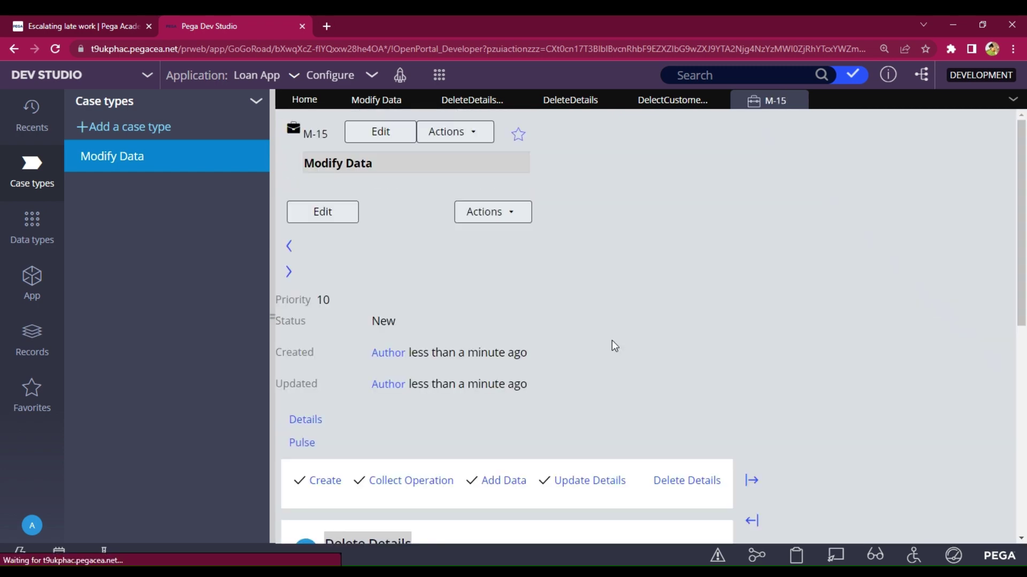
pyautogui.scroll(-7, 487, 274)
pyautogui.click(413, 219)
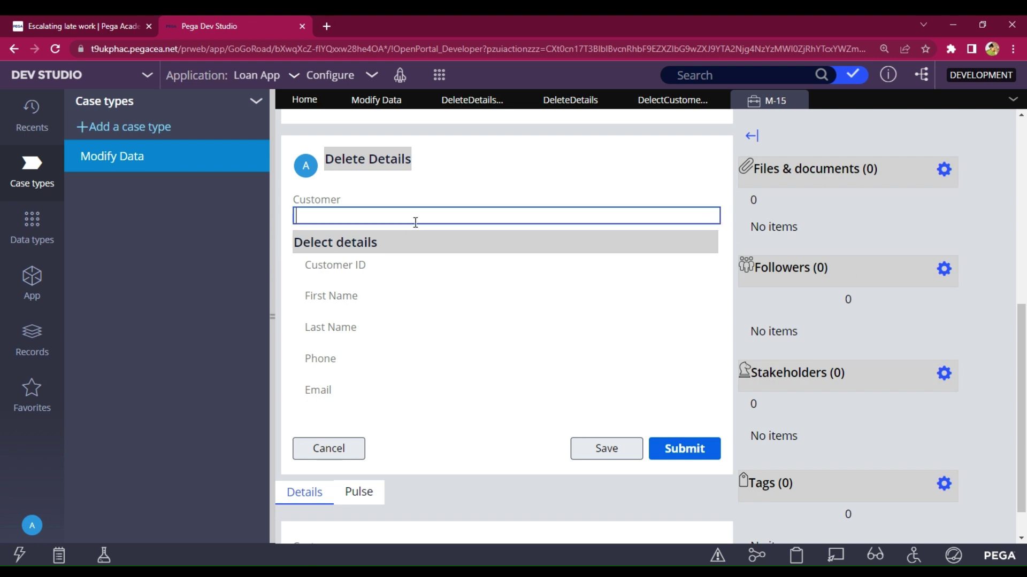
pyautogui.write('stomer@123')
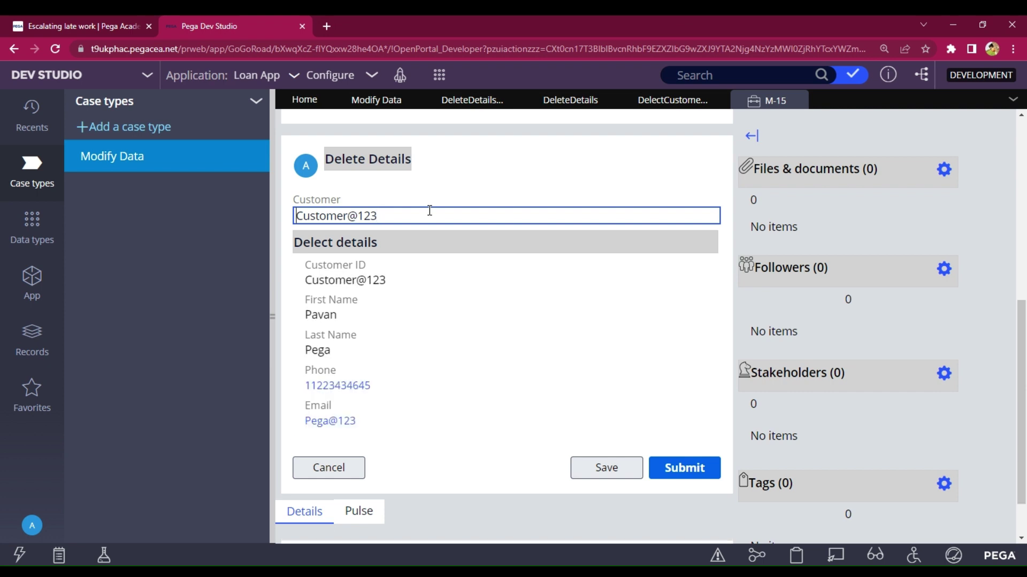
pyautogui.click(685, 466)
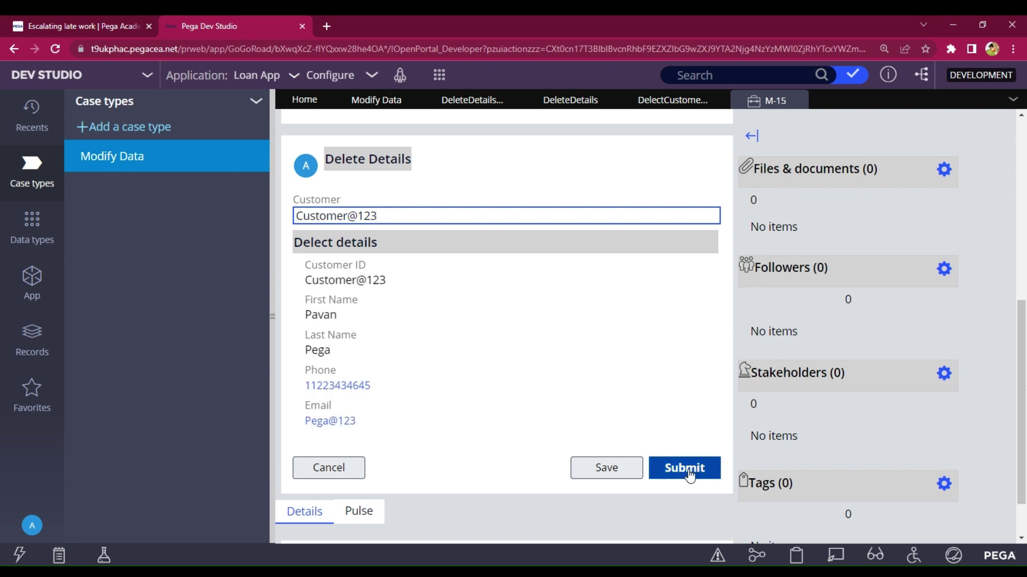
pyautogui.scroll(2, 541, 416)
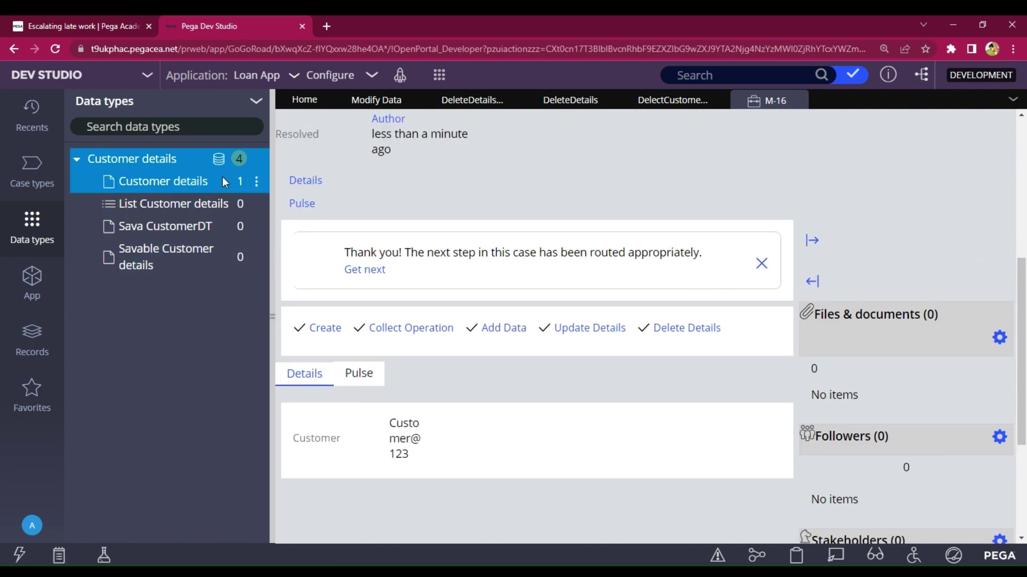
# - Open the Customer details records to confirm they're empty, save, and return to Modify Data
pyautogui.click(219, 159)
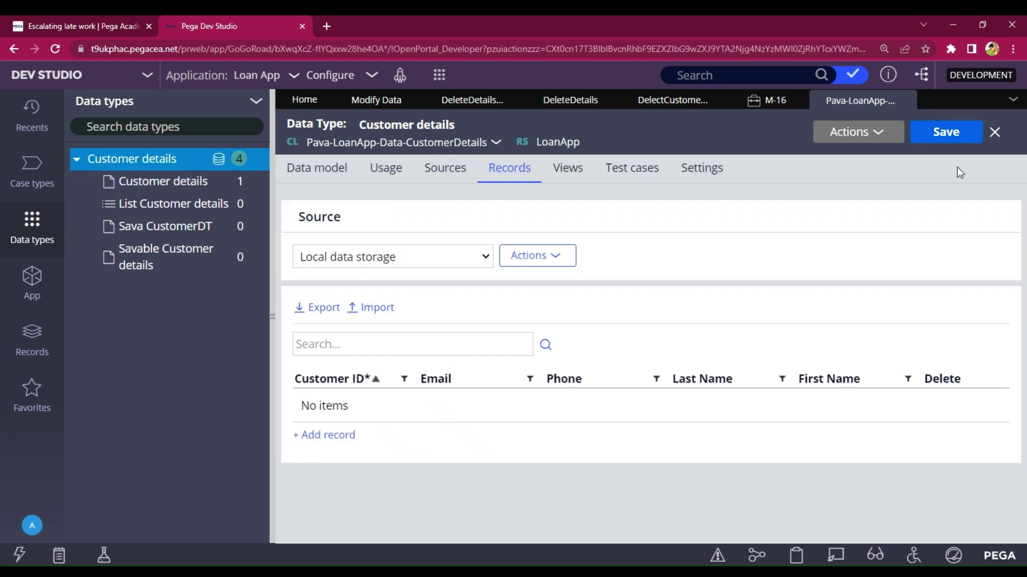
pyautogui.click(951, 140)
pyautogui.click(369, 100)
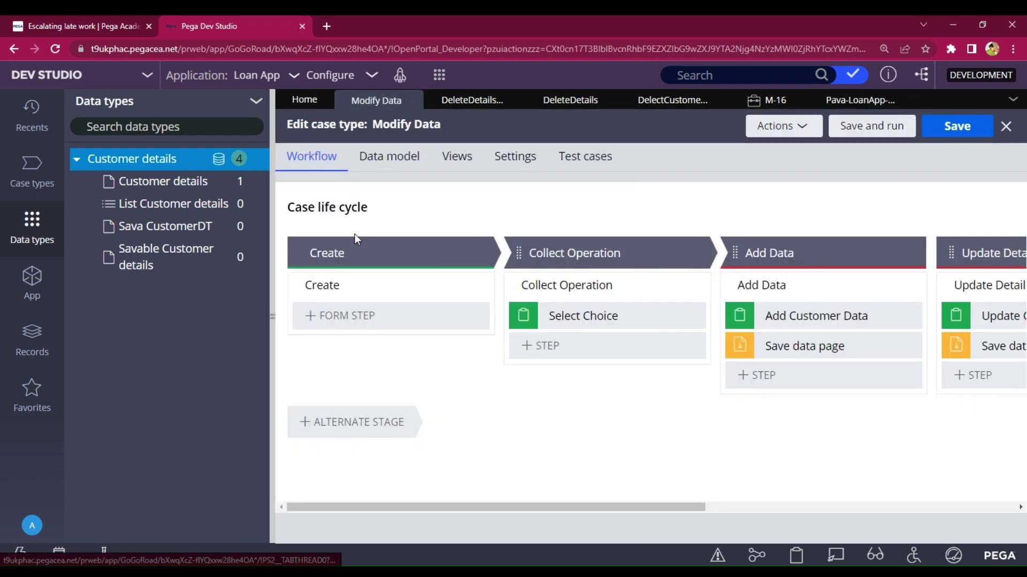
# - Drag the Data types panel narrower and scroll the life cycle canvas to the right
pyautogui.moveTo(278, 365); pyautogui.dragTo(214, 371)
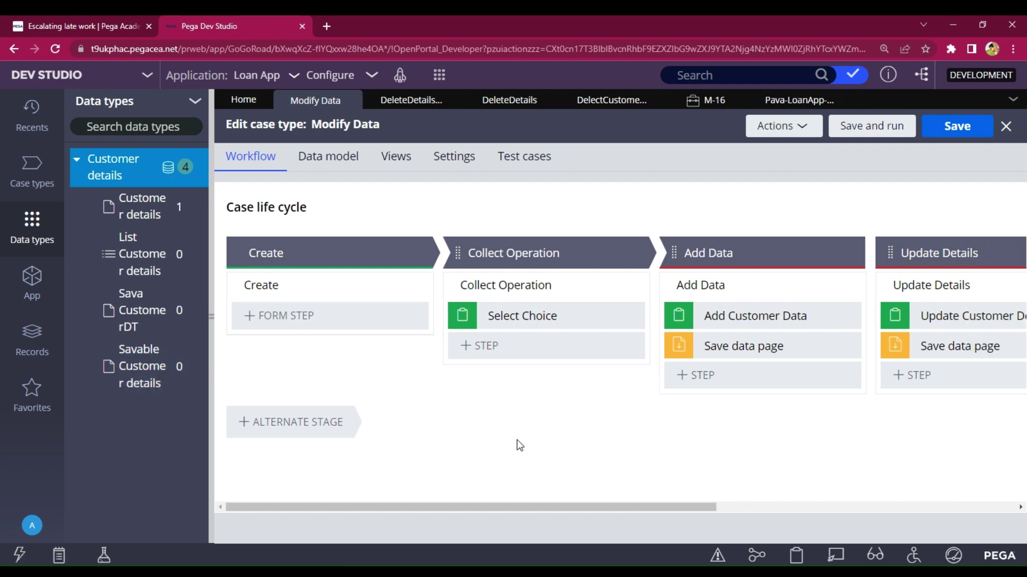
pyautogui.hscroll(2, 519, 446)
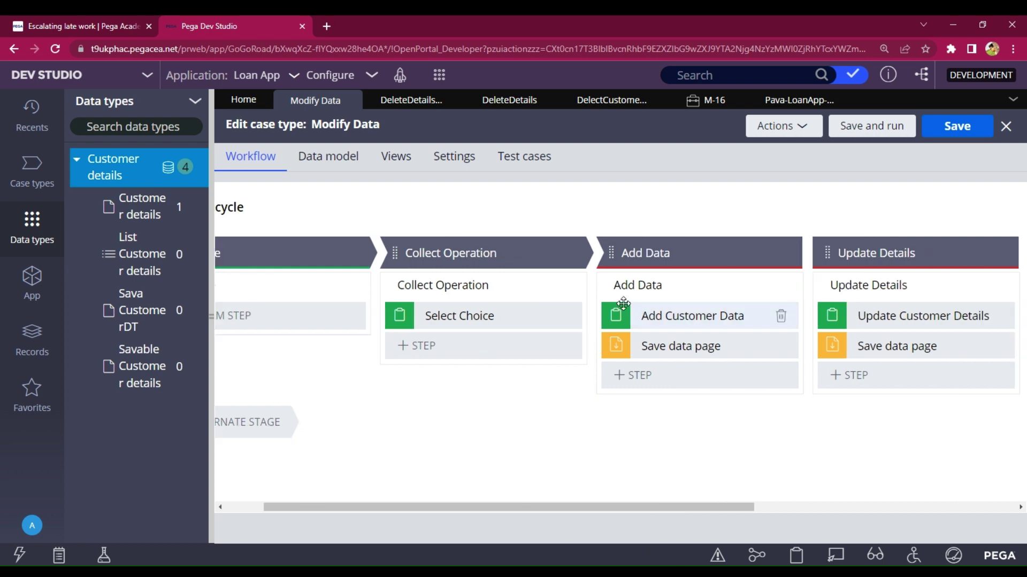